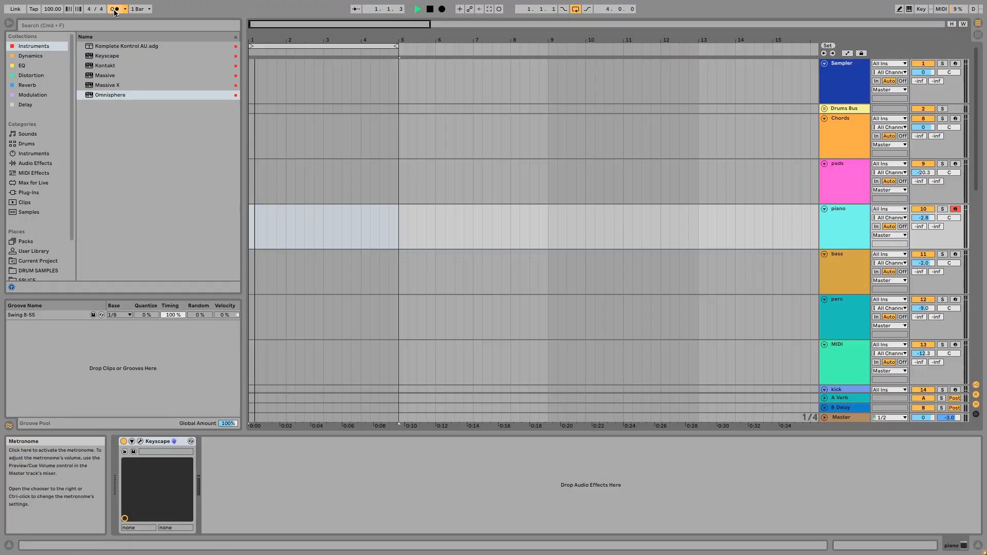
# Stop playback with the metronome off and create an empty MIDI clip spanning bars 1 to 4 on the piano track.
pyautogui.click(117, 12)
pyautogui.press('space')
pyautogui.moveTo(405, 232); pyautogui.dragTo(198, 241)
pyautogui.doubleClick(399, 225)
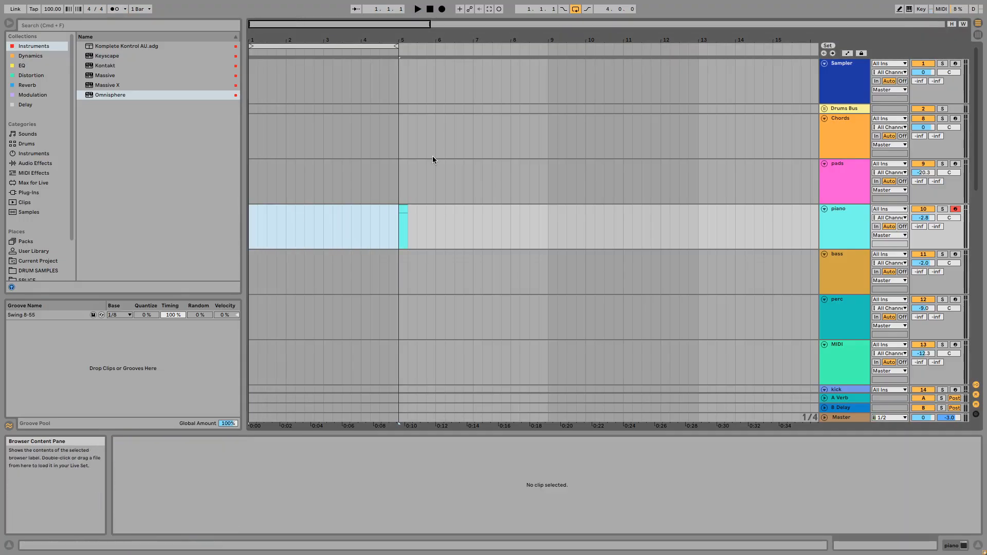
pyautogui.press('super+shift+m')
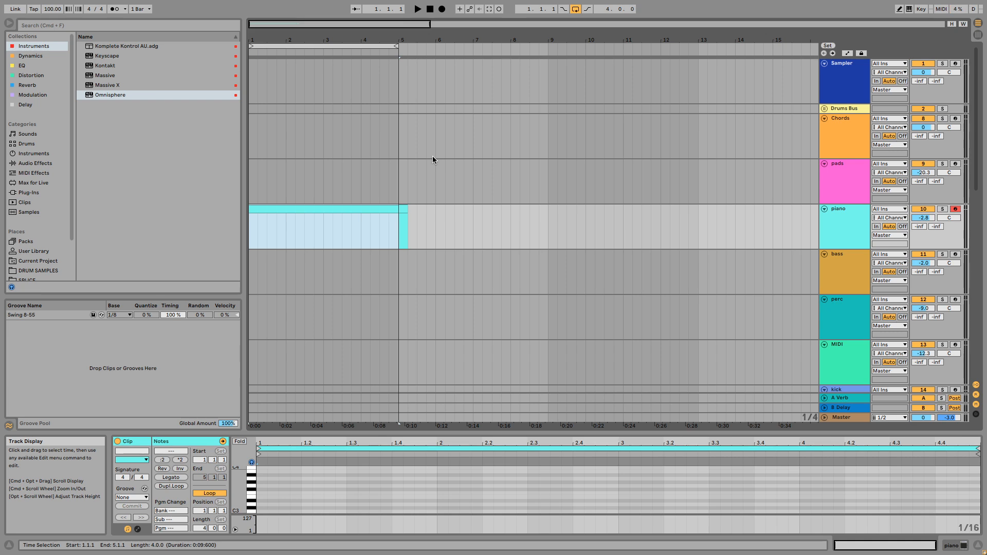
pyautogui.press('Delete')
pyautogui.click(403, 210)
pyautogui.moveTo(399, 211); pyautogui.dragTo(172, 204)
pyautogui.press('super+shift+m')
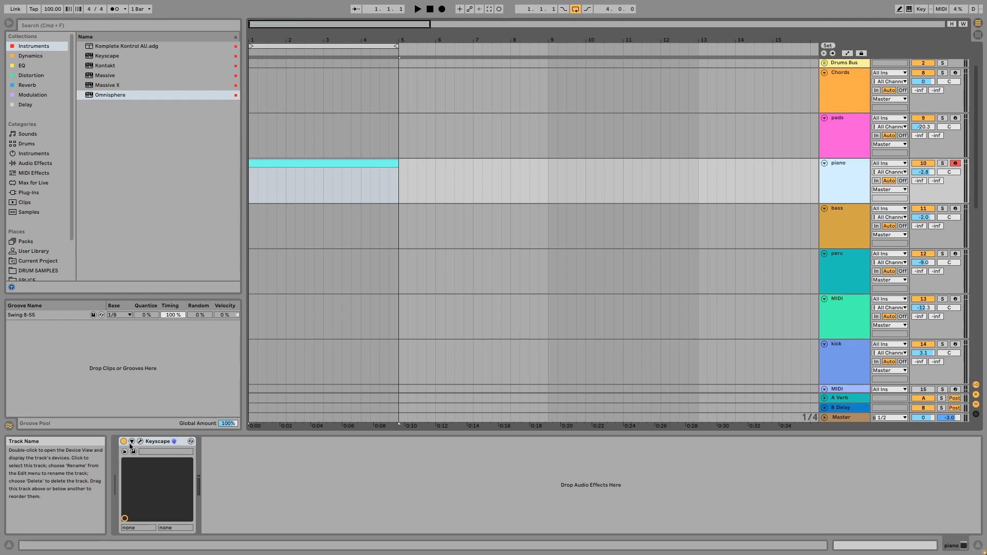
# Examine the LA Custom C7 - Mellow preset and its reverb controls in the piano track's Keyscape instrument, and close its window.
pyautogui.click(129, 446)
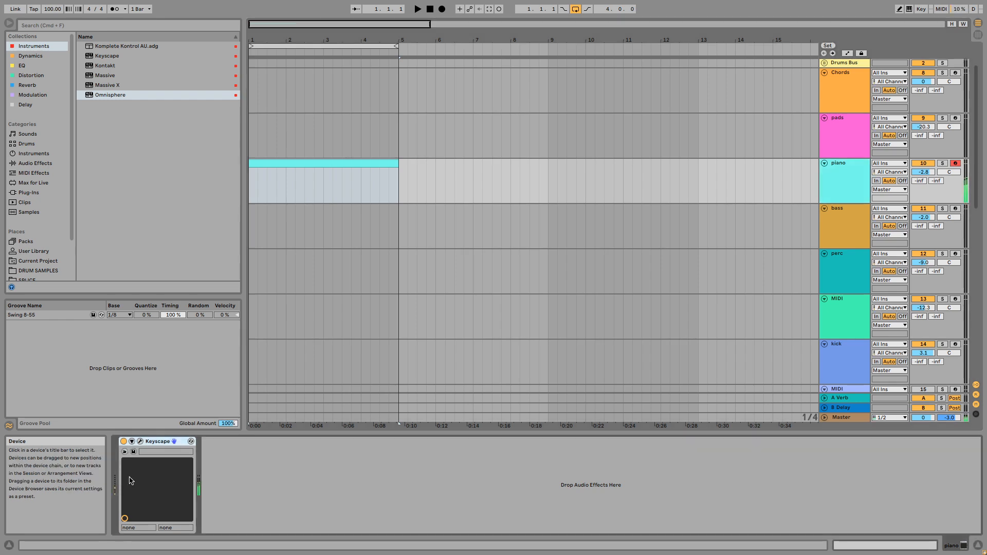
pyautogui.click(140, 442)
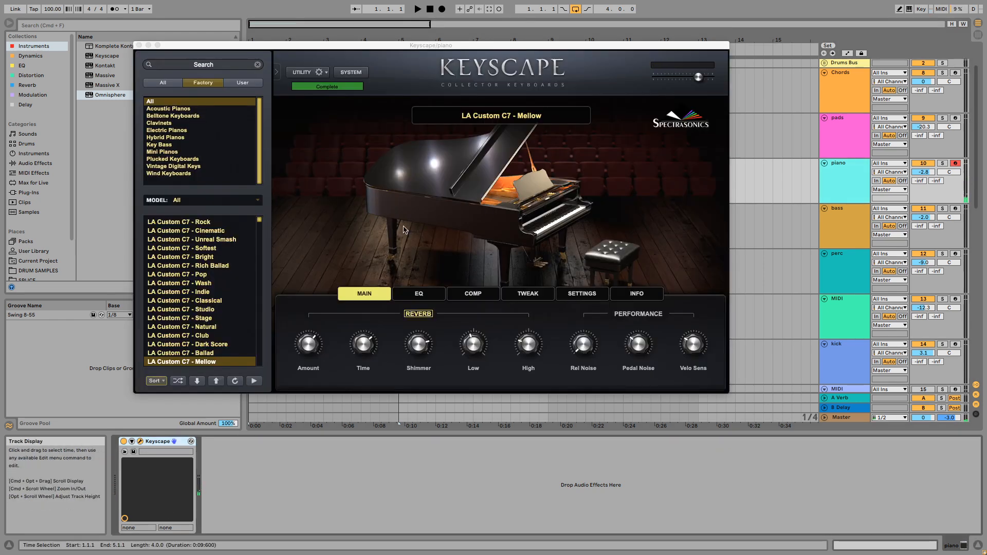
pyautogui.scroll(-1, 248, 273)
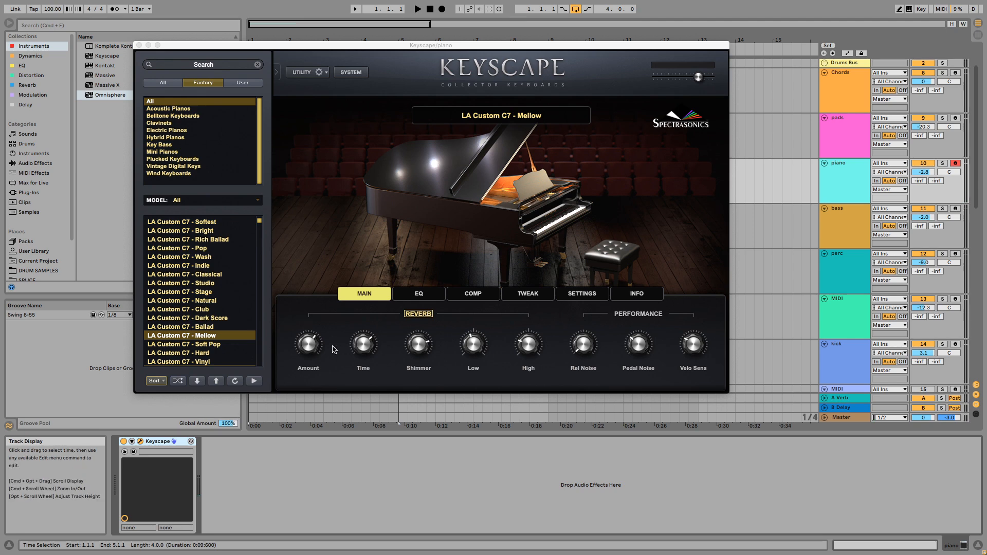
pyautogui.click(316, 347)
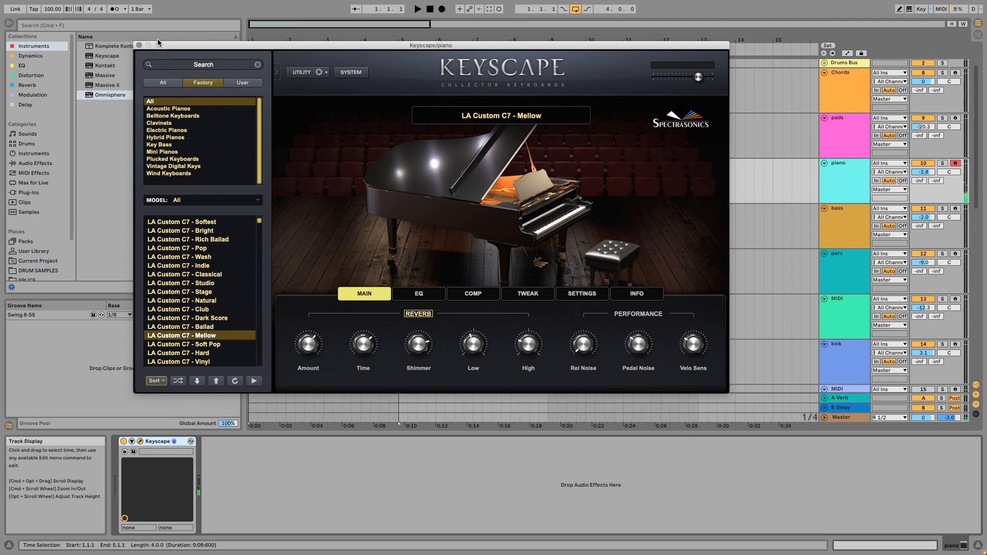
pyautogui.click(140, 45)
# Open the piano clip in an enlarged note editor and draw a quarter-note F#4 on the first beat.
pyautogui.doubleClick(388, 175)
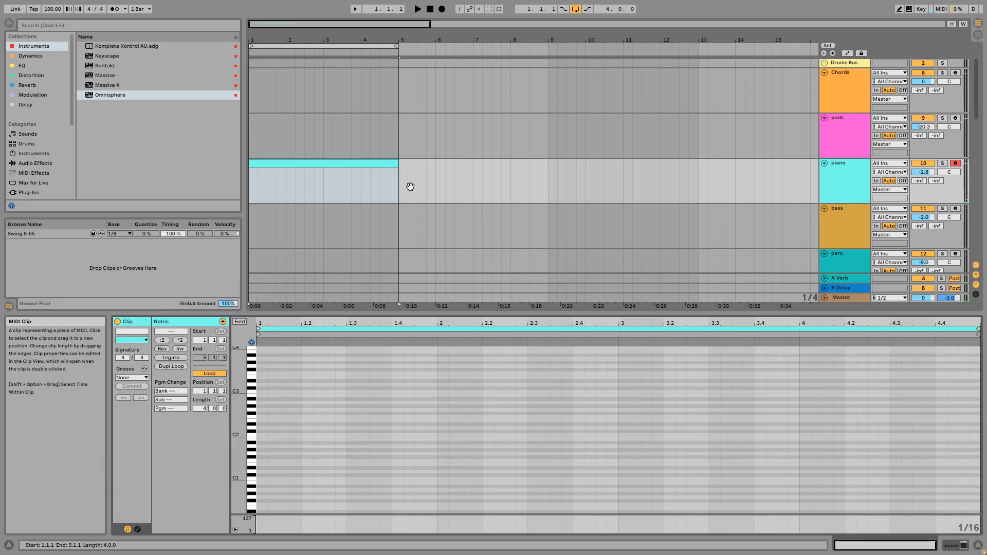
pyautogui.moveTo(419, 314); pyautogui.dragTo(419, 278)
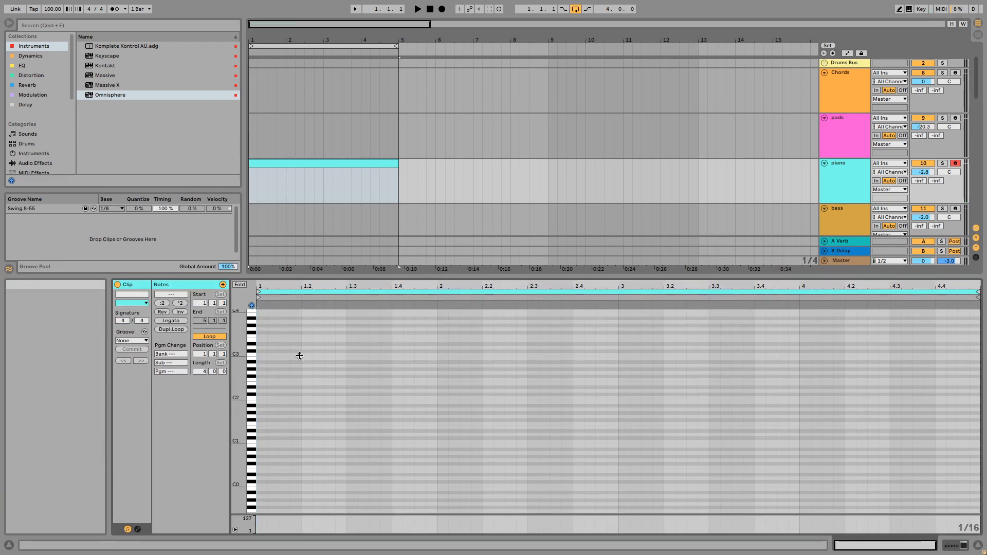
pyautogui.scroll(1, 300, 356)
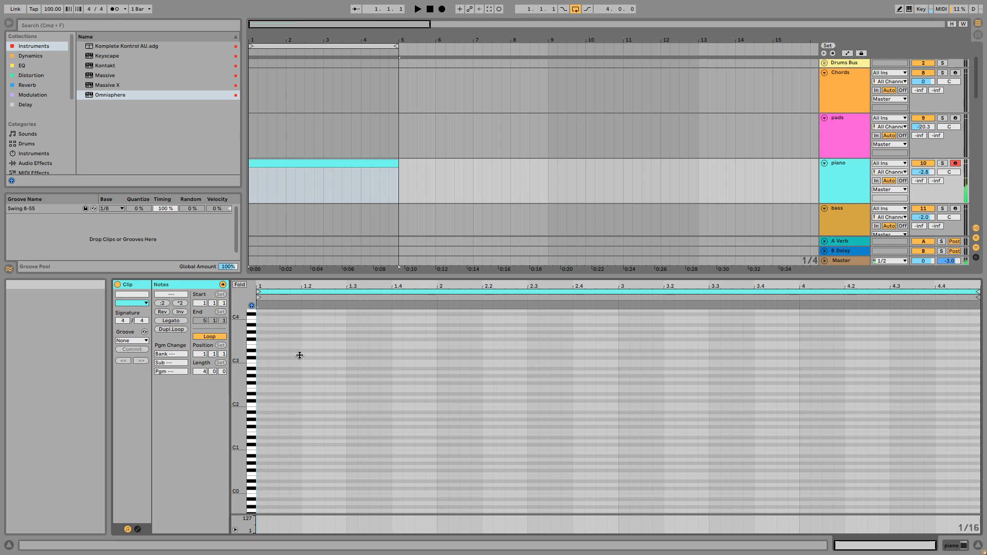
pyautogui.moveTo(331, 270); pyautogui.dragTo(332, 258)
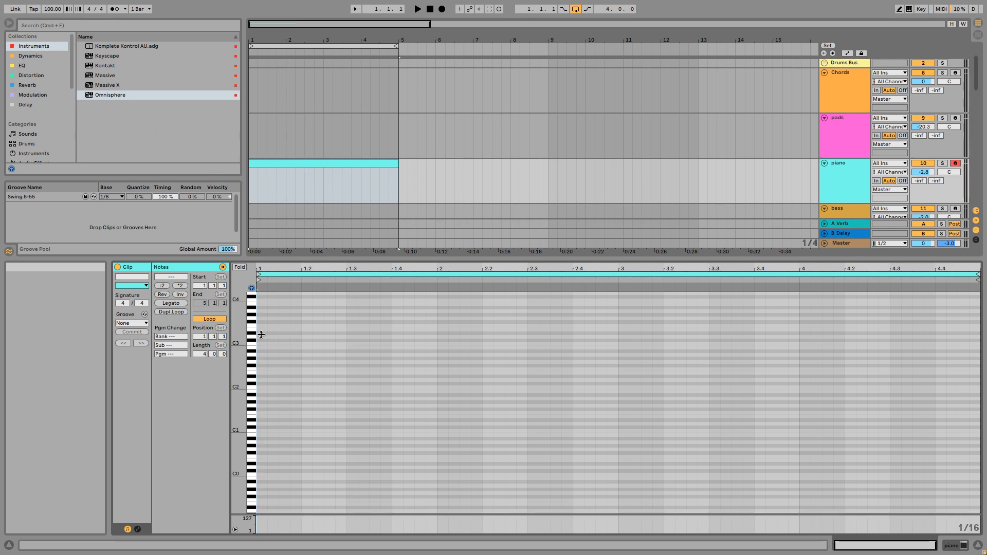
pyautogui.scroll(1, 254, 329)
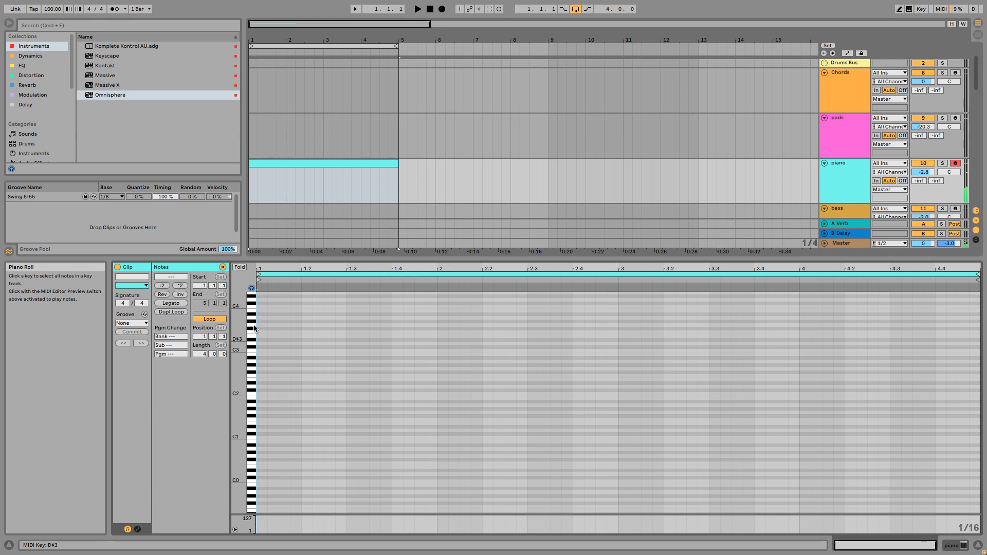
pyautogui.scroll(5, 252, 318)
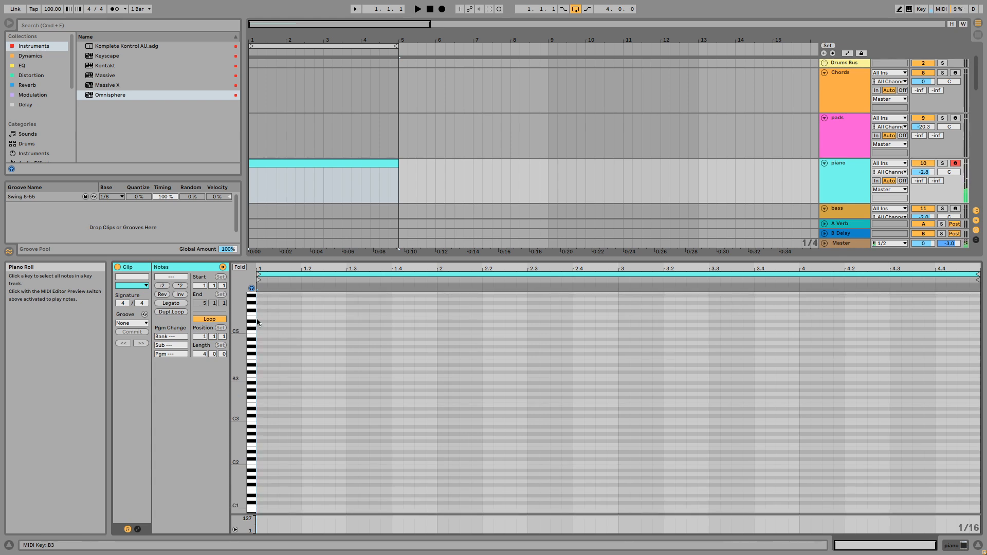
pyautogui.press('b')
pyautogui.click(260, 354)
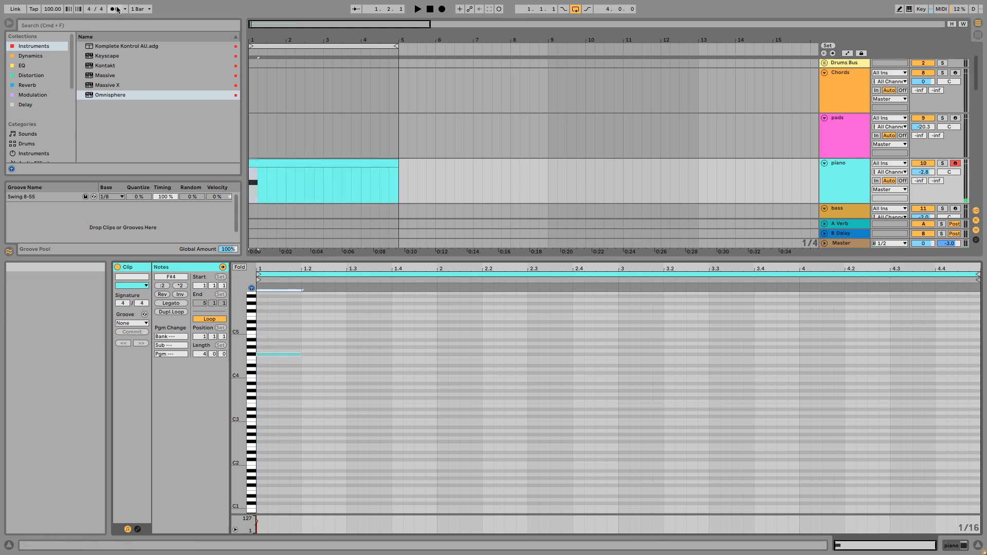
# Add quarter notes F4, D#4 and A#3 on beats 2, 3 and 4 of the piano clip's first bar, checking them in playback.
pyautogui.moveTo(307, 335)
pyautogui.mouseDown()
pyautogui.moveTo(292, 373)
pyautogui.moveTo(306, 362)
pyautogui.moveTo(406, 374)
pyautogui.moveTo(406, 384)
pyautogui.mouseUp()
pyautogui.press('space')
pyautogui.press('super+d')
pyautogui.press('space')
pyautogui.press('space')
pyautogui.press('super+d')
pyautogui.press('super+d')
pyautogui.press('space')
pyautogui.press('space')
# Duplicate the four-note descending phrase from bar 1 into bars 2, 3 and 4 of the piano clip, and stop playback.
pyautogui.moveTo(277, 337); pyautogui.dragTo(430, 452)
pyautogui.press('super+d')
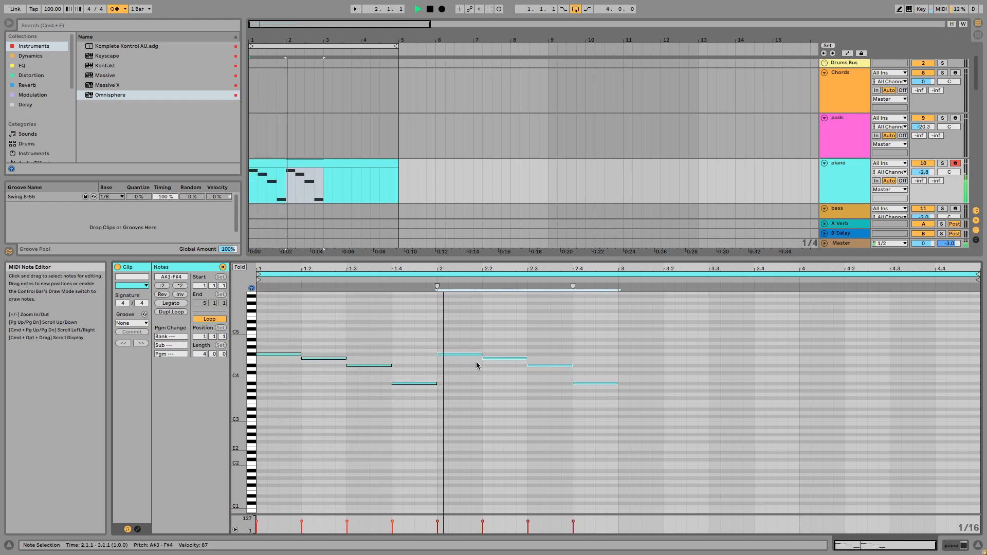
pyautogui.press('super+d')
pyautogui.press('super+d')
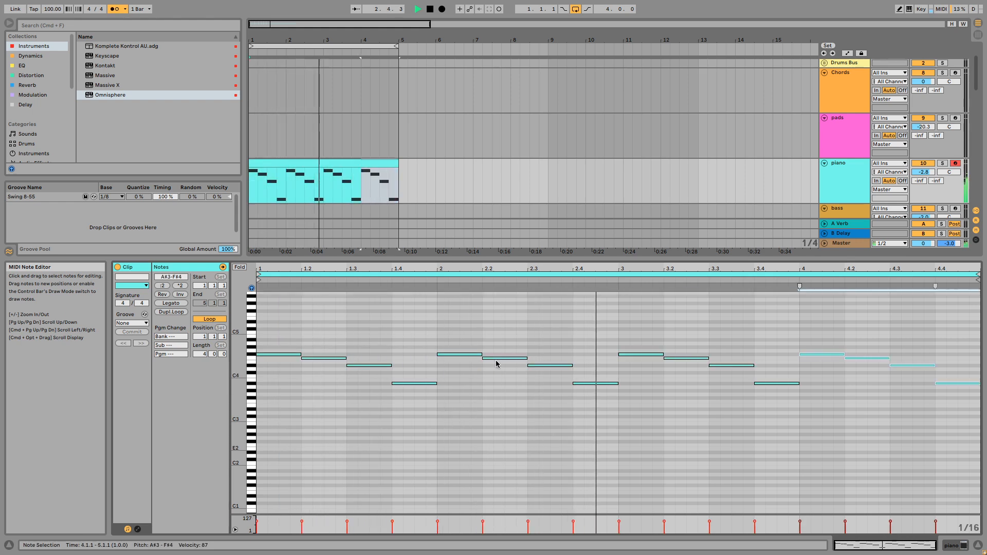
pyautogui.moveTo(423, 431); pyautogui.dragTo(942, 381)
pyautogui.press('space')
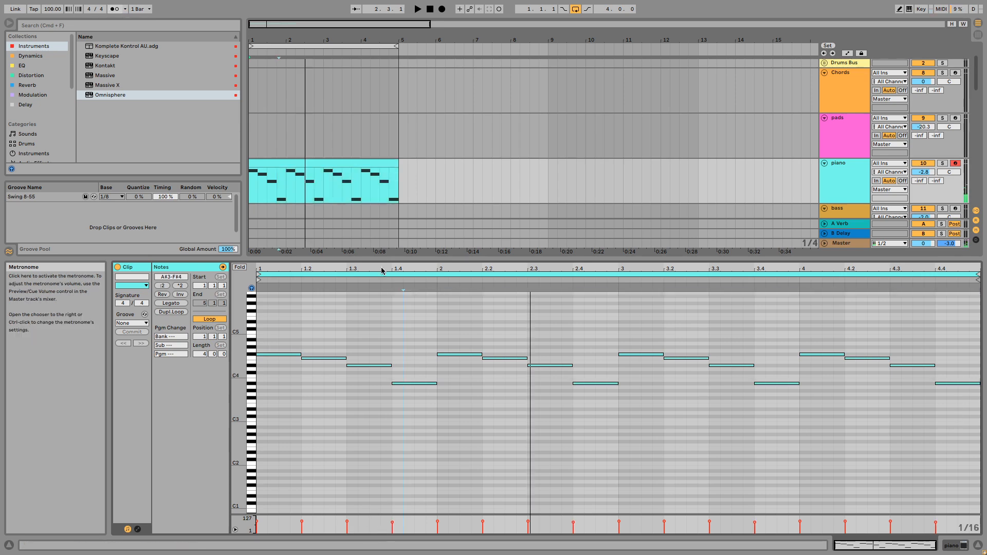
# Lengthen all the piano notes slightly so each overlaps the following one, and listen to the loop.
pyautogui.moveTo(365, 259); pyautogui.dragTo(364, 287)
pyautogui.moveTo(364, 286); pyautogui.dragTo(363, 313)
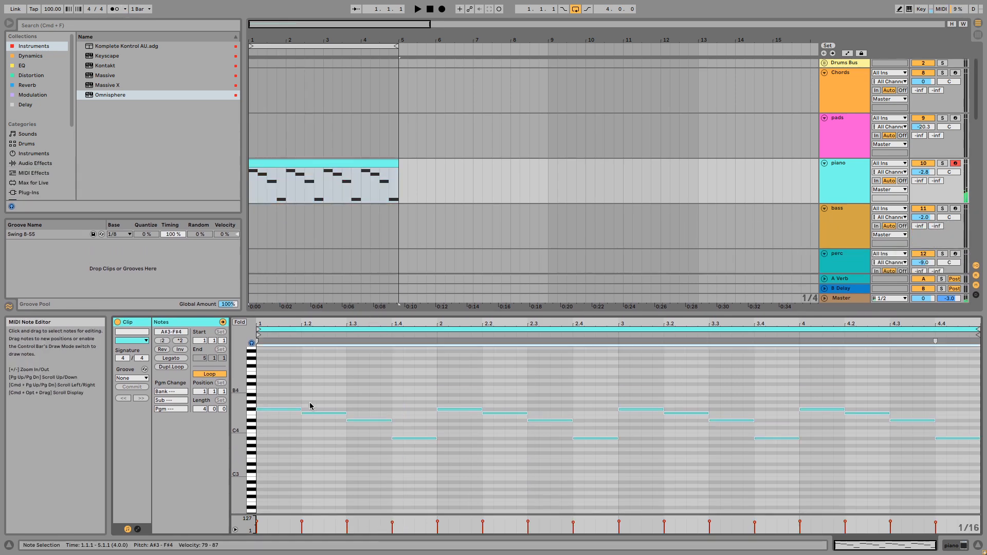
pyautogui.moveTo(301, 410); pyautogui.dragTo(304, 410)
pyautogui.press('space')
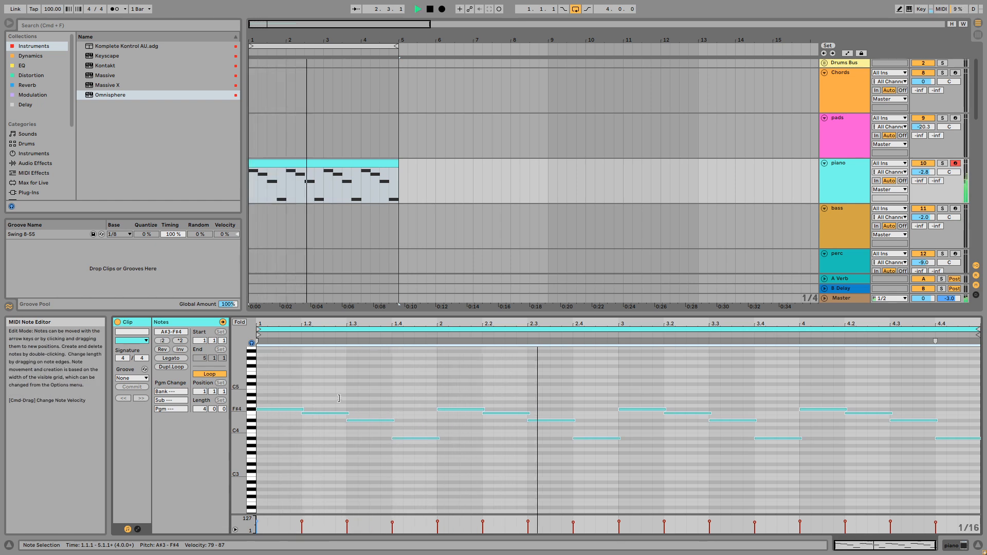
pyautogui.click(358, 397)
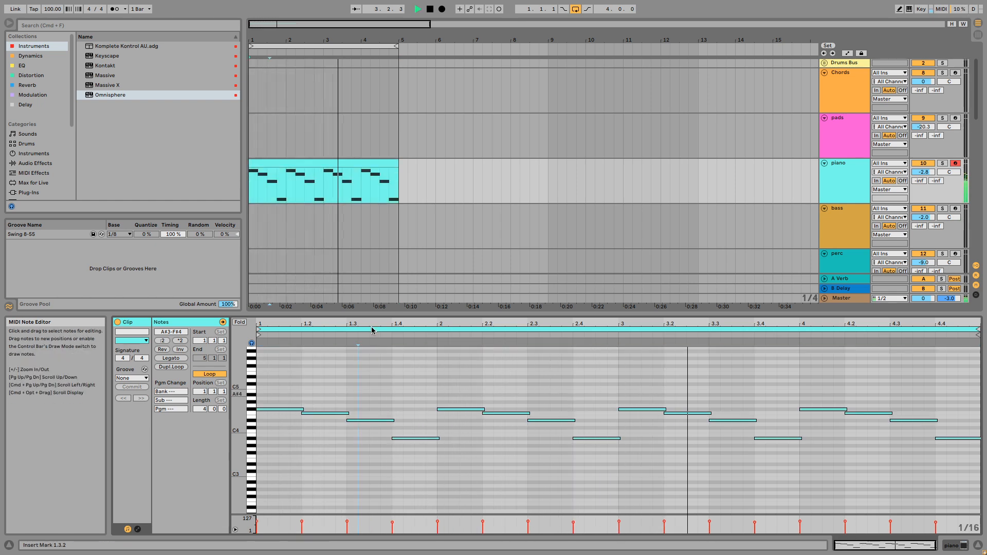
pyautogui.moveTo(370, 314); pyautogui.dragTo(372, 438)
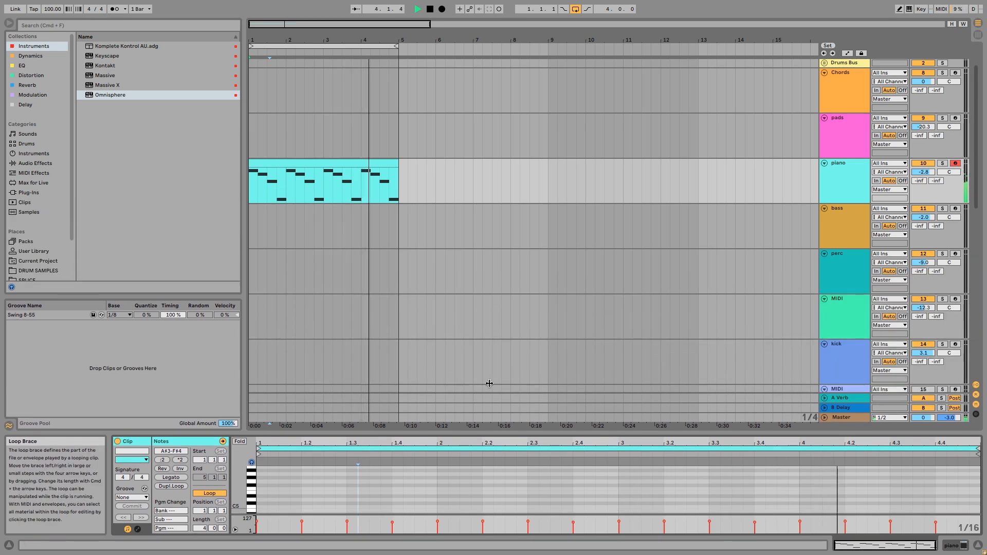
pyautogui.press('space')
# Examine the Analog Seq - Big 'n Dark patch in the full patch browser of the bass track's Omnisphere, and close the window.
pyautogui.click(859, 225)
pyautogui.scroll(1, 637, 235)
pyautogui.click(807, 205)
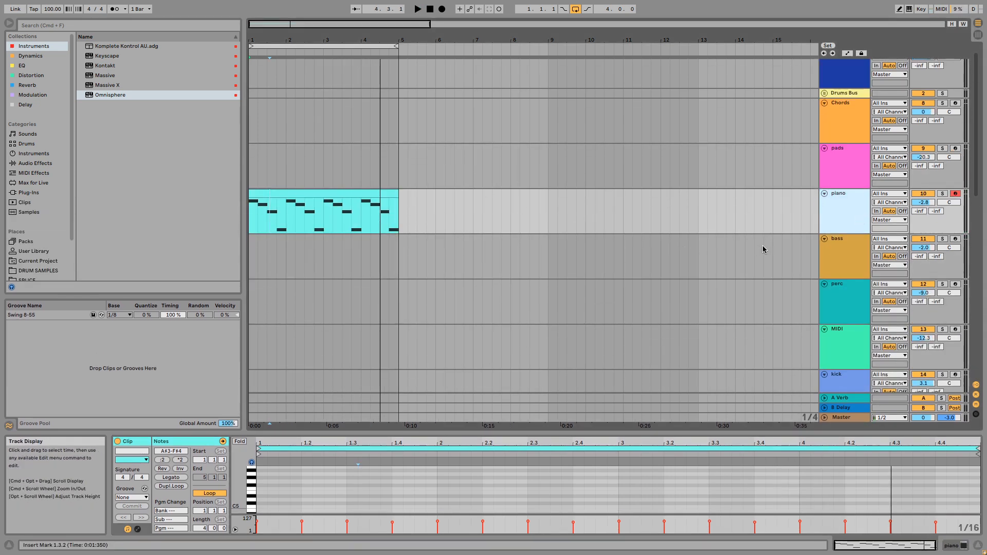
pyautogui.click(829, 251)
pyautogui.doubleClick(833, 252)
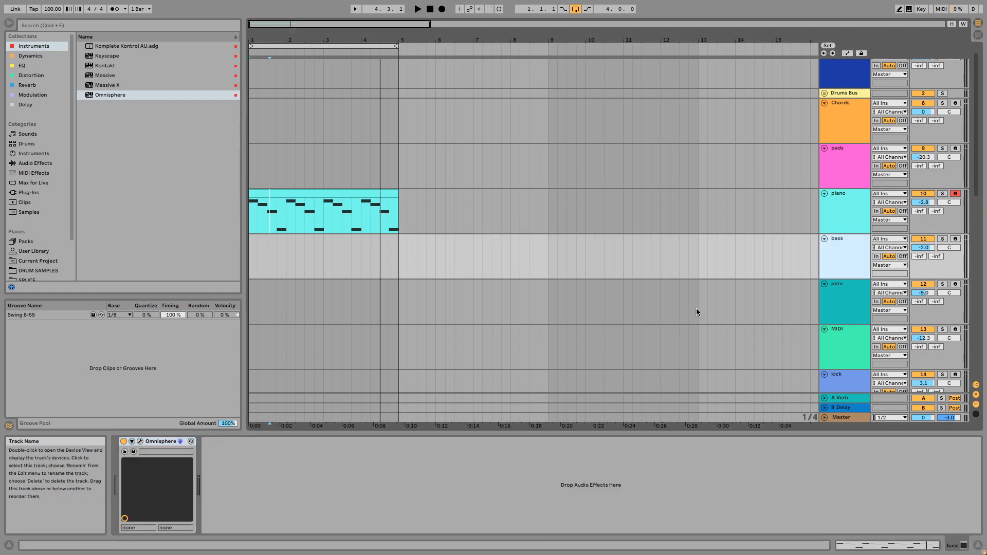
pyautogui.click(142, 441)
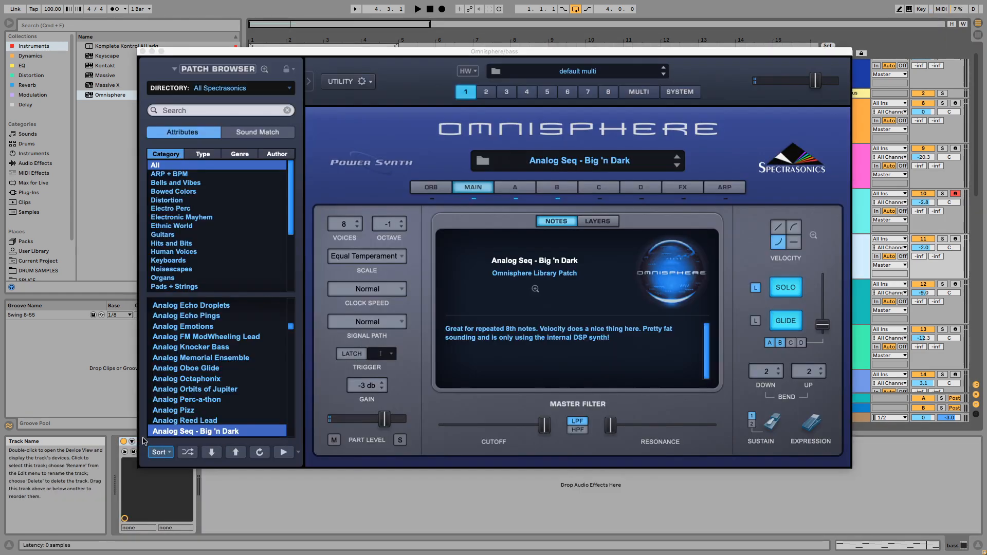
pyautogui.click(263, 70)
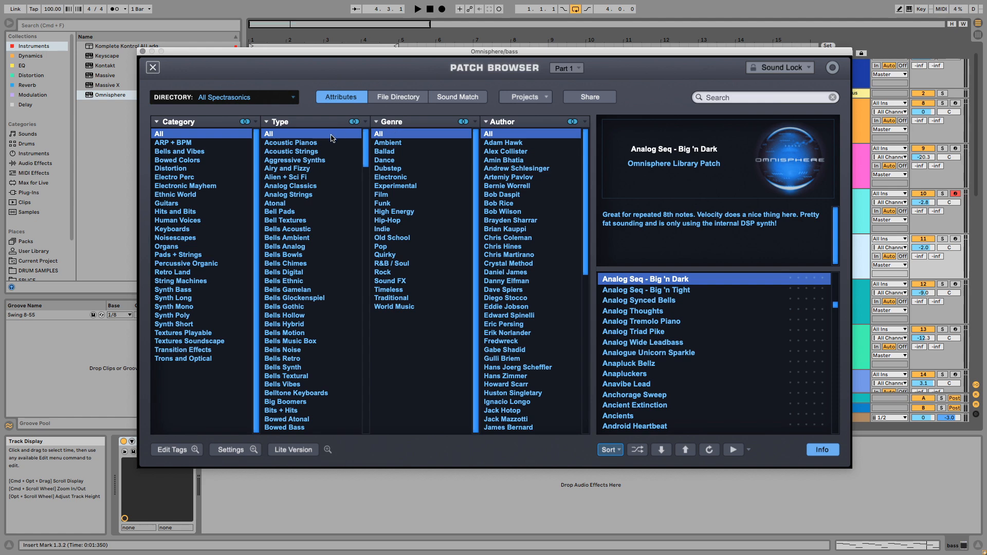
pyautogui.scroll(2, 743, 313)
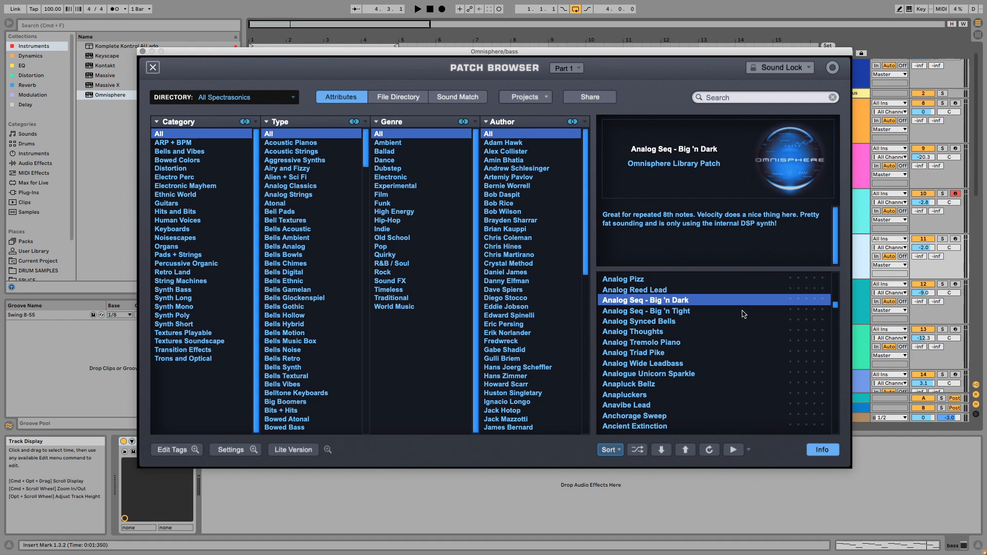
pyautogui.scroll(5, 700, 318)
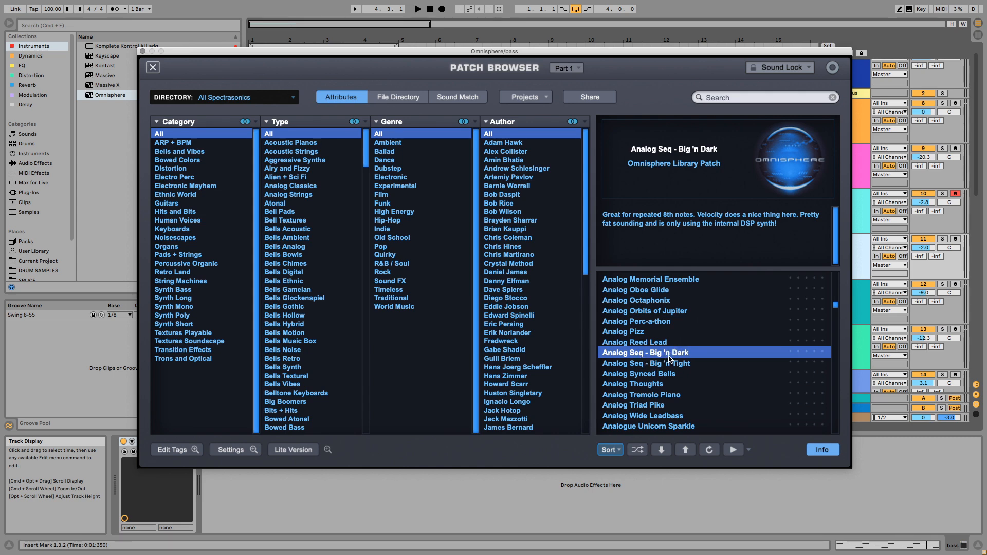
pyautogui.moveTo(770, 54); pyautogui.dragTo(751, 214)
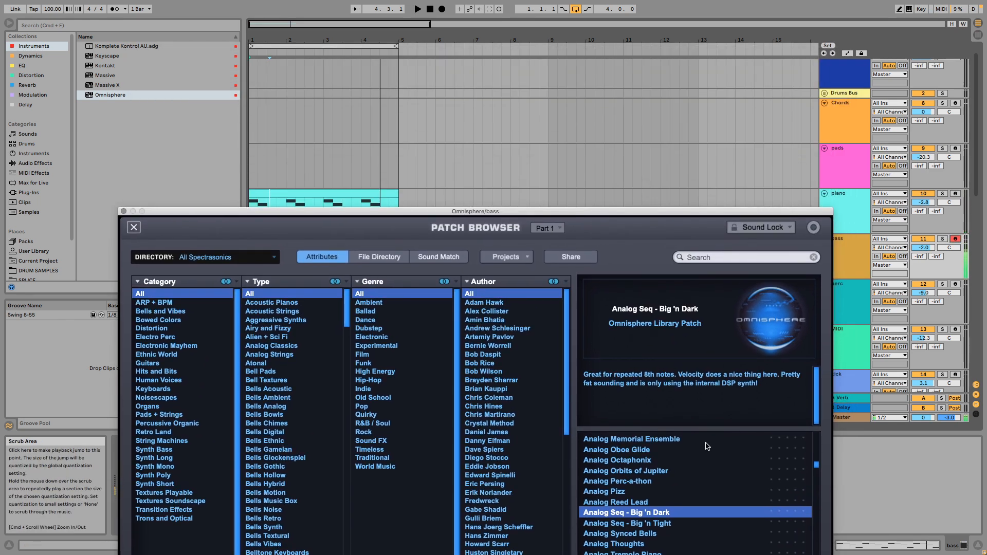
pyautogui.click(123, 212)
# Create an empty MIDI clip spanning bars 1 to 4 on the bass track and enlarge its note editor.
pyautogui.moveTo(391, 249); pyautogui.dragTo(250, 254)
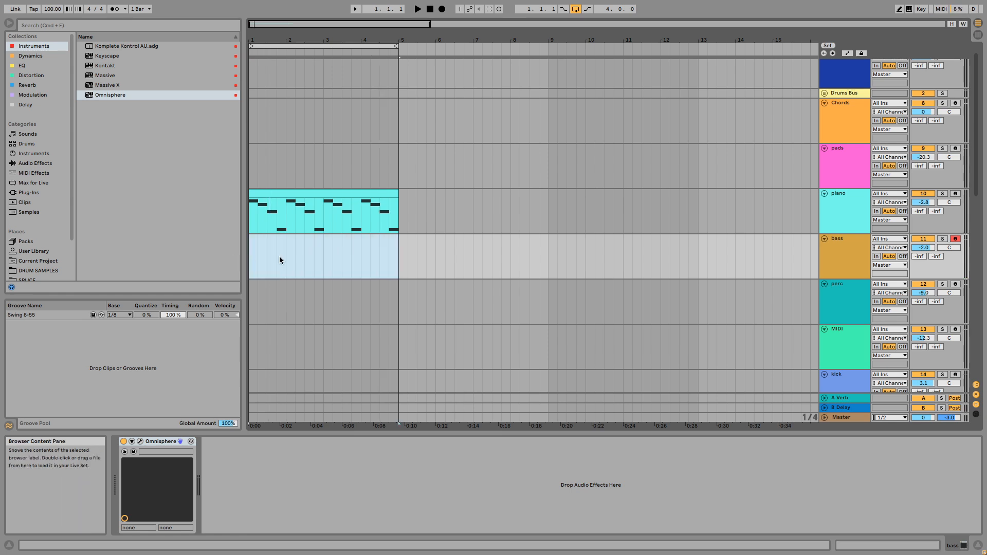
pyautogui.doubleClick(294, 256)
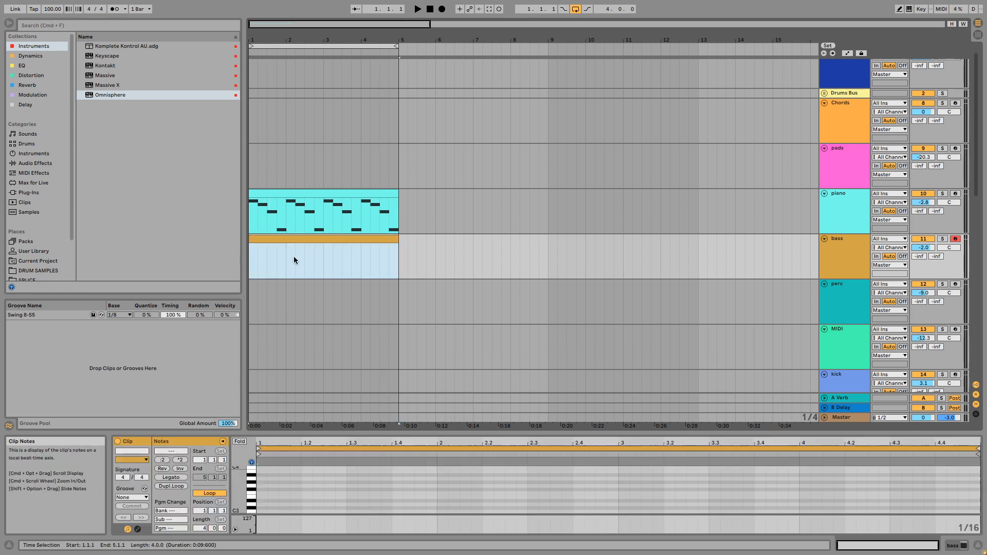
pyautogui.moveTo(360, 432); pyautogui.dragTo(364, 233)
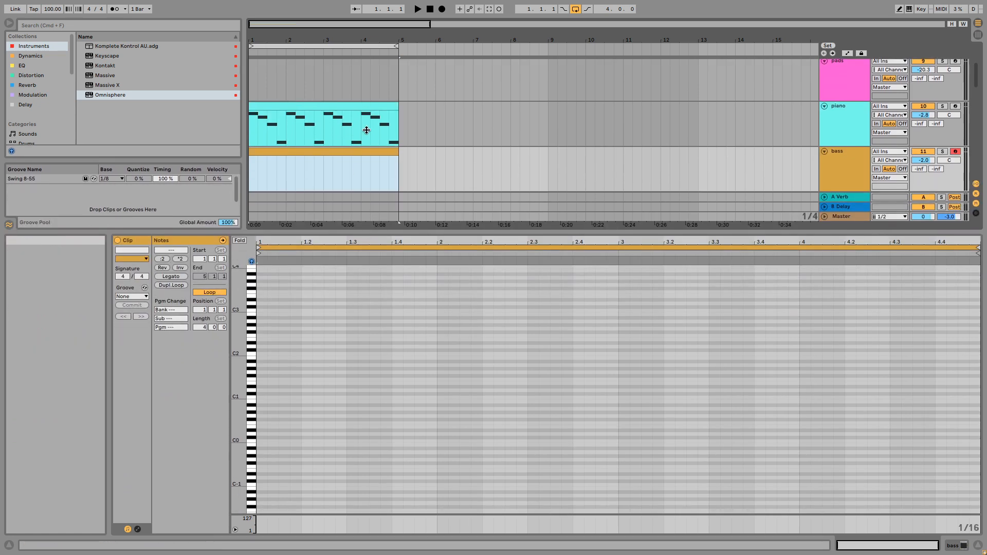
pyautogui.scroll(1, 367, 130)
# Play the loop briefly and audition the D#1 and D#2 bass notes on the piano roll keys.
pyautogui.press('space')
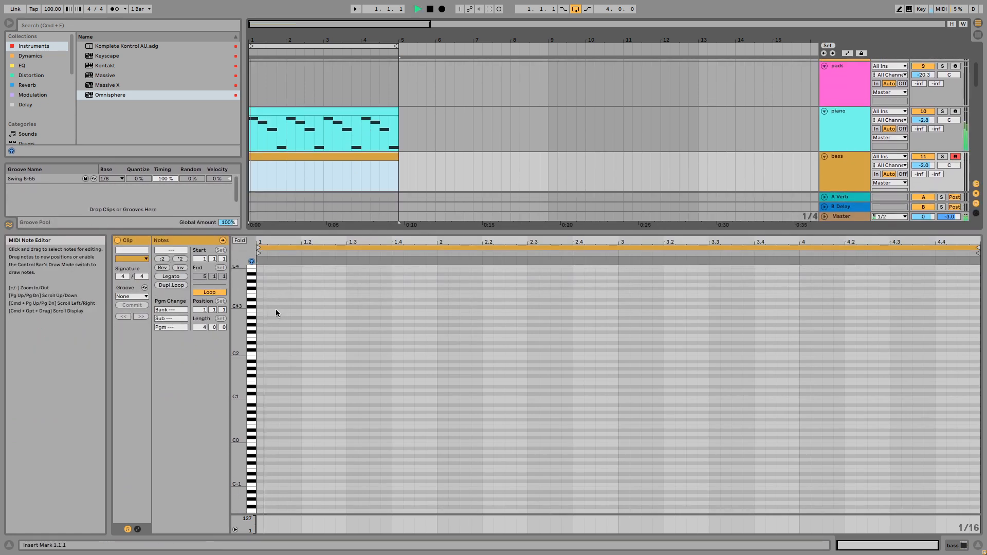
pyautogui.press('space')
pyautogui.click(253, 344)
pyautogui.click(252, 386)
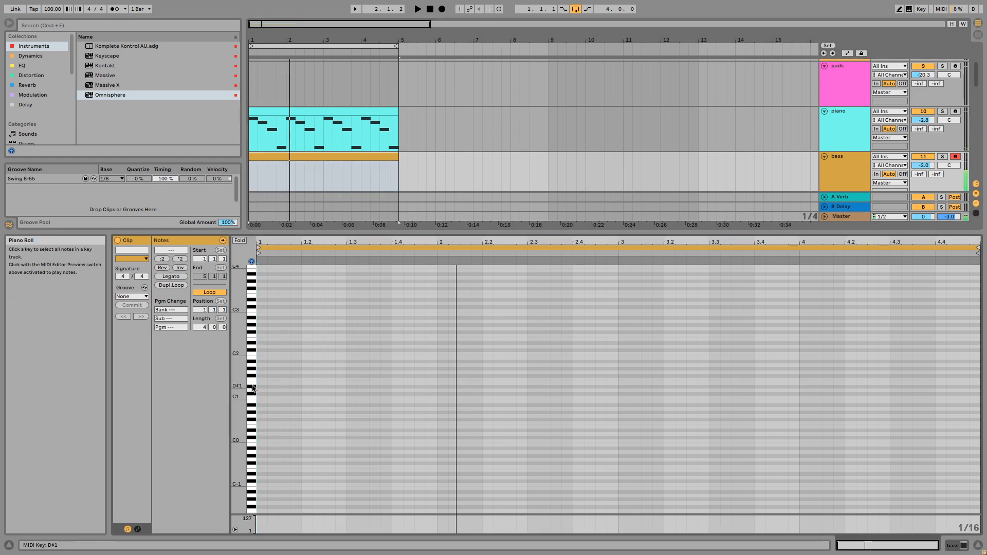
pyautogui.click(253, 388)
pyautogui.click(252, 388)
pyautogui.click(252, 387)
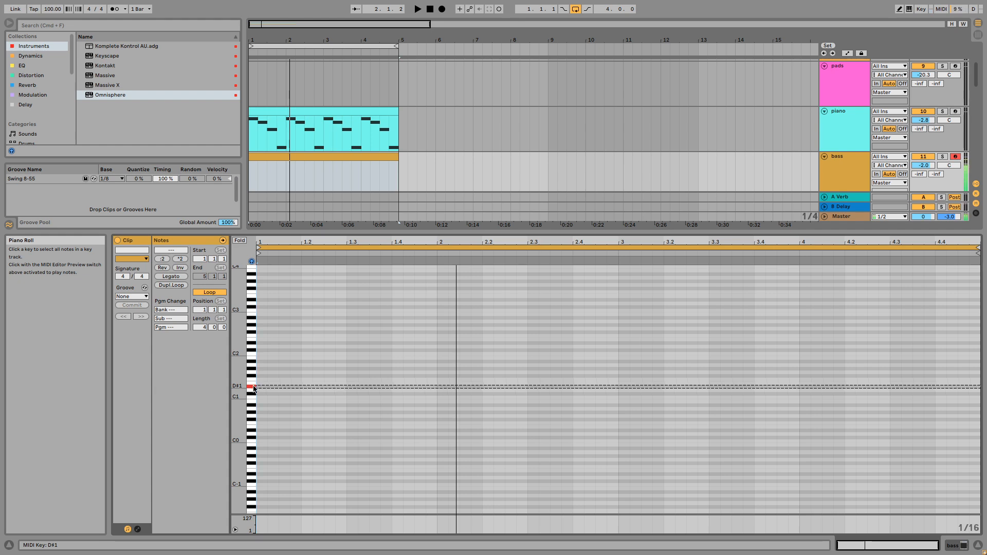
pyautogui.click(253, 343)
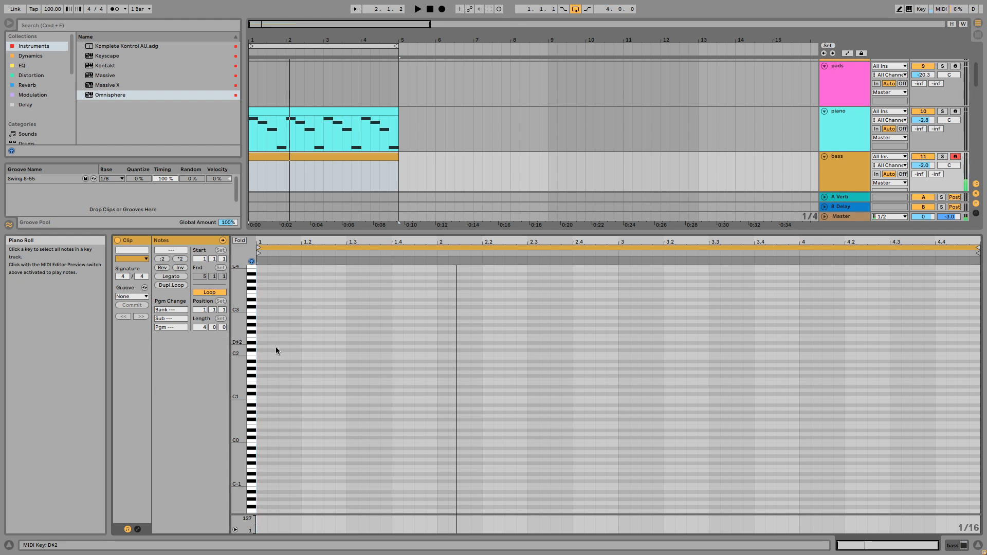
# Draw a sixteenth-note D#2 at the very start of the bass clip and replay the opening several times to check it.
pyautogui.press('b')
pyautogui.click(262, 343)
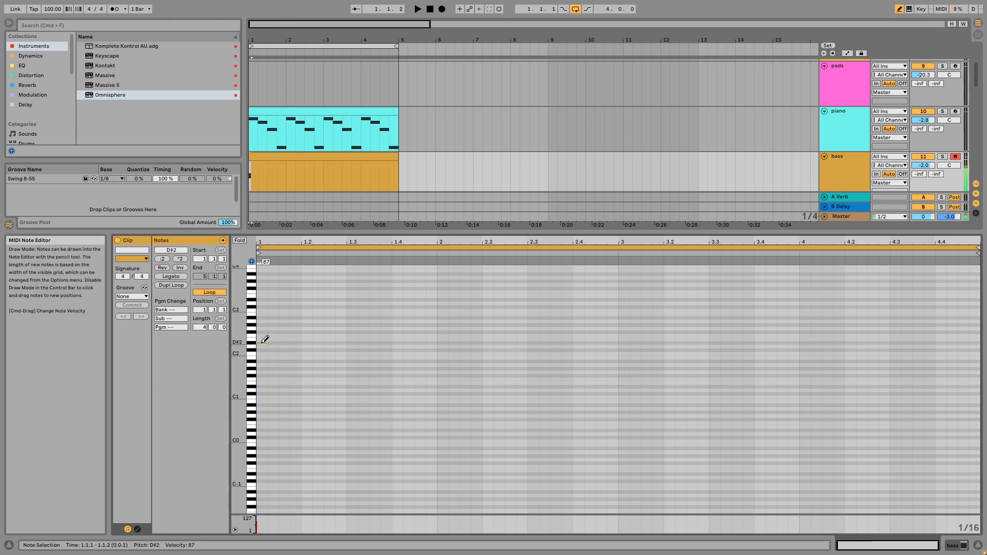
pyautogui.press('space')
pyautogui.press('space')
pyautogui.click(264, 343)
pyautogui.moveTo(263, 343); pyautogui.dragTo(264, 340)
pyautogui.press('space')
pyautogui.press('space')
pyautogui.press('space')
pyautogui.press('space')
pyautogui.press('space')
pyautogui.press('space')
pyautogui.press('space')
pyautogui.press('space')
pyautogui.press('space')
pyautogui.press('space')
# Draw sixteenth-note A#1 at 1.1.4 and B1 at 1.2.3 in the bass clip while listening to the loop's opening.
pyautogui.click(286, 364)
pyautogui.click(286, 364)
pyautogui.press('space')
pyautogui.press('space')
pyautogui.click(294, 361)
pyautogui.press('space')
pyautogui.click(329, 354)
pyautogui.press('space')
pyautogui.press('space')
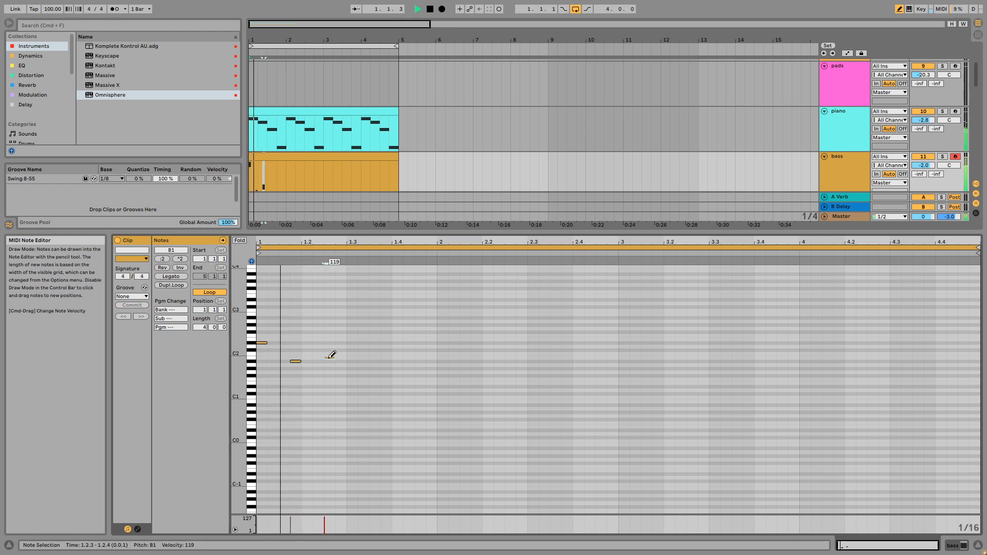
pyautogui.press('Down')
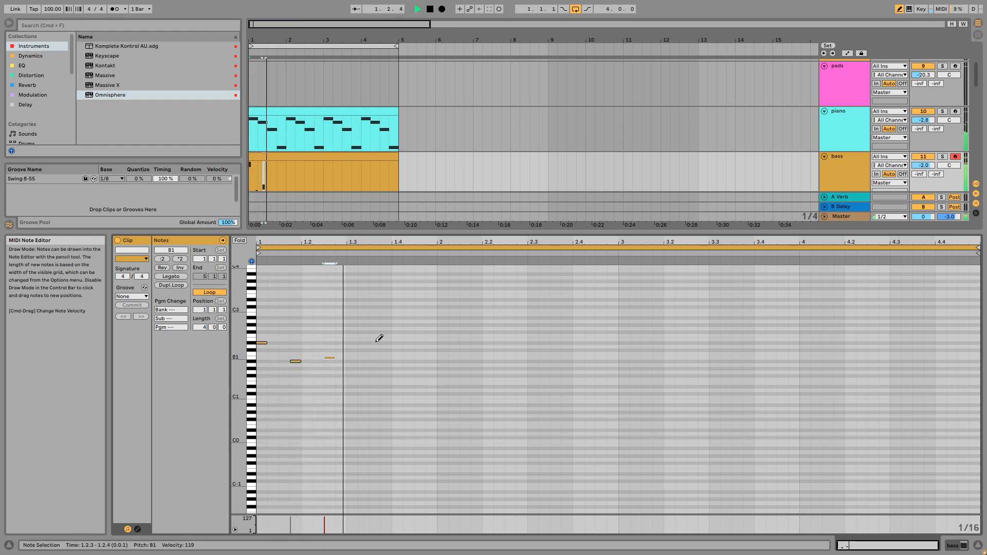
pyautogui.press('space')
# Duplicate the first two bars of bass notes so the phrase repeats from bar 3.
pyautogui.press('b')
pyautogui.press('space')
pyautogui.moveTo(265, 335)
pyautogui.mouseDown()
pyautogui.moveTo(294, 359)
pyautogui.moveTo(425, 394)
pyautogui.moveTo(616, 387)
pyautogui.mouseUp()
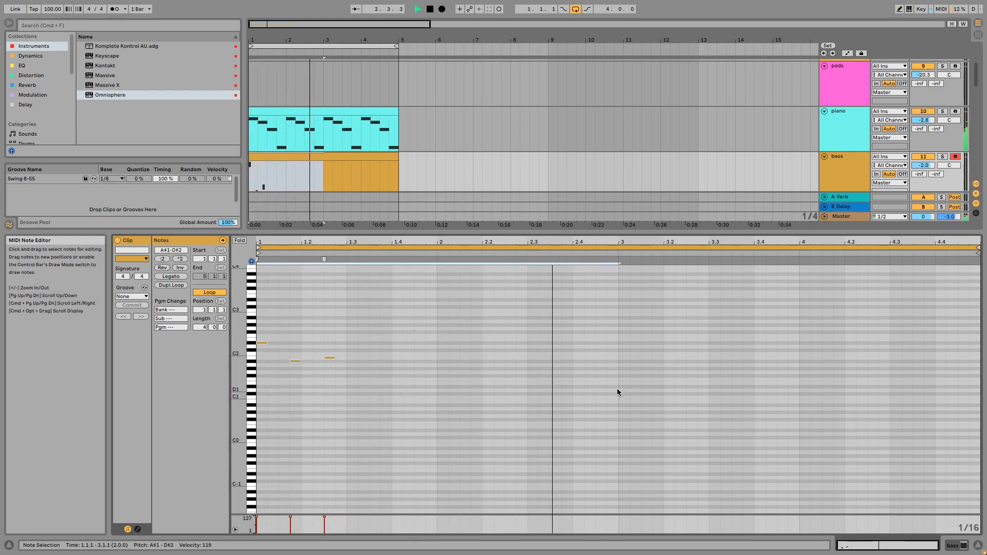
pyautogui.press('super+d')
# Draw sixteenth-note C#2 at 4.1.1 and 4.1.4 and D#2 at 4.2.3 in the bass clip, and leave draw mode.
pyautogui.press('b')
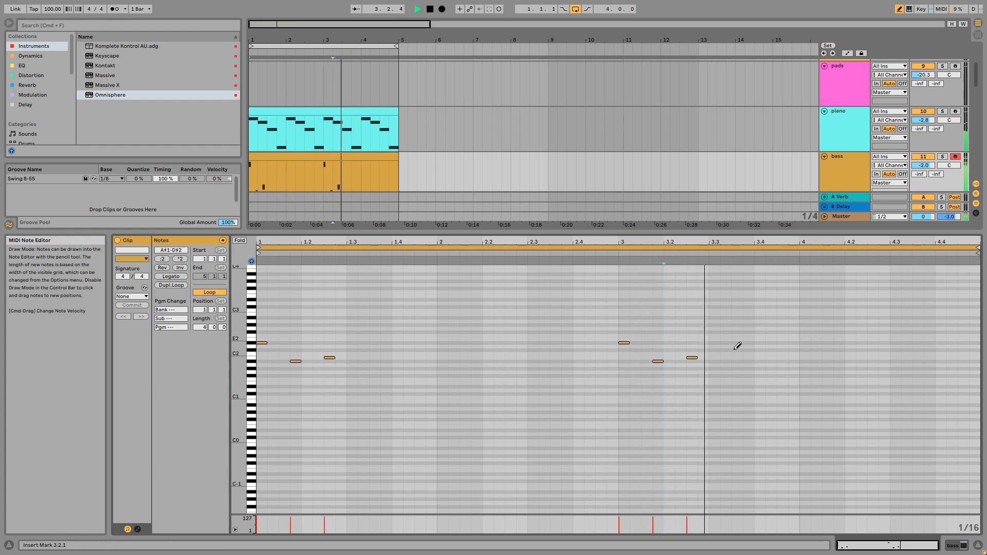
pyautogui.click(804, 349)
pyautogui.click(837, 349)
pyautogui.click(872, 343)
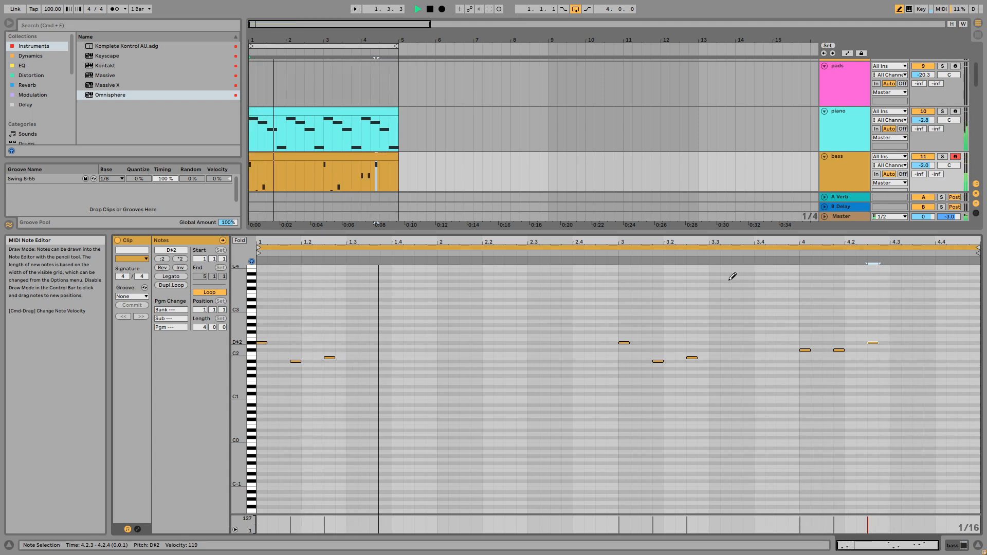
pyautogui.moveTo(540, 233); pyautogui.dragTo(539, 253)
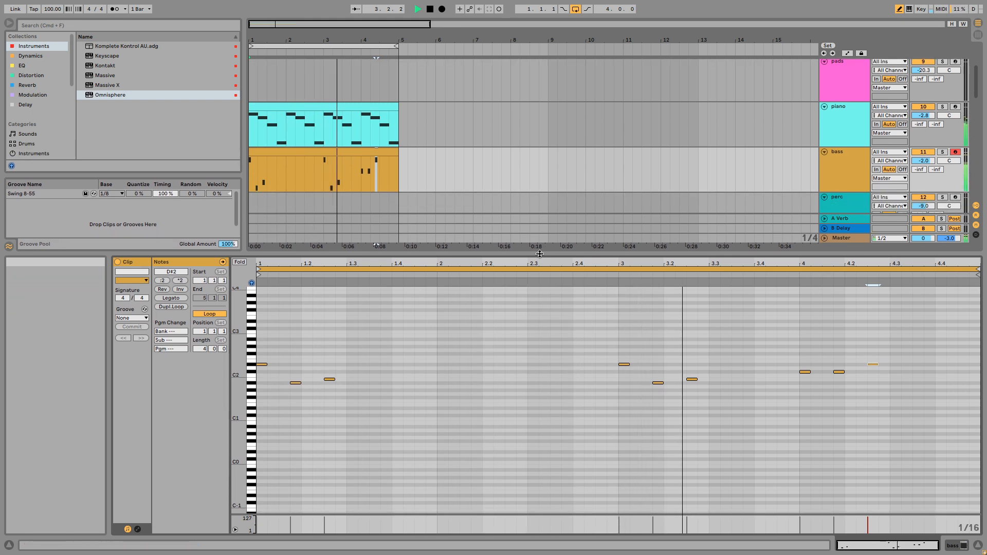
pyautogui.press('space')
pyautogui.press('b')
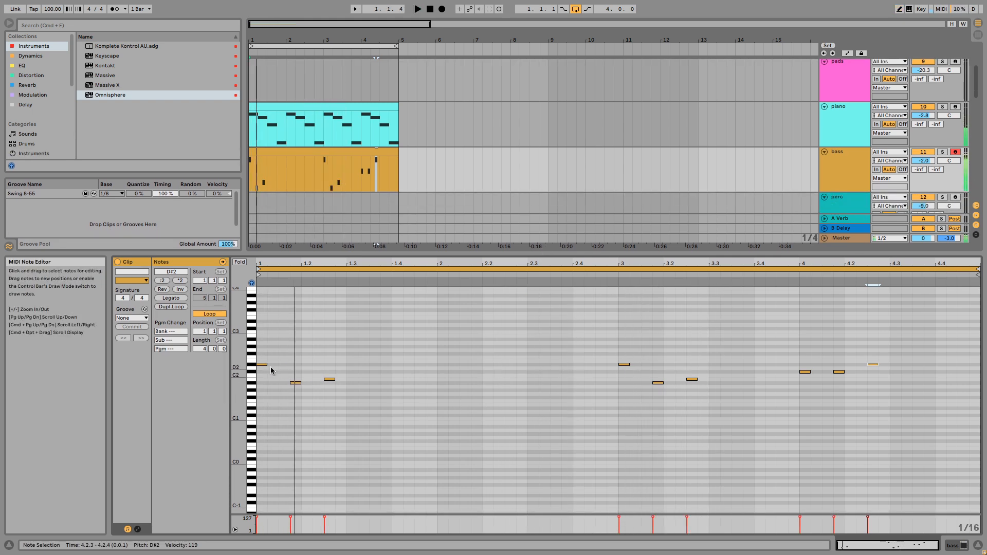
# Try lowering the bar 1 A#1 note's velocity to 93 and the B1 notes in bars 1 and 3 to 100.
pyautogui.moveTo(267, 366); pyautogui.dragTo(301, 415)
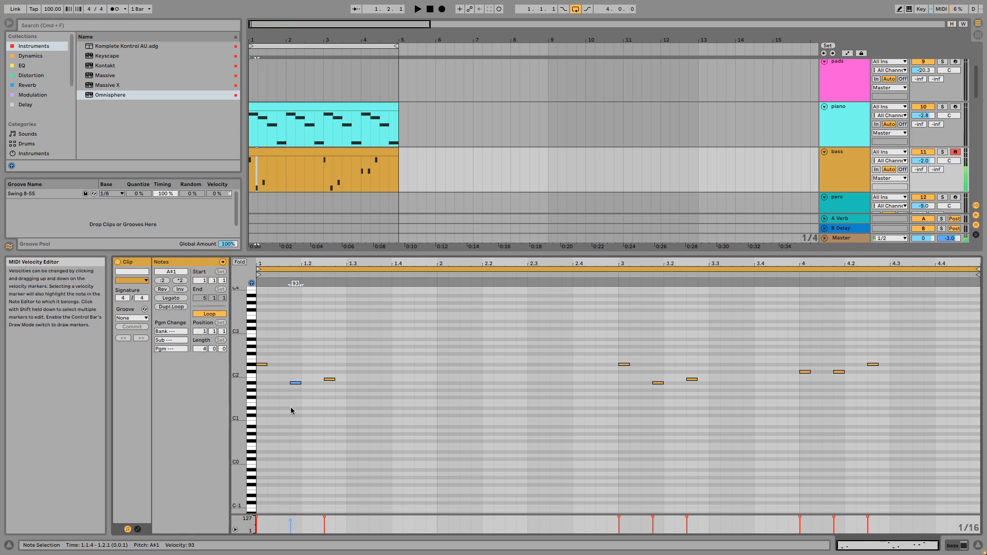
pyautogui.moveTo(324, 519); pyautogui.dragTo(324, 521)
pyautogui.press('space')
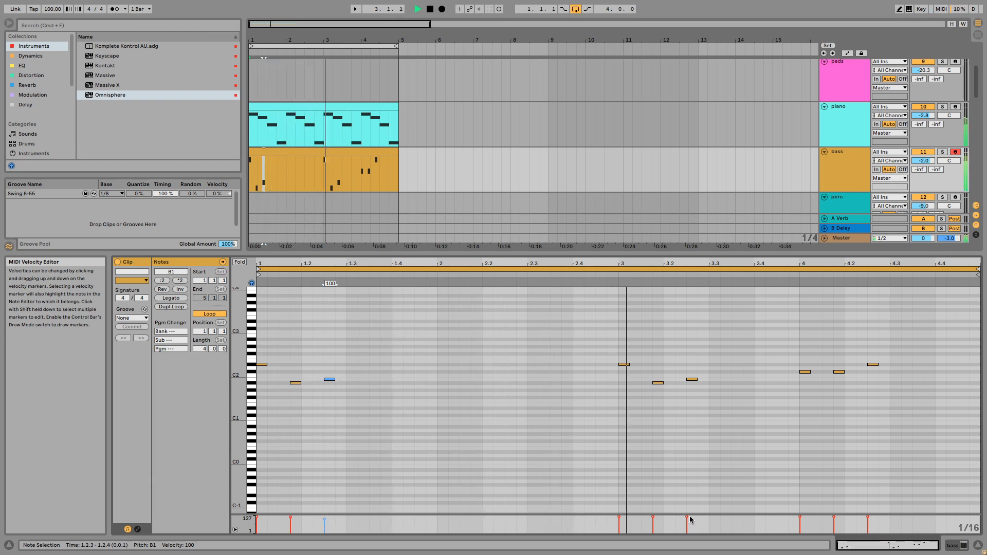
pyautogui.moveTo(686, 517); pyautogui.dragTo(687, 522)
pyautogui.moveTo(688, 519); pyautogui.dragTo(688, 519)
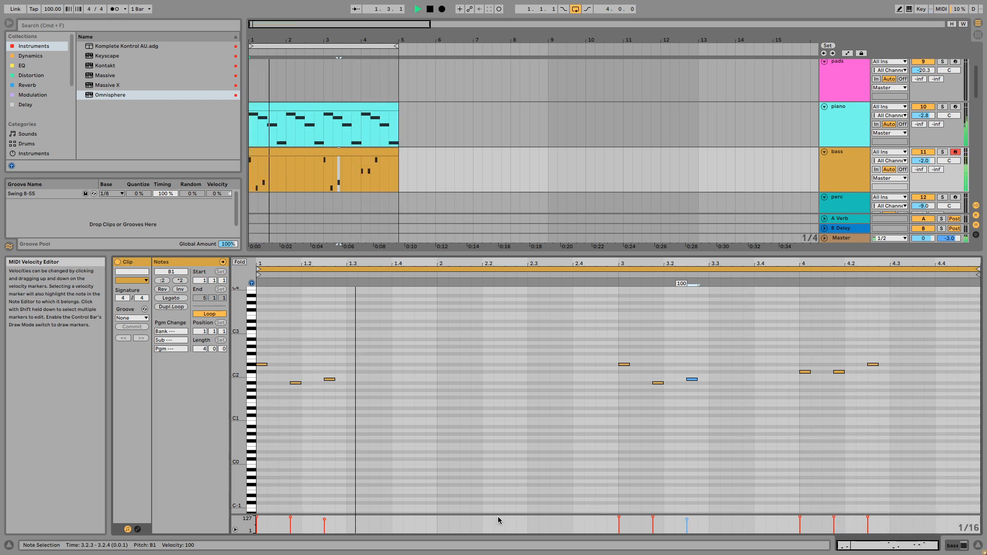
# Fine-tune the velocities of the bar 1 A#1 and B1 bass notes to 104 or slightly higher while listening to the loop.
pyautogui.click(290, 519)
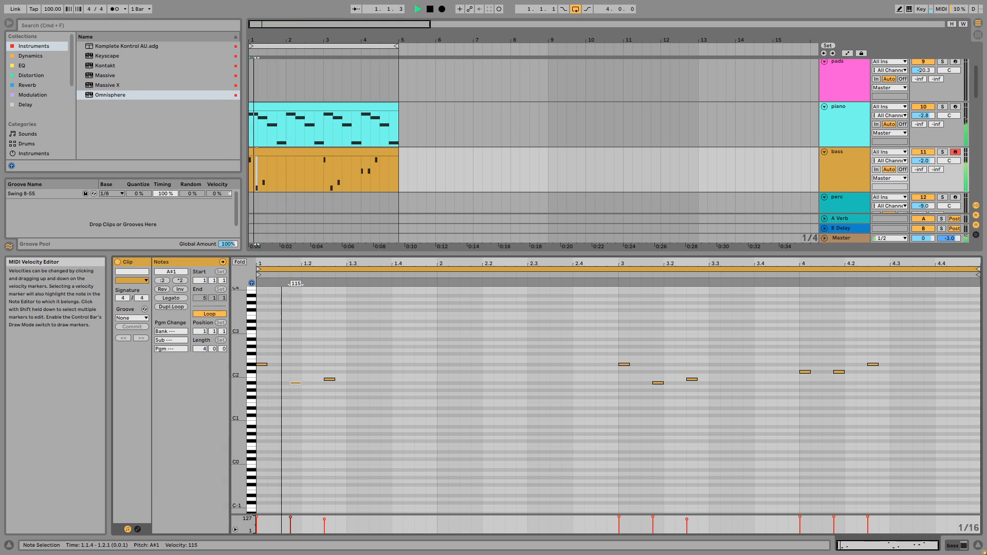
pyautogui.moveTo(290, 521); pyautogui.dragTo(291, 522)
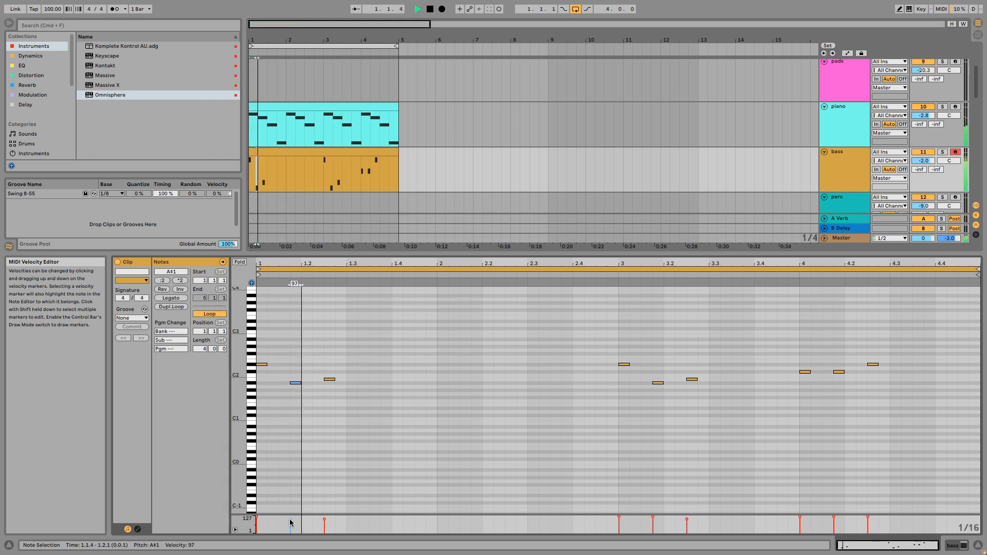
pyautogui.click(324, 520)
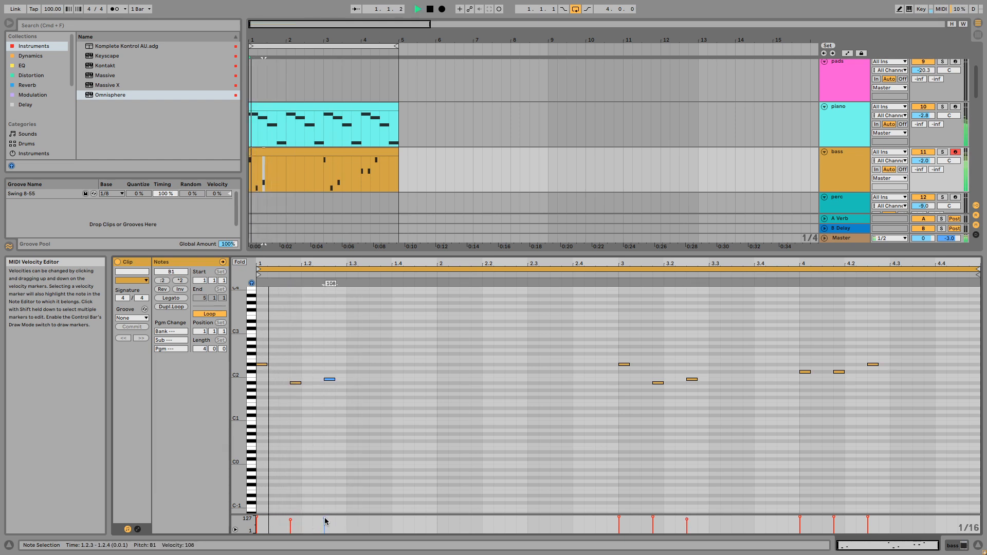
pyautogui.press('space')
pyautogui.click(291, 520)
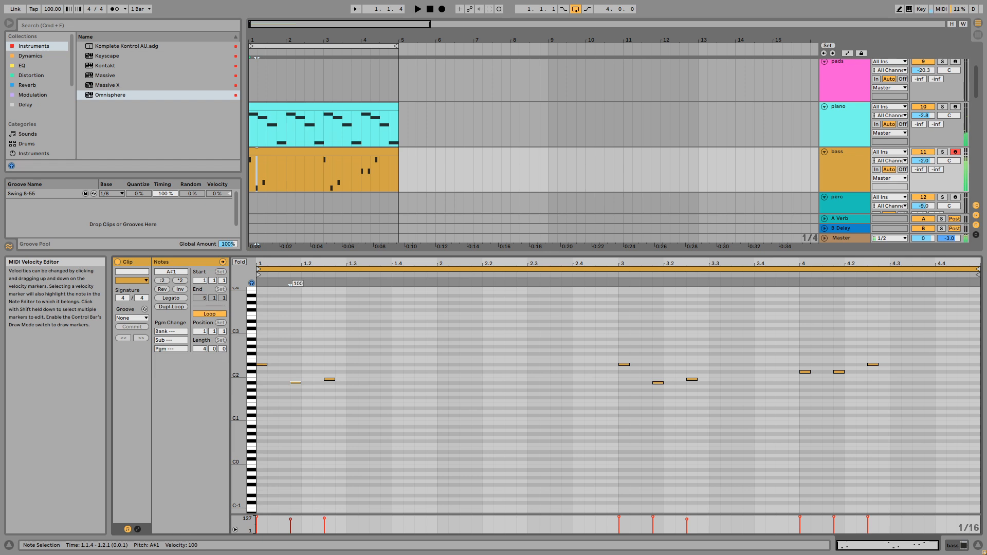
pyautogui.click(324, 520)
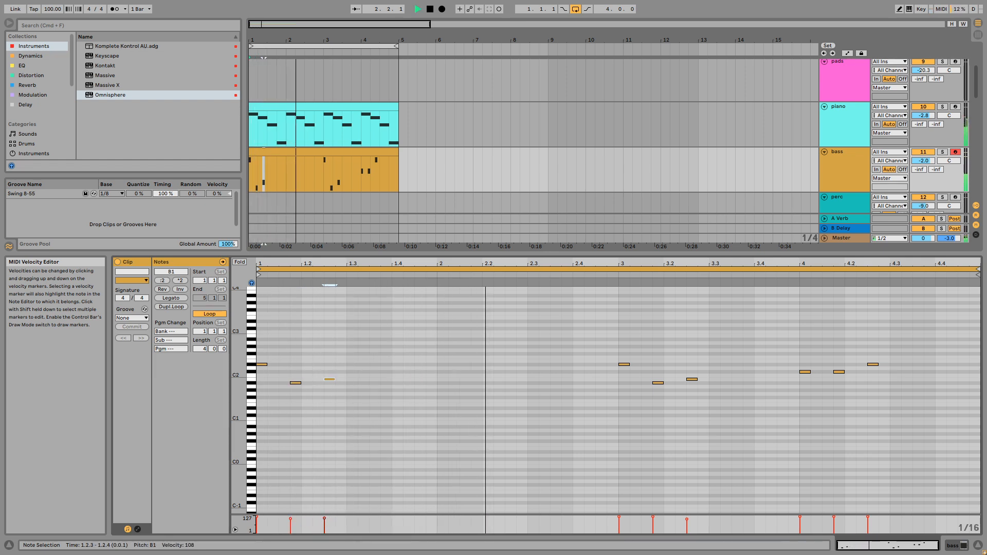
pyautogui.moveTo(324, 519); pyautogui.dragTo(325, 518)
# Copy the three bar 1 bass notes with their velocities over the matching notes in bar 3, and shrink the note editor.
pyautogui.moveTo(263, 353); pyautogui.dragTo(343, 432)
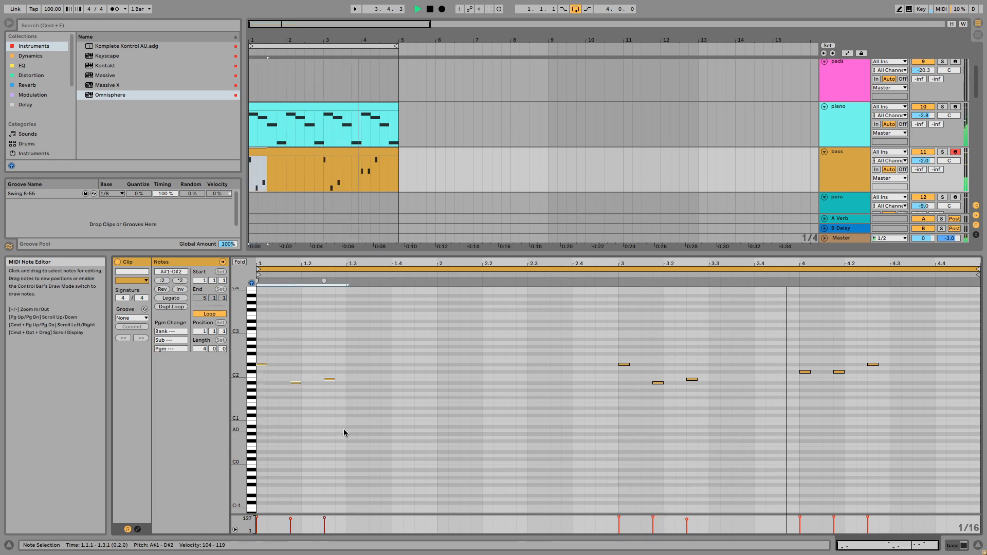
pyautogui.click(619, 361)
pyautogui.press('super+v')
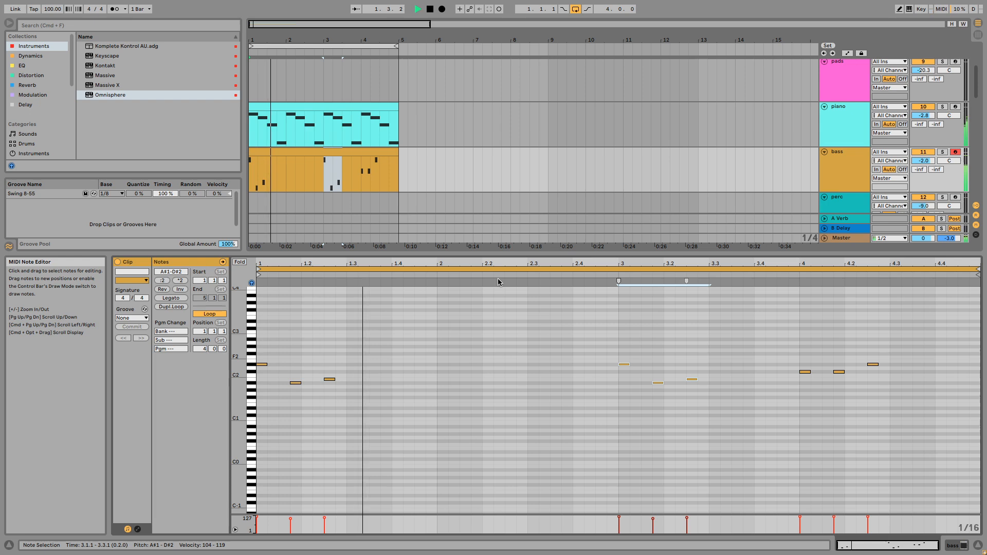
pyautogui.moveTo(436, 255); pyautogui.dragTo(483, 435)
# Add the ValhallaVintageVerb reverb to the piano track.
pyautogui.click(923, 120)
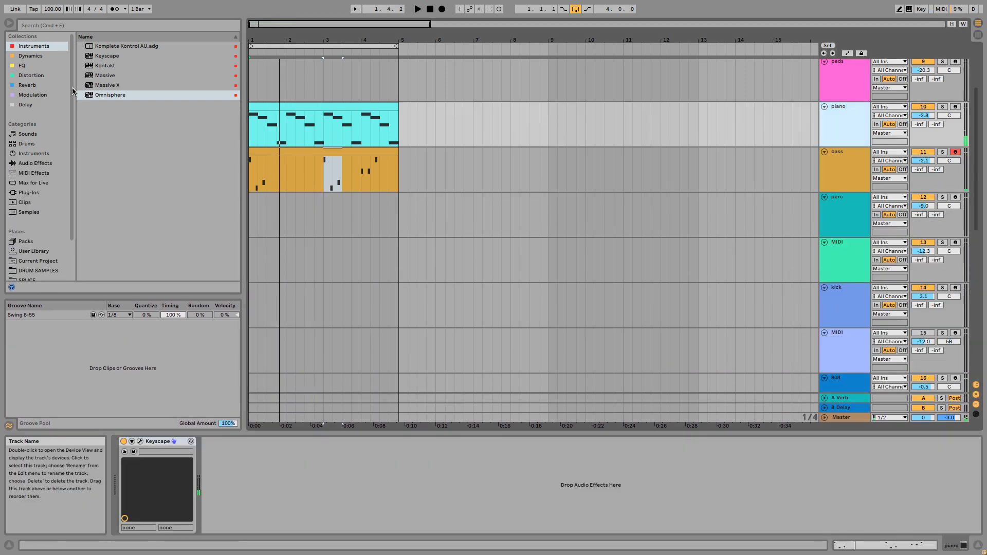
pyautogui.click(41, 85)
pyautogui.doubleClick(131, 56)
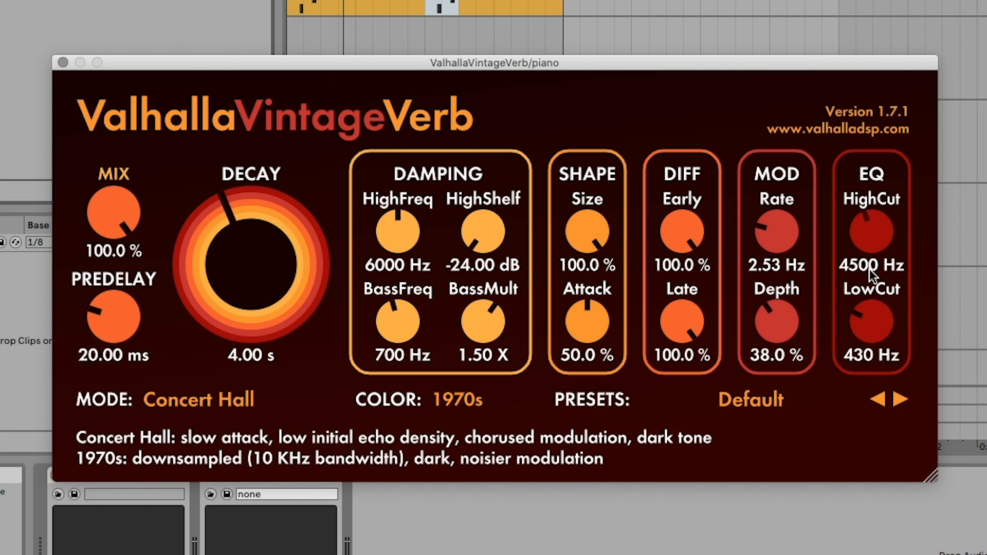
# Set the piano reverb to 18.8% mix, 18.55 ms predelay, 3.99 s decay, 2330 Hz high cut and 640 Hz low cut, and close its window.
pyautogui.moveTo(869, 270); pyautogui.dragTo(868, 300)
pyautogui.moveTo(129, 224); pyautogui.dragTo(138, 288)
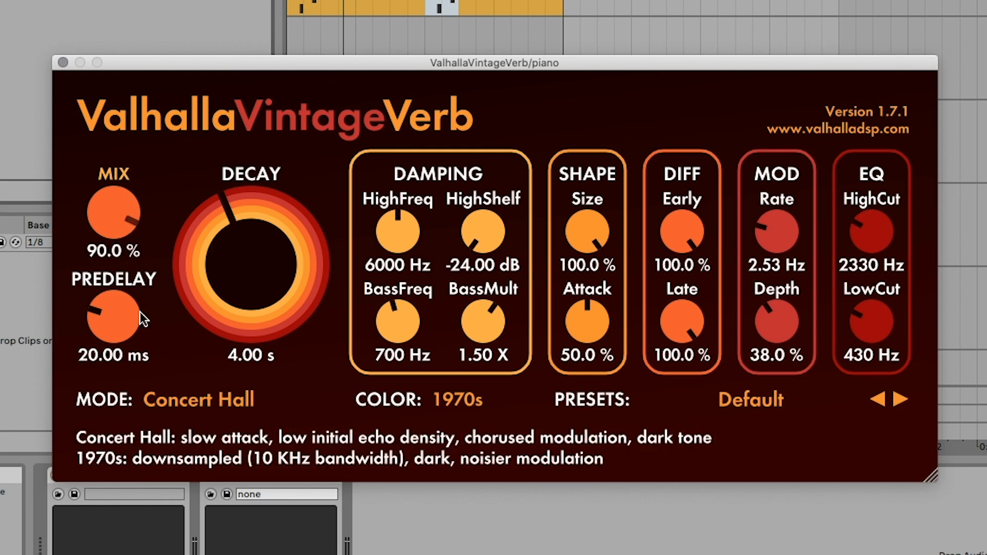
pyautogui.moveTo(125, 201); pyautogui.dragTo(124, 186)
pyautogui.moveTo(125, 295); pyautogui.dragTo(126, 302)
pyautogui.moveTo(229, 282)
pyautogui.mouseDown()
pyautogui.moveTo(235, 268)
pyautogui.moveTo(246, 277)
pyautogui.mouseUp()
pyautogui.moveTo(877, 329); pyautogui.dragTo(878, 298)
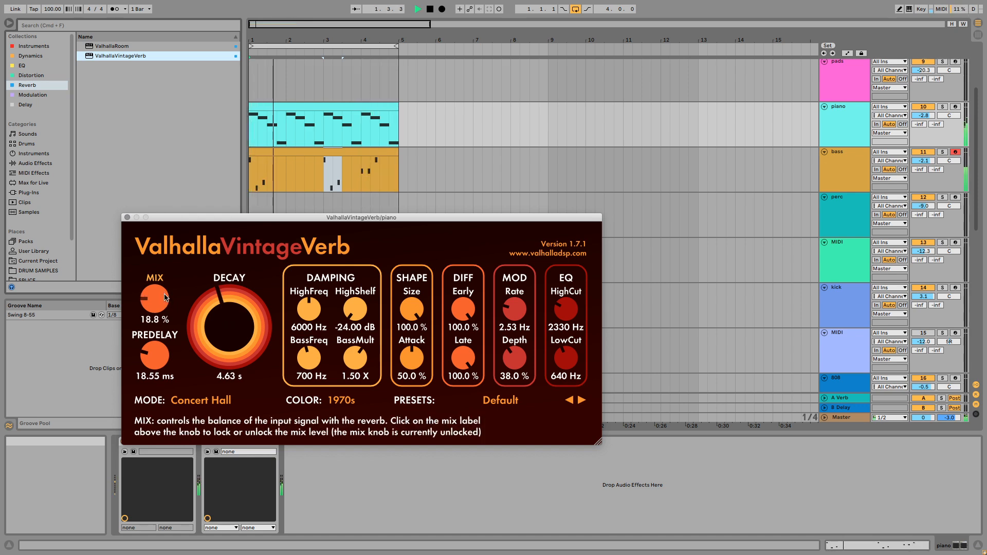
pyautogui.moveTo(164, 294); pyautogui.dragTo(165, 296)
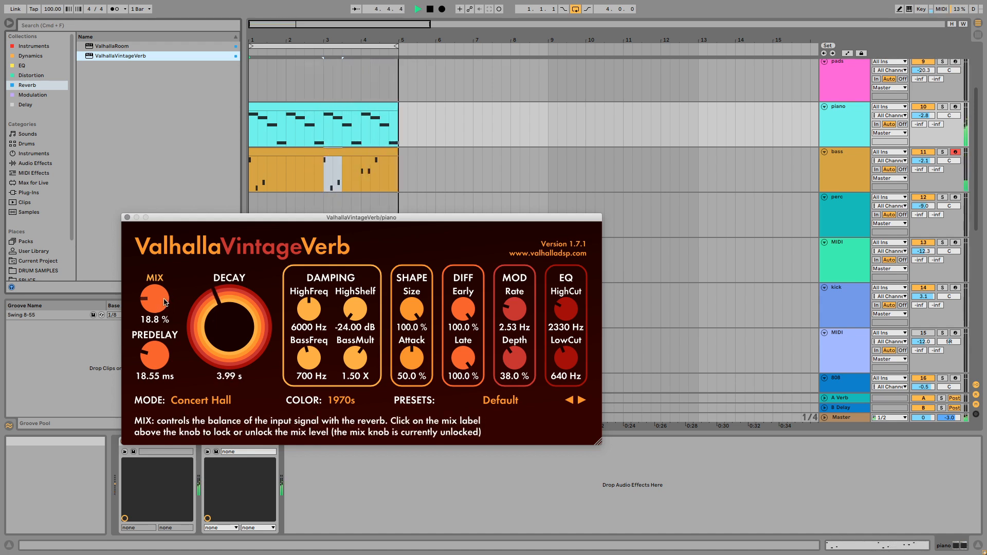
pyautogui.click(127, 218)
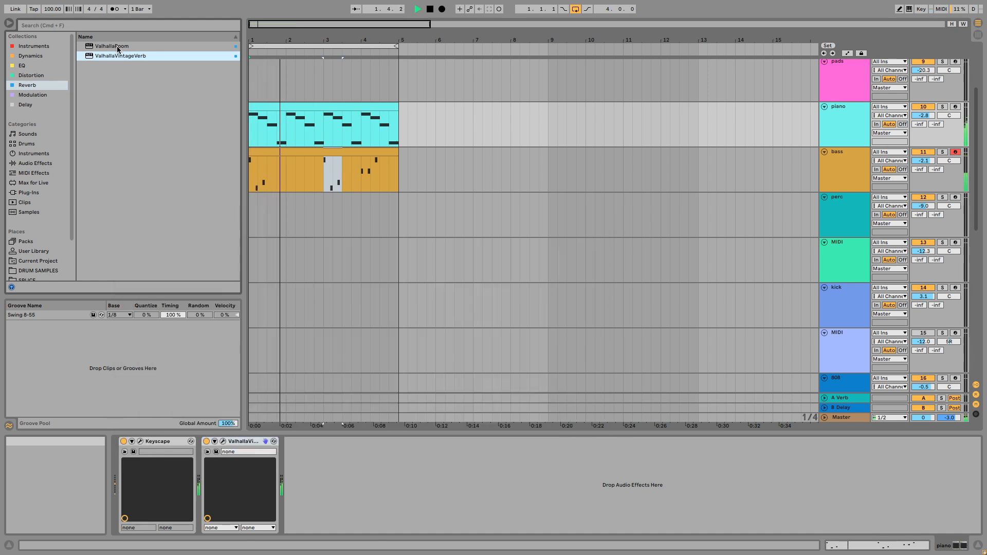
# Add ValhallaDelay to the piano track and place it between Keyscape and the reverb.
pyautogui.click(41, 104)
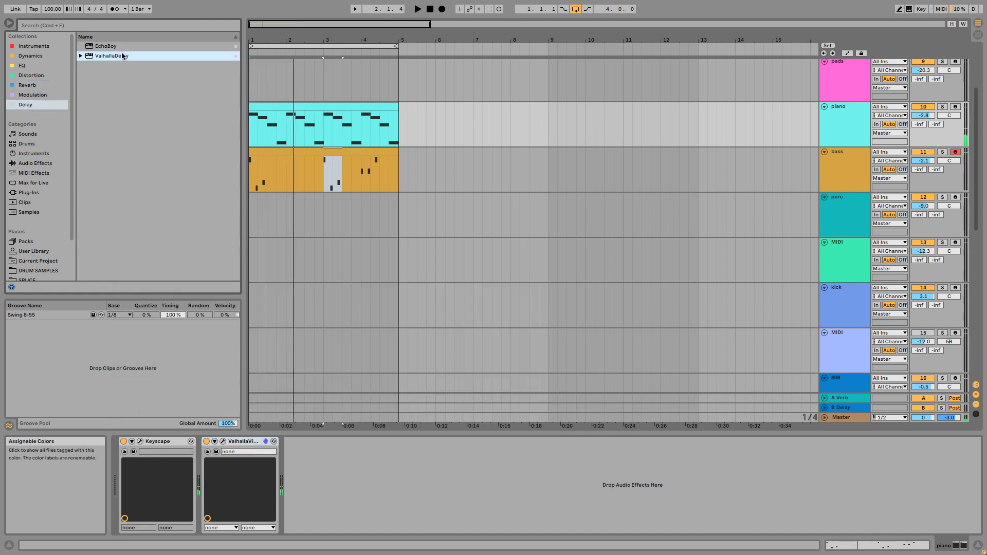
pyautogui.doubleClick(111, 55)
pyautogui.click(130, 224)
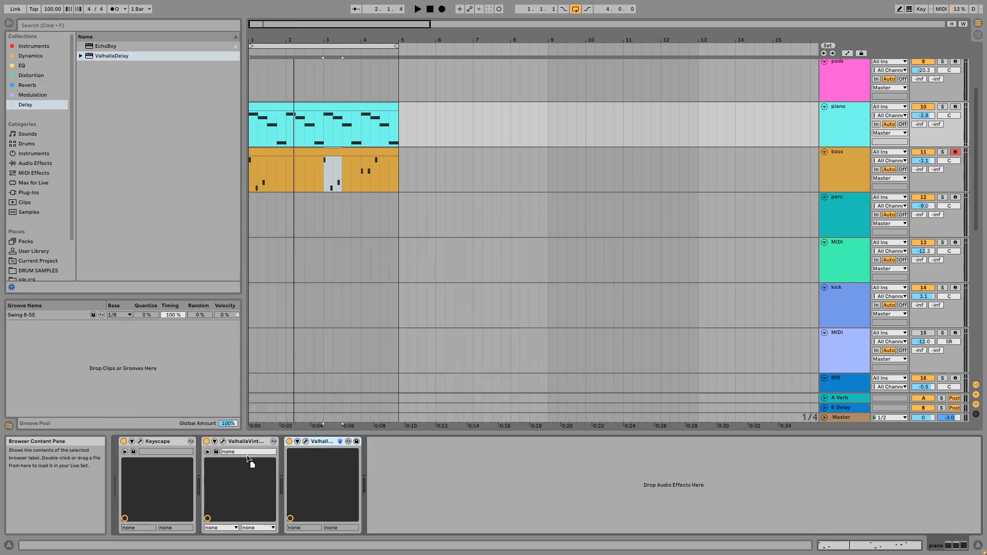
pyautogui.click(223, 443)
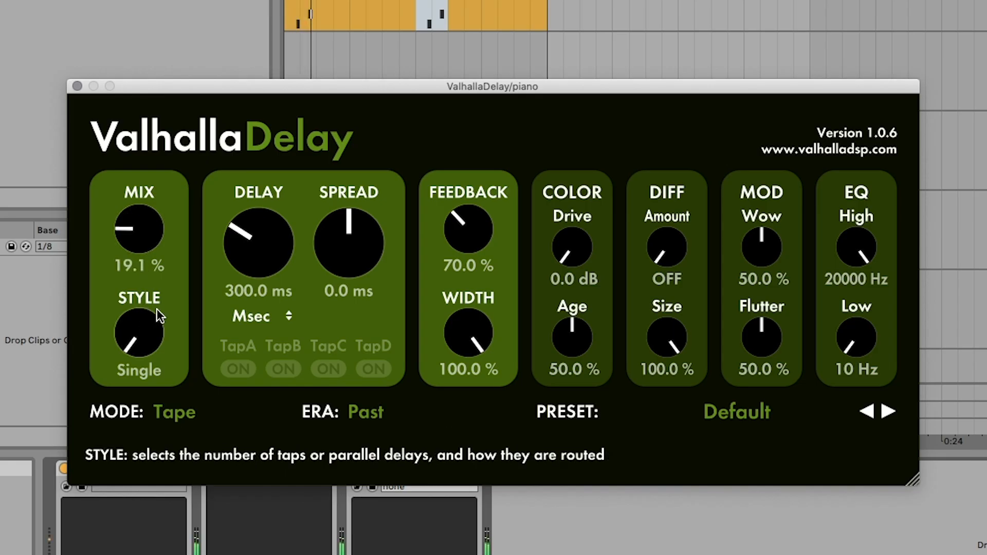
# Set the piano delay to 18.1% mix, 4.3 ms spread, 4850 Hz high EQ and 660 Hz low EQ, and close its window.
pyautogui.moveTo(850, 334); pyautogui.dragTo(872, 427)
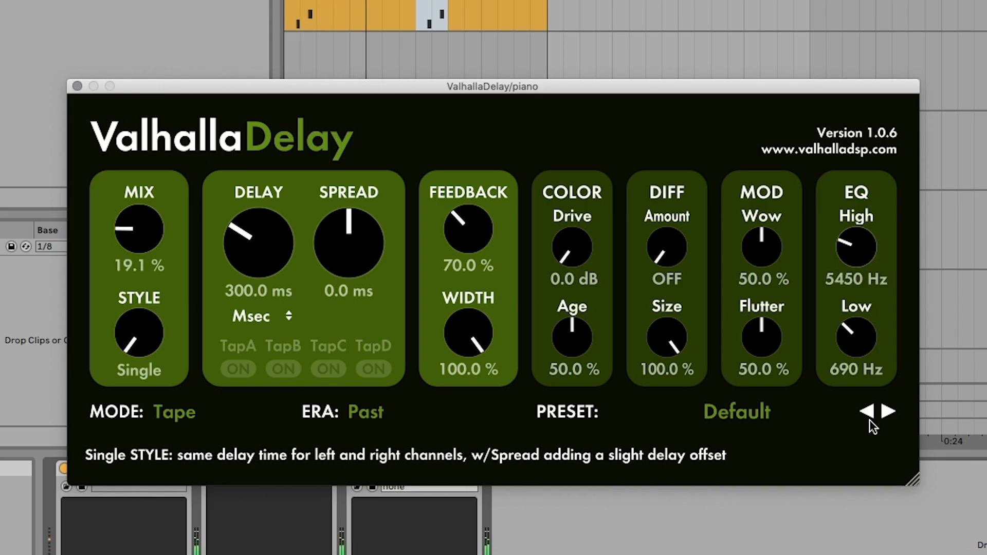
pyautogui.moveTo(856, 345); pyautogui.dragTo(871, 341)
pyautogui.moveTo(848, 252); pyautogui.dragTo(863, 282)
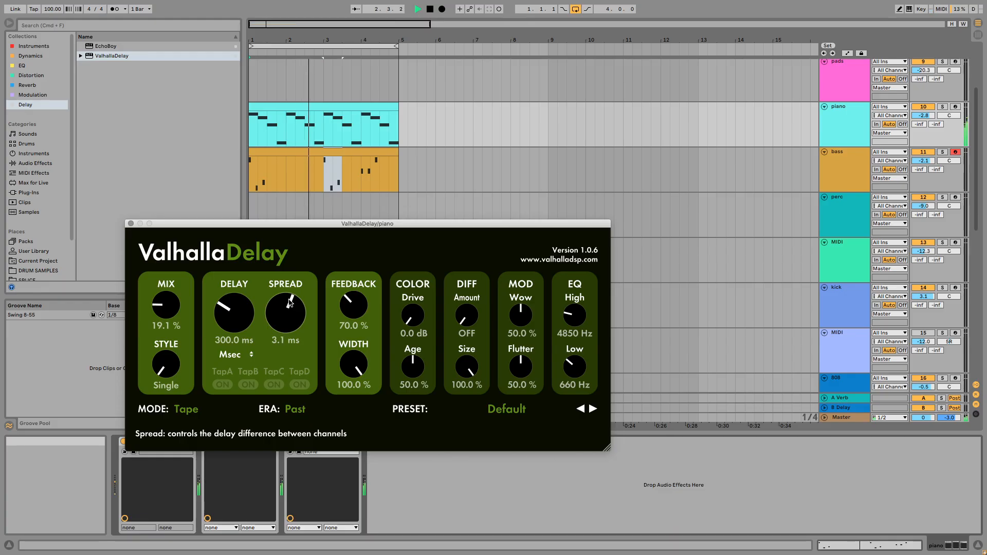
pyautogui.moveTo(352, 217); pyautogui.dragTo(358, 234)
pyautogui.moveTo(284, 311); pyautogui.dragTo(280, 315)
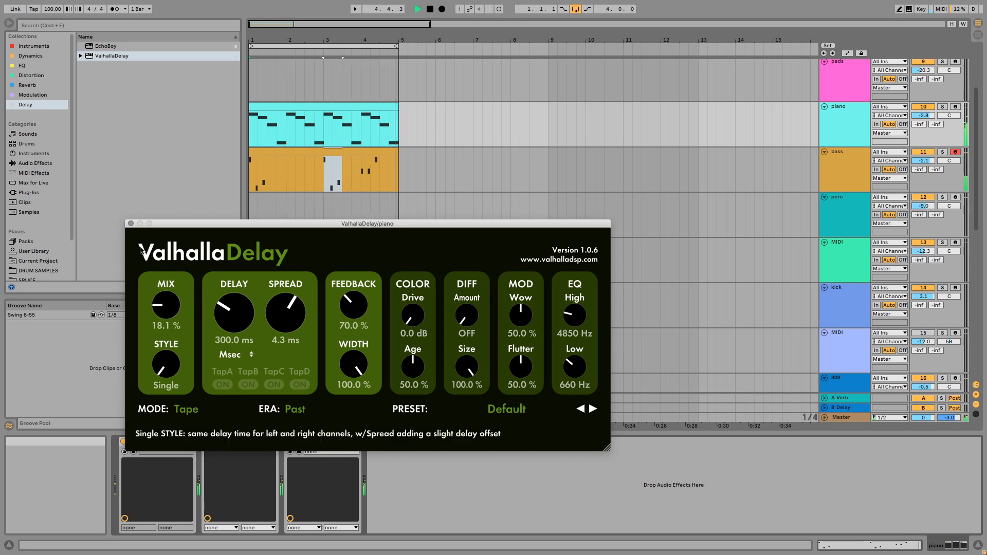
pyautogui.click(131, 224)
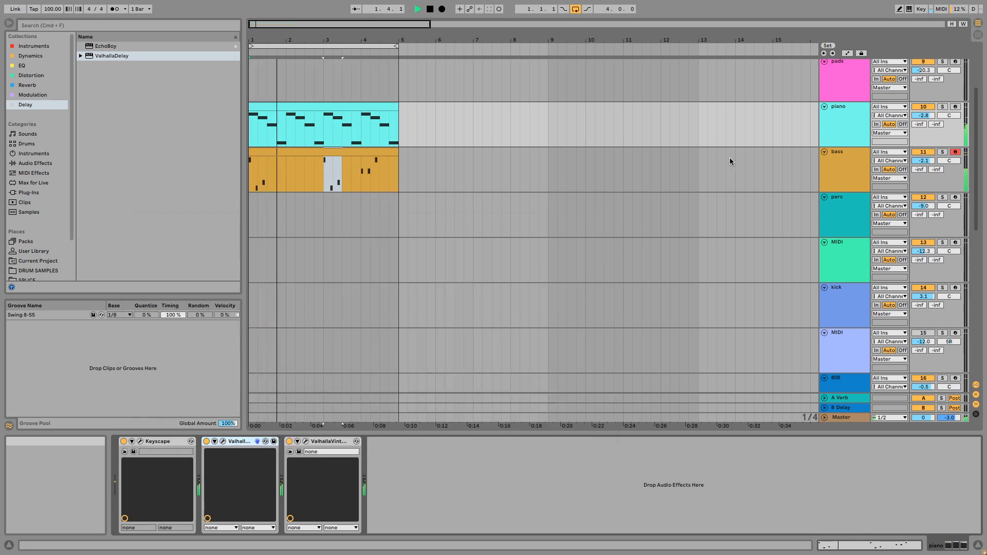
# Insert EQ Eight between Keyscape and ValhallaDelay on the piano track, with band 1 as a steep low cut at 61.2 Hz and Q 0.47.
pyautogui.click(845, 136)
pyautogui.click(37, 166)
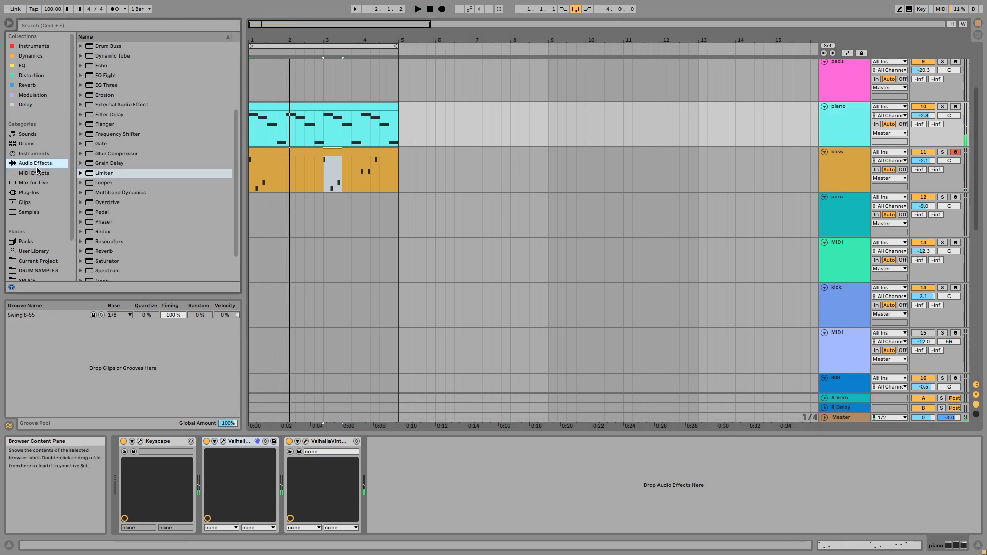
pyautogui.moveTo(109, 77); pyautogui.dragTo(245, 513)
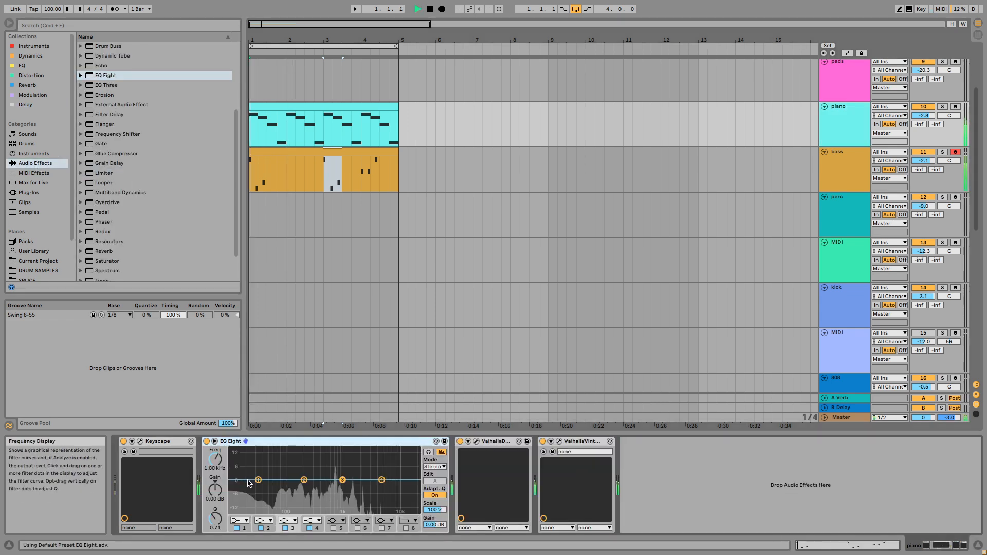
pyautogui.click(244, 520)
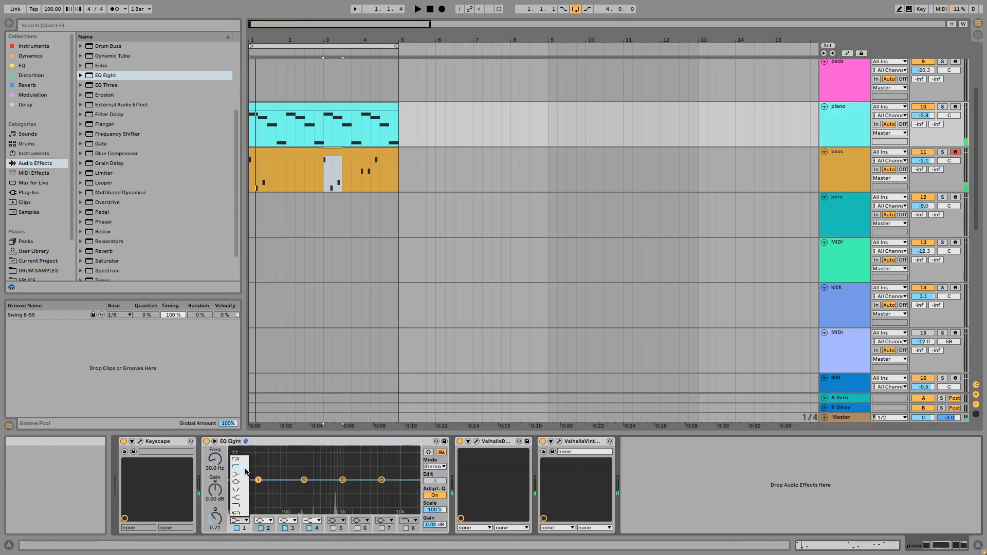
pyautogui.click(240, 462)
pyautogui.press('space')
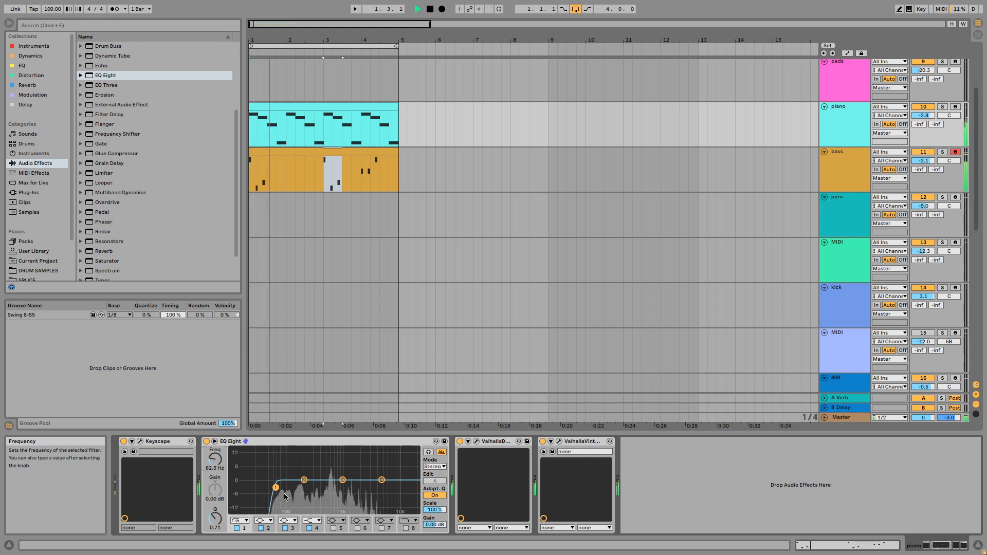
pyautogui.moveTo(278, 488)
pyautogui.mouseDown()
pyautogui.moveTo(303, 480)
pyautogui.moveTo(275, 493)
pyautogui.mouseUp()
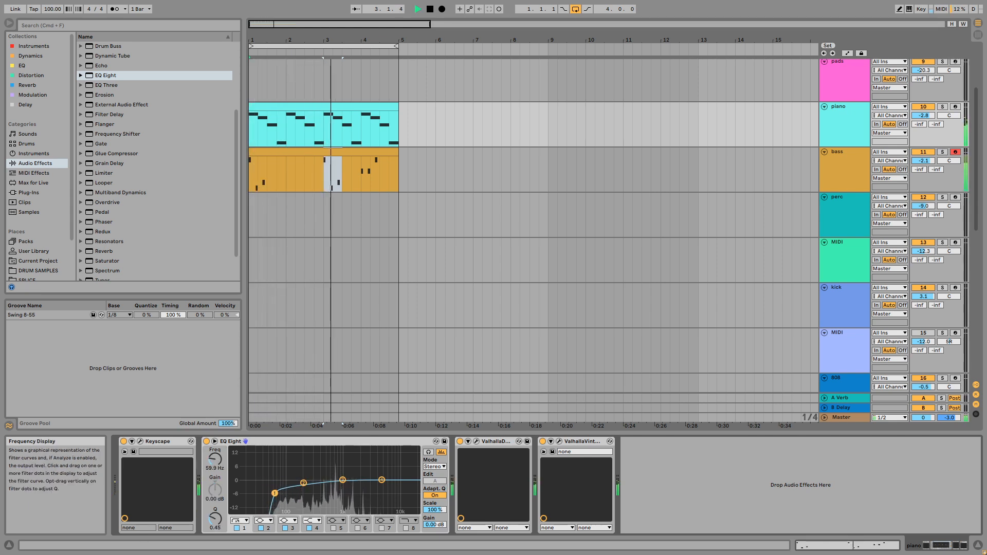
# Lower the piano reverb's mix to 18.4% and close its window.
pyautogui.click(559, 442)
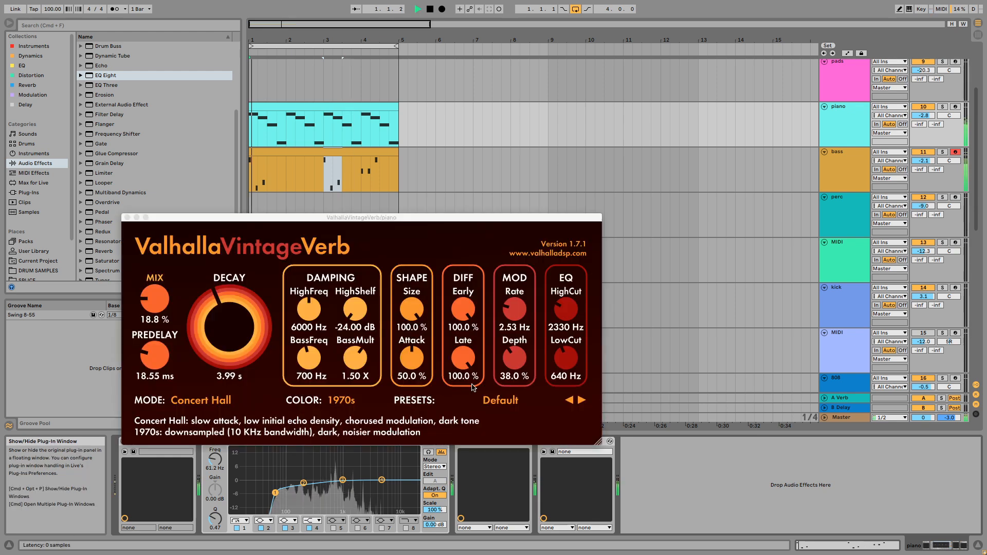
pyautogui.moveTo(167, 303); pyautogui.dragTo(167, 311)
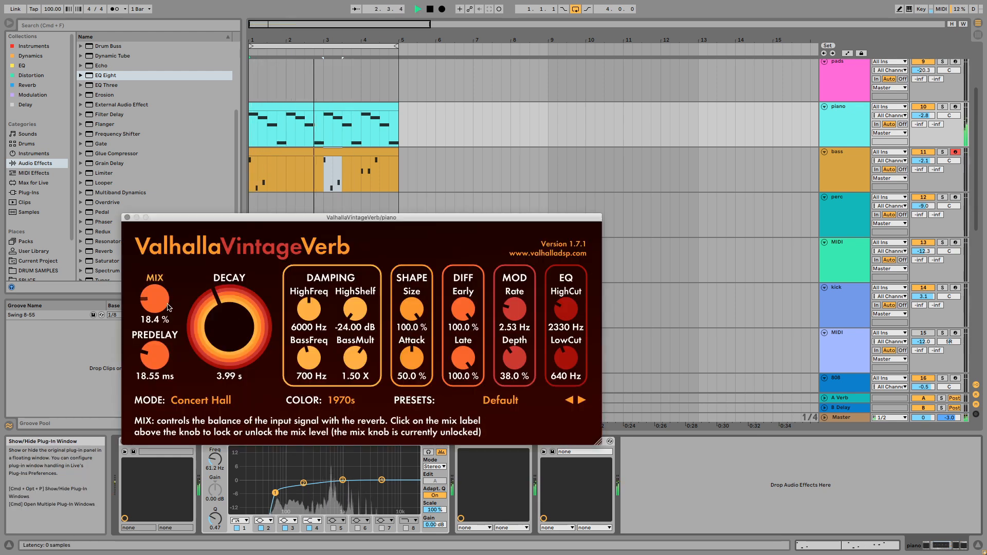
pyautogui.click(126, 217)
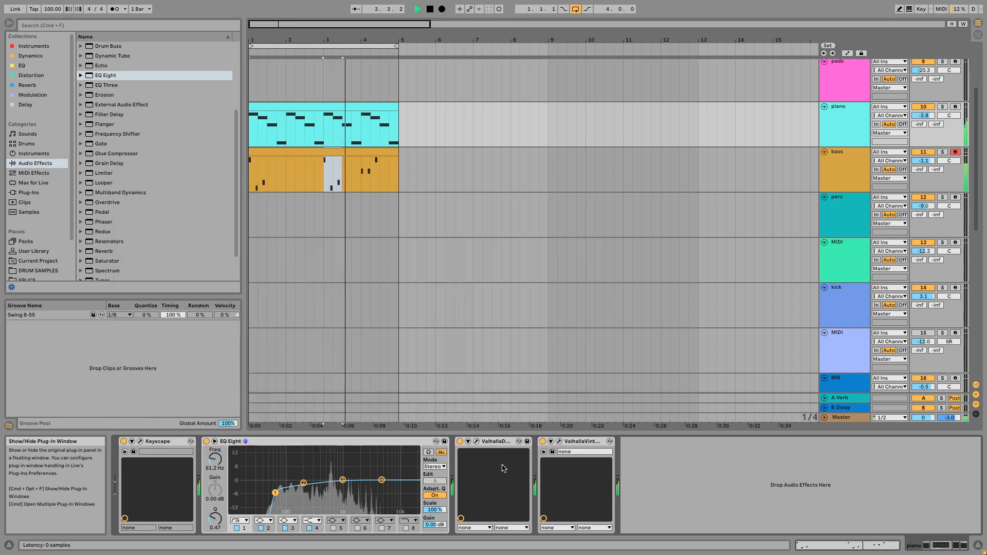
# Set the piano delay's mix to 14.0% and its low EQ to 790 Hz, and close its window.
pyautogui.click(476, 441)
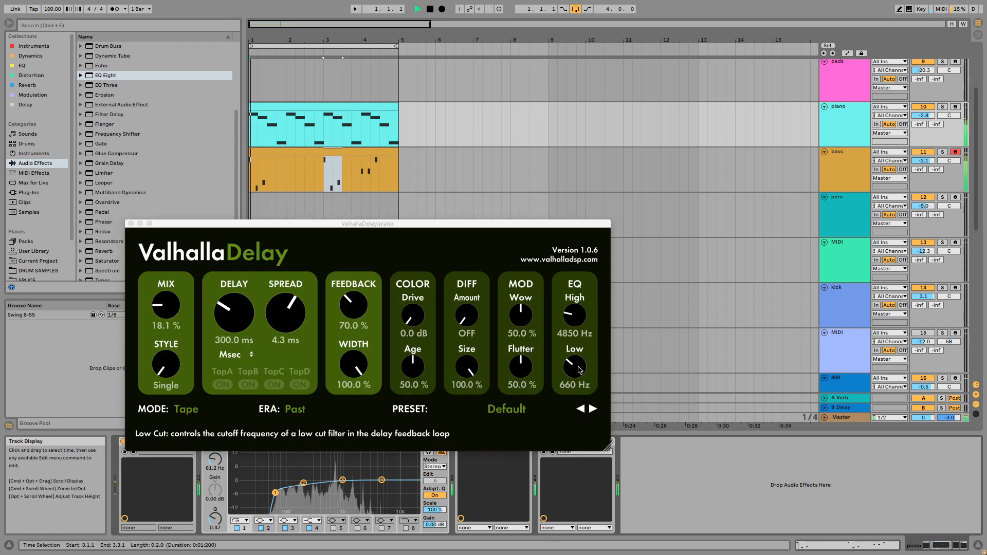
pyautogui.press('space')
pyautogui.moveTo(162, 299); pyautogui.dragTo(162, 304)
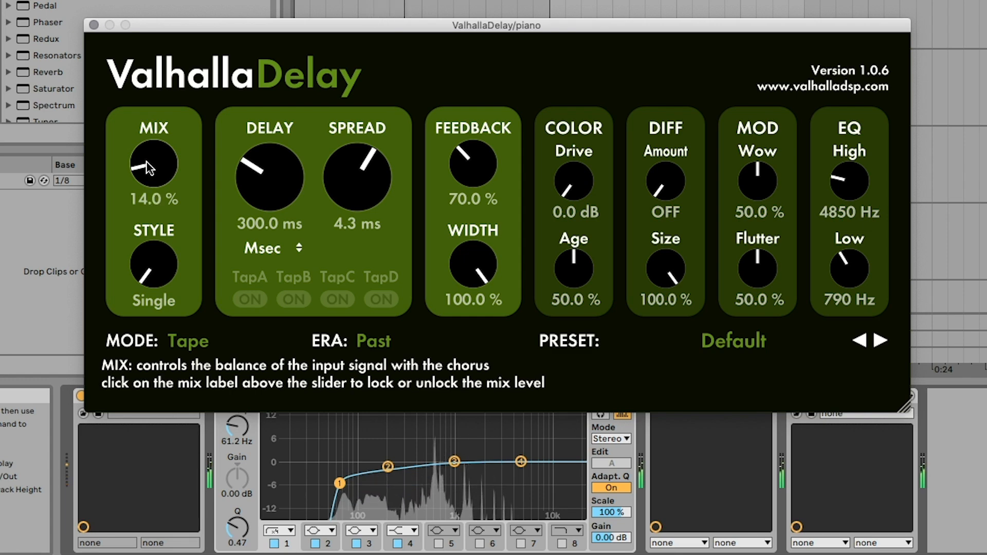
pyautogui.click(94, 25)
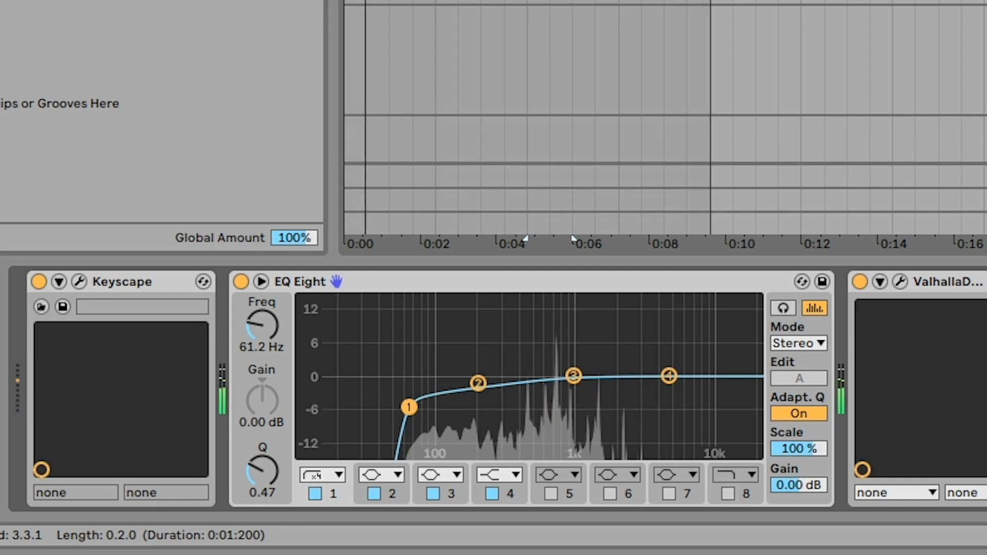
# Stop playback and insert a new MIDI track directly below the piano track.
pyautogui.press('space')
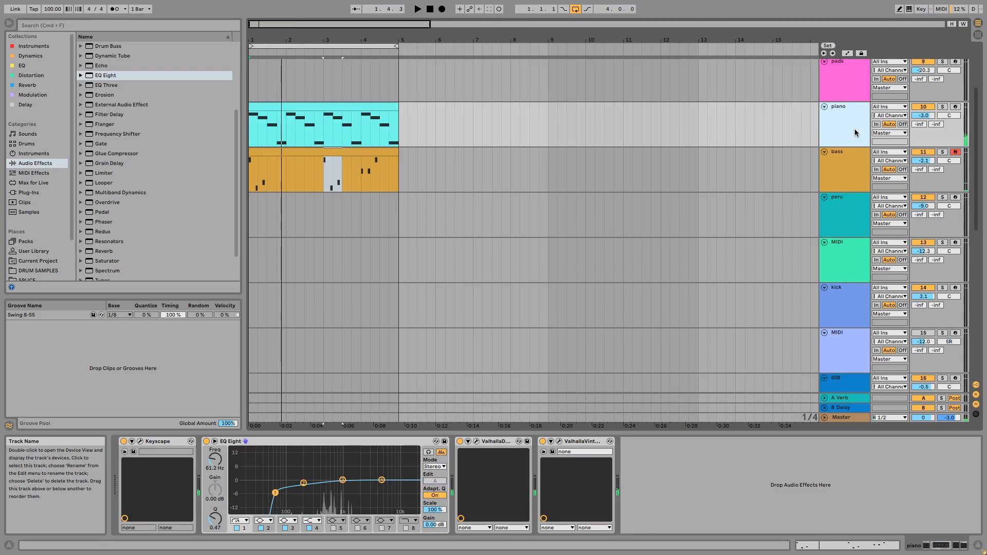
pyautogui.press('super+shift+t')
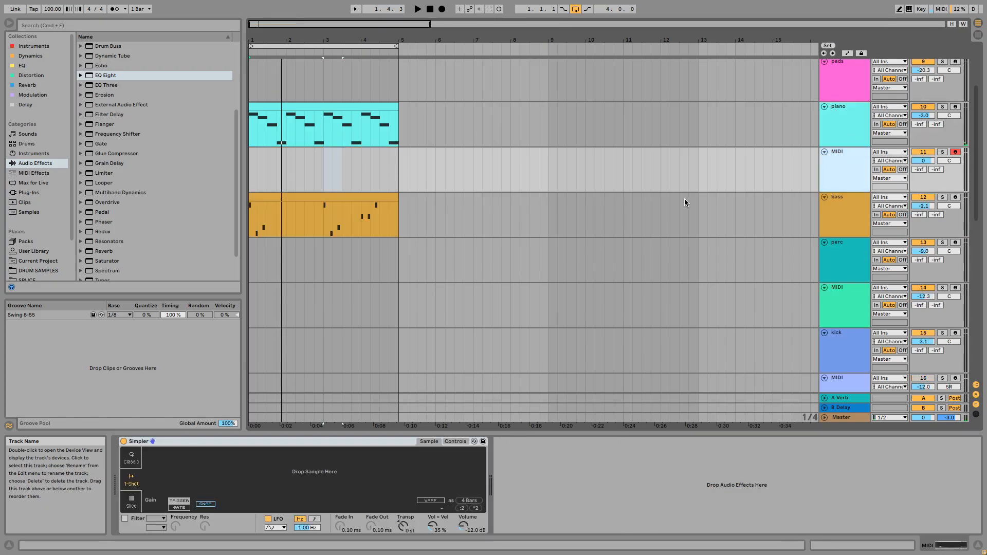
# Open Omnisphere on the pads track, arm the track for recording, and close the plug-in window.
pyautogui.scroll(3, 677, 179)
pyautogui.click(676, 179)
pyautogui.click(141, 442)
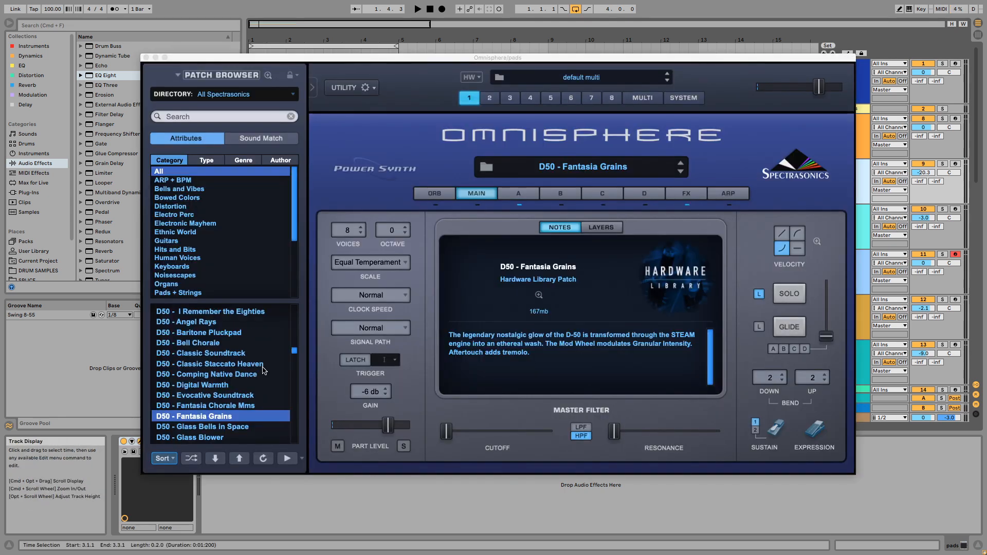
pyautogui.click(957, 163)
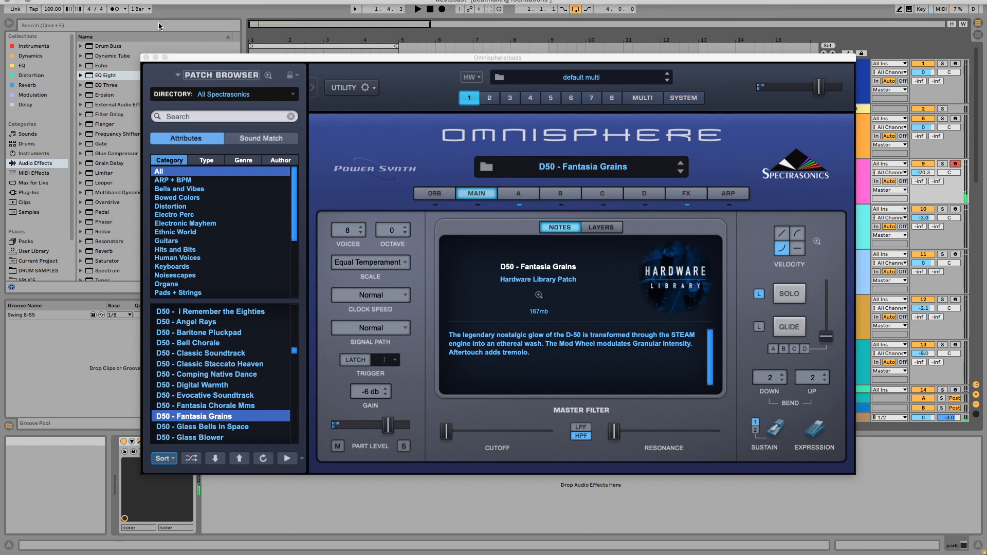
pyautogui.click(146, 58)
# Create an empty four-bar MIDI clip on the pads track and enlarge its note editor.
pyautogui.moveTo(402, 178); pyautogui.dragTo(206, 195)
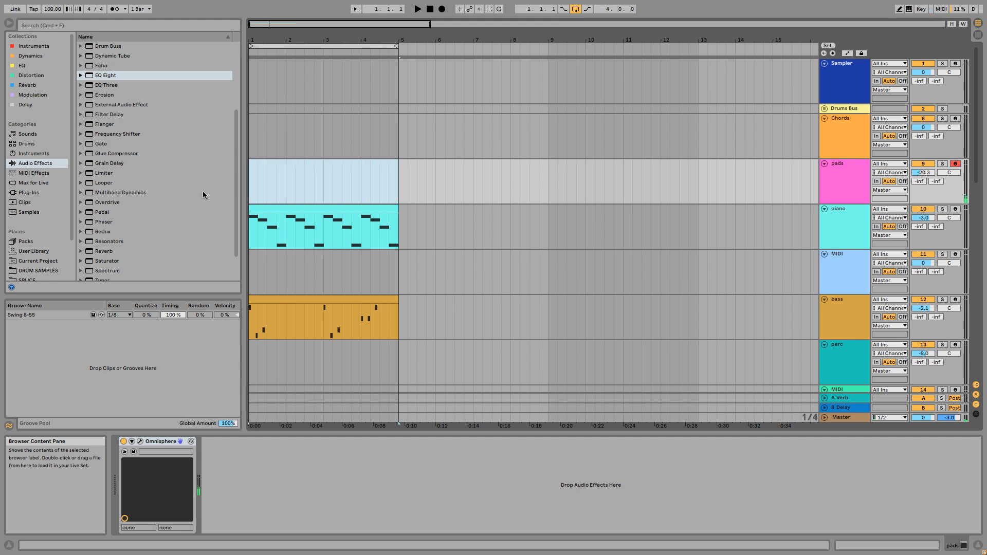
pyautogui.press('super+shift+m')
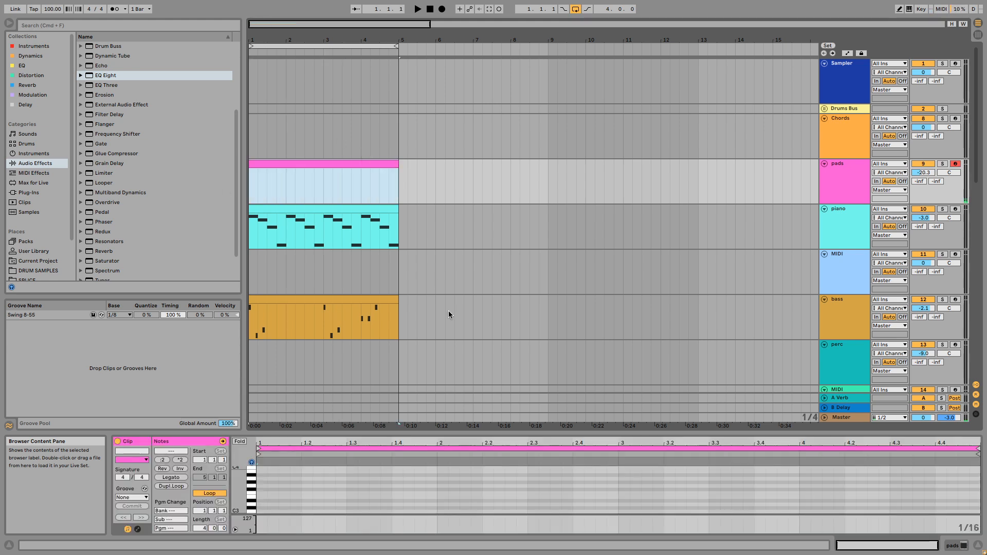
pyautogui.moveTo(379, 432); pyautogui.dragTo(359, 248)
pyautogui.scroll(2, 348, 301)
# Play the loop repeatedly from the start while trying out pad chords over it.
pyautogui.press('space')
pyautogui.press('space')
pyautogui.press('space')
pyautogui.press('space')
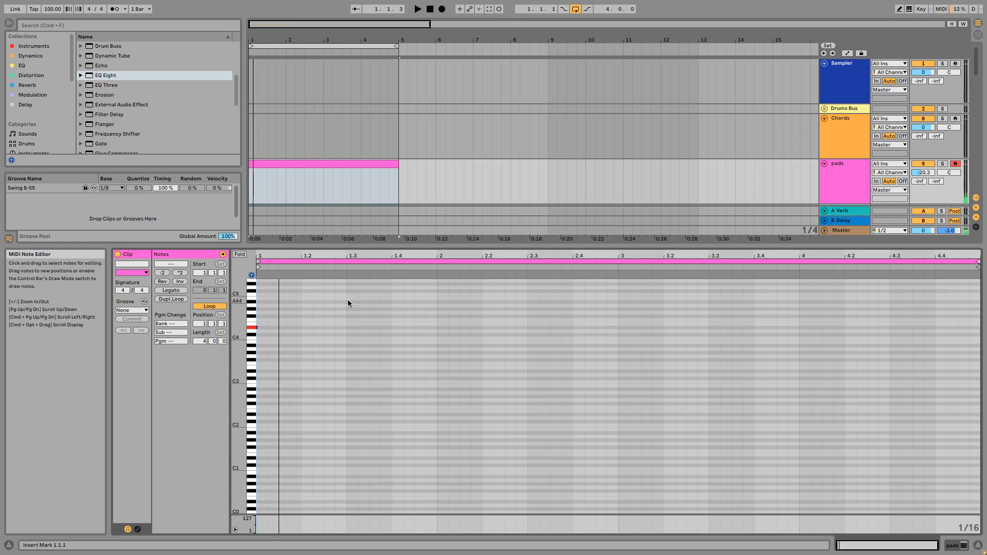
pyautogui.press('space')
pyautogui.press('space')
pyautogui.press('space')
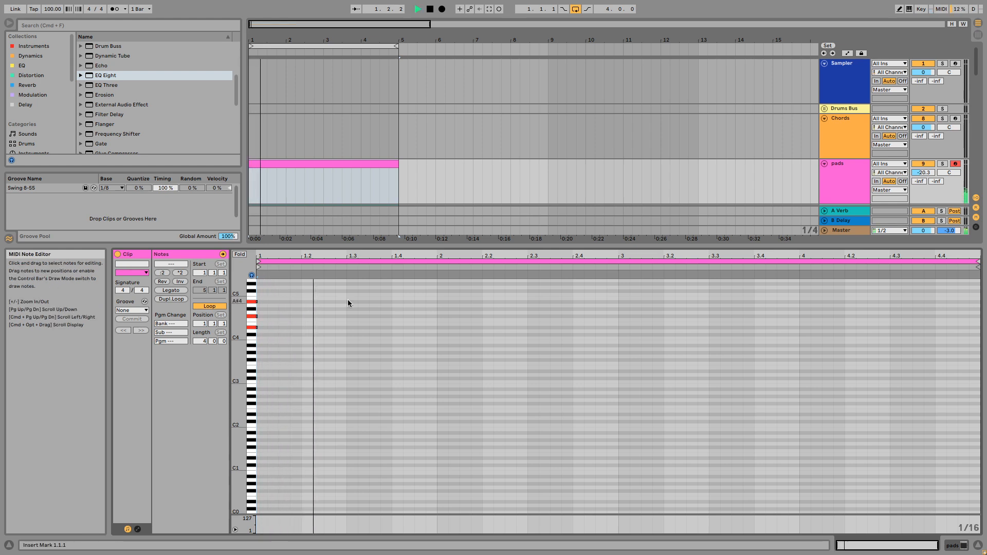
pyautogui.press('space')
pyautogui.press('space')
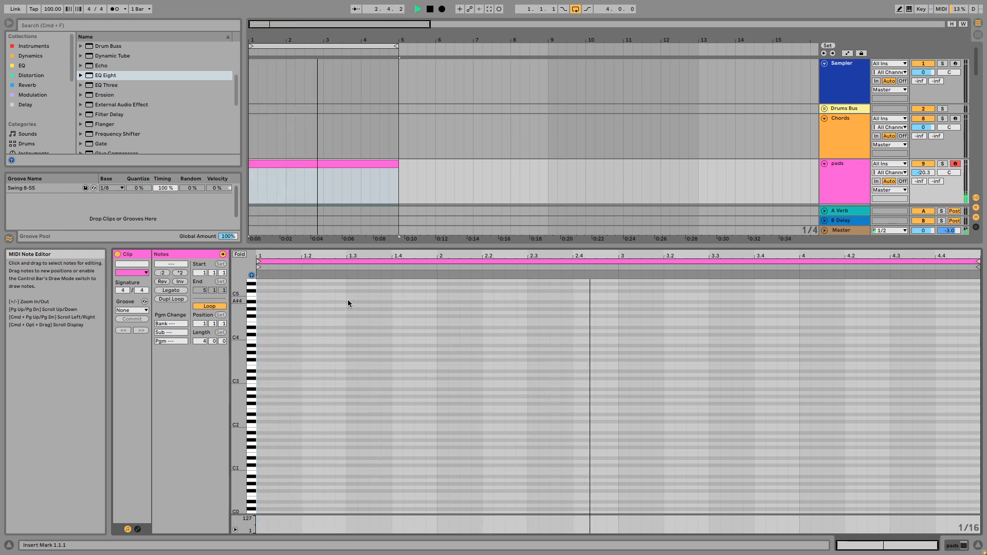
pyautogui.press('space')
pyautogui.press('space')
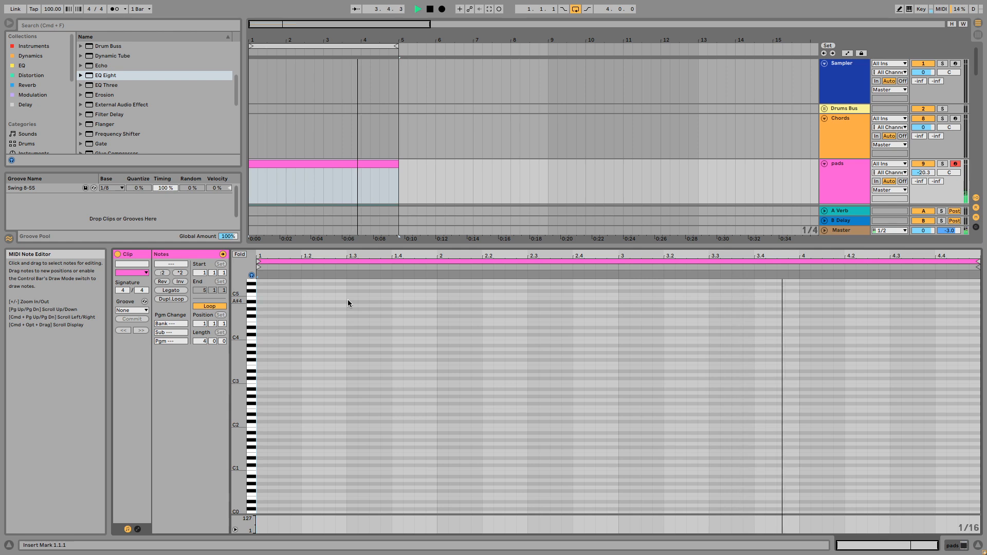
# Draw a chord of F#3, A#3 and D#4 at the start of the pads clip.
pyautogui.press('b')
pyautogui.click(263, 363)
pyautogui.press('space')
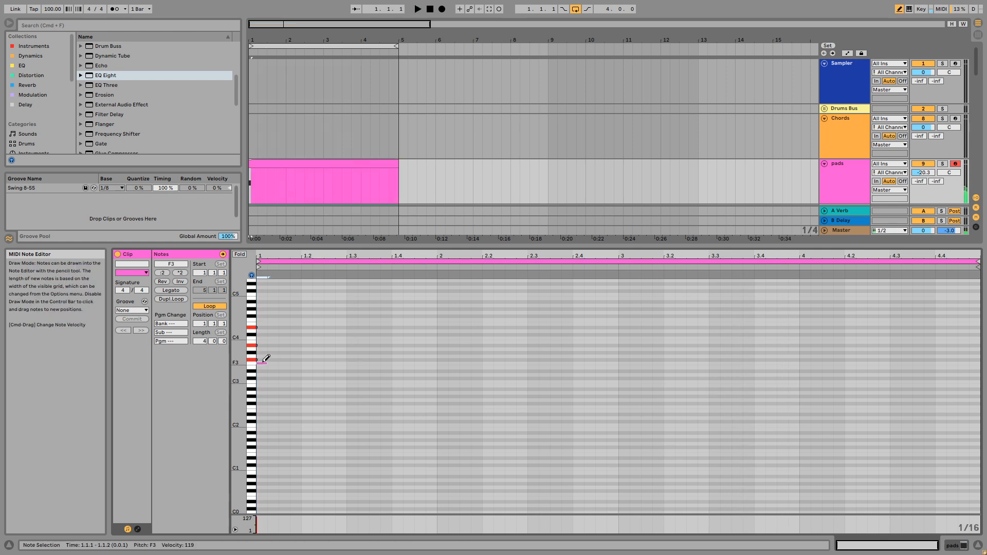
pyautogui.click(262, 328)
pyautogui.click(263, 345)
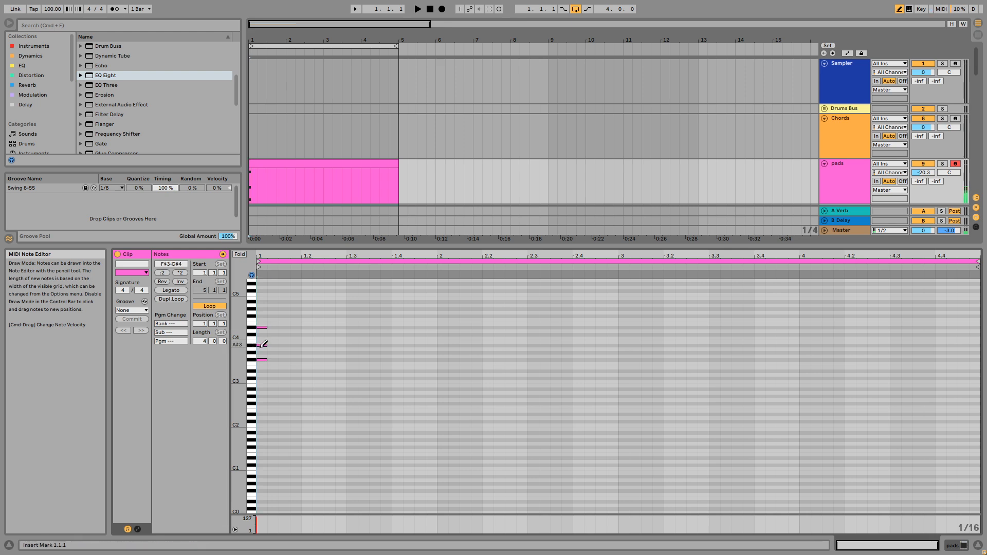
# Lengthen the pad chord to end at 2.3.1 and duplicate the first two bars into bars 3 and 4.
pyautogui.press('b')
pyautogui.moveTo(262, 375)
pyautogui.mouseDown()
pyautogui.moveTo(261, 318)
pyautogui.moveTo(527, 326)
pyautogui.mouseUp()
pyautogui.press('space')
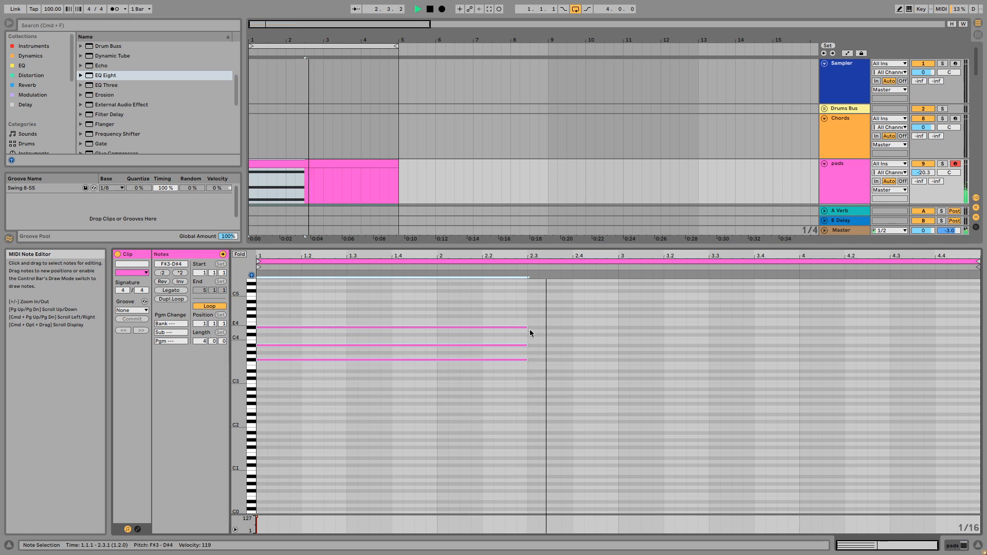
pyautogui.press('space')
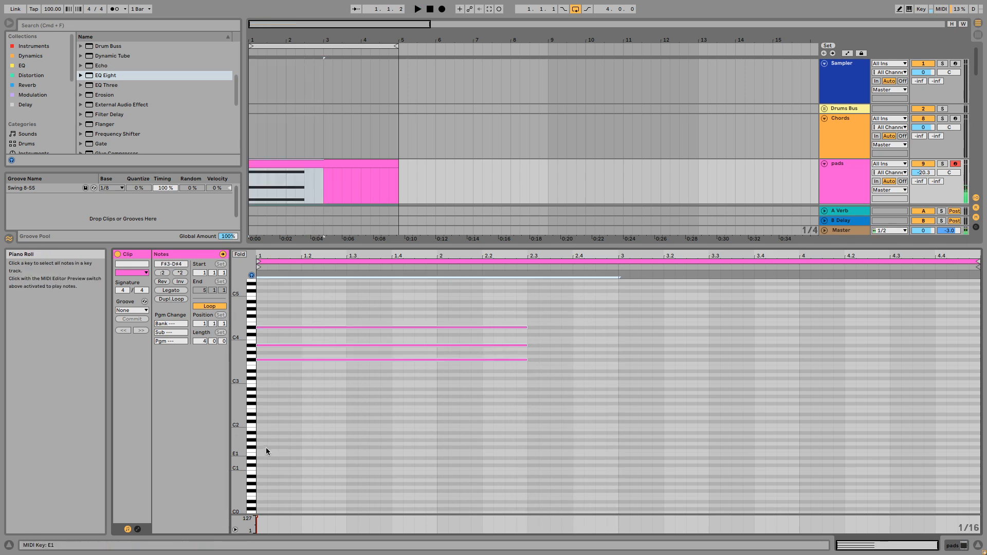
pyautogui.press('super+d')
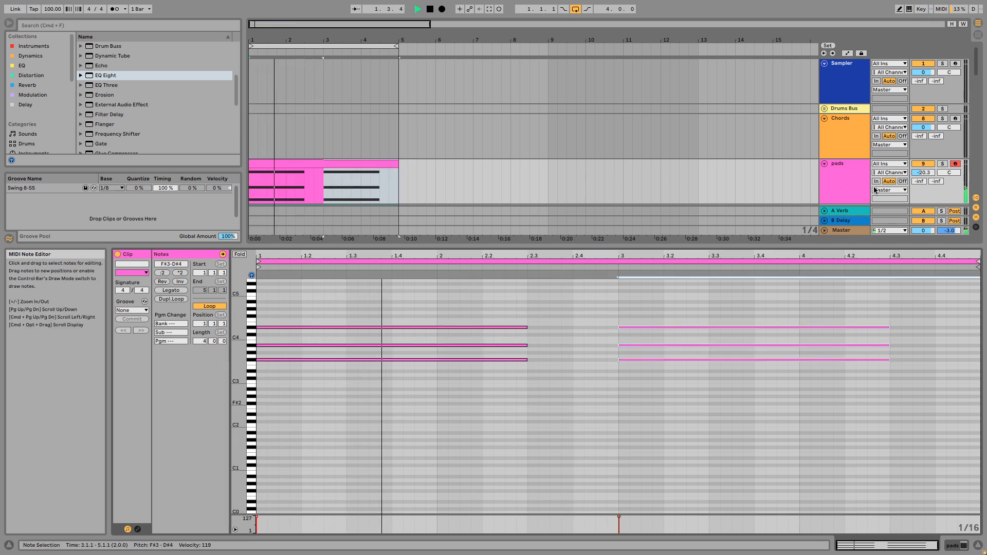
# Lower the pads track's volume to -22.1 dB while the loop plays and show the track's devices.
pyautogui.moveTo(931, 173); pyautogui.dragTo(931, 177)
pyautogui.click(826, 184)
pyautogui.doubleClick(829, 181)
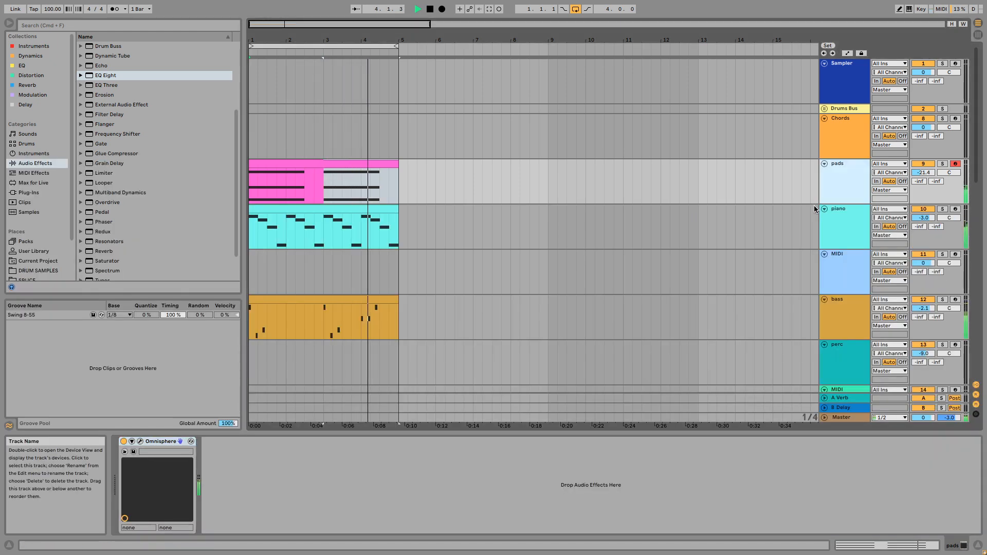
pyautogui.click(924, 173)
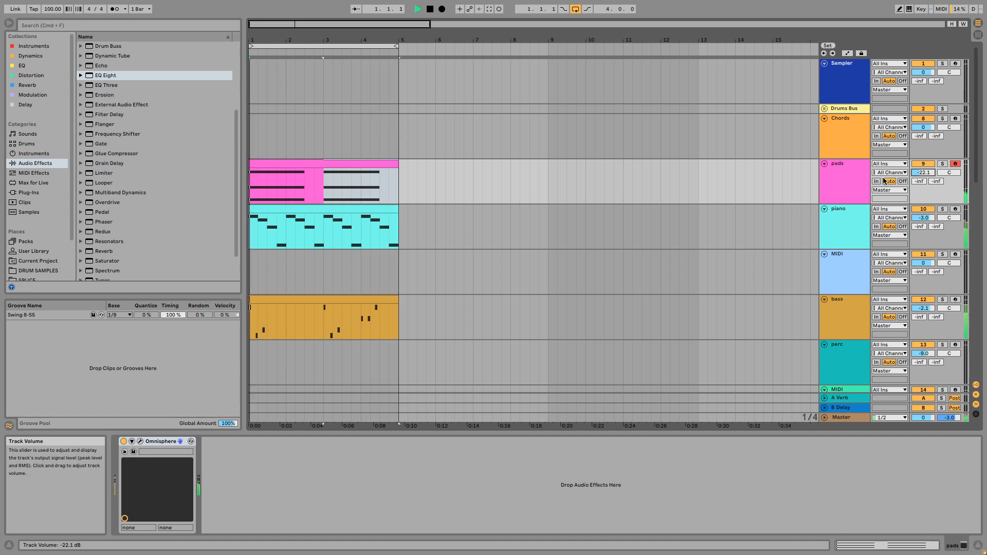
pyautogui.click(460, 165)
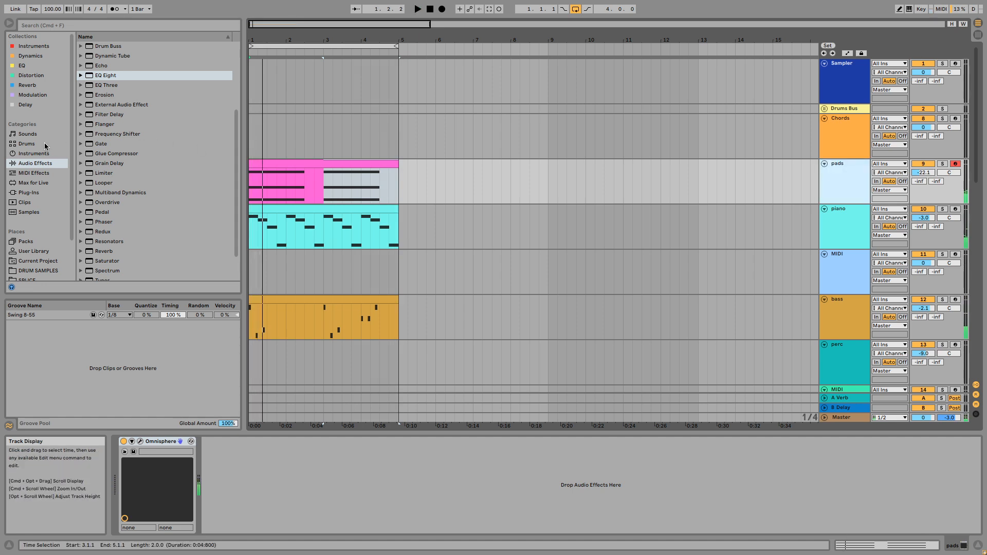
# Add EQ Eight after Omnisphere on the pads track and set band 1 to a steep low cut at 122 Hz.
pyautogui.doubleClick(102, 78)
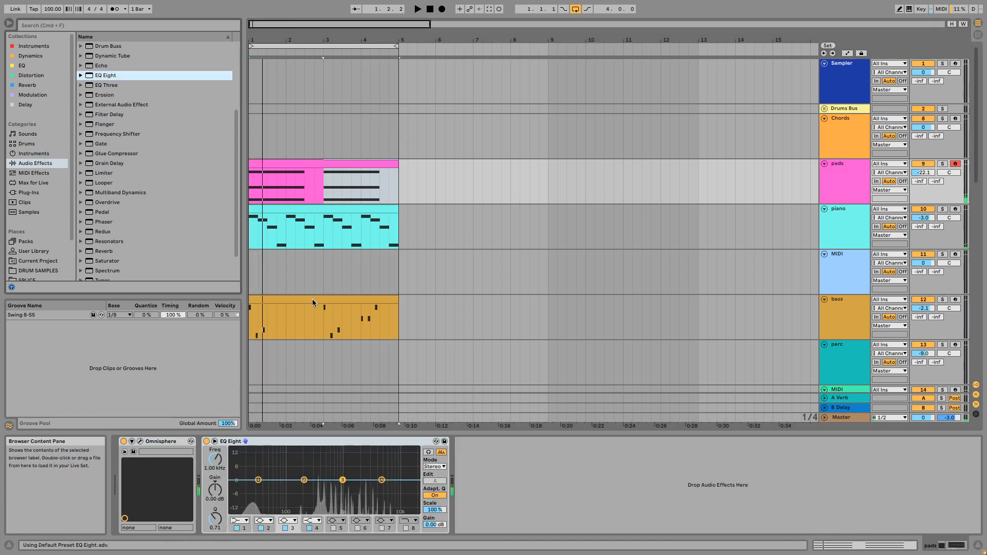
pyautogui.click(255, 481)
pyautogui.click(240, 521)
pyautogui.click(243, 459)
pyautogui.moveTo(258, 487); pyautogui.dragTo(292, 487)
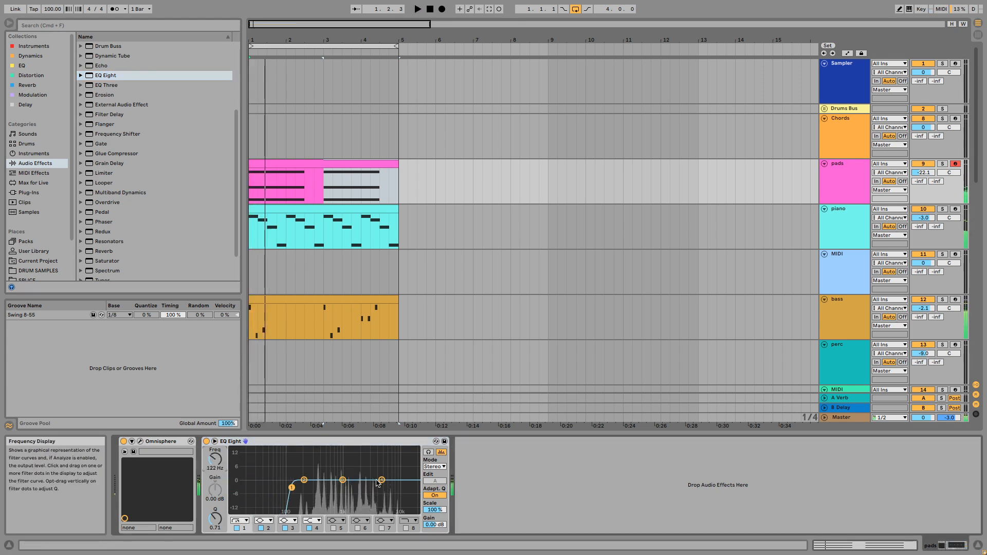
# Set band 4 of the pads EQ to a high cut at 1.69 kHz and play the loop.
pyautogui.click(310, 513)
pyautogui.press('space')
pyautogui.press('space')
pyautogui.moveTo(381, 488); pyautogui.dragTo(355, 487)
pyautogui.press('space')
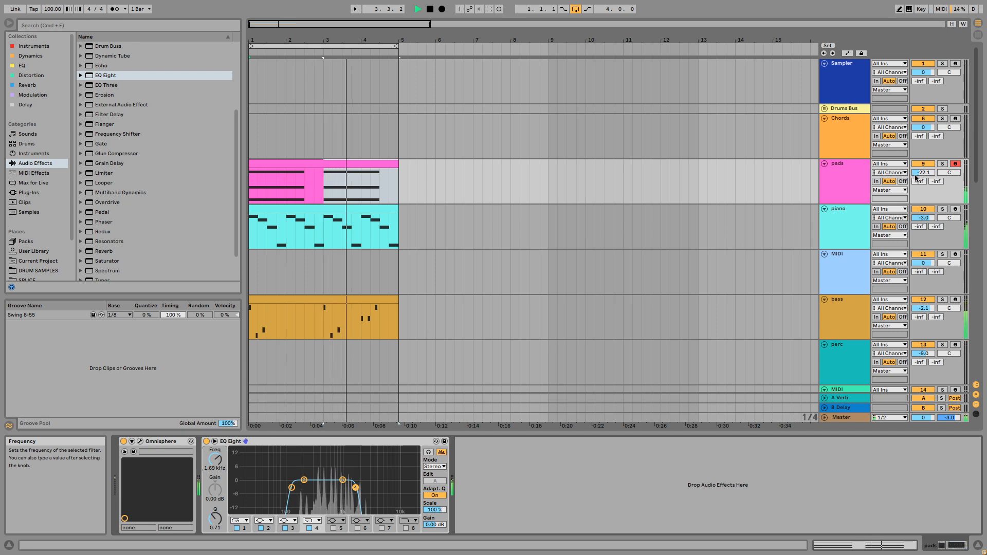
# Lower the pads track's volume to -23.6 dB, stop playback and open its Omnisphere window.
pyautogui.moveTo(915, 177)
pyautogui.mouseDown()
pyautogui.moveTo(915, 186)
pyautogui.moveTo(919, 175)
pyautogui.mouseUp()
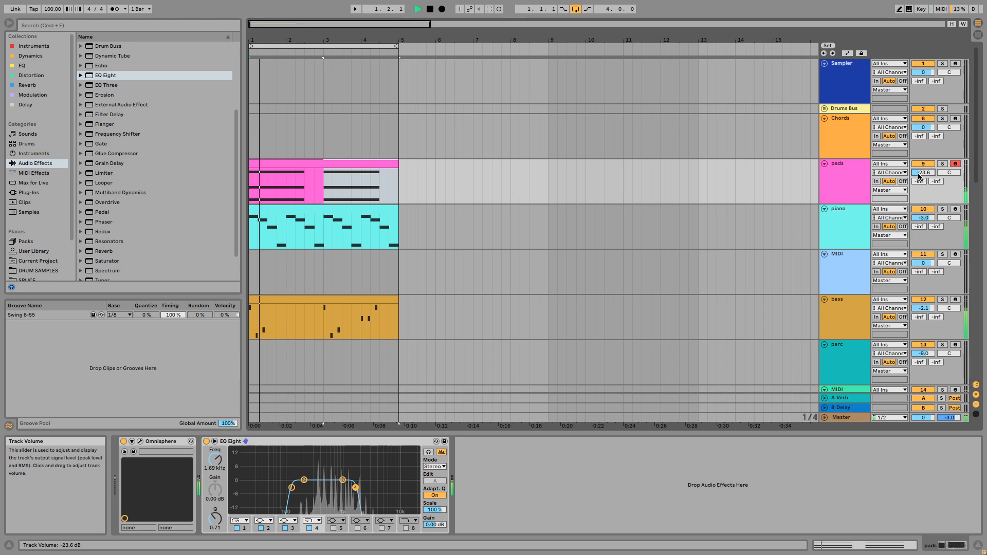
pyautogui.press('space')
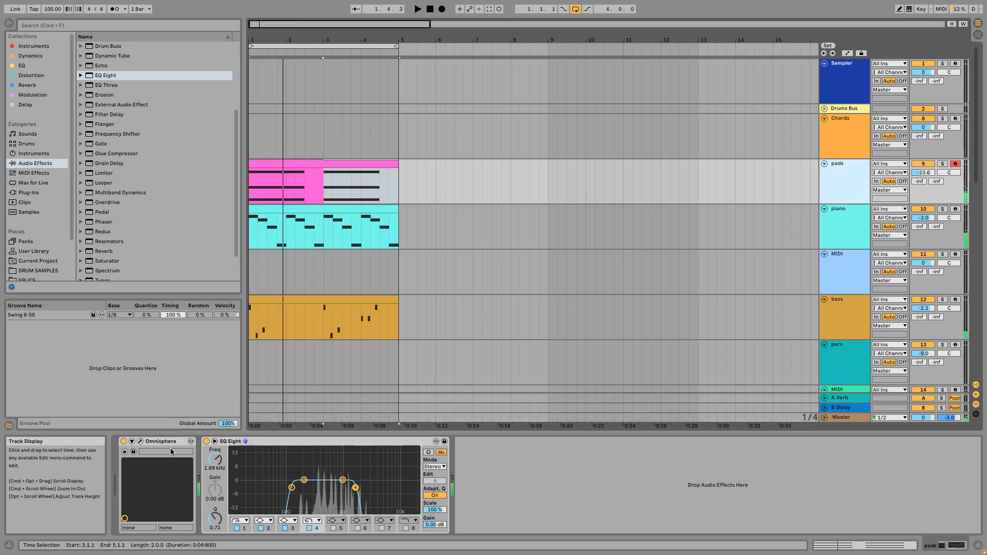
pyautogui.click(139, 442)
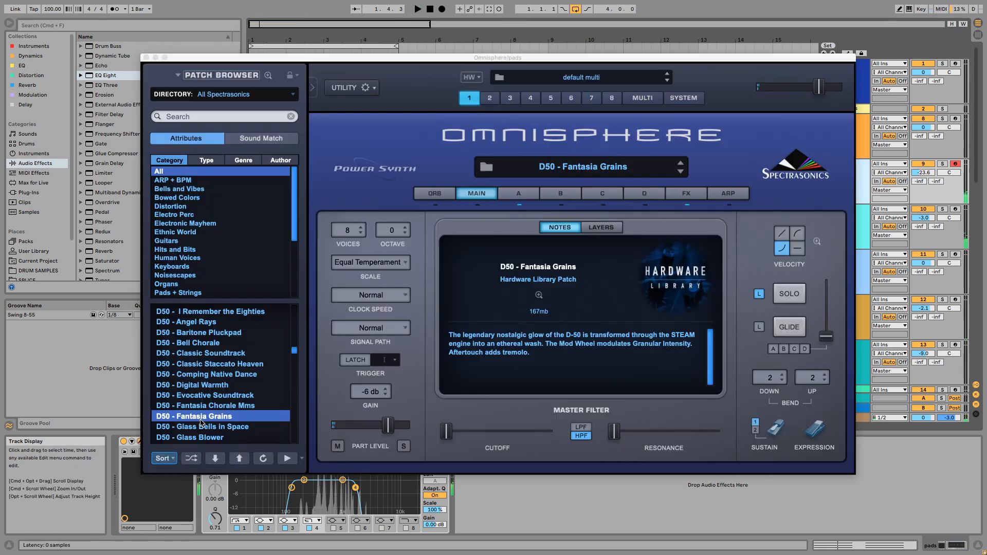
# Lengthen the amp envelope attack of D50 - Fantasia Grains layer A to about 0.49 sec while the loop plays.
pyautogui.click(517, 198)
pyautogui.press('space')
pyautogui.moveTo(677, 398); pyautogui.dragTo(678, 398)
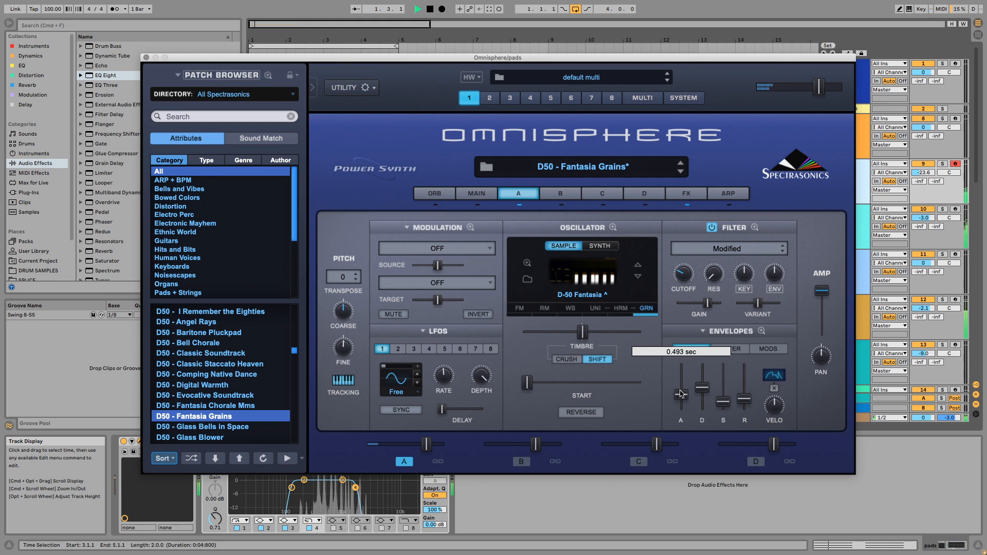
pyautogui.moveTo(681, 393); pyautogui.dragTo(681, 393)
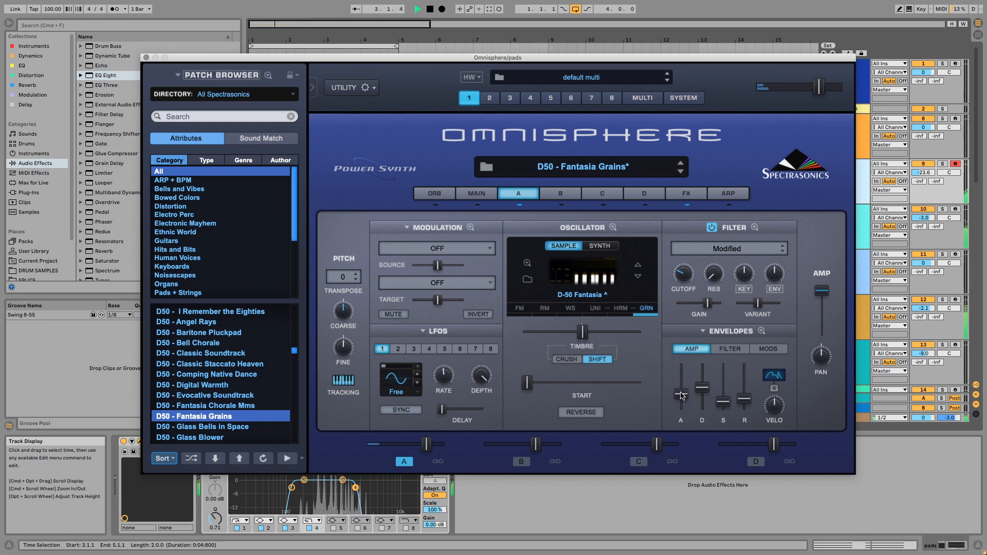
pyautogui.click(681, 395)
pyautogui.moveTo(681, 396); pyautogui.dragTo(681, 396)
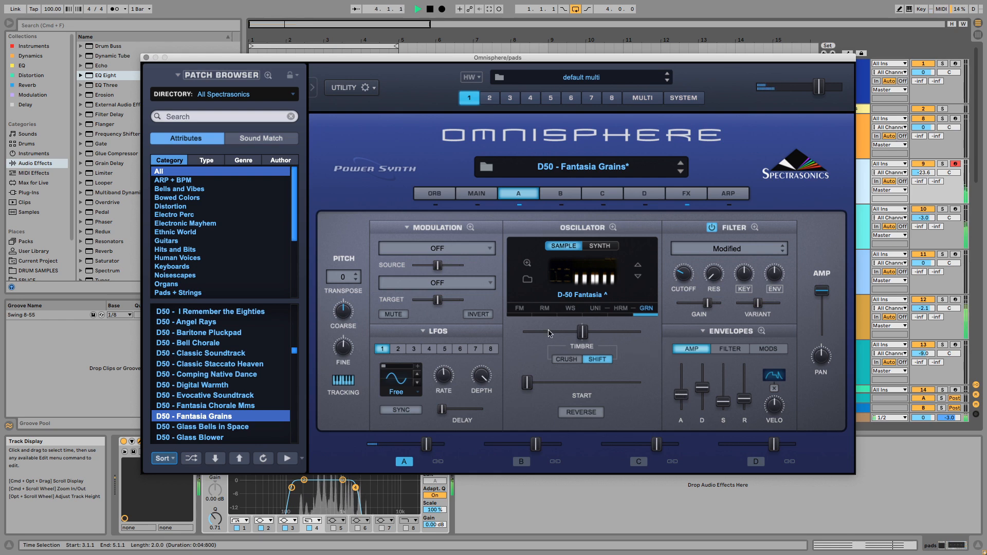
# Close the Omnisphere window, lower the pads track's volume to -25.0 dB and stop playback with the piano track selected.
pyautogui.click(146, 58)
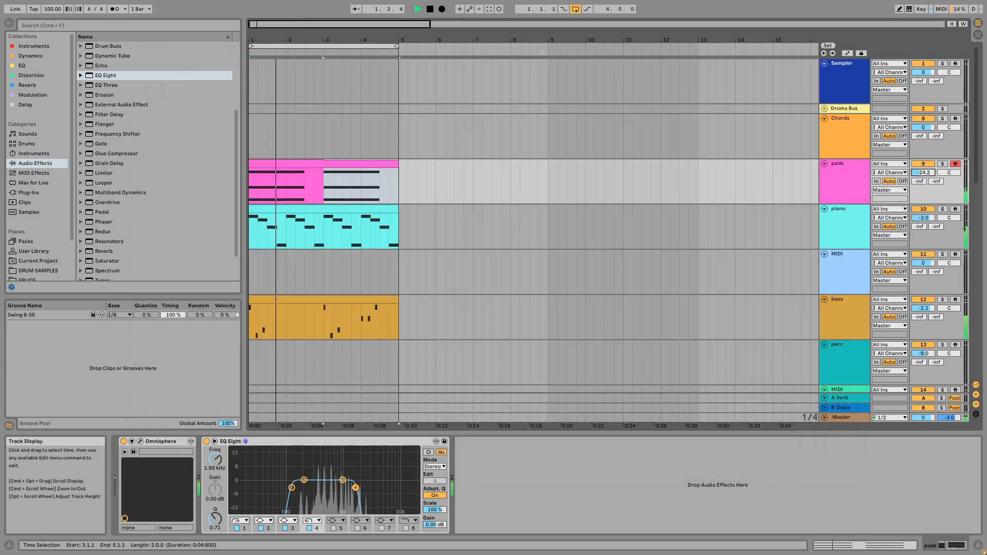
pyautogui.moveTo(928, 174); pyautogui.dragTo(927, 177)
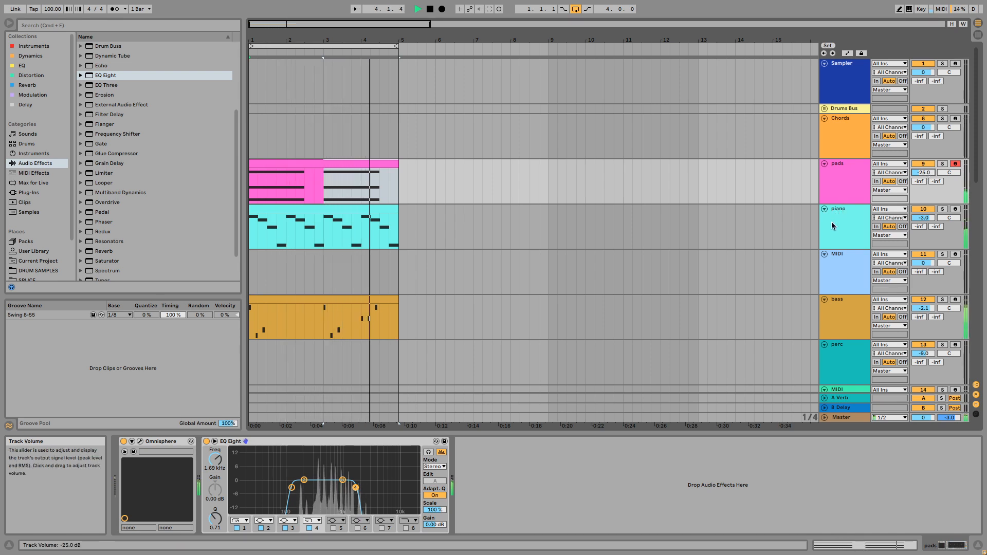
pyautogui.click(842, 208)
pyautogui.press('space')
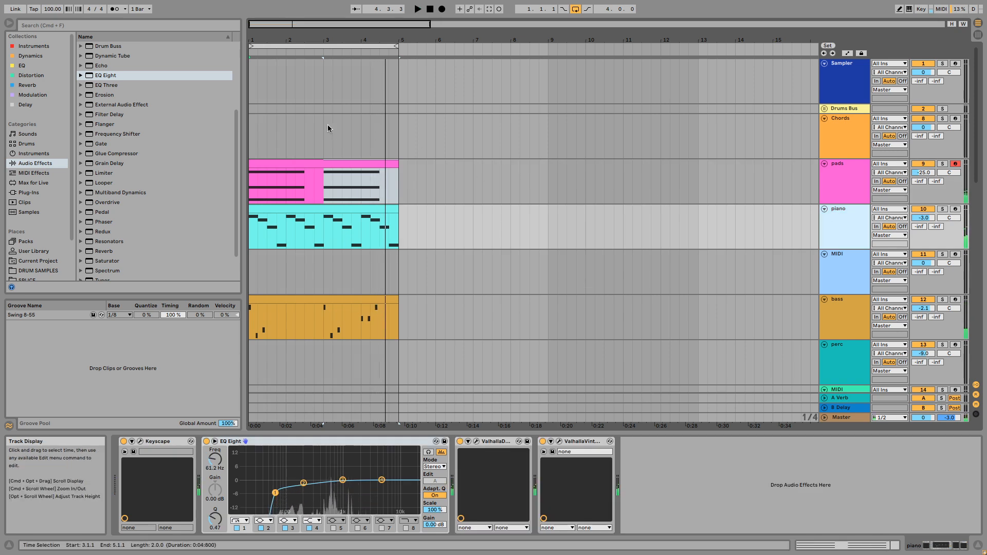
# Add ValhallaDelay at the end of the piano chain with mix 34.2 %, high cut 7230 Hz and low cut 750 Hz.
pyautogui.click(28, 104)
pyautogui.doubleClick(114, 56)
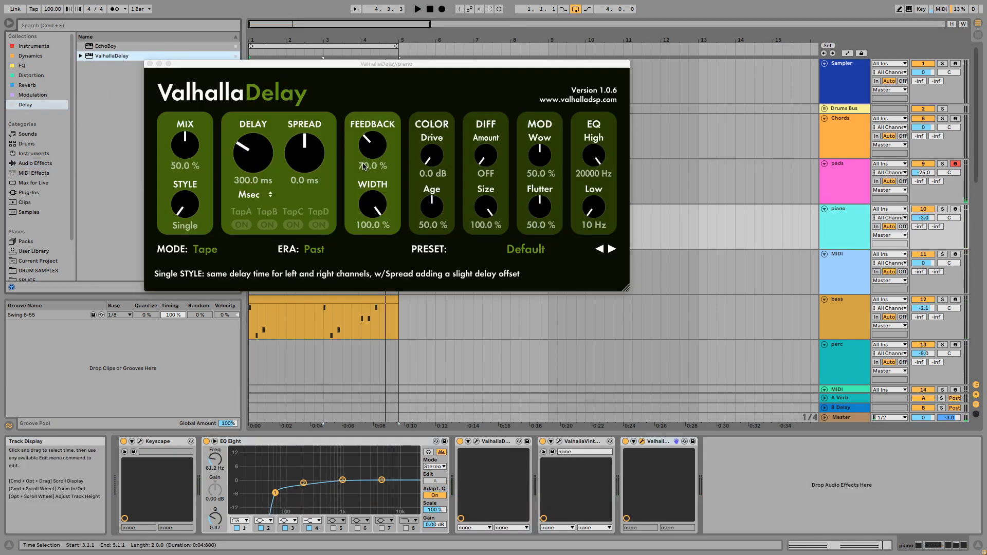
pyautogui.click(191, 142)
pyautogui.moveTo(191, 157); pyautogui.dragTo(191, 164)
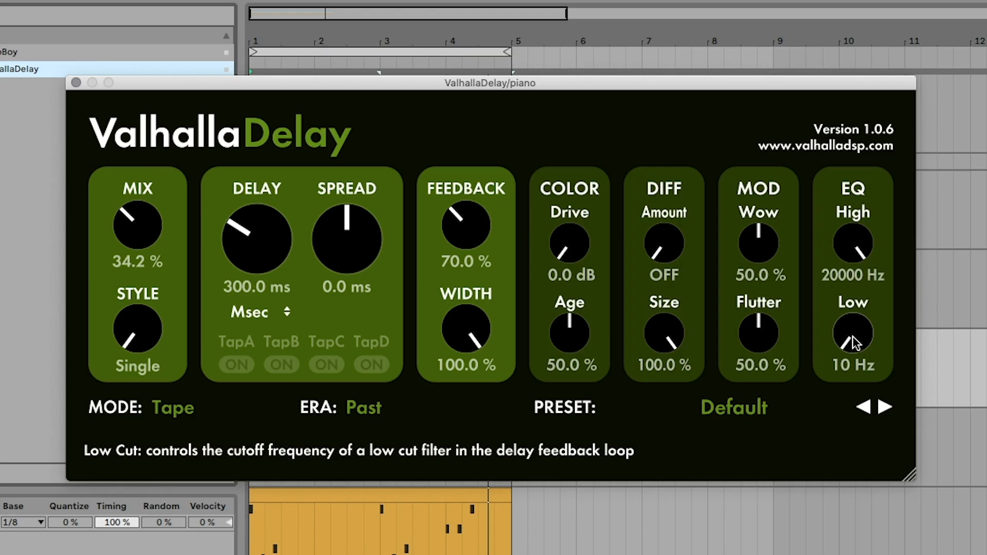
pyautogui.moveTo(594, 207); pyautogui.dragTo(600, 176)
pyautogui.moveTo(863, 272); pyautogui.dragTo(862, 340)
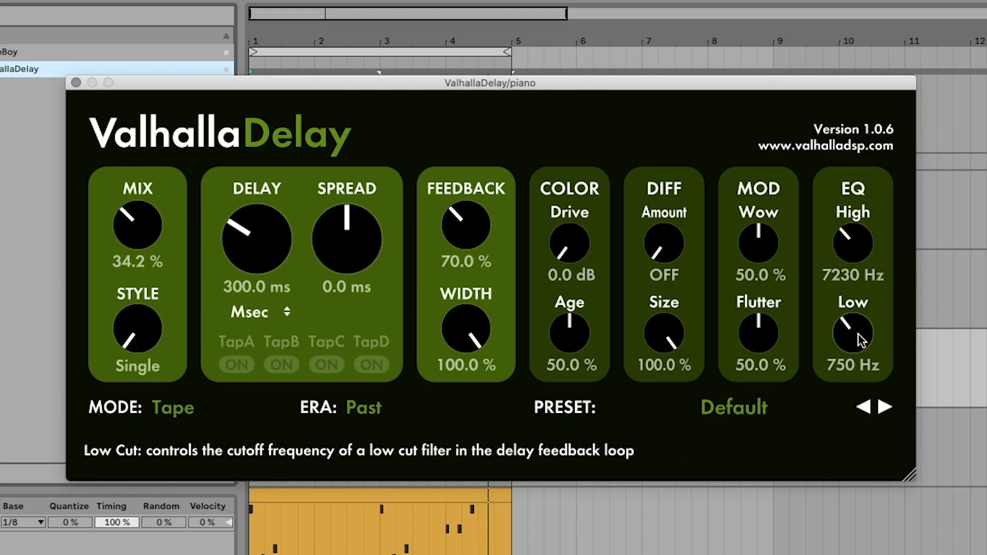
# Sync the piano delay to 1/8 notes with 4.2 ms spread, low cut 1100 Hz, high cut 4950 Hz and mix 24.5 %.
pyautogui.click(267, 318)
pyautogui.click(265, 340)
pyautogui.moveTo(283, 209); pyautogui.dragTo(281, 201)
pyautogui.moveTo(323, 246); pyautogui.dragTo(338, 224)
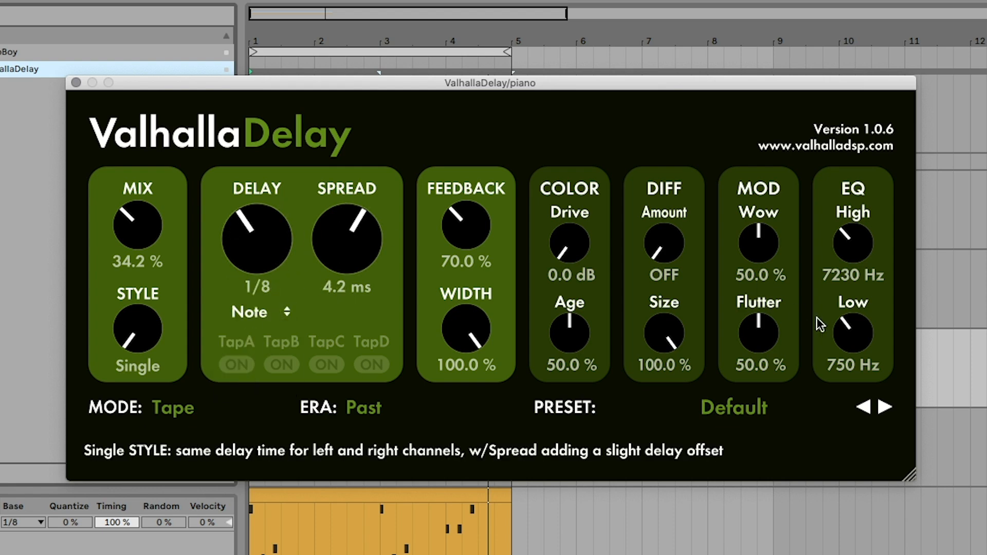
pyautogui.moveTo(872, 341); pyautogui.dragTo(859, 293)
pyautogui.moveTo(860, 246); pyautogui.dragTo(862, 272)
pyautogui.moveTo(150, 230); pyautogui.dragTo(155, 249)
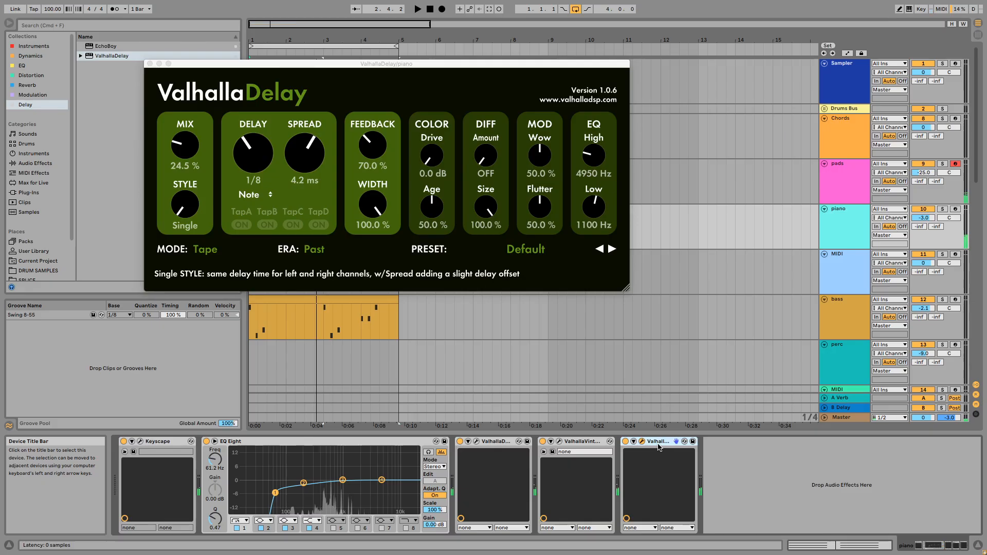
# Cut ValhallaDelay from the piano track, play the loop briefly and paste the delay after Omnisphere on the bass track.
pyautogui.press('Delete')
pyautogui.press('space')
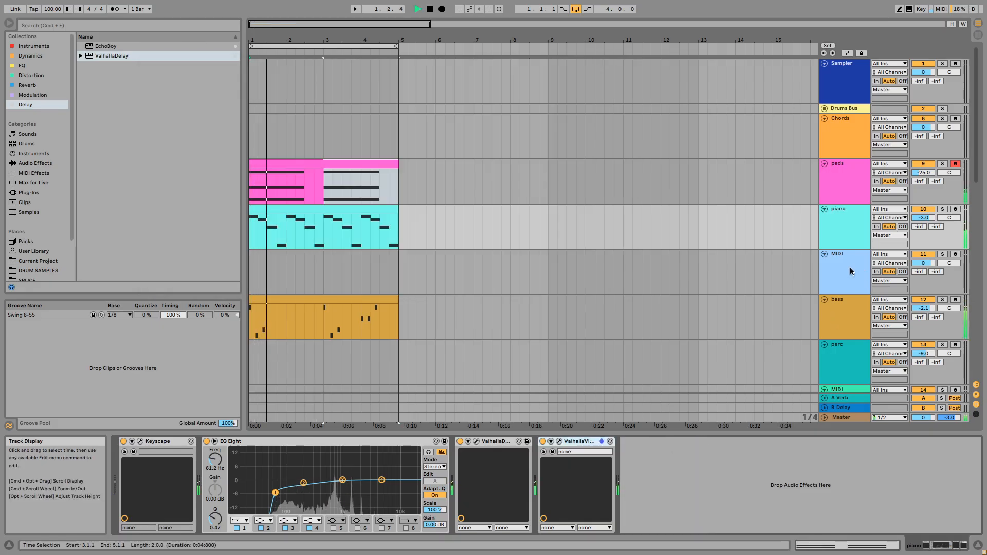
pyautogui.press('space')
pyautogui.click(848, 317)
pyautogui.rightClick(625, 448)
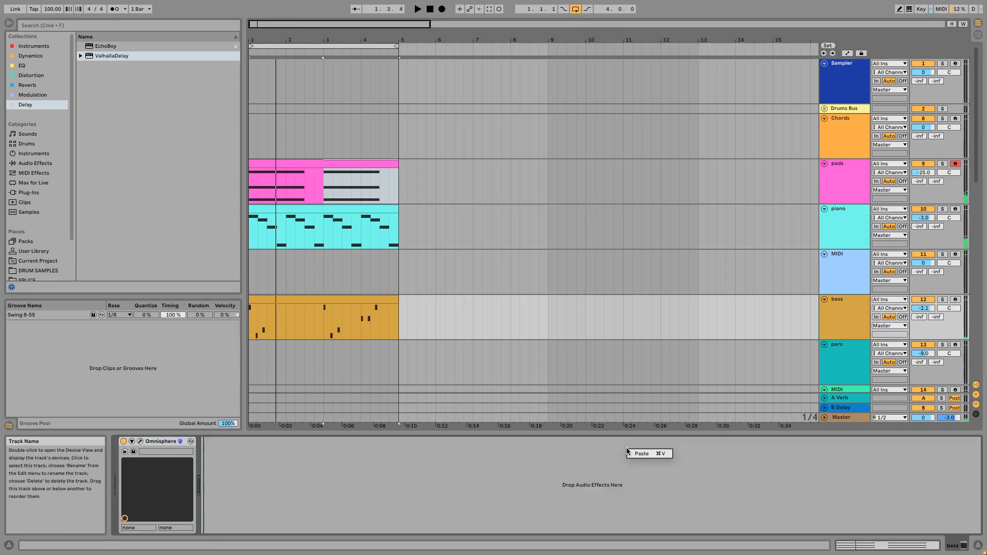
pyautogui.rightClick(637, 450)
pyautogui.click(660, 454)
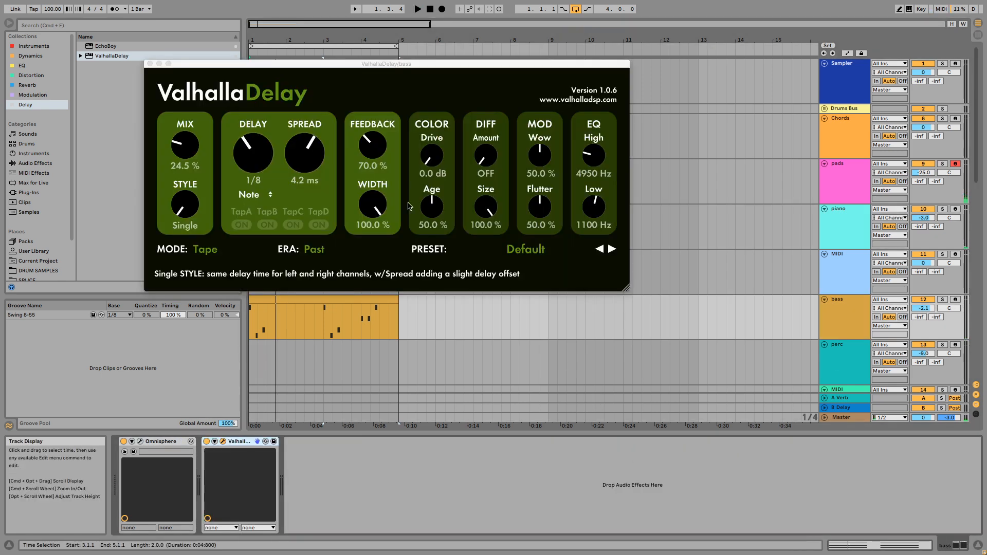
# Set the bass delay's mix to 21.2 %, feedback to 63.4 % and delay time to a dotted 1/8 note.
pyautogui.press('space')
pyautogui.moveTo(194, 153); pyautogui.dragTo(193, 158)
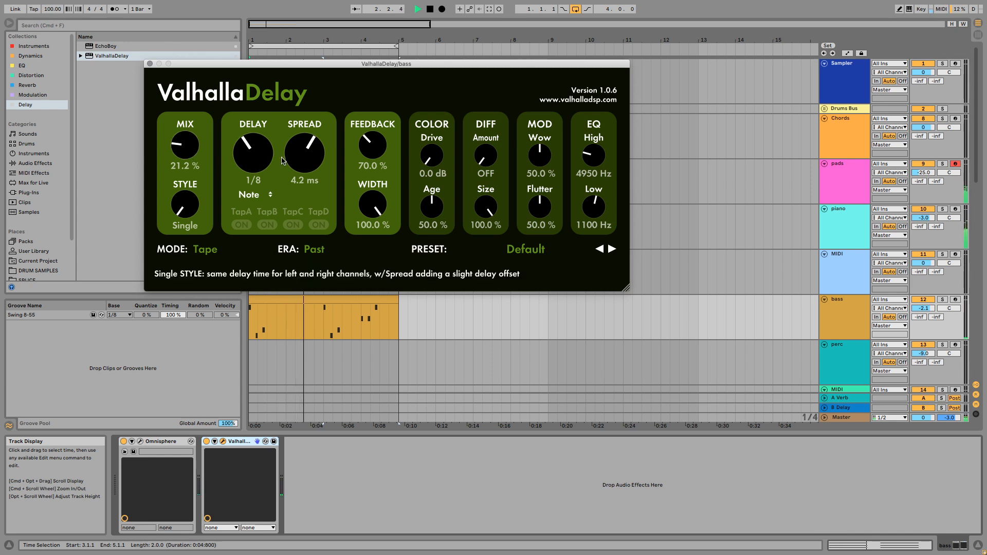
pyautogui.moveTo(371, 152)
pyautogui.mouseDown()
pyautogui.moveTo(371, 169)
pyautogui.moveTo(371, 157)
pyautogui.mouseUp()
pyautogui.press('space')
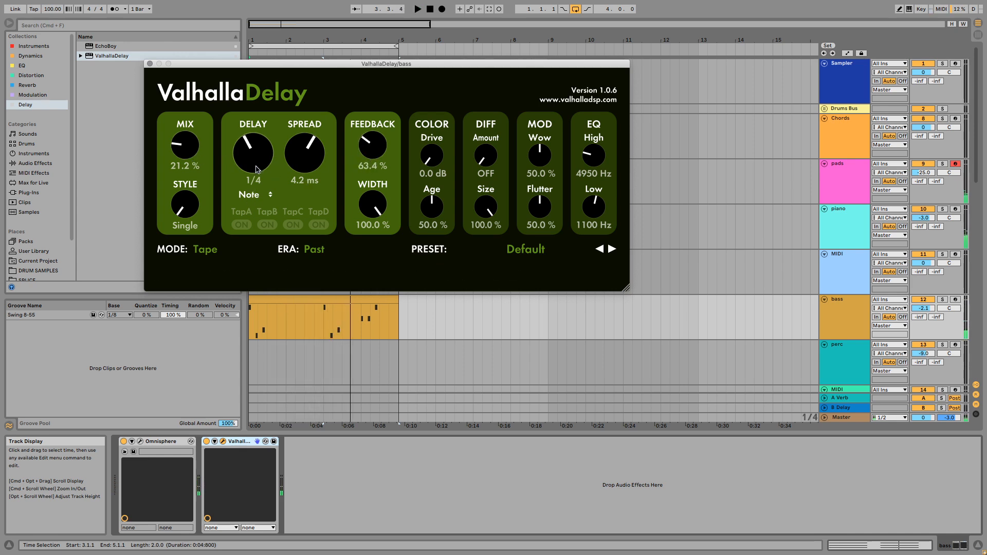
pyautogui.click(257, 195)
pyautogui.click(261, 226)
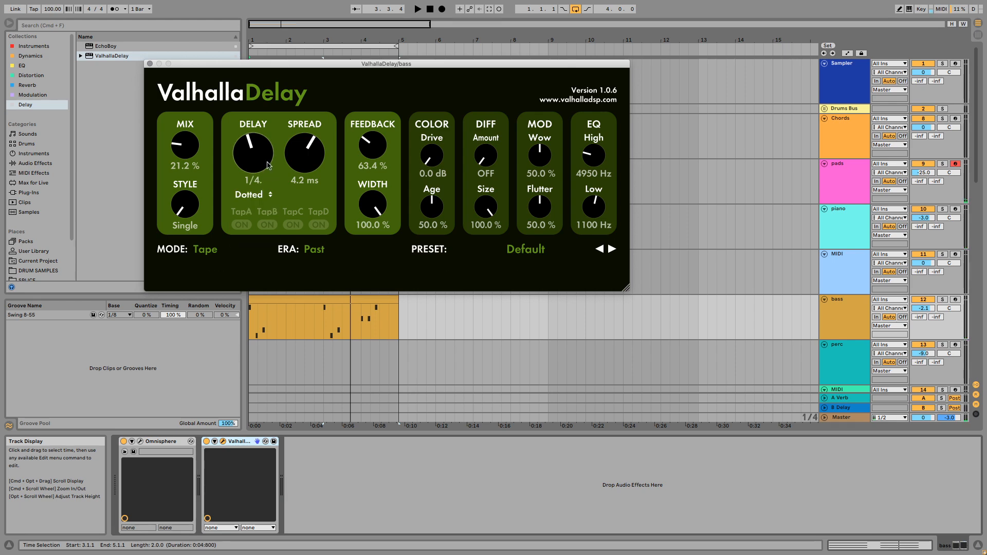
pyautogui.moveTo(266, 163); pyautogui.dragTo(265, 165)
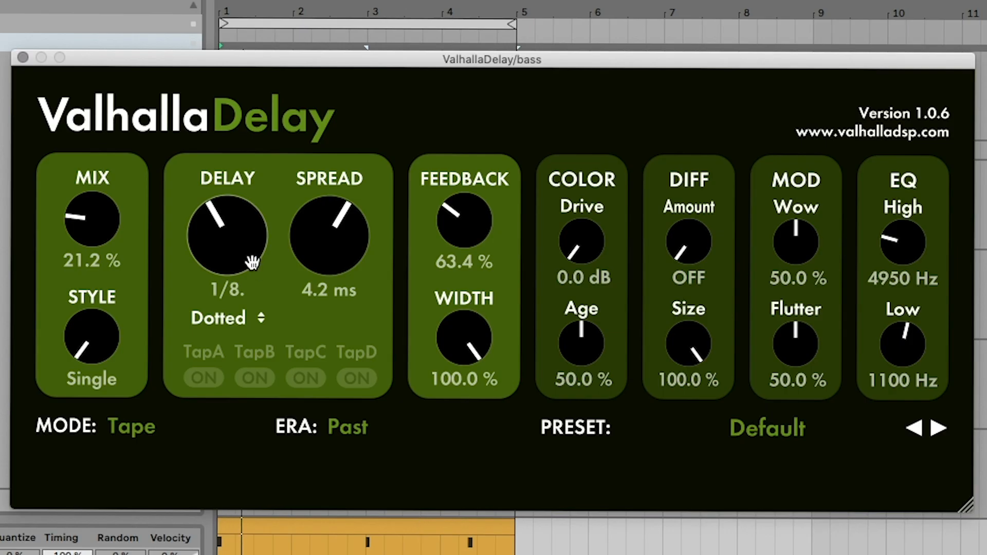
# Adjust the bass delay to mix 13.9 %, feedback 83.4 % and low cut 1320 Hz during playback, and close its window.
pyautogui.moveTo(116, 224); pyautogui.dragTo(117, 252)
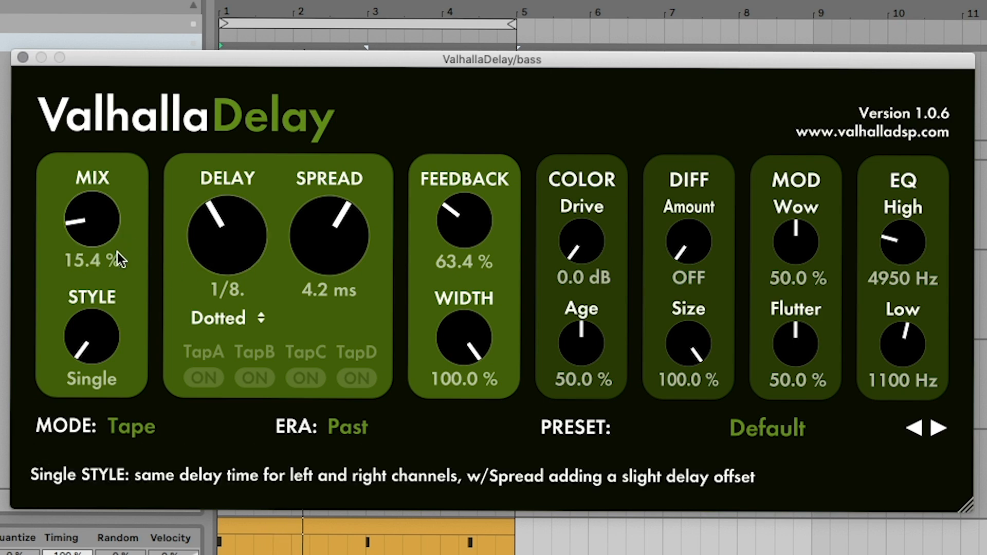
pyautogui.moveTo(462, 236); pyautogui.dragTo(461, 225)
pyautogui.moveTo(924, 340); pyautogui.dragTo(930, 315)
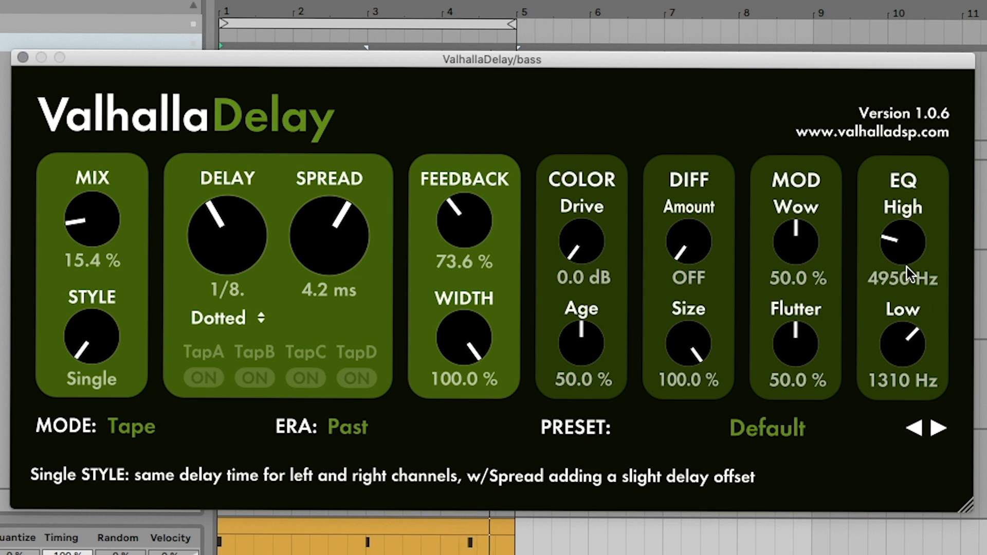
pyautogui.moveTo(487, 232); pyautogui.dragTo(487, 223)
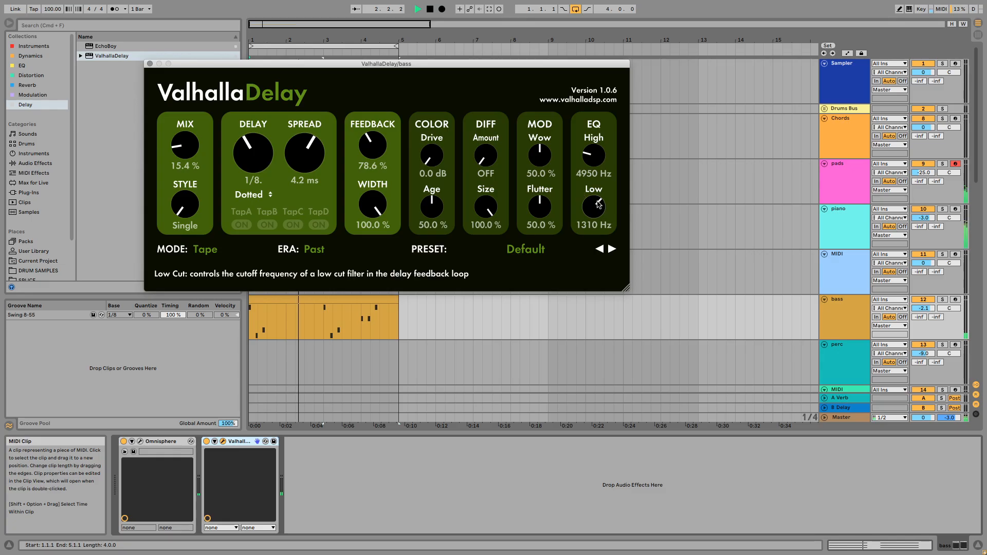
pyautogui.moveTo(374, 149); pyautogui.dragTo(373, 145)
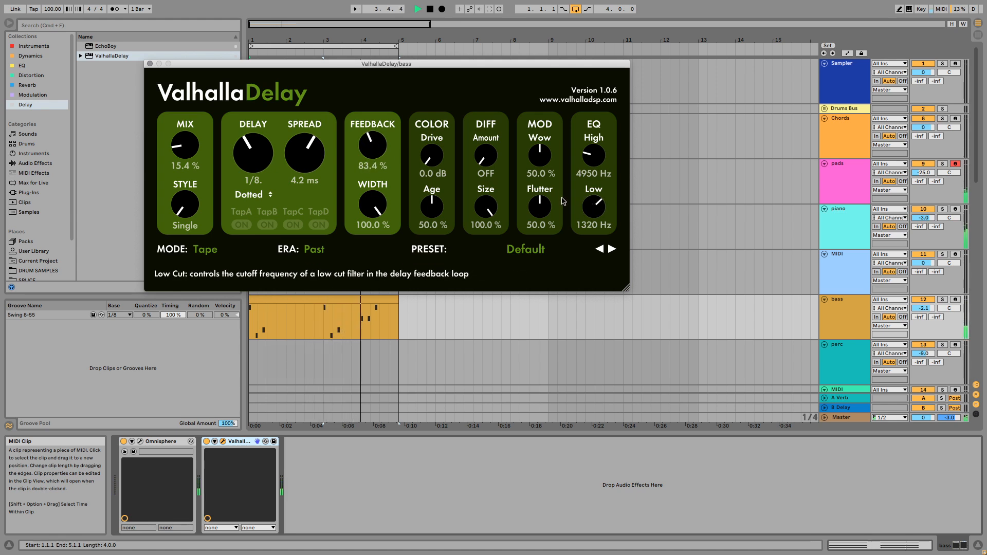
pyautogui.moveTo(185, 147); pyautogui.dragTo(185, 149)
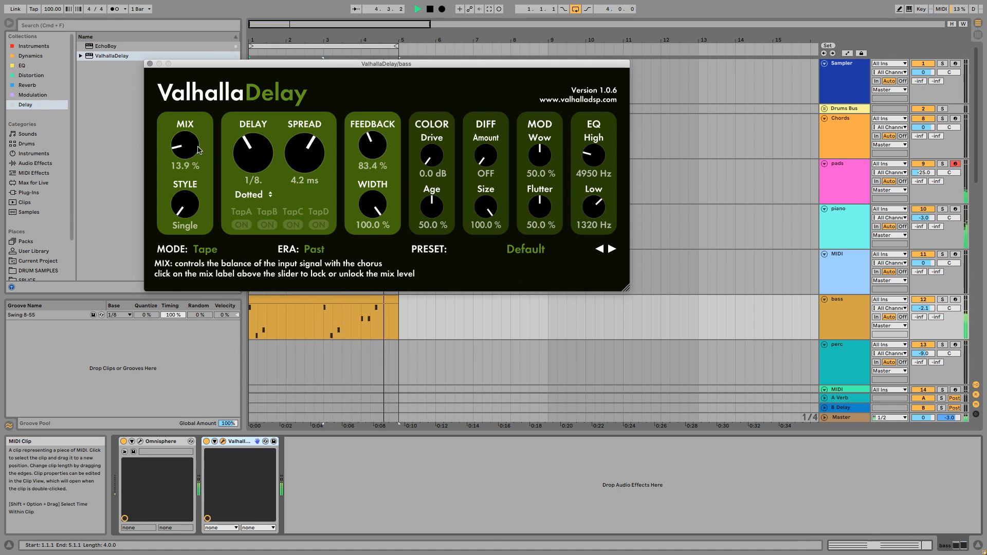
pyautogui.click(150, 63)
# Set the piano's ValhallaVintageVerb to 23.6 % mix and 5.04 s decay, and lower the piano track's volume to -3.6 dB.
pyautogui.scroll(-2, 402, 212)
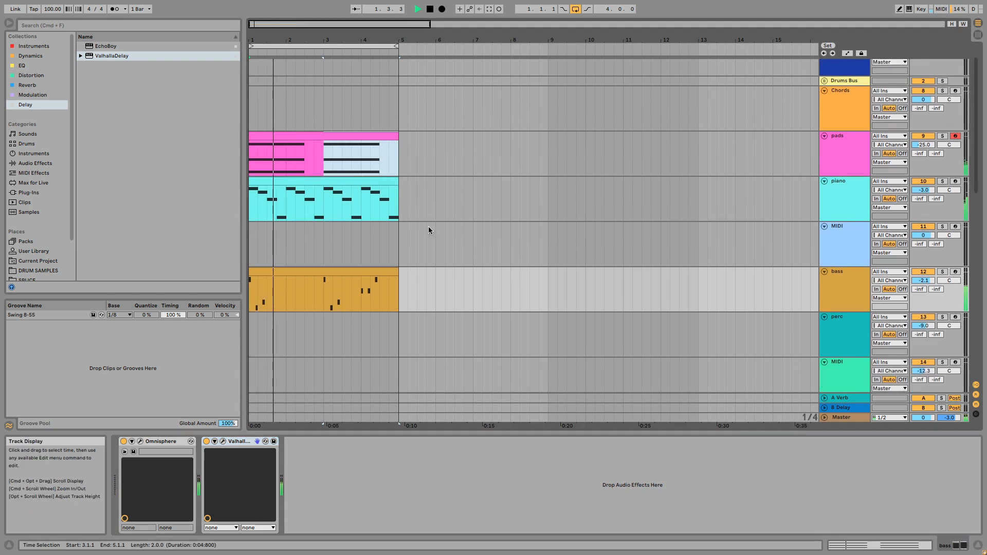
pyautogui.click(811, 198)
pyautogui.press('space')
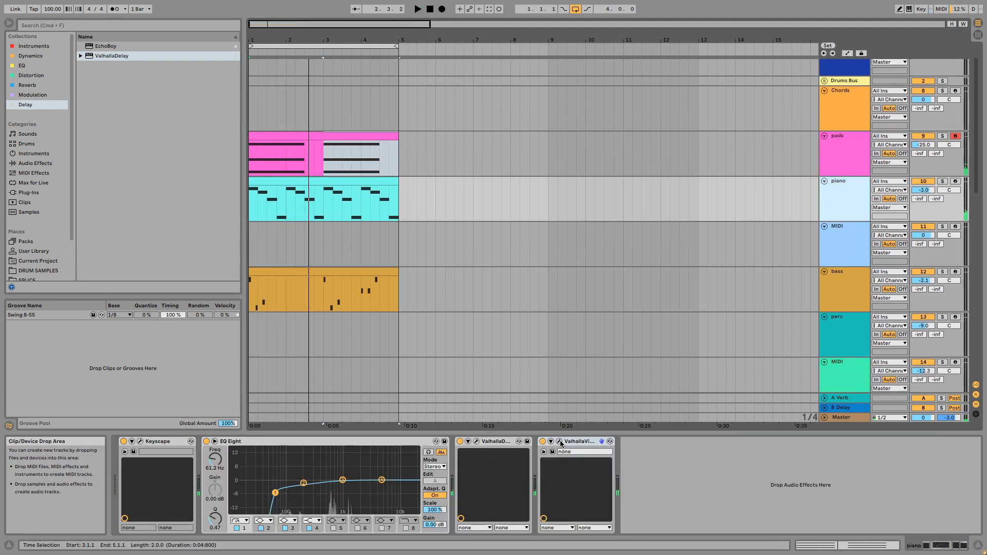
pyautogui.click(559, 441)
pyautogui.press('space')
pyautogui.moveTo(93, 229); pyautogui.dragTo(101, 219)
pyautogui.moveTo(204, 257); pyautogui.dragTo(207, 243)
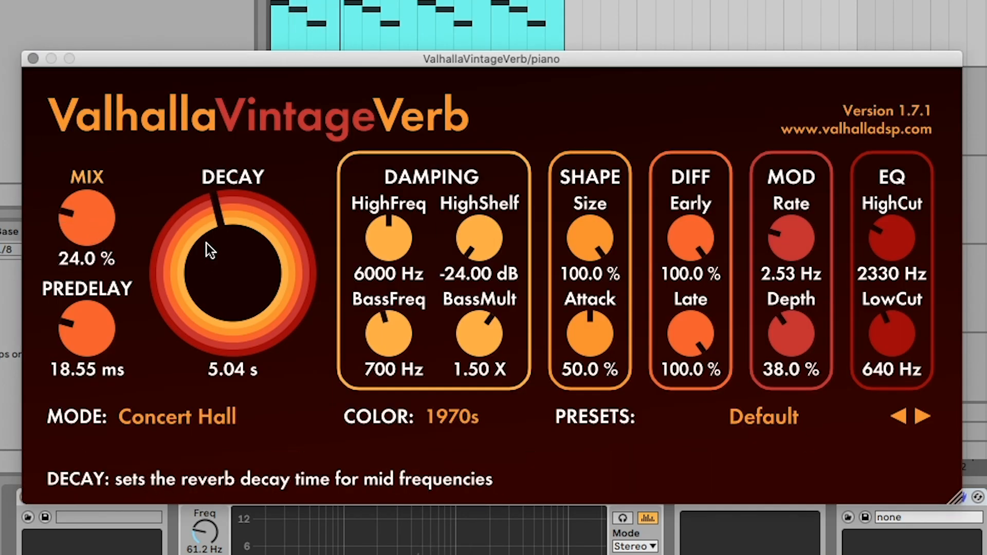
pyautogui.moveTo(96, 220); pyautogui.dragTo(96, 221)
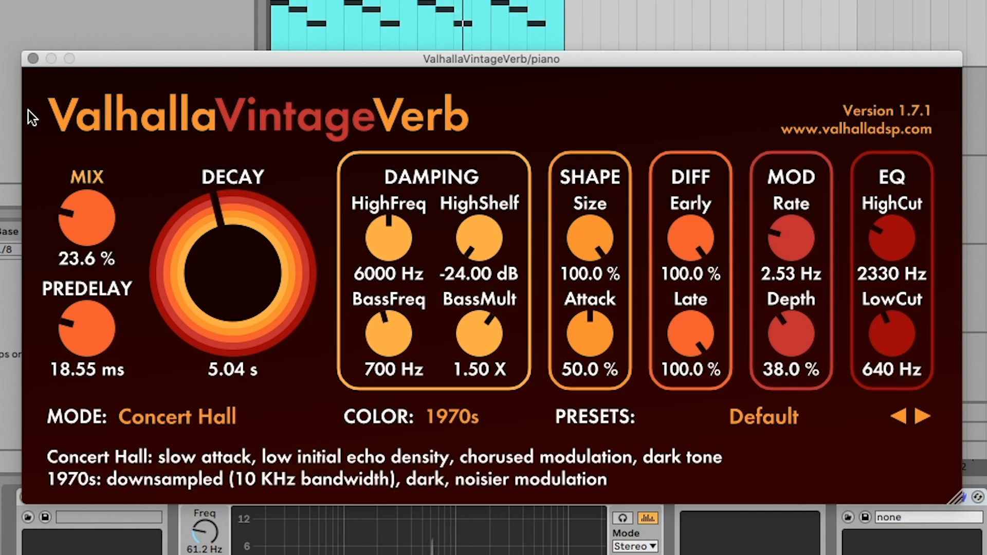
pyautogui.click(33, 58)
pyautogui.moveTo(923, 190); pyautogui.dragTo(924, 194)
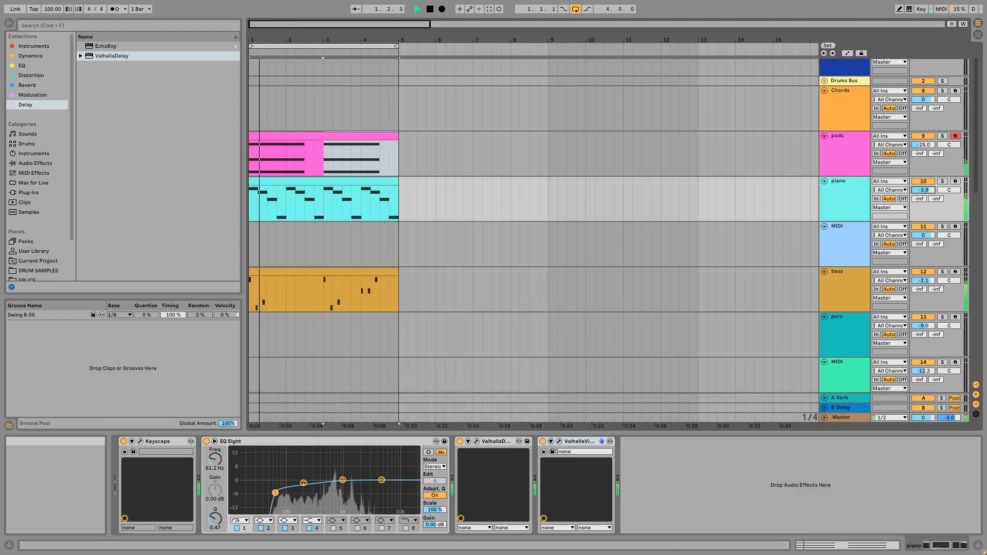
# Reduce the bass delay's mix to 9.8 %, raise the bass track's volume to -1.9 dB and stop playback.
pyautogui.click(849, 304)
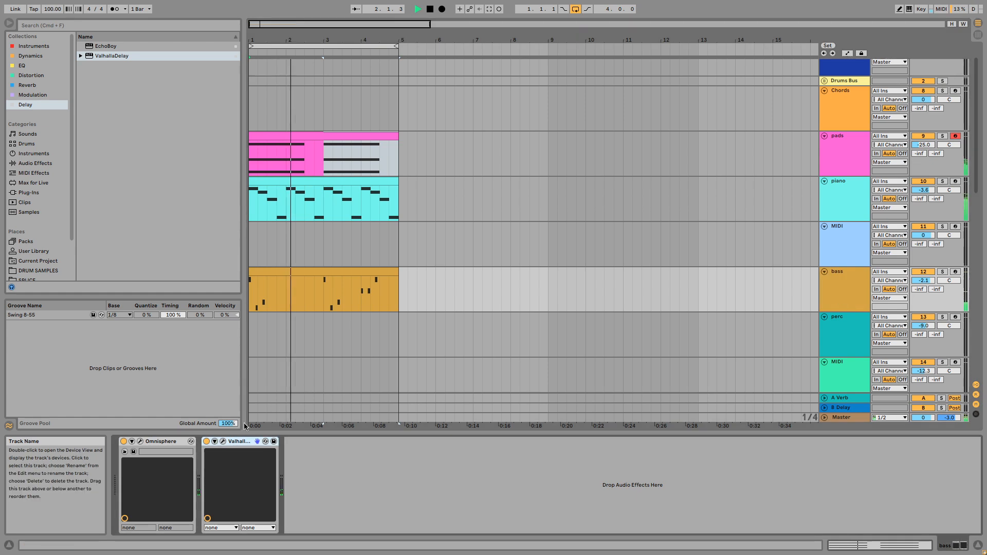
pyautogui.click(223, 441)
pyautogui.moveTo(186, 142); pyautogui.dragTo(186, 148)
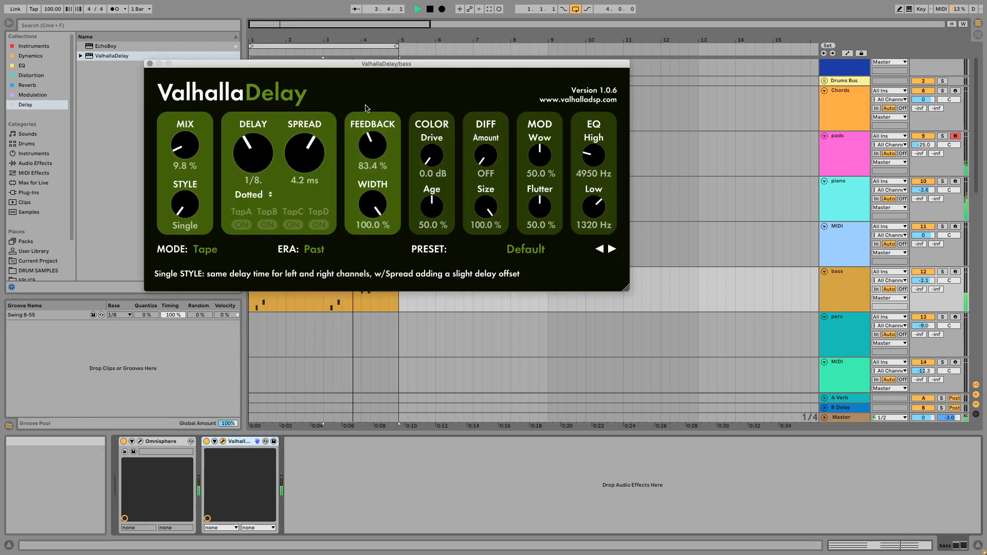
pyautogui.click(149, 63)
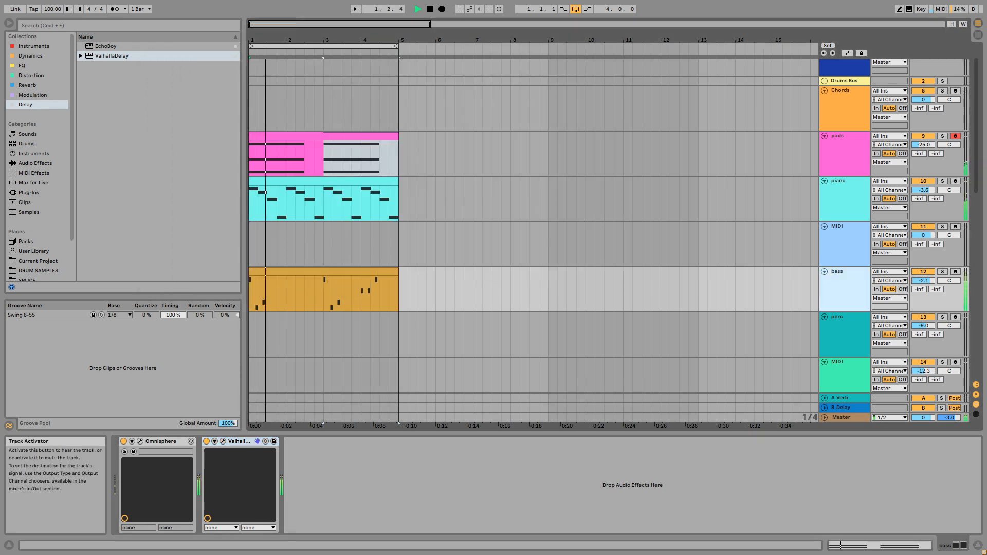
pyautogui.moveTo(919, 281); pyautogui.dragTo(919, 280)
pyautogui.press('space')
# Group the pads and piano tracks.
pyautogui.click(835, 240)
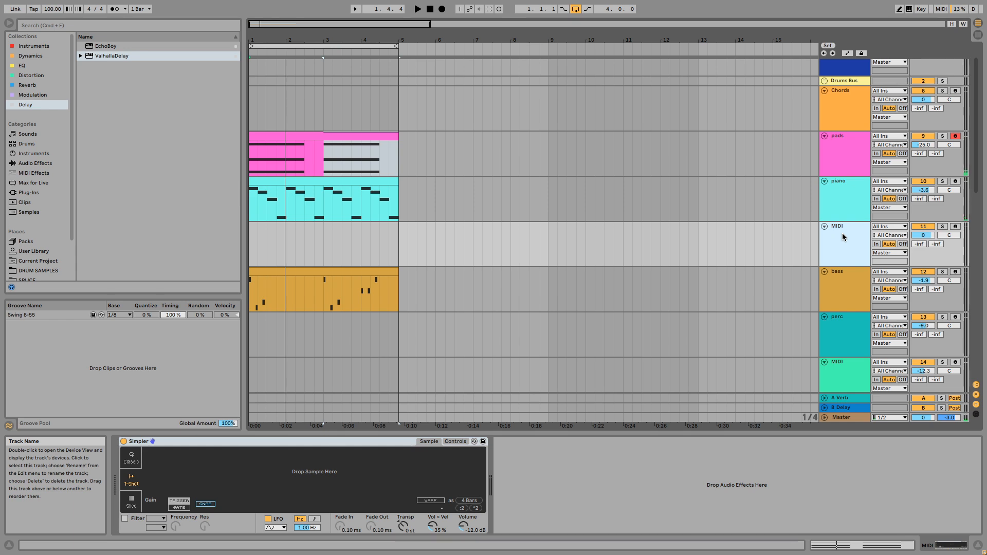
pyautogui.click(839, 207)
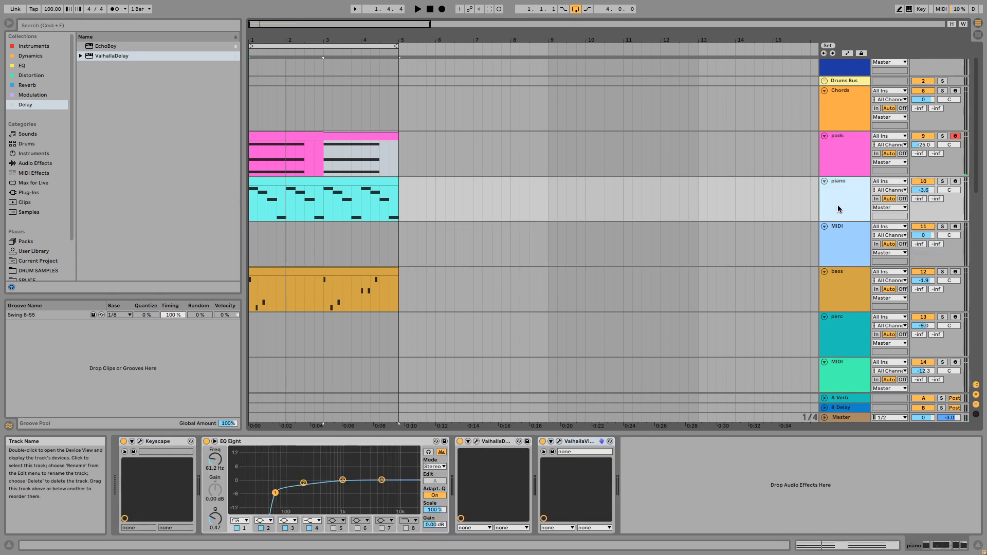
pyautogui.press('super+g')
pyautogui.moveTo(846, 162); pyautogui.dragTo(847, 199)
# Add RC-20 Retro Color from the Distortion collection to the group holding the pads and piano.
pyautogui.click(844, 149)
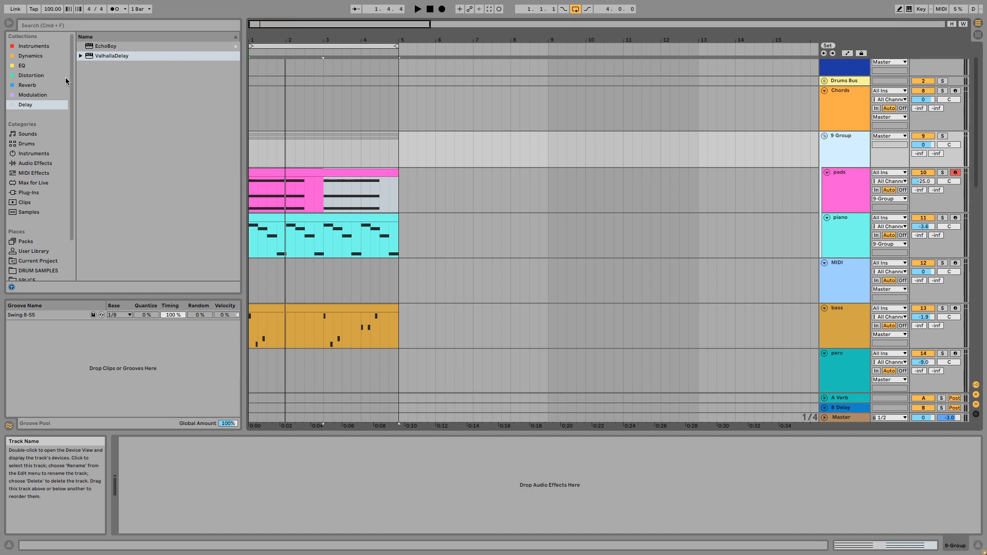
pyautogui.click(39, 76)
pyautogui.click(114, 65)
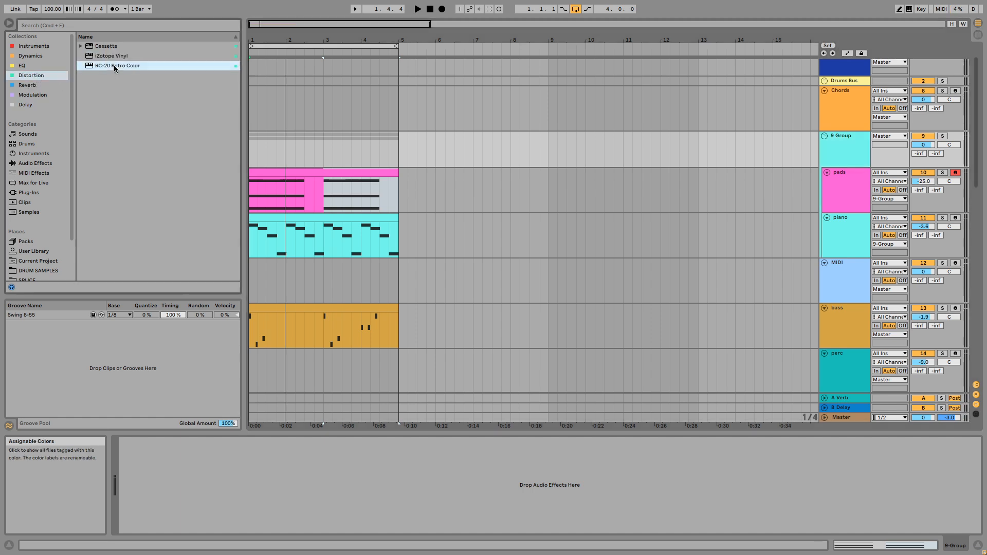
pyautogui.moveTo(420, 132); pyautogui.dragTo(165, 443)
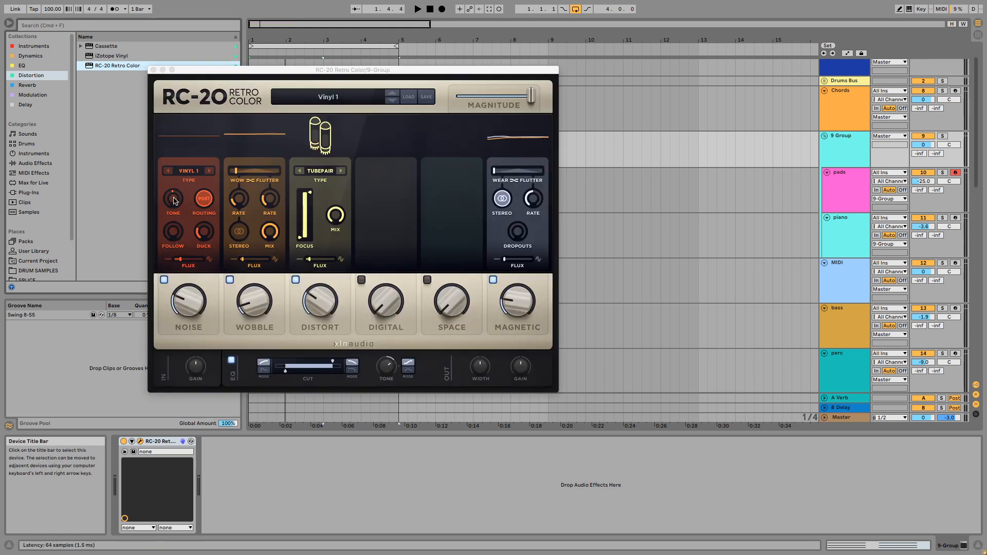
# During playback, set RC-20's noise to 13 % with a 1.6 dB noise tone, raise the wobble slightly and close its window.
pyautogui.moveTo(189, 301); pyautogui.dragTo(188, 327)
pyautogui.press('space')
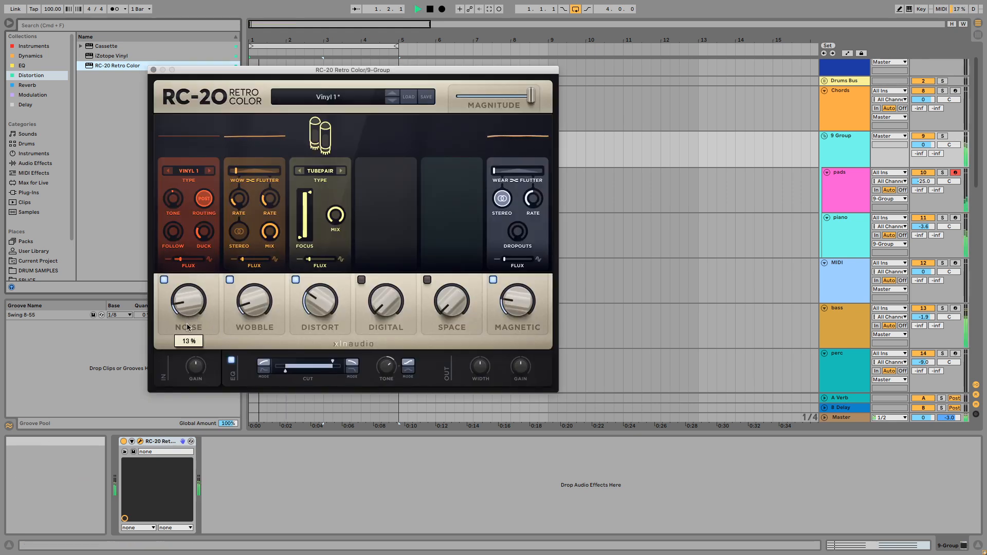
pyautogui.moveTo(175, 201); pyautogui.dragTo(179, 175)
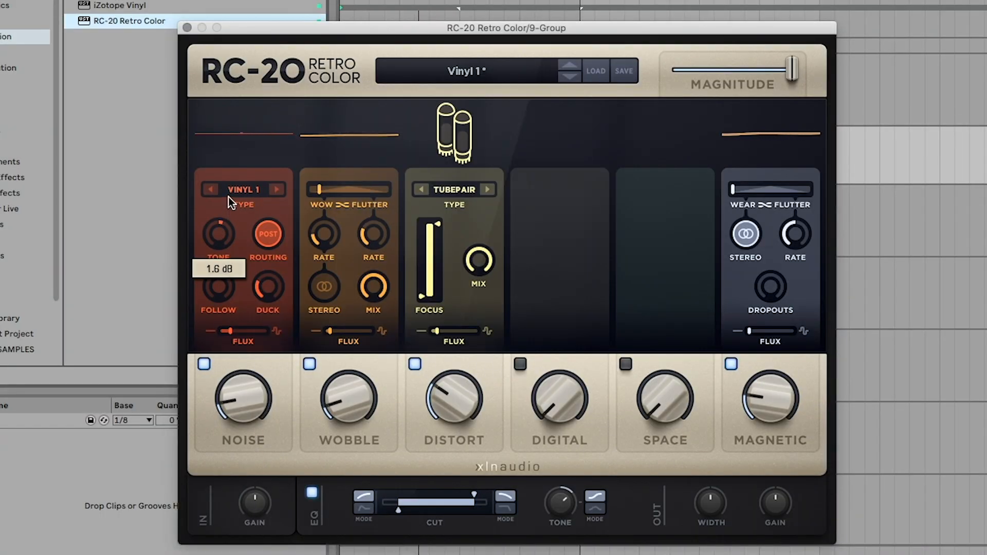
pyautogui.moveTo(337, 365); pyautogui.dragTo(338, 360)
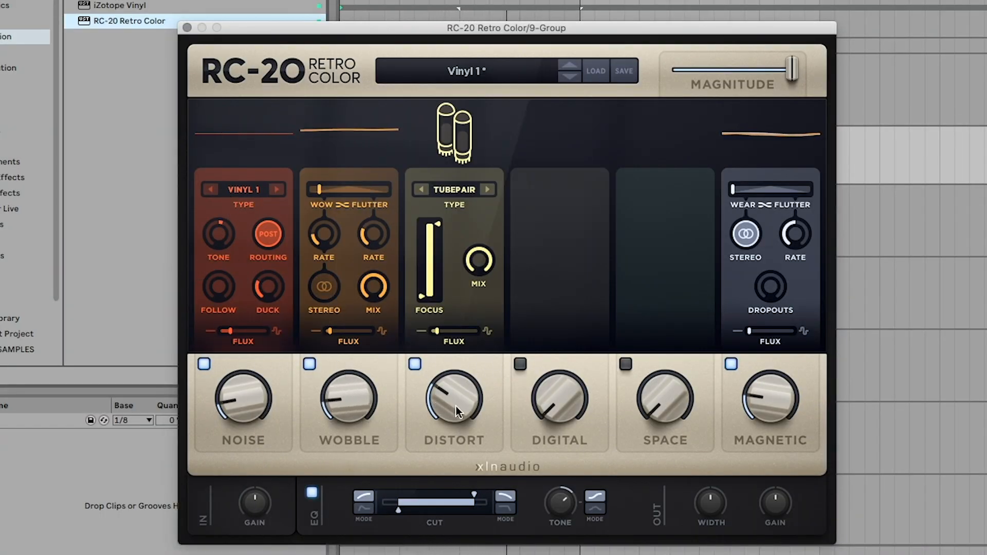
pyautogui.moveTo(457, 403)
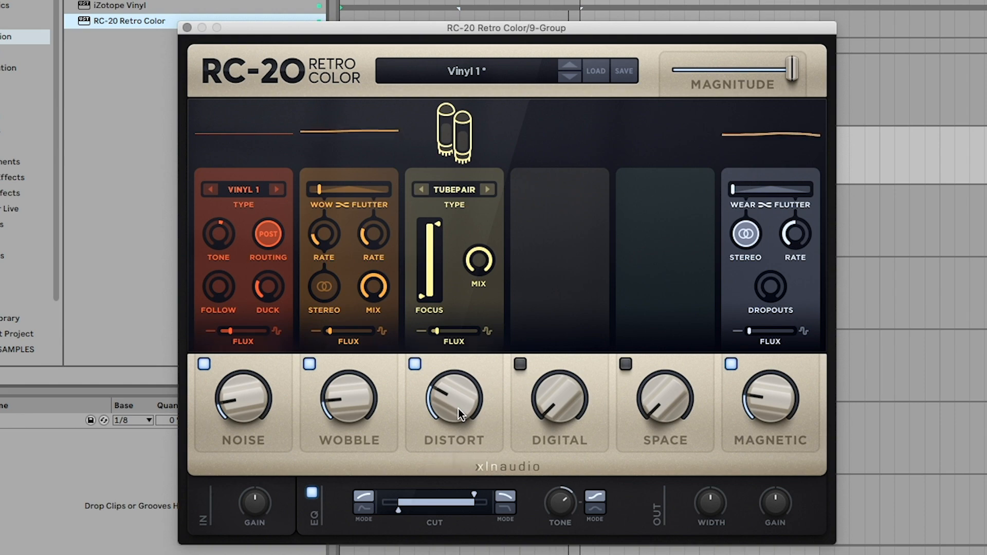
pyautogui.click(187, 28)
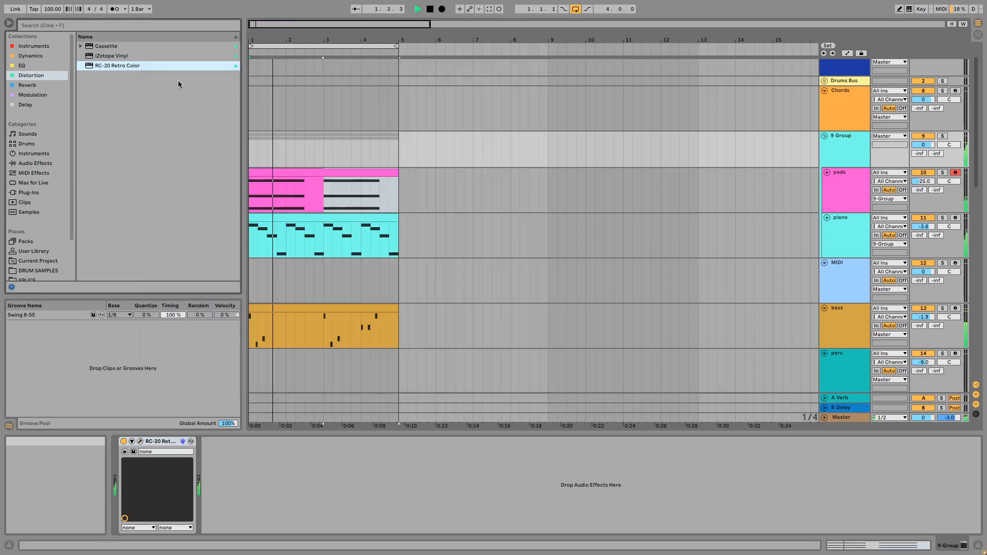
# Lower the volume of the pads and piano group to -1.1 dB.
pyautogui.moveTo(923, 145); pyautogui.dragTo(924, 151)
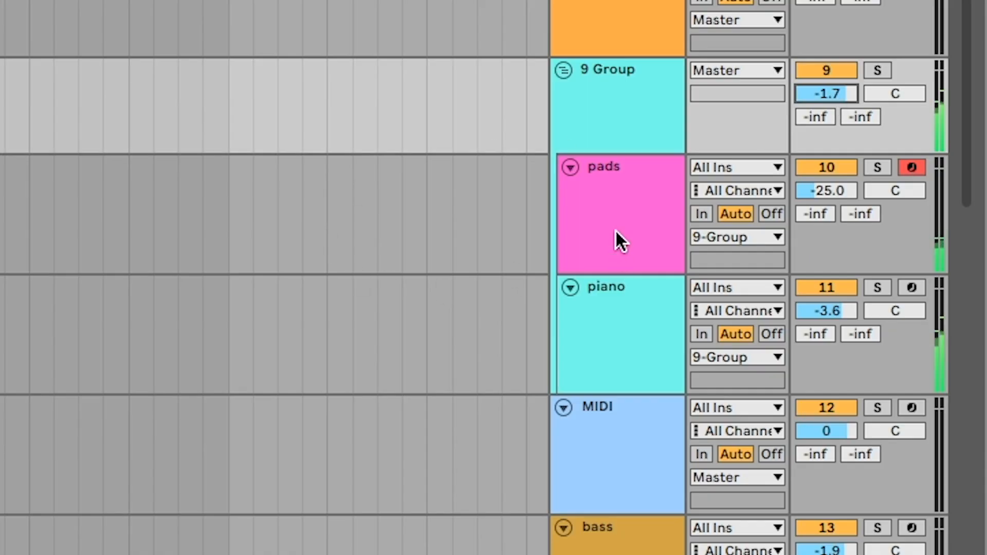
pyautogui.moveTo(833, 84); pyautogui.dragTo(835, 89)
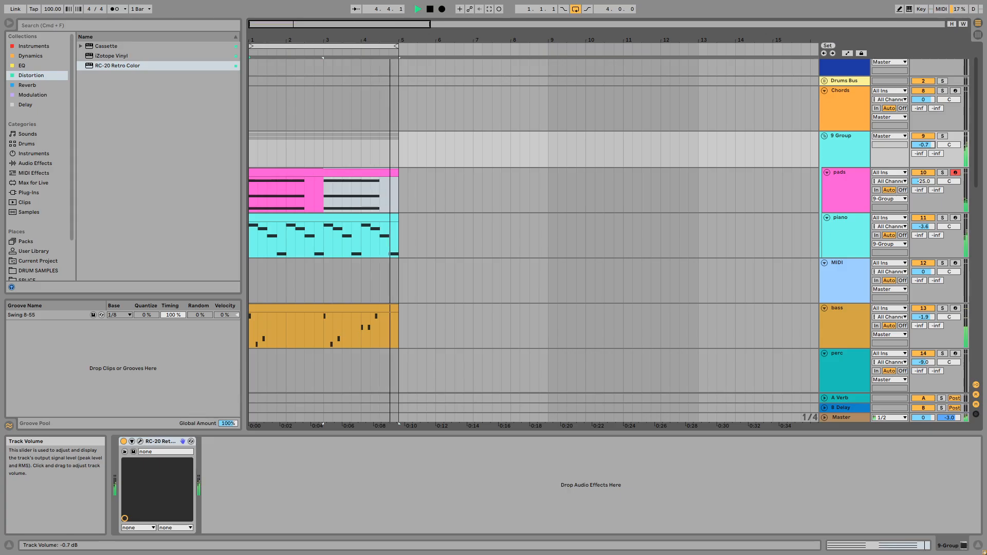
pyautogui.moveTo(924, 145); pyautogui.dragTo(927, 148)
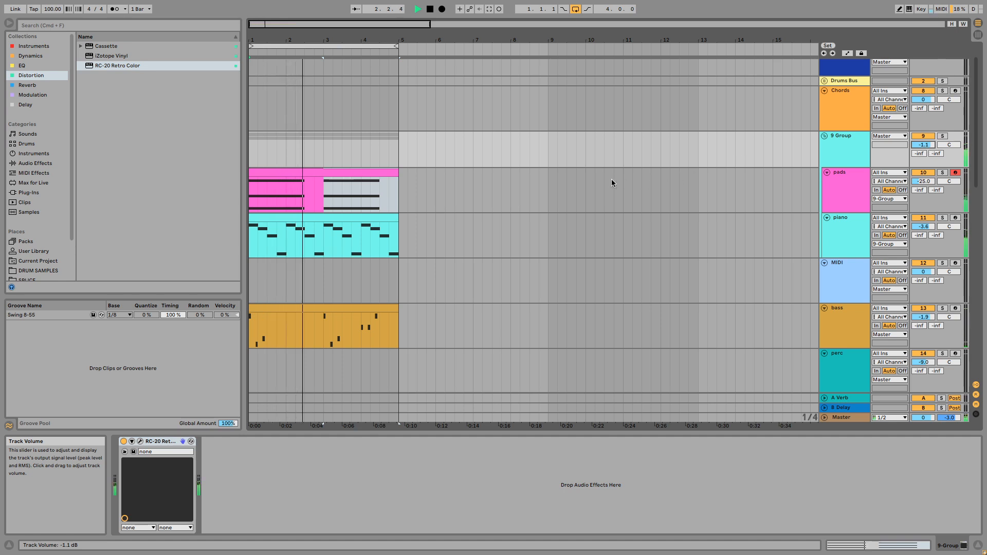
# Stop playback and load Cymatics - Magic Clap 1.wav from the Claps one-shots into the empty Simpler on MIDI track 12.
pyautogui.scroll(-5, 611, 183)
pyautogui.click(856, 181)
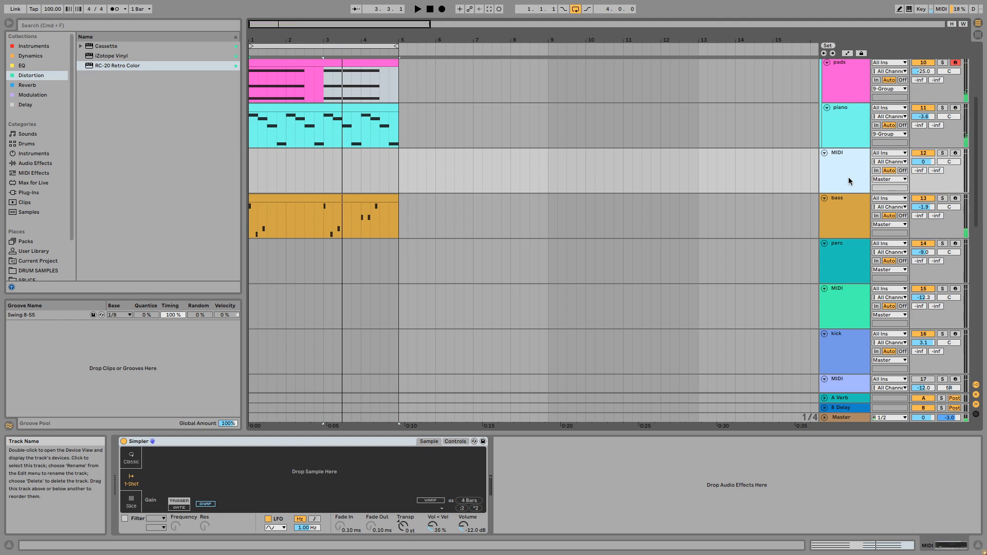
pyautogui.scroll(-3, 39, 194)
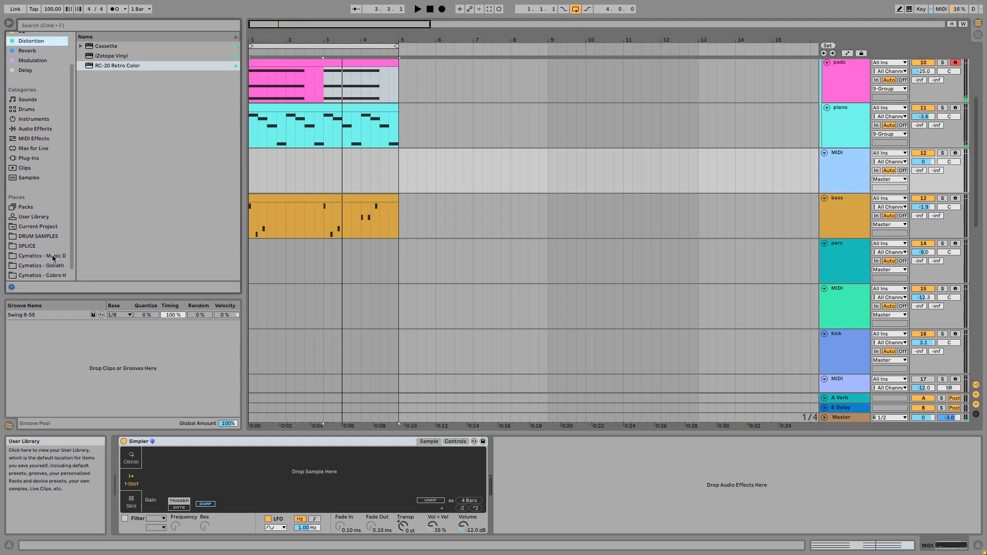
pyautogui.click(53, 256)
pyautogui.click(91, 104)
pyautogui.click(87, 66)
pyautogui.click(96, 75)
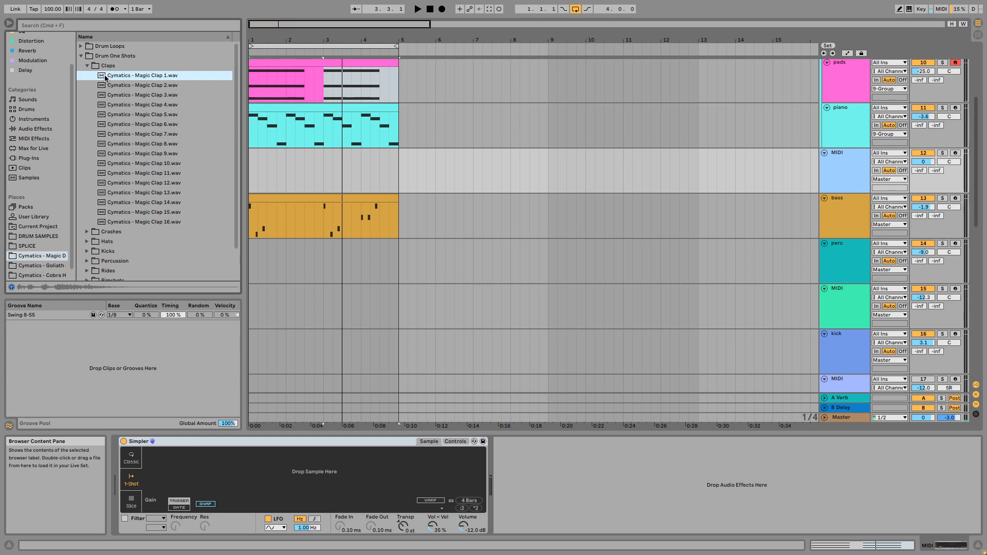
pyautogui.doubleClick(106, 78)
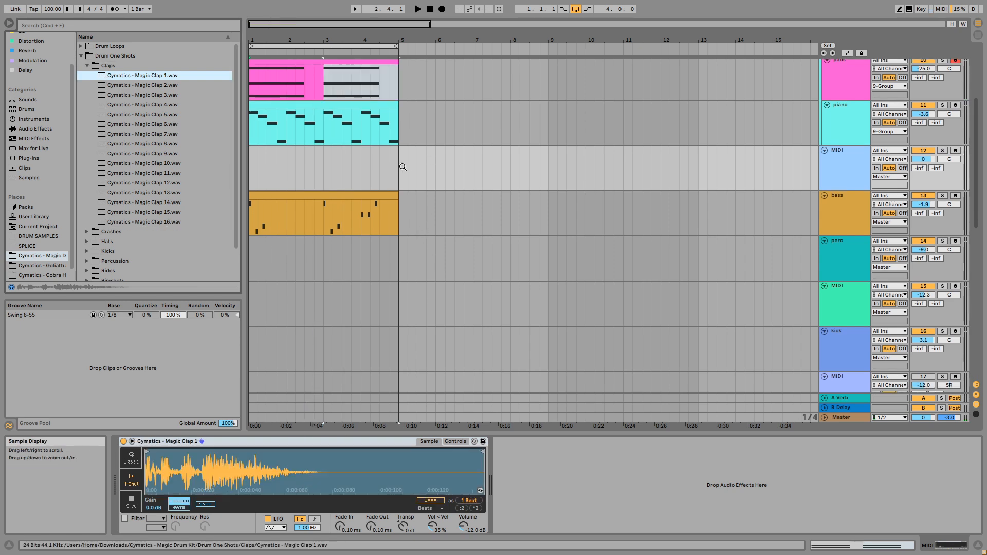
# Create a four-bar MIDI clip on the clap sample's track and draw a sixteenth-note C3 hit on beat 1.2.
pyautogui.moveTo(400, 167); pyautogui.dragTo(229, 172)
pyautogui.press('super+shift+m')
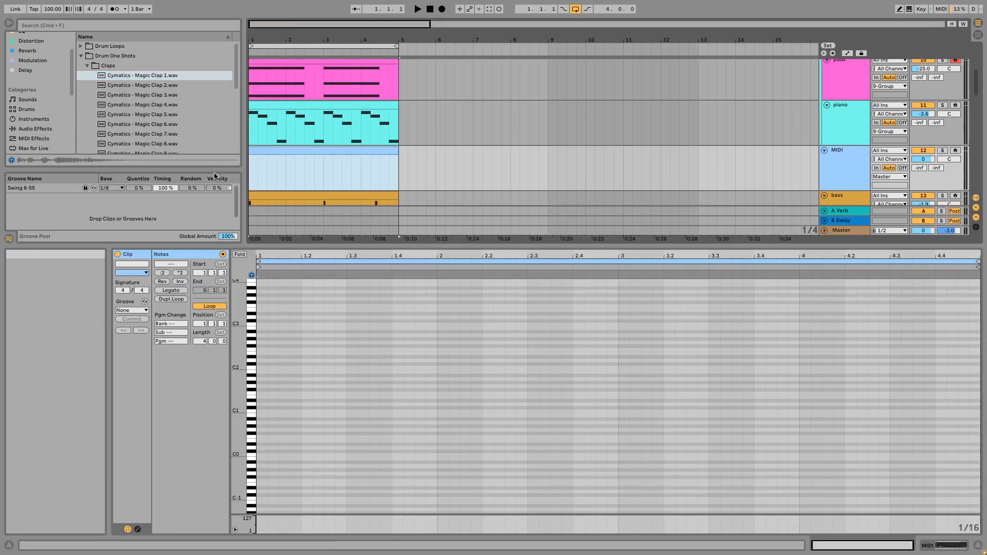
pyautogui.click(278, 390)
pyautogui.press('b')
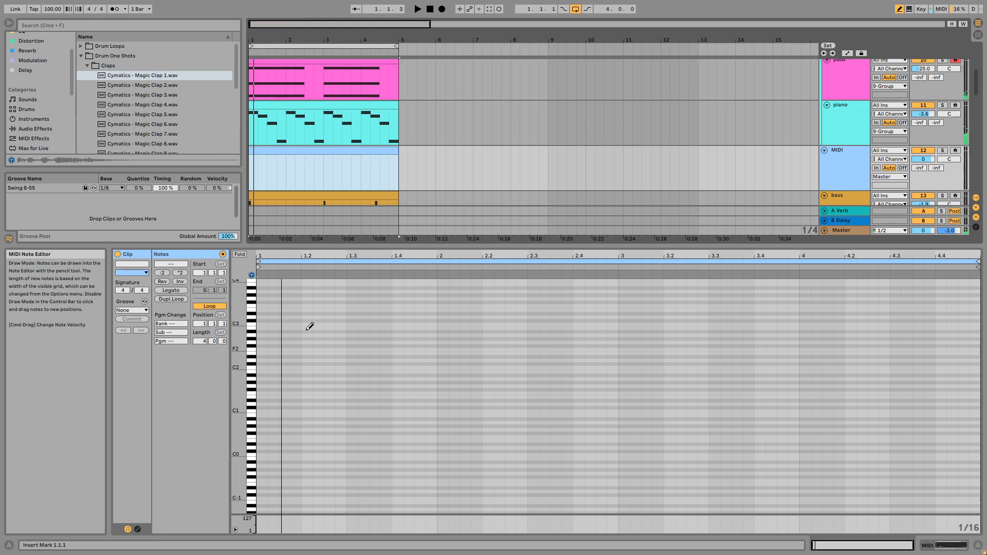
pyautogui.click(307, 323)
# Duplicate the clap note so it falls on beats 2 and 4 of all four bars.
pyautogui.press('b')
pyautogui.moveTo(261, 318)
pyautogui.mouseDown()
pyautogui.moveTo(414, 350)
pyautogui.moveTo(334, 342)
pyautogui.moveTo(343, 337)
pyautogui.mouseUp()
pyautogui.press('space')
pyautogui.press('super+d')
pyautogui.press('super+d')
pyautogui.press('super+d')
pyautogui.press('super+d')
pyautogui.press('super+d')
pyautogui.press('super+d')
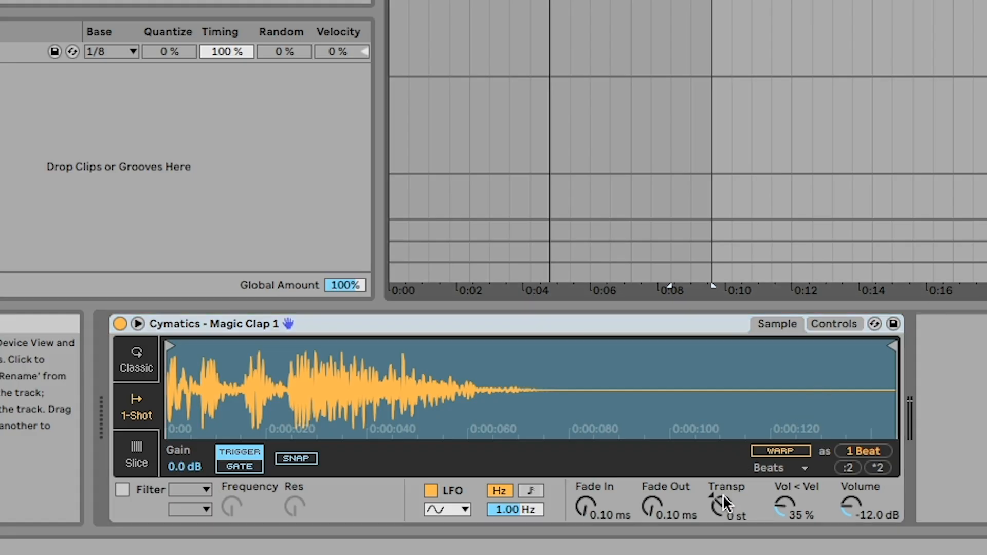
# Transpose the clap sample to -1 st, name its track clap and set the track volume to 0.3 dB.
pyautogui.click(725, 496)
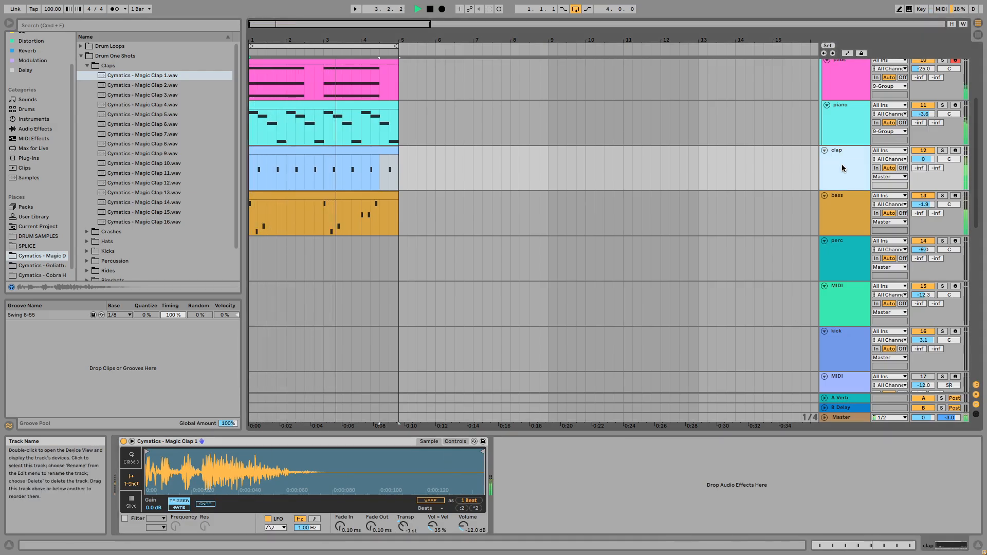
pyautogui.moveTo(923, 159); pyautogui.dragTo(923, 157)
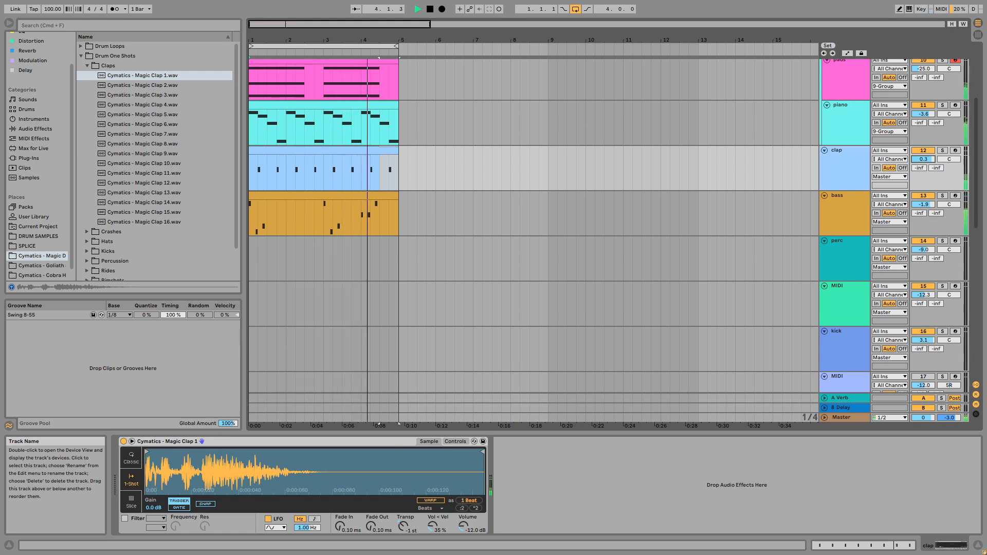
# Add an extra sixteenth-note C3 clap at 4.3.2 and play back the end of the clip.
pyautogui.doubleClick(356, 175)
pyautogui.press('b')
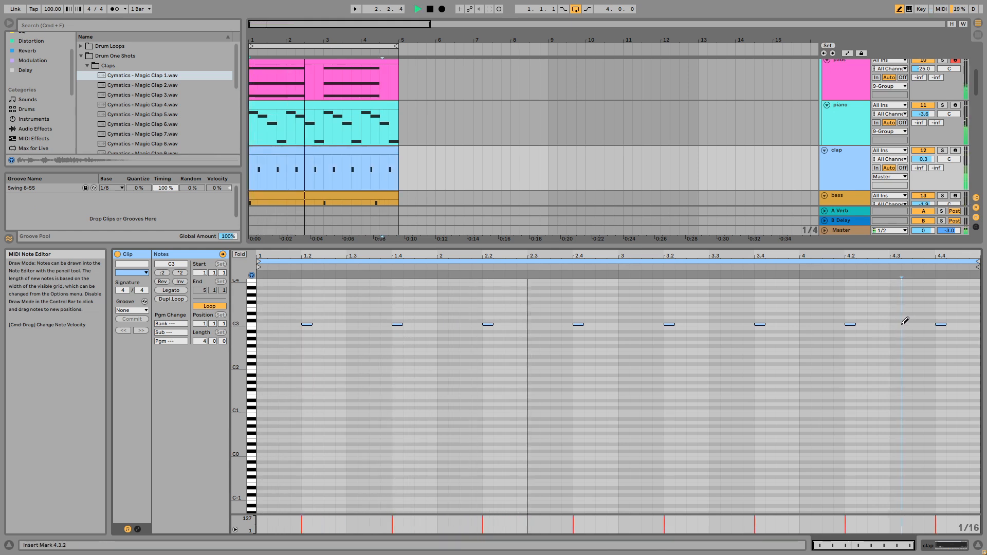
pyautogui.press('space')
pyautogui.click(793, 265)
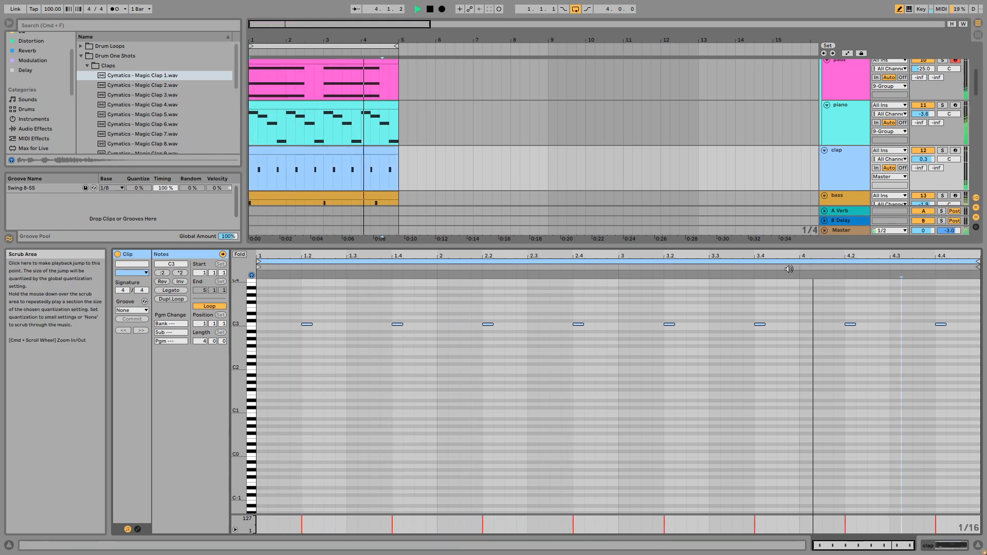
pyautogui.press('space')
pyautogui.click(905, 323)
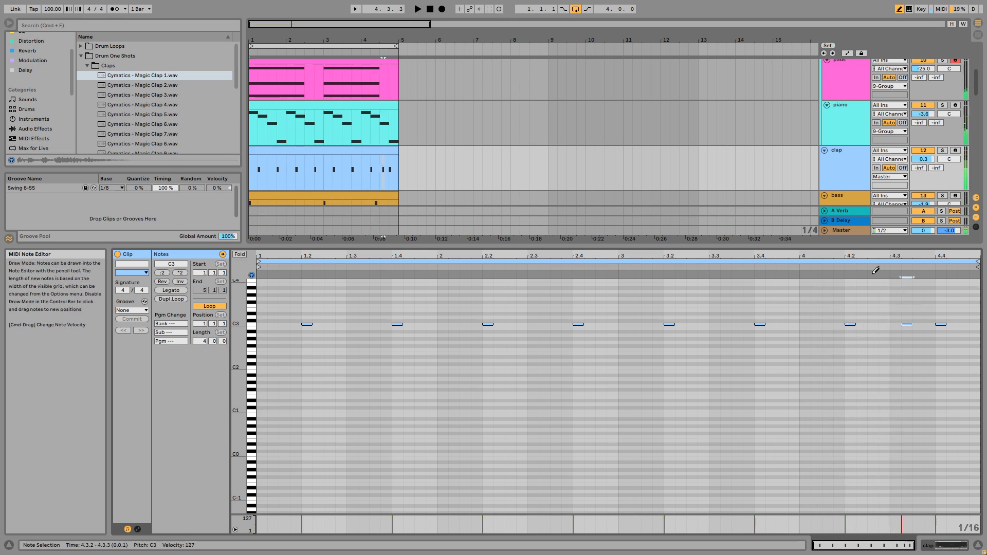
pyautogui.click(853, 277)
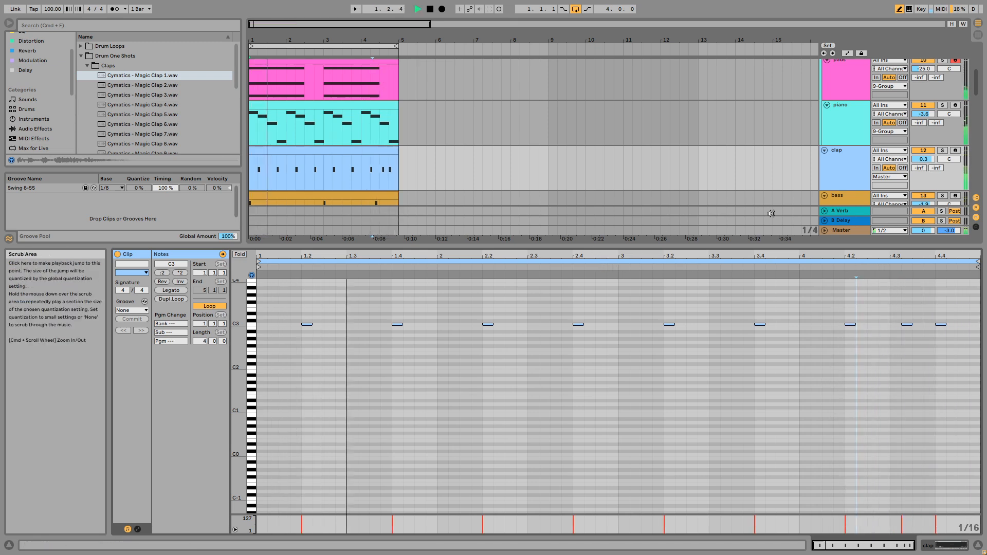
# Try a trimmed sample start and a -2 st transposition on the clap sample during playback.
pyautogui.click(841, 171)
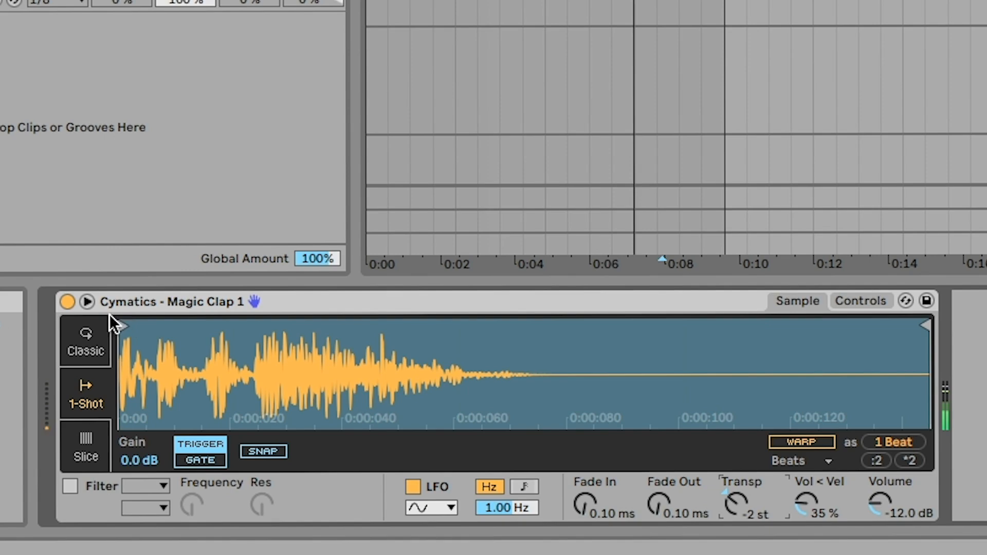
pyautogui.moveTo(145, 449); pyautogui.dragTo(160, 450)
pyautogui.moveTo(155, 324); pyautogui.dragTo(133, 325)
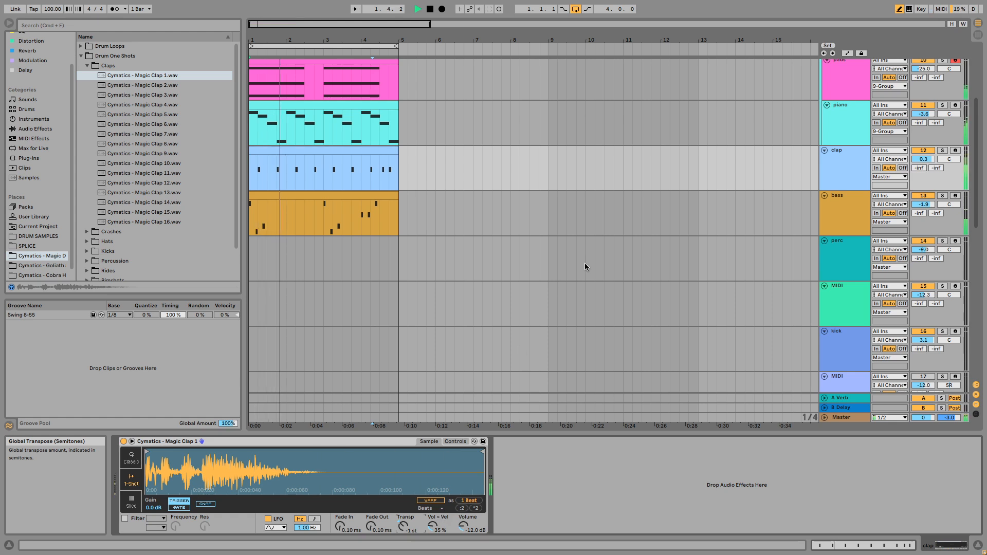
# Stop playback and insert a new MIDI track named hit hat 1 below the clap track.
pyautogui.click(836, 175)
pyautogui.press('space')
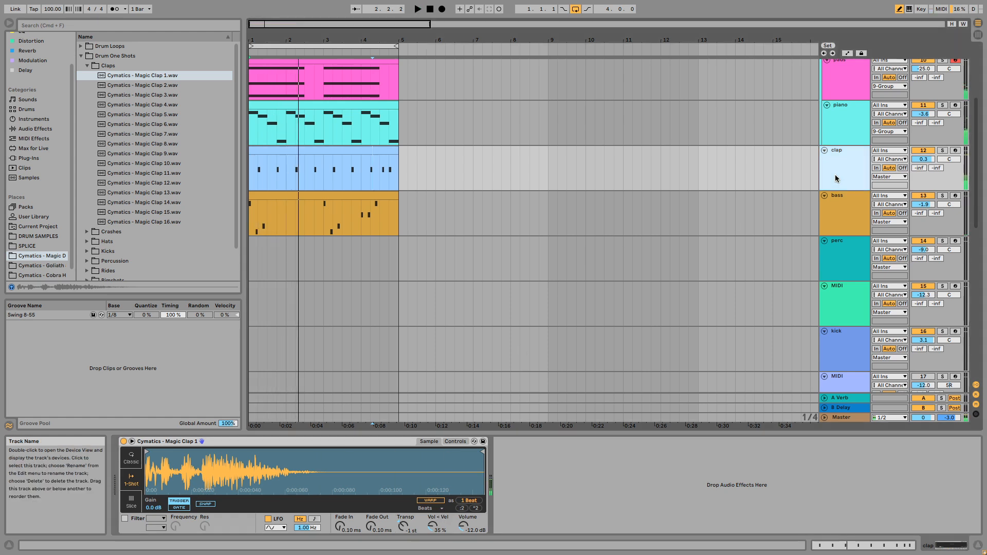
pyautogui.press('super+shift+t')
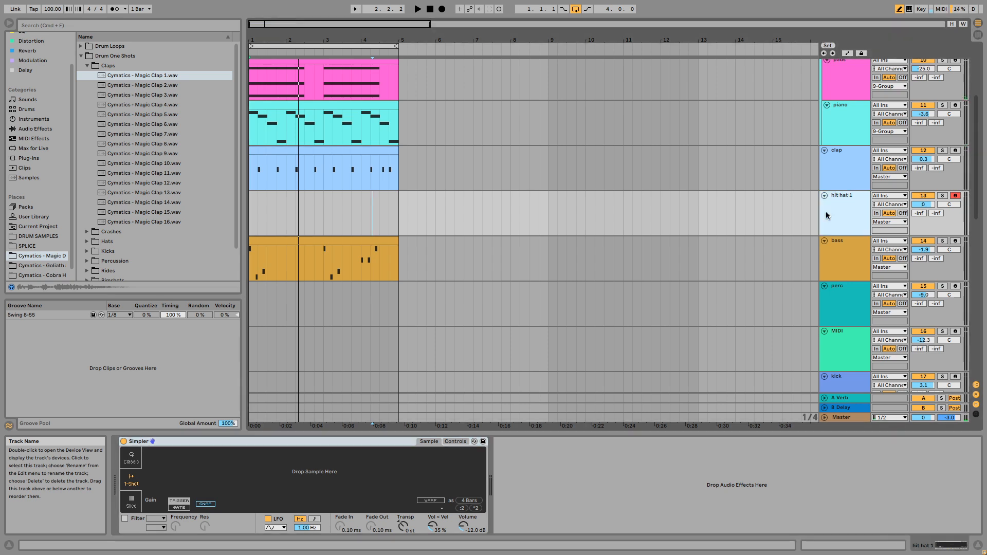
# Load Cymatics - Magic Closed Hihat 1.wav from the Hats one-shots into the Simpler on hit hat 1.
pyautogui.click(87, 242)
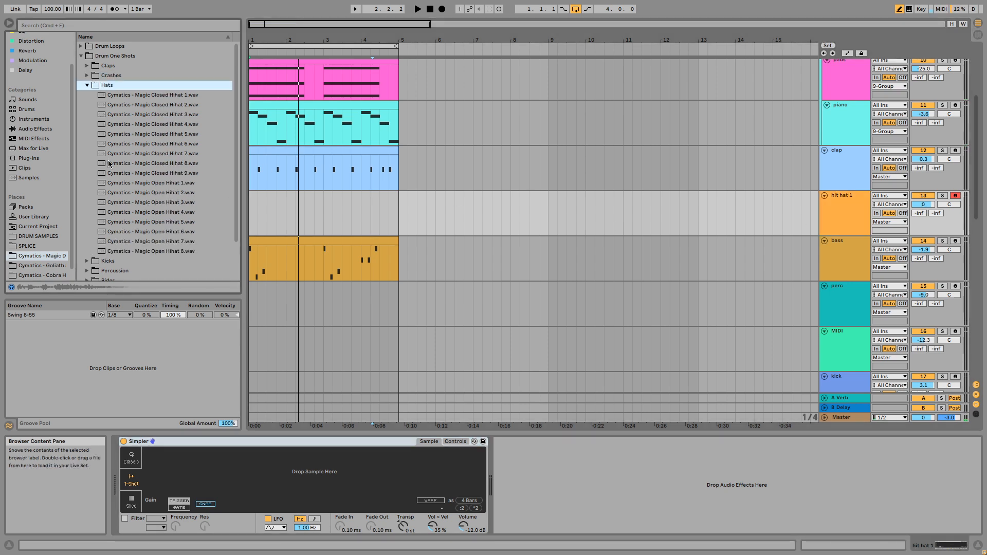
pyautogui.click(118, 95)
pyautogui.moveTo(106, 100); pyautogui.dragTo(380, 442)
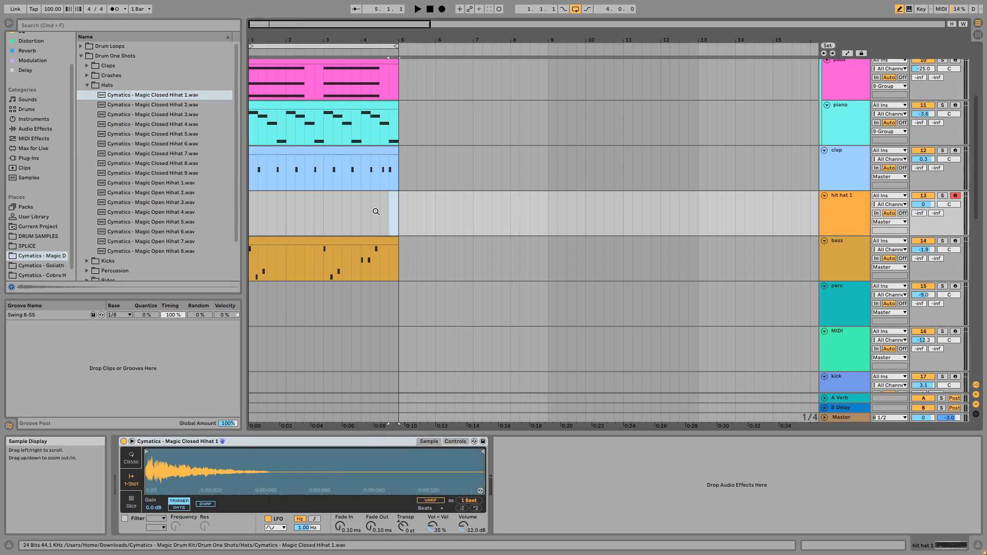
# Create a four-bar MIDI clip on hit hat 1 and draw its first A#2 notes at eighth-note intervals from 1.1.1.
pyautogui.moveTo(396, 210); pyautogui.dragTo(238, 212)
pyautogui.press('super+shift+m')
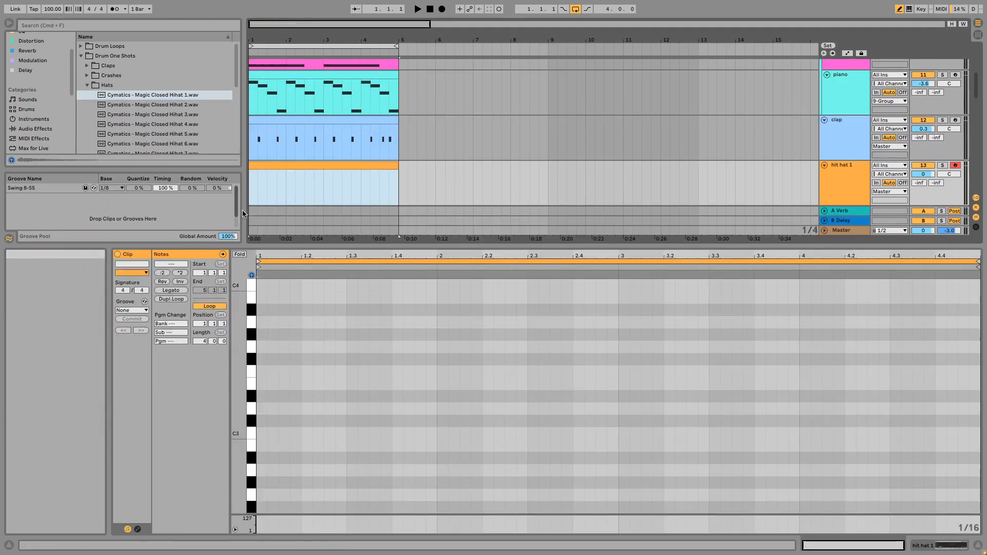
pyautogui.click(287, 256)
pyautogui.press('space')
pyautogui.press('space')
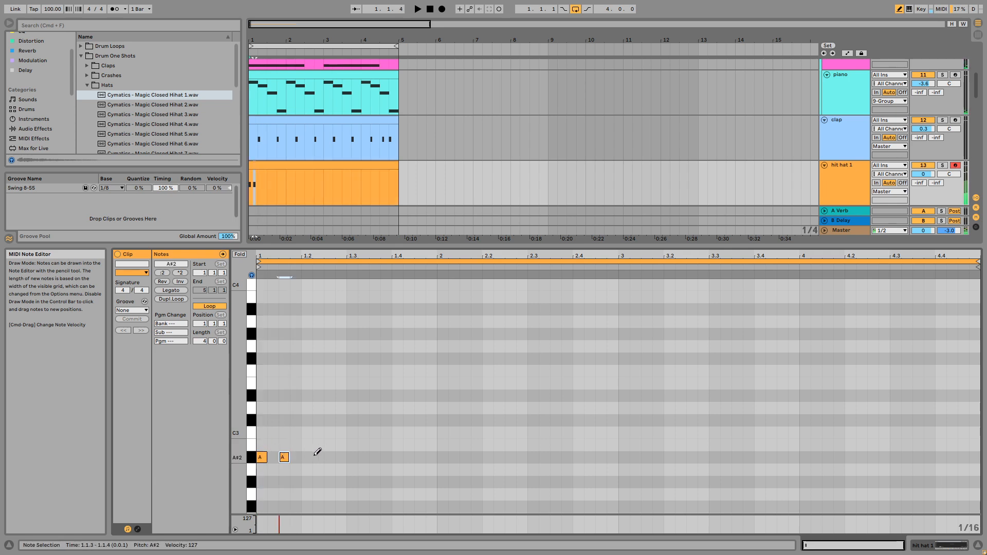
pyautogui.press('space')
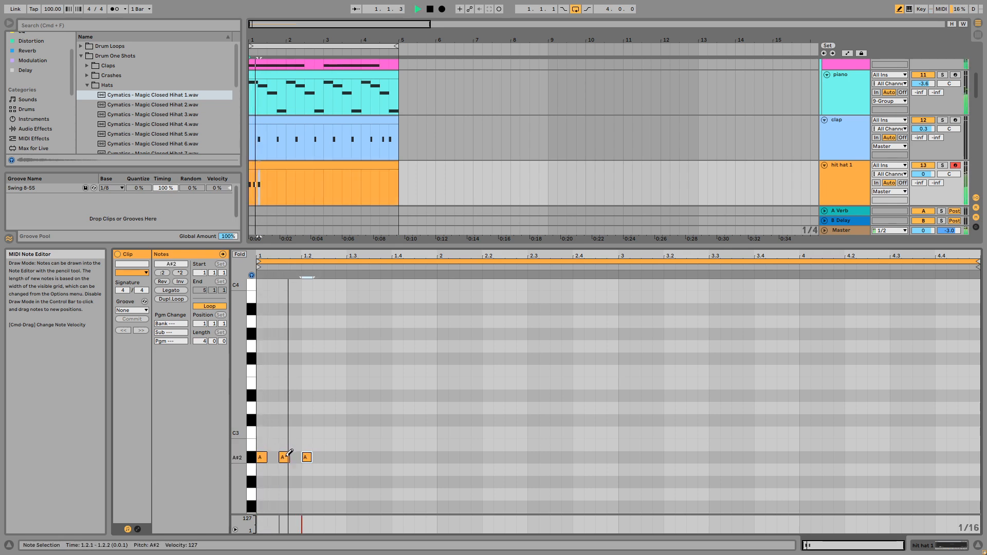
# Duplicate the first hi-hat notes repeatedly so eighth-note A#2 hits fill the whole four-bar clip on hit hat 1.
pyautogui.press('b')
pyautogui.moveTo(299, 447); pyautogui.dragTo(199, 495)
pyautogui.press('space')
pyautogui.press('super+d')
pyautogui.press('super+d')
pyautogui.press('super+d')
pyautogui.press('super+d')
pyautogui.press('super+d')
pyautogui.press('super+d')
pyautogui.press('super+d')
pyautogui.press('super+d')
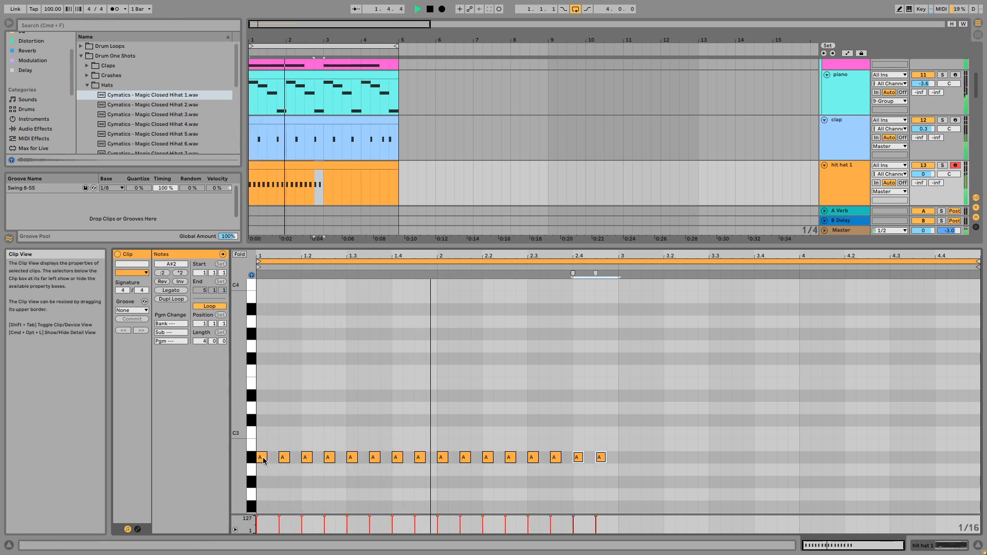
pyautogui.press('super+d')
pyautogui.press('super+d')
pyautogui.press('super+d')
pyautogui.press('super+d')
pyautogui.press('super+d')
pyautogui.press('super+d')
pyautogui.press('super+d')
pyautogui.press('super+d')
pyautogui.press('super+d')
pyautogui.press('super+d')
pyautogui.press('super+d')
pyautogui.press('super+d')
pyautogui.press('super+d')
pyautogui.press('super+d')
pyautogui.press('super+d')
pyautogui.press('super+d')
pyautogui.press('super+d')
pyautogui.press('super+d')
pyautogui.press('super+d')
pyautogui.press('super+d')
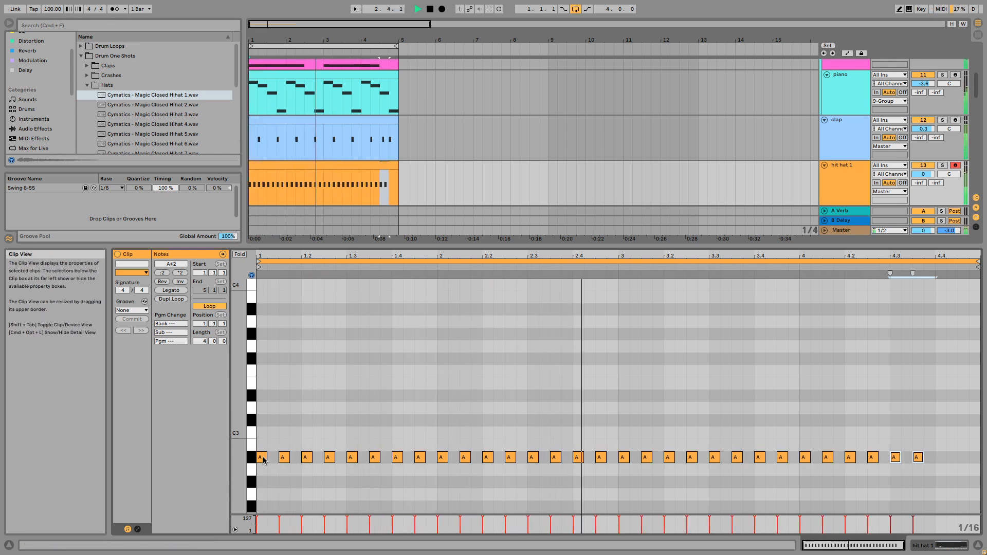
pyautogui.press('super+z')
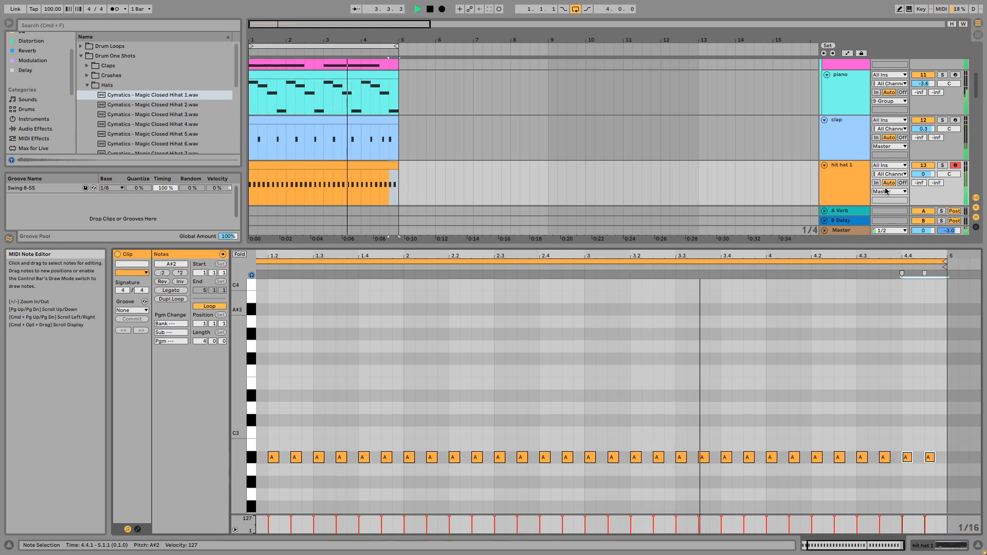
# Set the hit hat 1 track's volume to -4.3 dB and its pan to 7R during playback.
pyautogui.moveTo(924, 174); pyautogui.dragTo(925, 186)
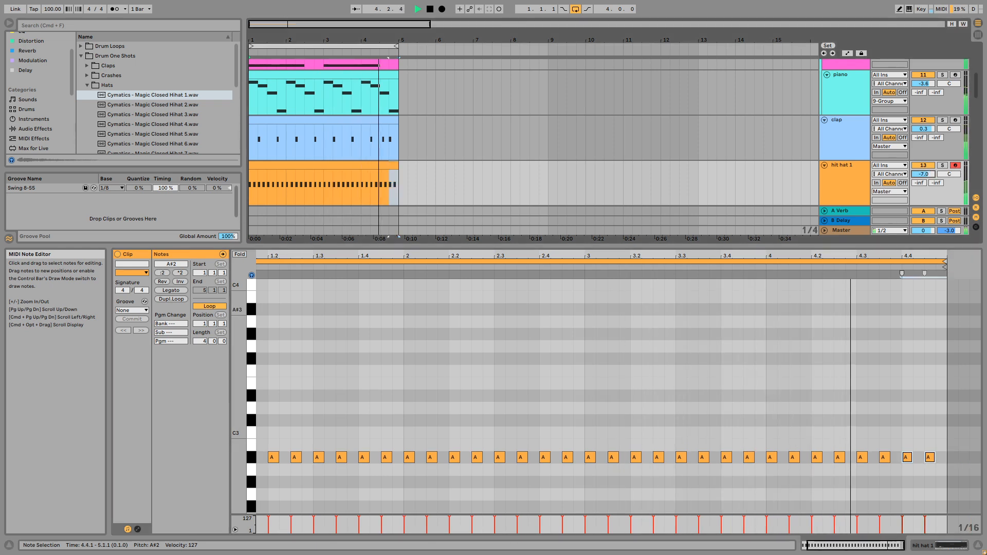
pyautogui.moveTo(924, 174)
pyautogui.mouseDown()
pyautogui.moveTo(949, 169)
pyautogui.moveTo(924, 176)
pyautogui.mouseUp()
pyautogui.press('space')
pyautogui.press('space')
pyautogui.moveTo(341, 256); pyautogui.dragTo(375, 256)
pyautogui.press('space')
# Draw one extra sixteenth A#2 hi-hat note at 1.2.2 and play the loop.
pyautogui.press('b')
pyautogui.click(297, 458)
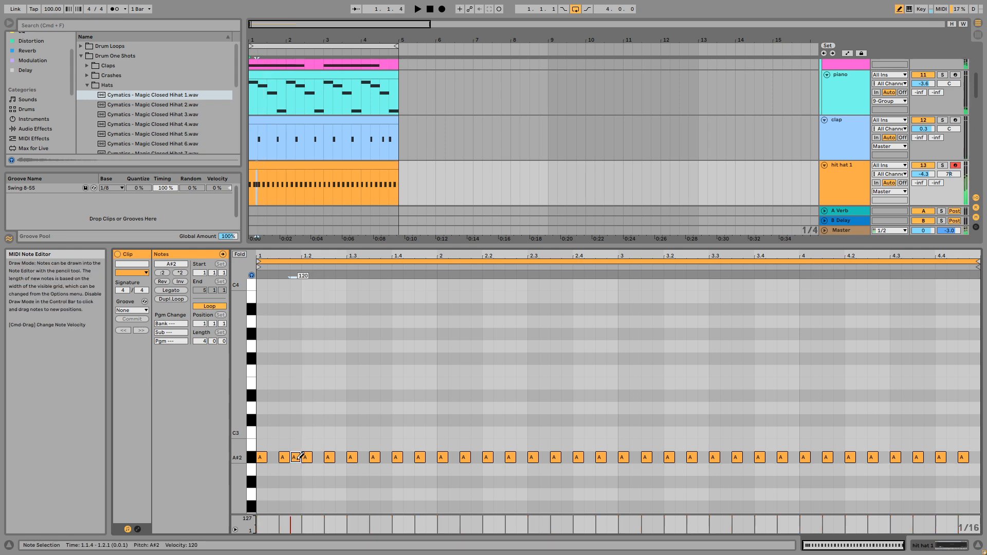
pyautogui.press('space')
pyautogui.click(299, 457)
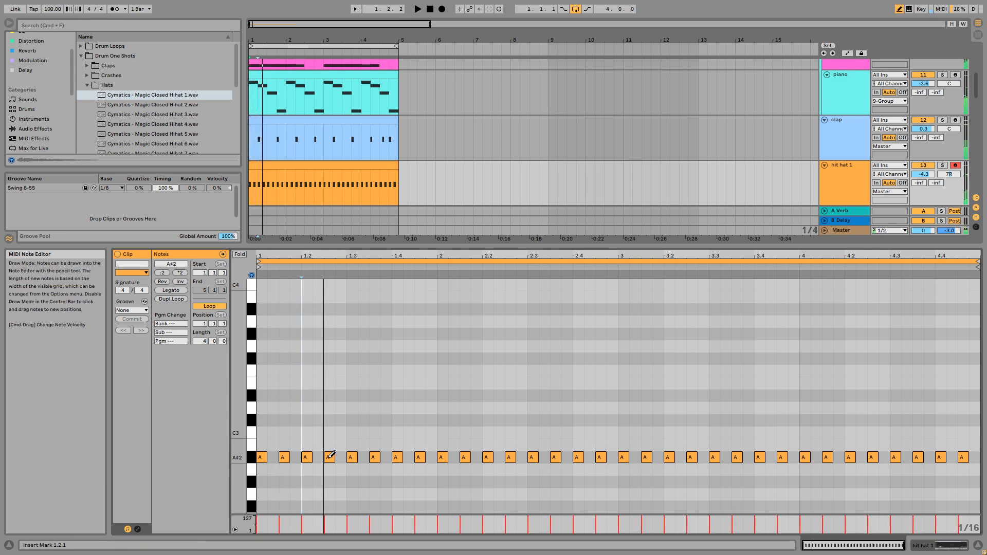
pyautogui.press('space')
pyautogui.click(310, 457)
pyautogui.press('space')
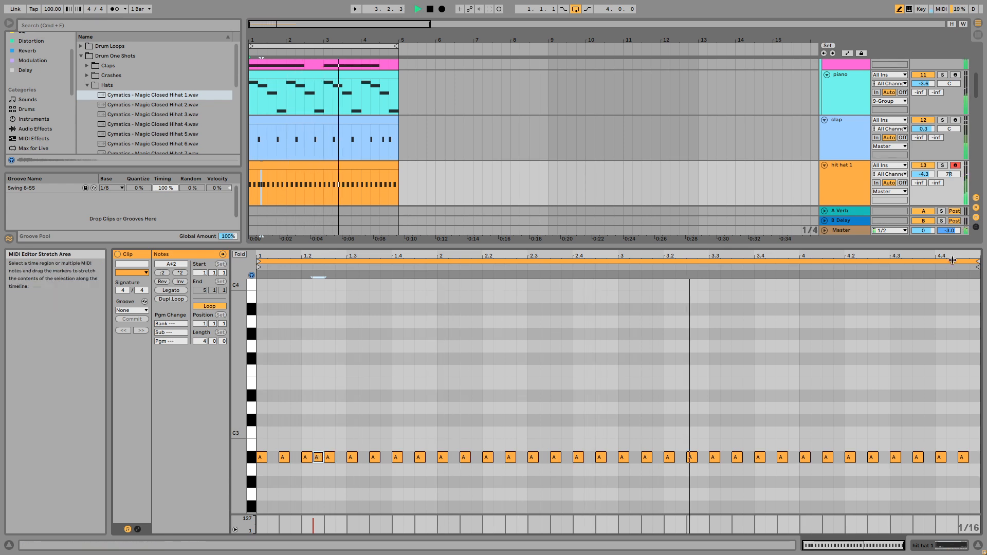
# Shorten the hi-hat clip's loop to two bars and turn the 2.4.3 hit into a 1/32-note roll with velocities falling to 83.
pyautogui.moveTo(978, 262); pyautogui.dragTo(619, 261)
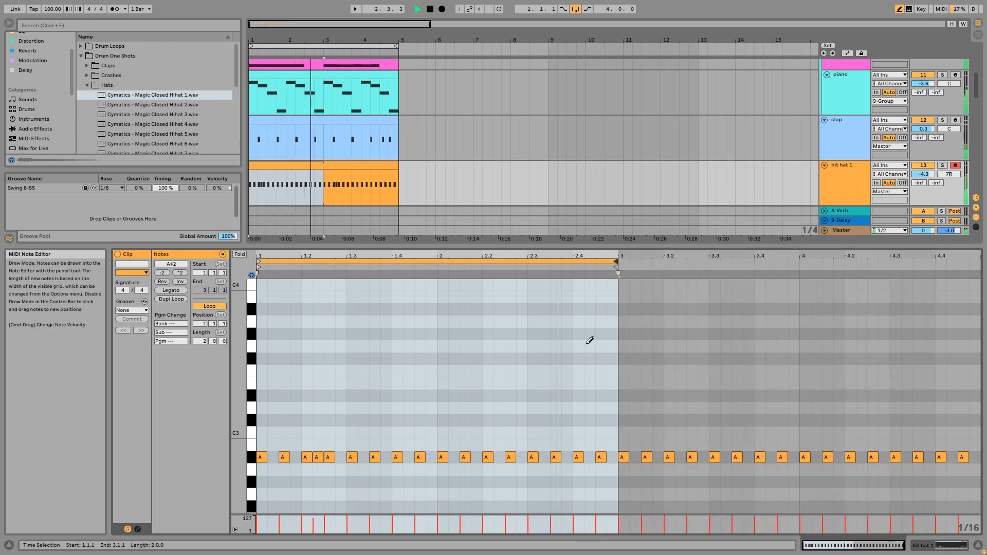
pyautogui.press('b')
pyautogui.click(599, 457)
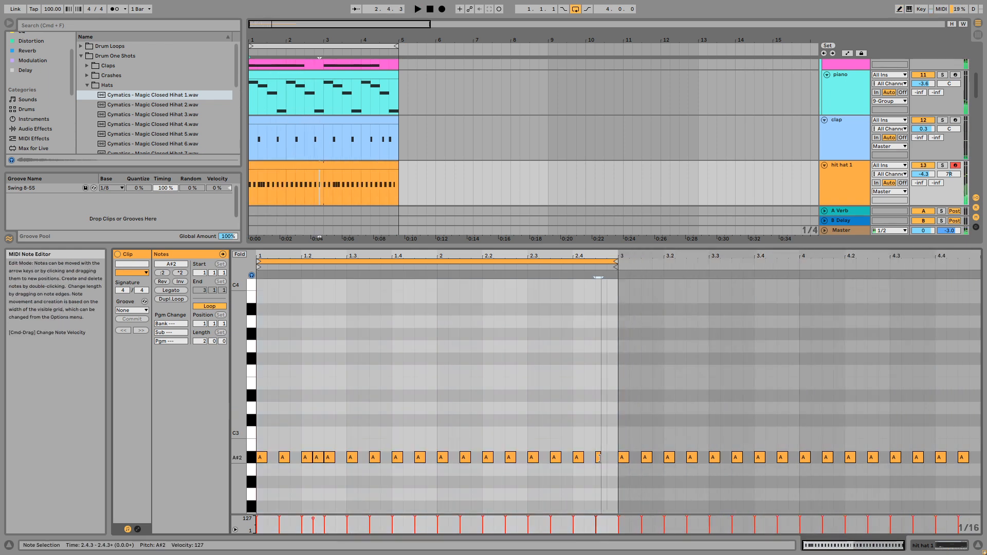
pyautogui.moveTo(610, 255); pyautogui.dragTo(609, 277)
pyautogui.press('super+d')
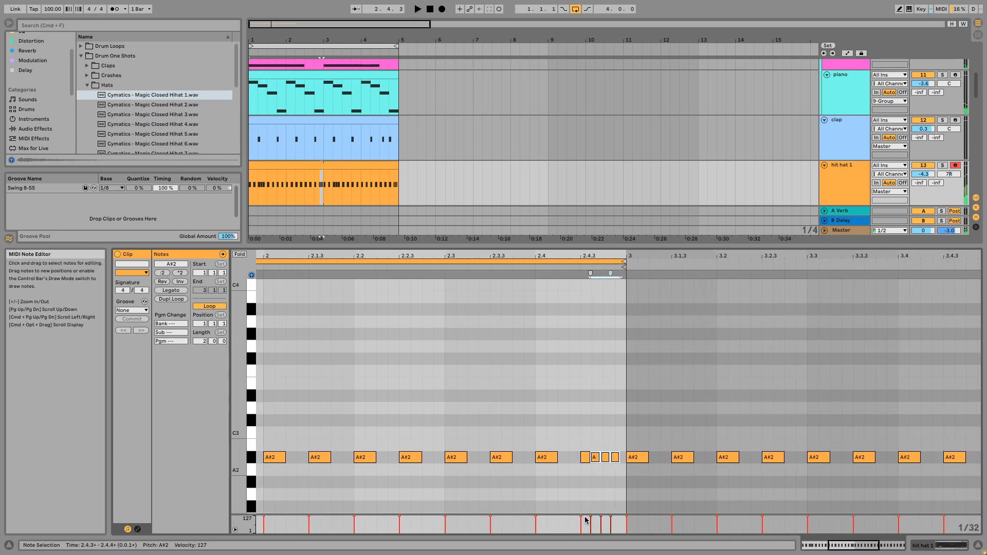
pyautogui.click(592, 523)
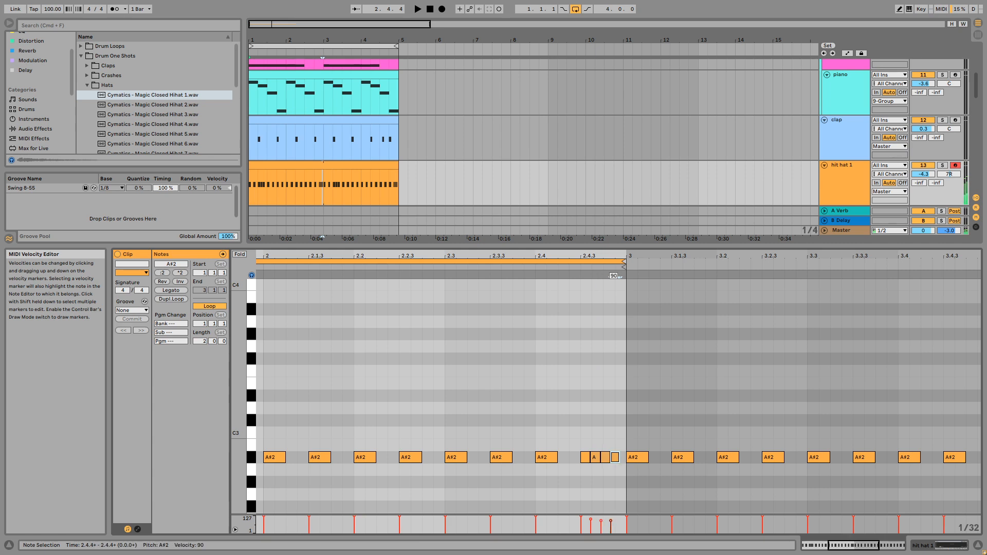
# Play the arrangement from 2.3.1 and 2.4.1 to audition the hi-hat roll.
pyautogui.press('space')
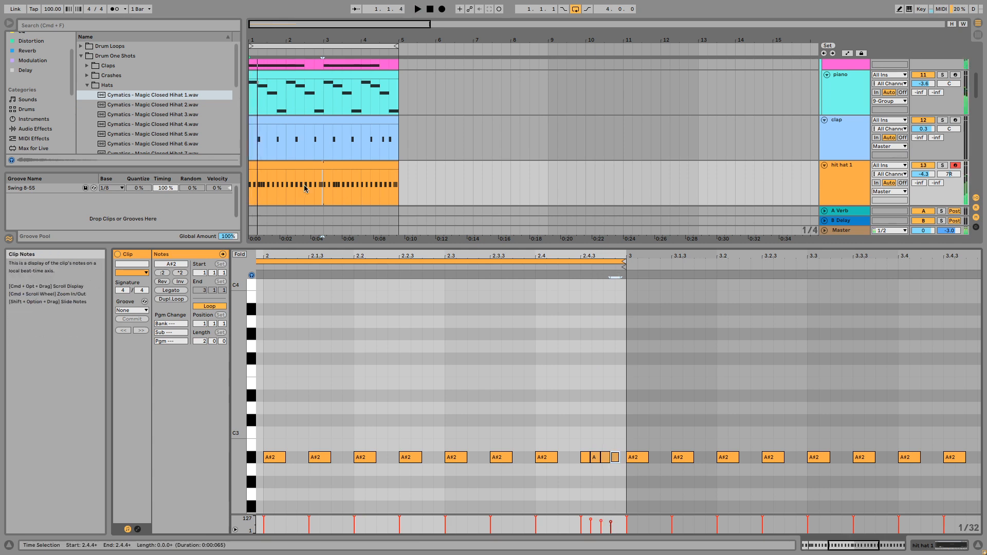
pyautogui.click(305, 188)
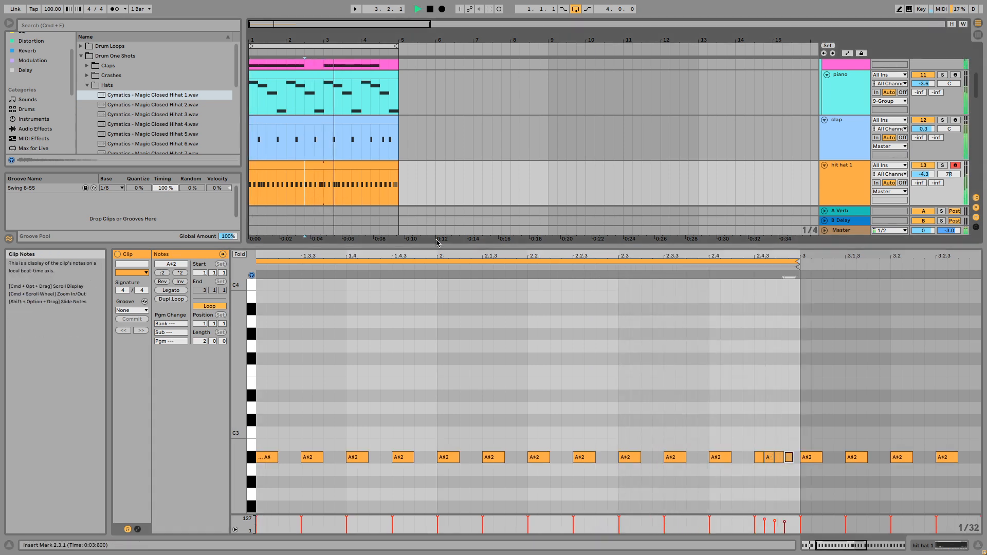
pyautogui.click(314, 189)
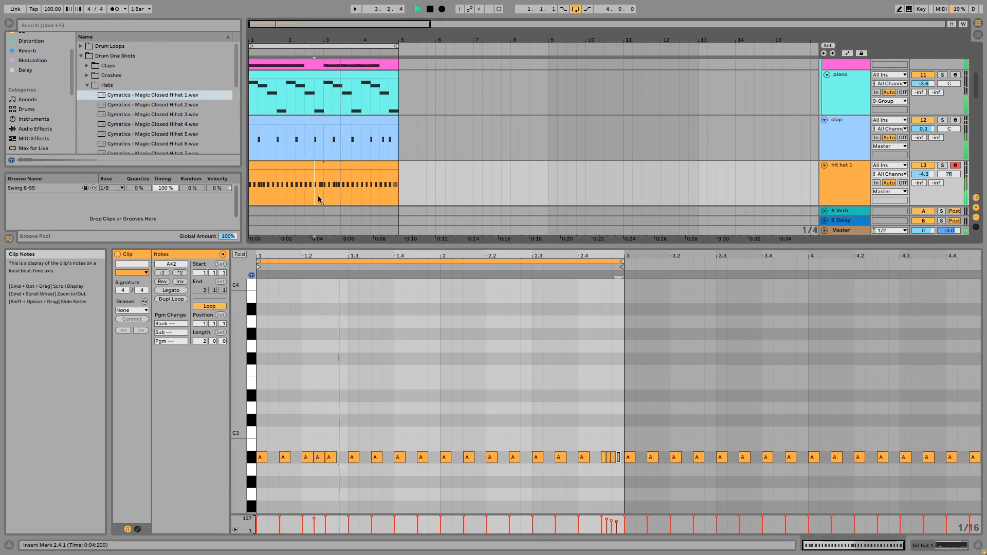
pyautogui.press('space')
pyautogui.press('space')
pyautogui.press('space')
pyautogui.press('space')
pyautogui.press('space')
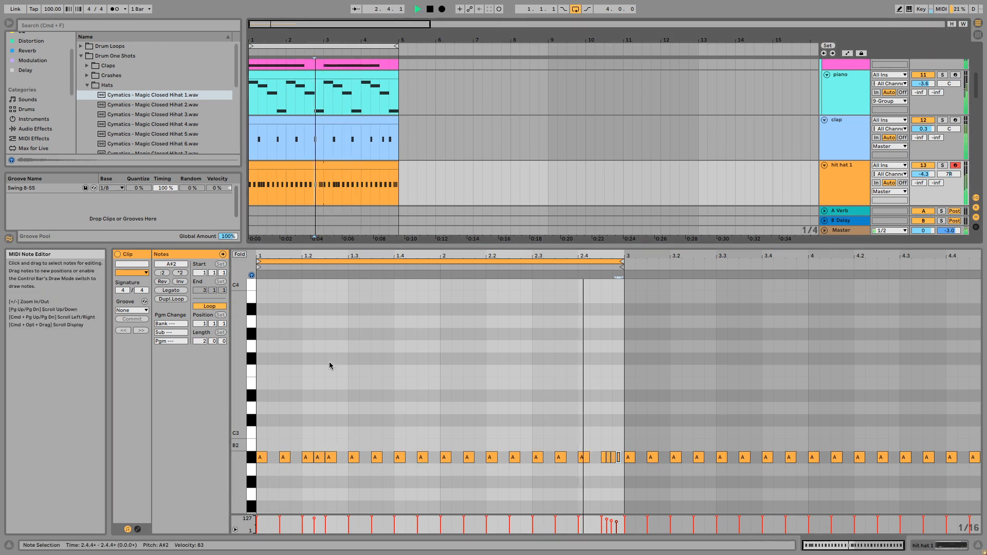
# Move the extra hi-hat note from 1.2.2 to 1.2.4 and set its velocity to 107.
pyautogui.press('space')
pyautogui.press('space')
pyautogui.press('space')
pyautogui.moveTo(319, 458); pyautogui.dragTo(342, 457)
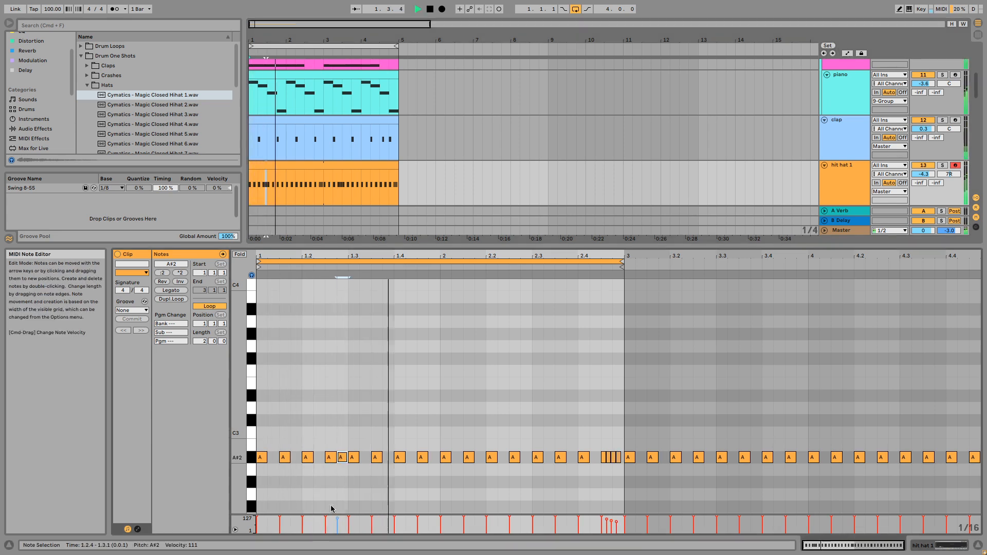
pyautogui.moveTo(337, 521); pyautogui.dragTo(337, 523)
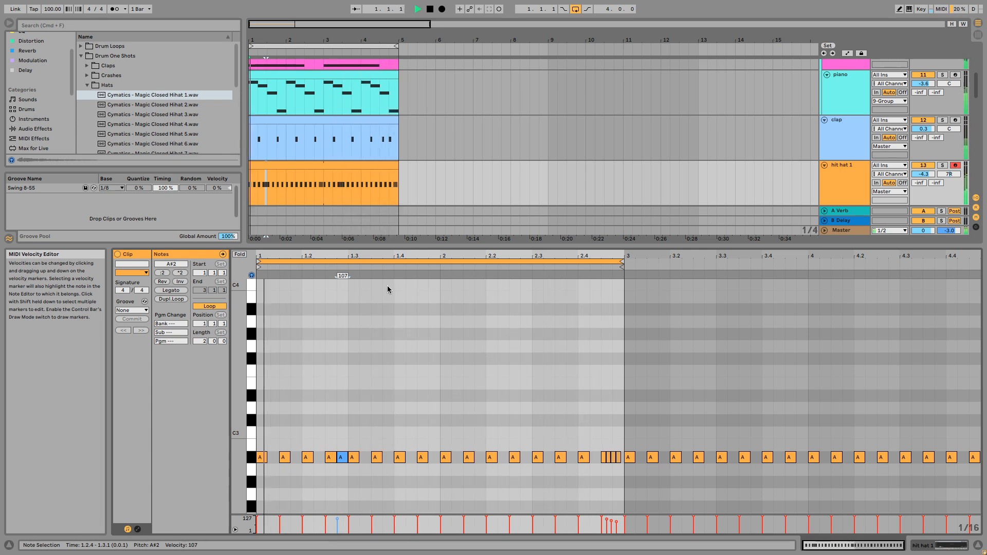
# Enlarge the arrangement area and add an EQ Eight audio effect to the clap track.
pyautogui.moveTo(367, 243); pyautogui.dragTo(362, 432)
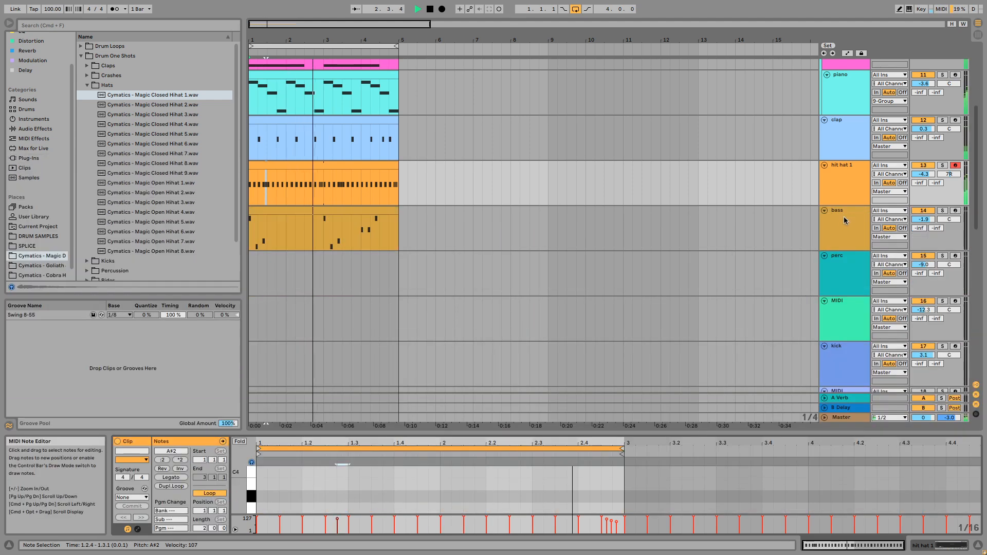
pyautogui.press('space')
pyautogui.click(857, 145)
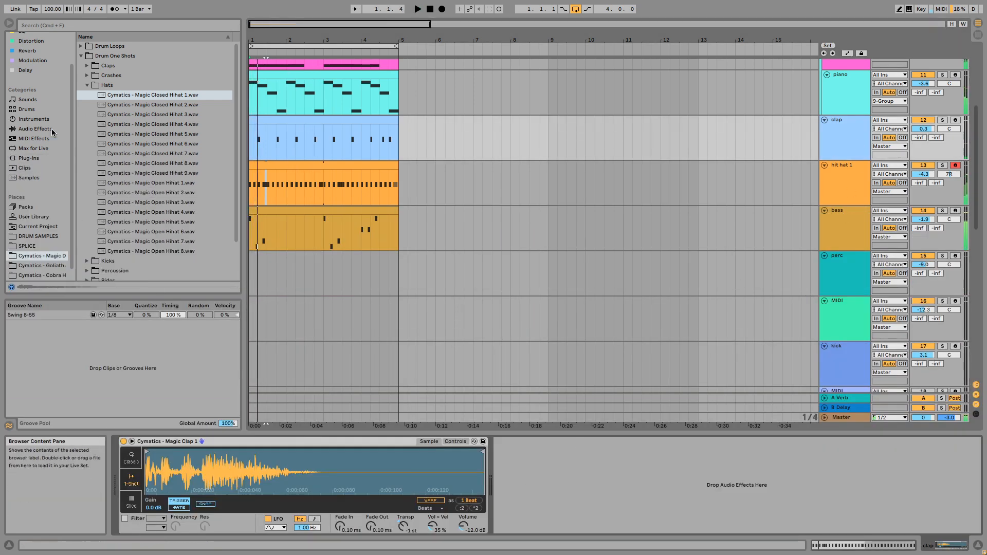
pyautogui.click(49, 128)
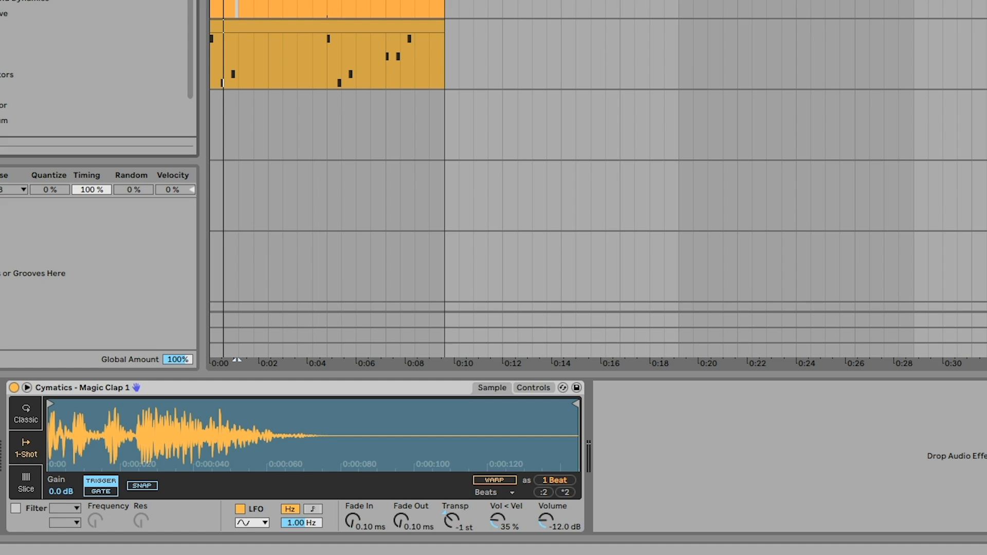
pyautogui.doubleClick(11, 1)
pyautogui.press('space')
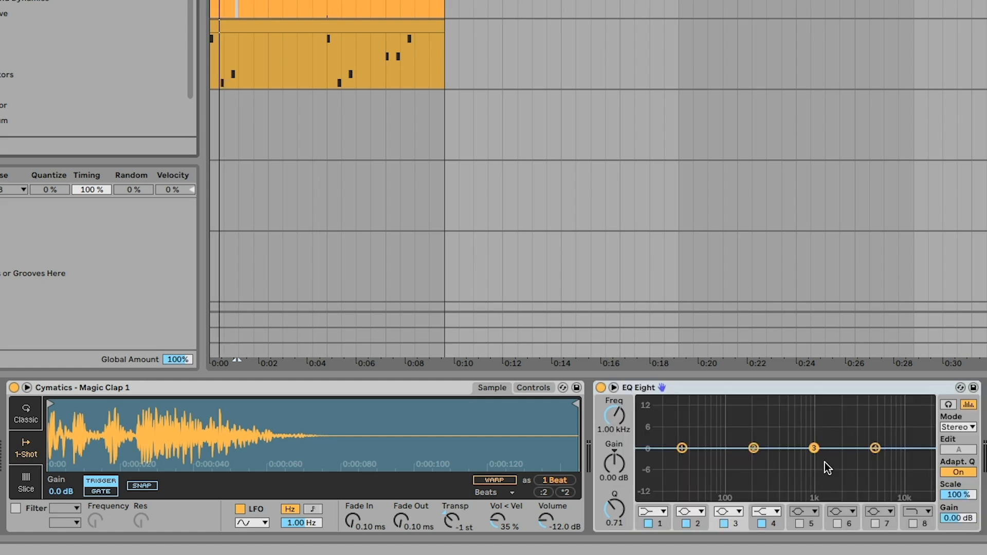
# Set the clap's EQ Eight band 3 to -0.87 dB at 1.26 kHz, Q 1.52, and band 4 to 1.12 dB at 6.67 kHz.
pyautogui.moveTo(815, 448)
pyautogui.mouseDown()
pyautogui.moveTo(824, 415)
pyautogui.moveTo(822, 469)
pyautogui.moveTo(825, 459)
pyautogui.mouseUp()
pyautogui.moveTo(630, 514); pyautogui.dragTo(623, 509)
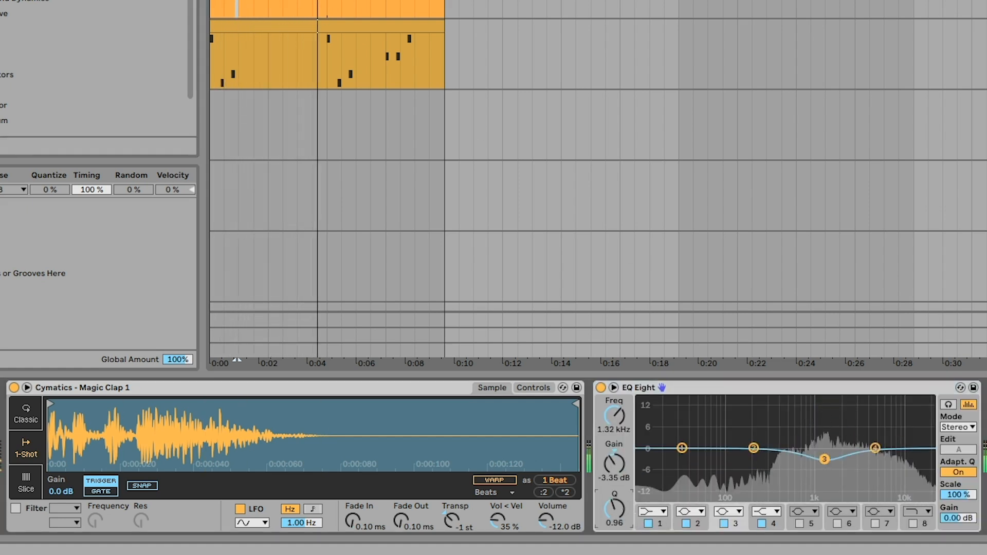
pyautogui.moveTo(824, 459); pyautogui.dragTo(825, 455)
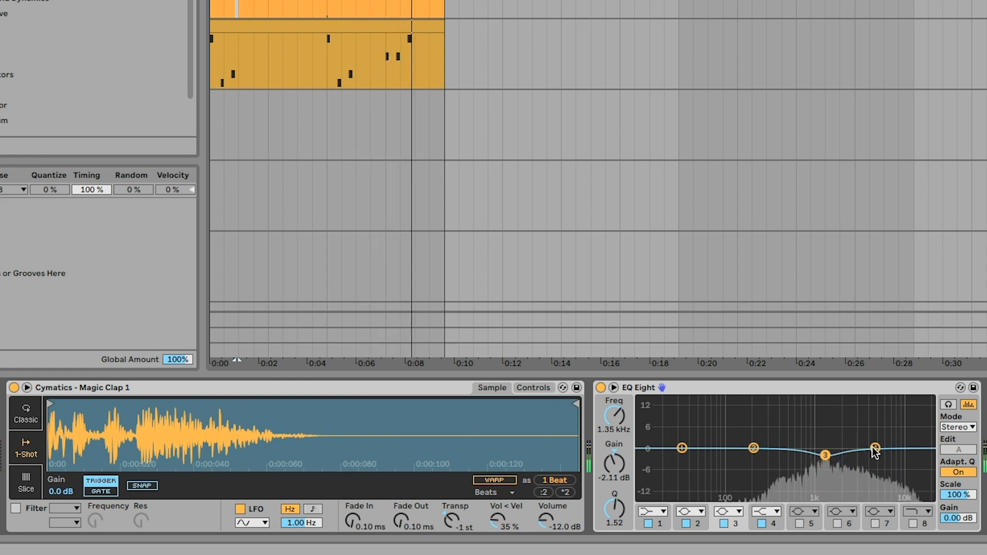
pyautogui.moveTo(881, 442); pyautogui.dragTo(885, 443)
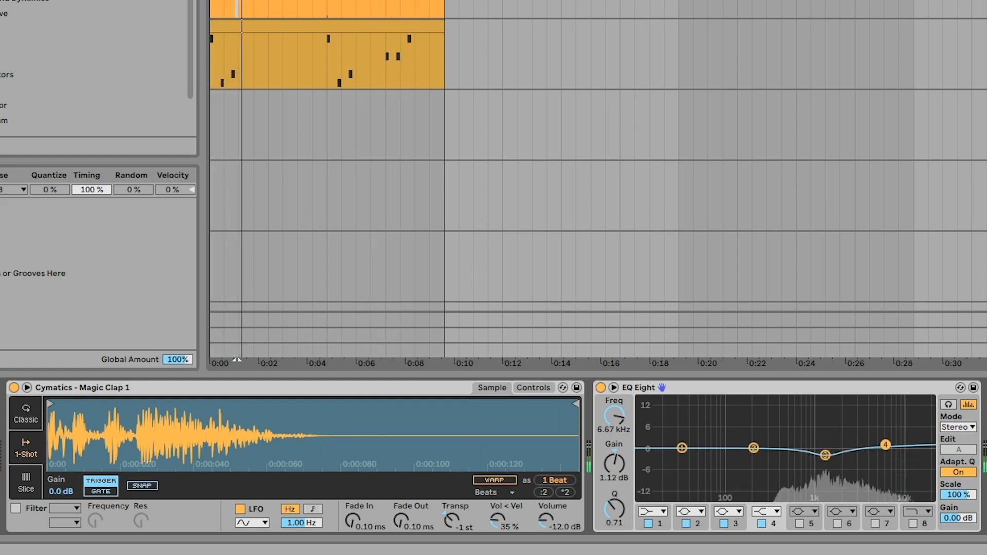
pyautogui.moveTo(824, 455); pyautogui.dragTo(823, 451)
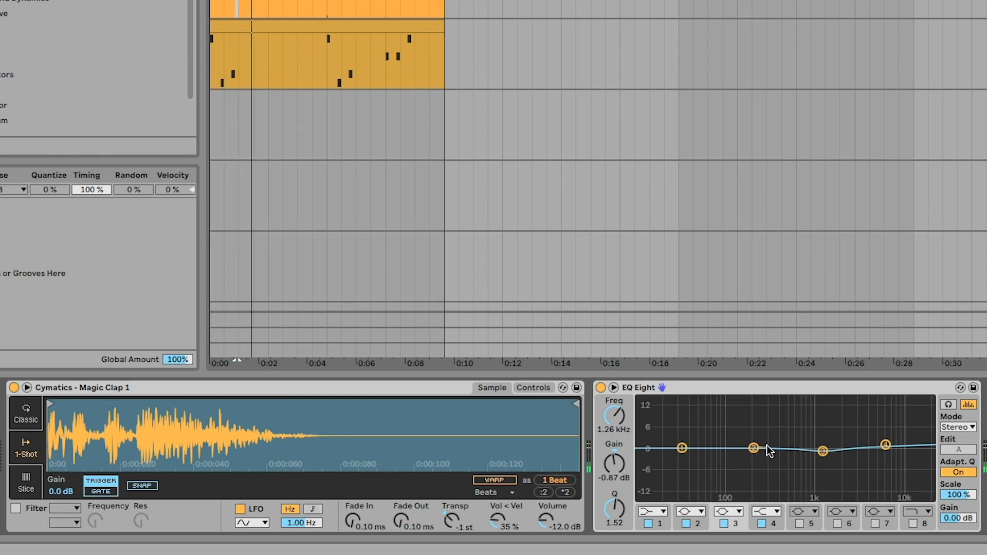
# Detune the clap sample to -50 ct and set its EQ Eight band 2 to 0.87 dB at 400 Hz with Q 0.97.
pyautogui.click(532, 388)
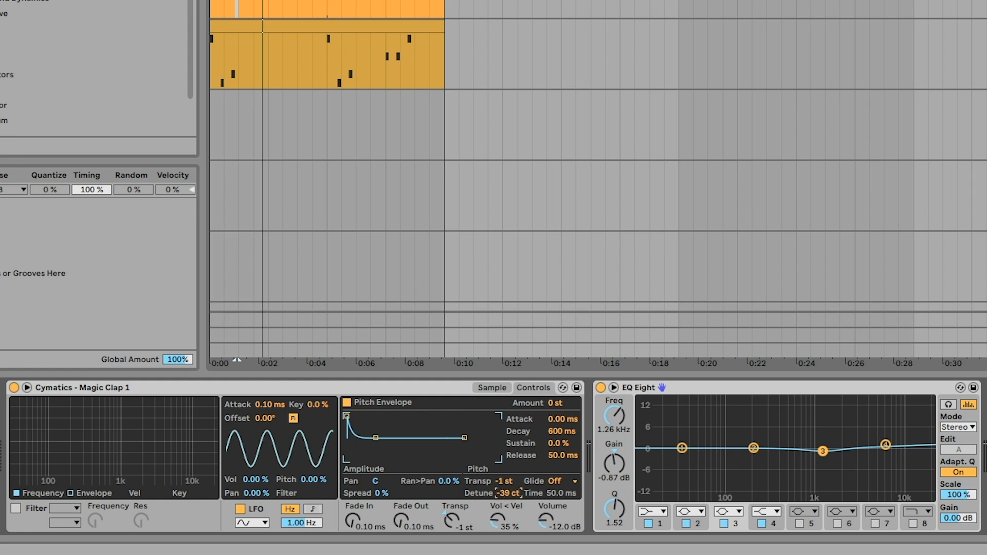
pyautogui.moveTo(504, 490); pyautogui.dragTo(505, 500)
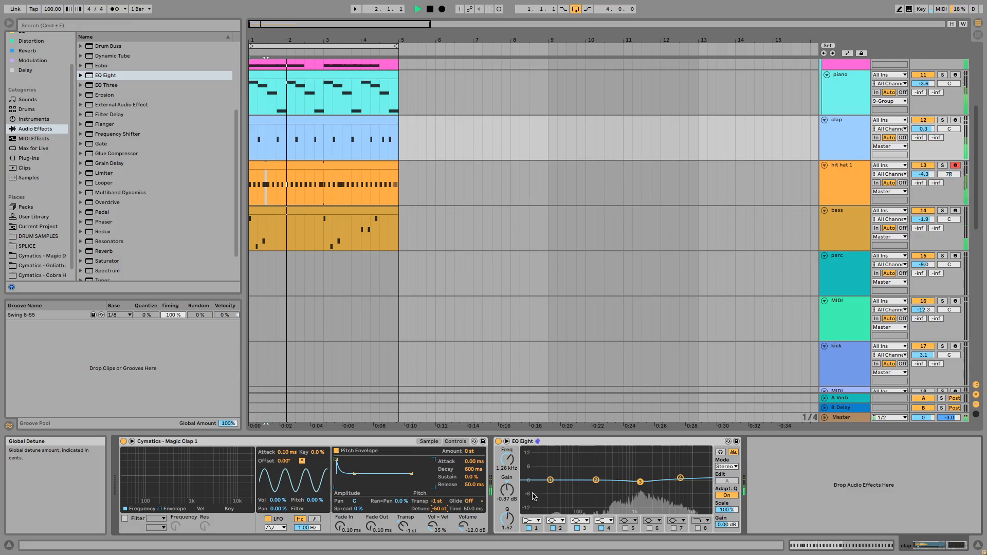
pyautogui.moveTo(594, 480); pyautogui.dragTo(598, 478)
pyautogui.moveTo(507, 518); pyautogui.dragTo(507, 515)
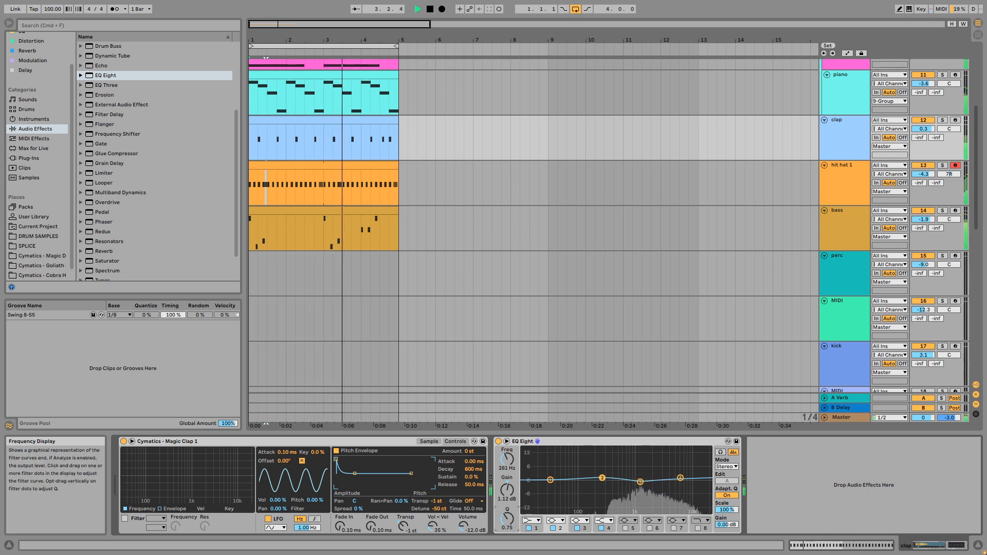
pyautogui.moveTo(602, 477); pyautogui.dragTo(612, 478)
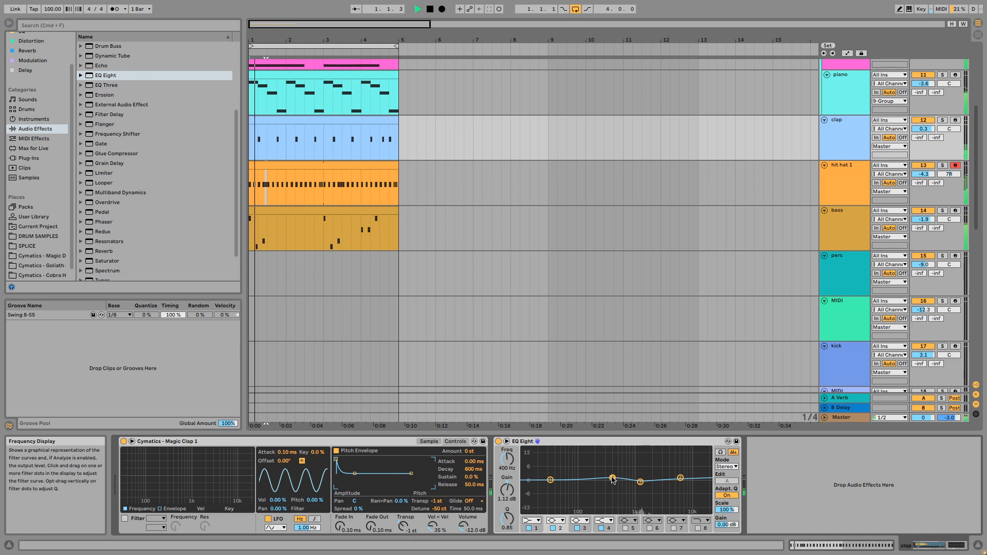
pyautogui.moveTo(507, 528); pyautogui.dragTo(507, 525)
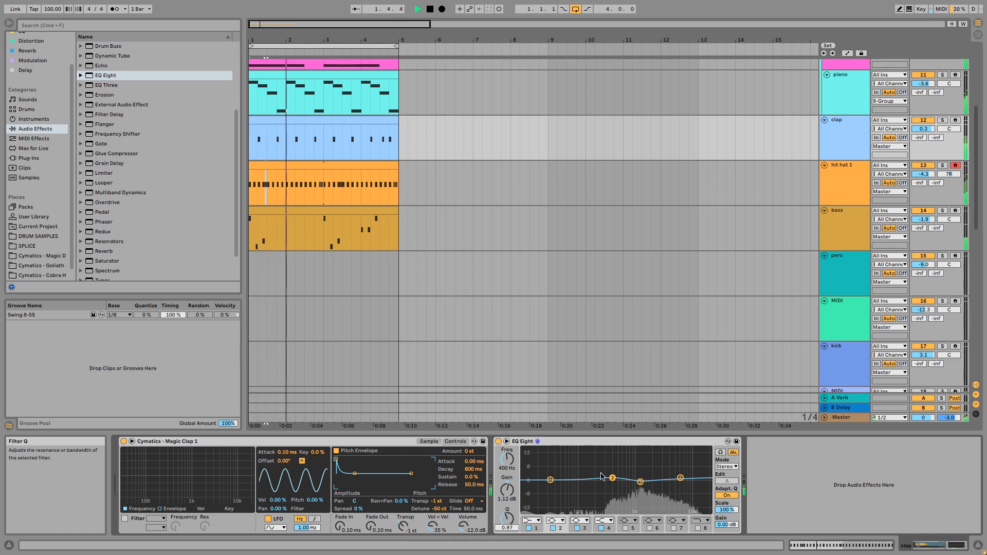
pyautogui.moveTo(613, 480); pyautogui.dragTo(613, 480)
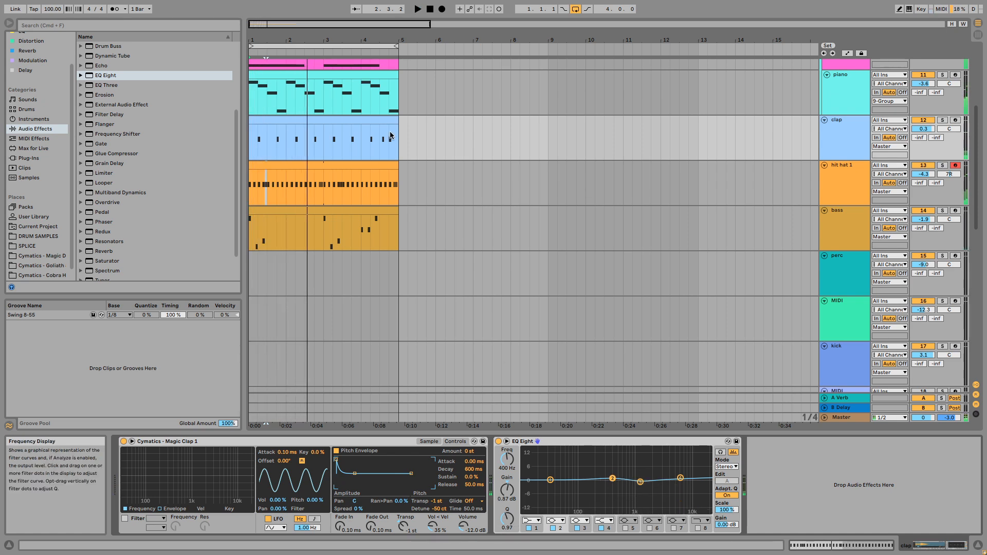
# Lower the volume of the group holding the pads and piano to -1.6 dB during playback.
pyautogui.press('space')
pyautogui.scroll(2, 842, 164)
pyautogui.scroll(2, 843, 164)
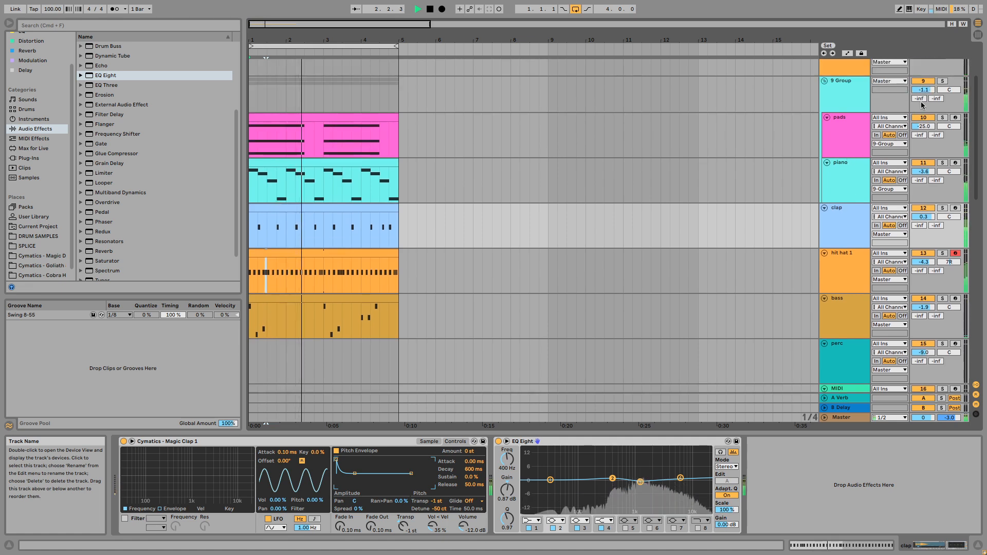
pyautogui.moveTo(923, 89); pyautogui.dragTo(922, 92)
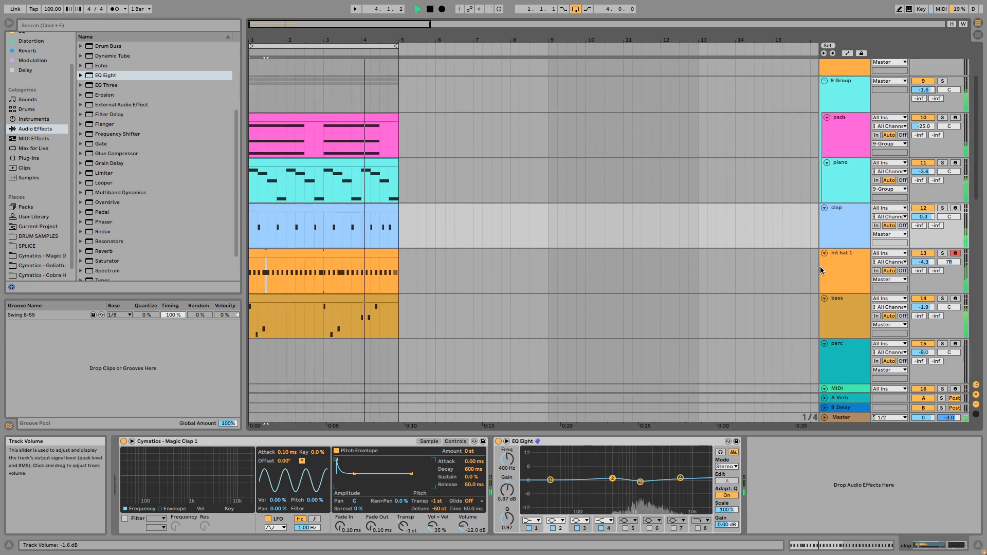
# Stop playback and insert a new MIDI track directly below the clap track.
pyautogui.click(838, 217)
pyautogui.press('space')
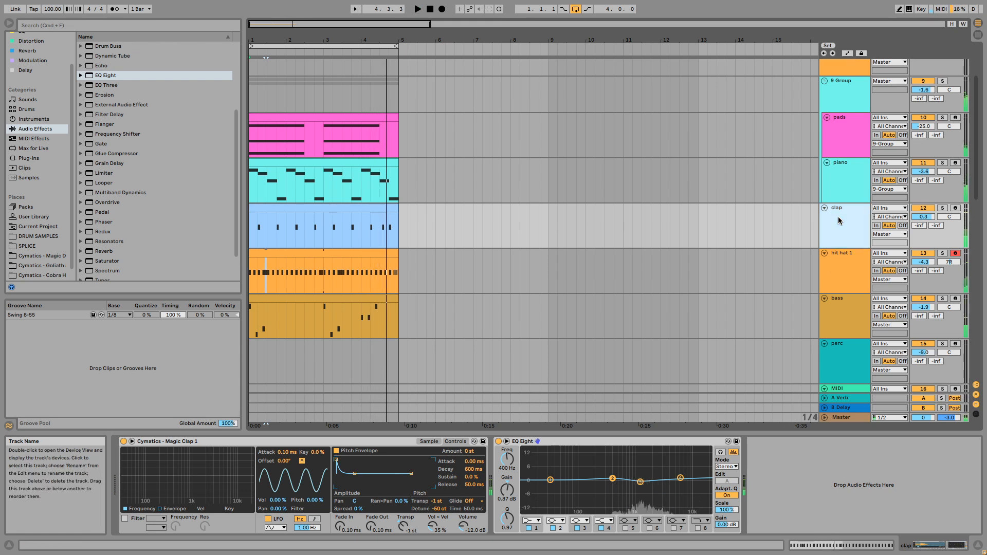
pyautogui.press('super+shift+t')
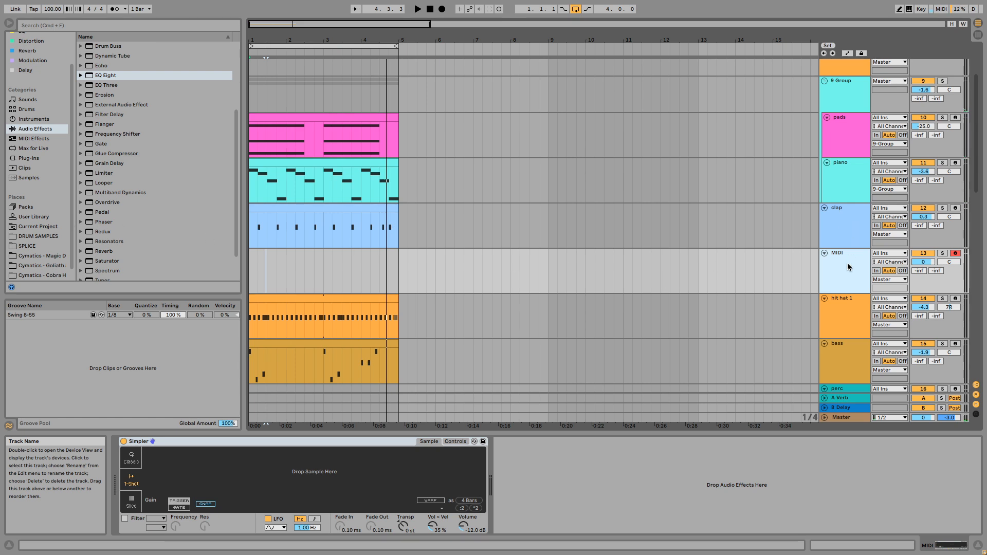
# Audition the kick one-shots in the Cymatics Magic drum kit, from Magic Kick 9 through Magic Kick 16.
pyautogui.scroll(-1, 58, 266)
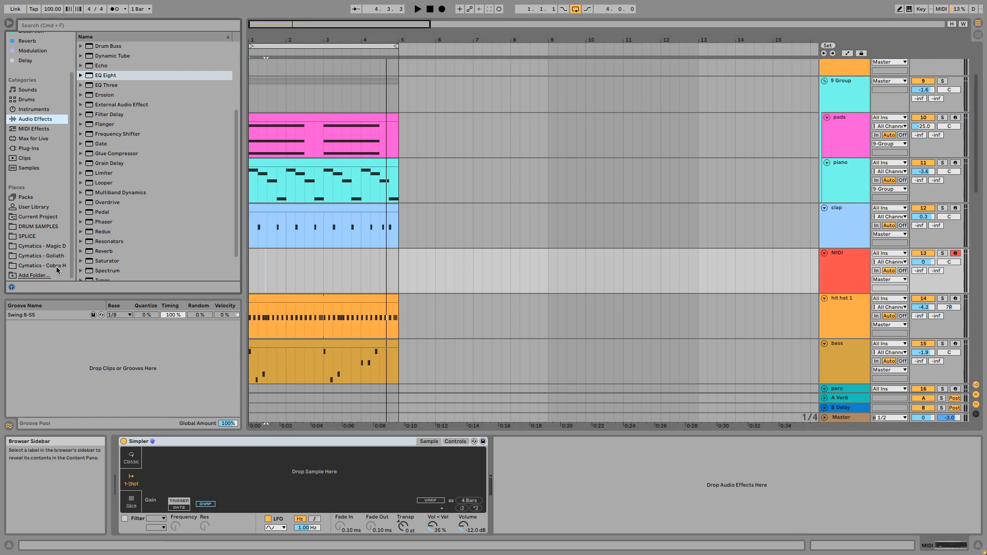
pyautogui.click(57, 265)
pyautogui.click(50, 246)
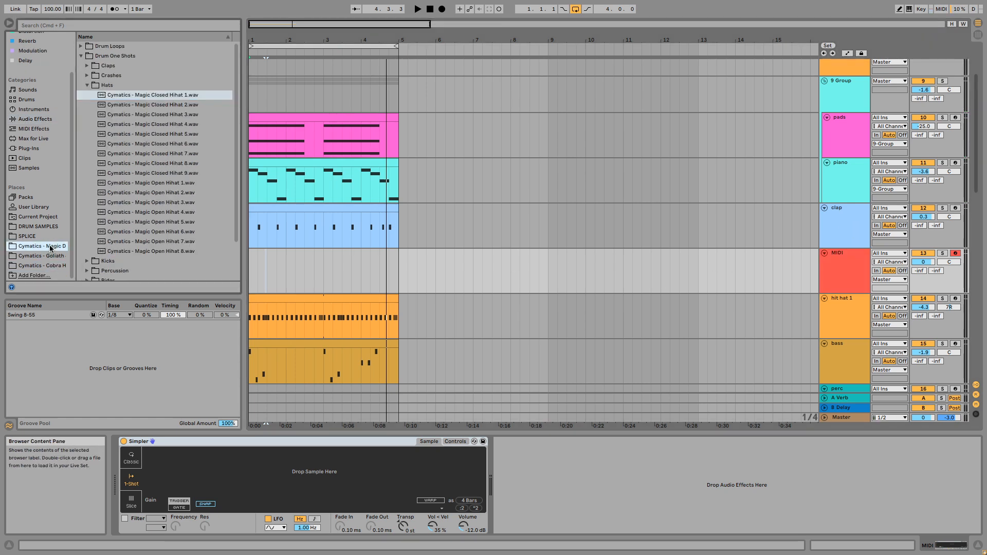
pyautogui.click(89, 86)
pyautogui.click(88, 95)
pyautogui.click(147, 184)
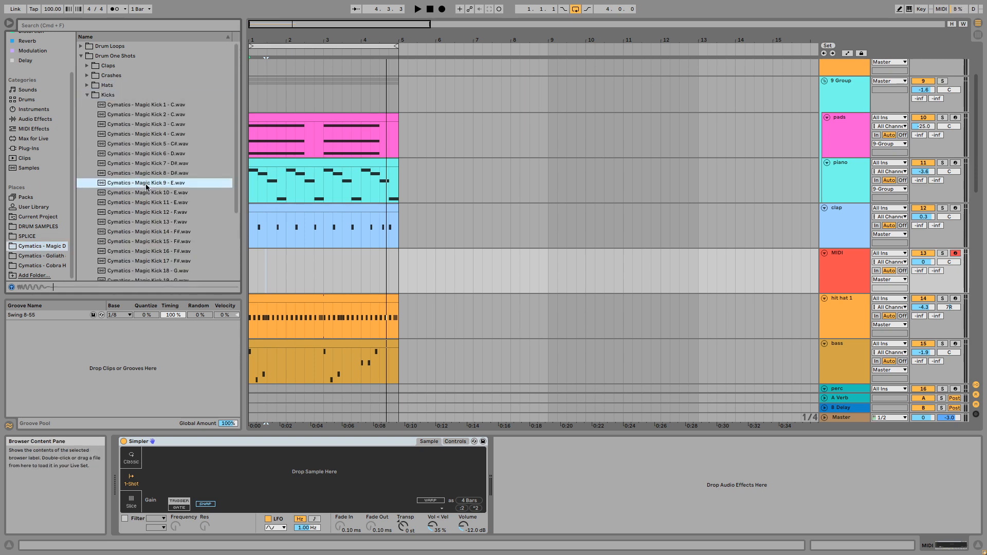
pyautogui.press('Down')
pyautogui.press('Down')
pyautogui.press('Down')
pyautogui.press('Down')
pyautogui.press('Down')
pyautogui.press('Down')
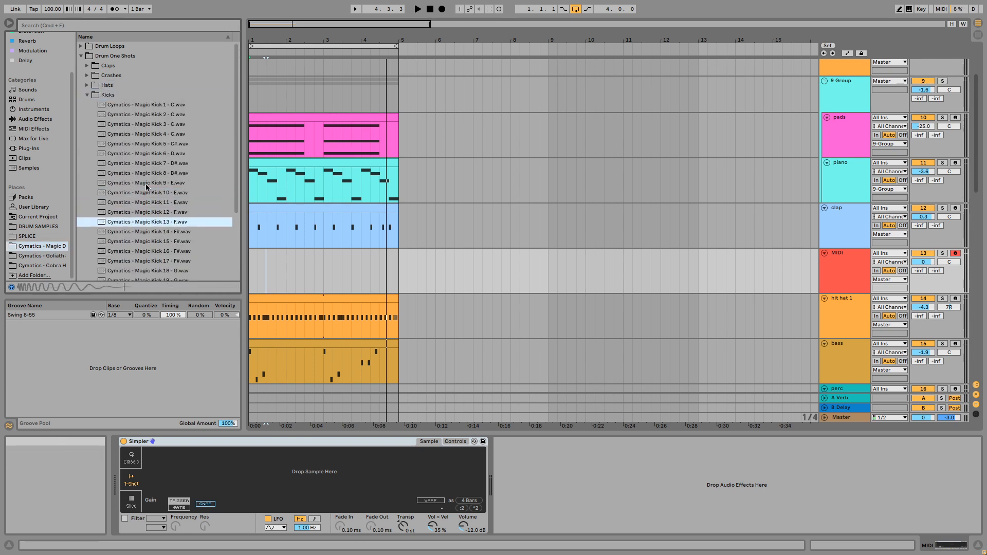
pyautogui.press('Down')
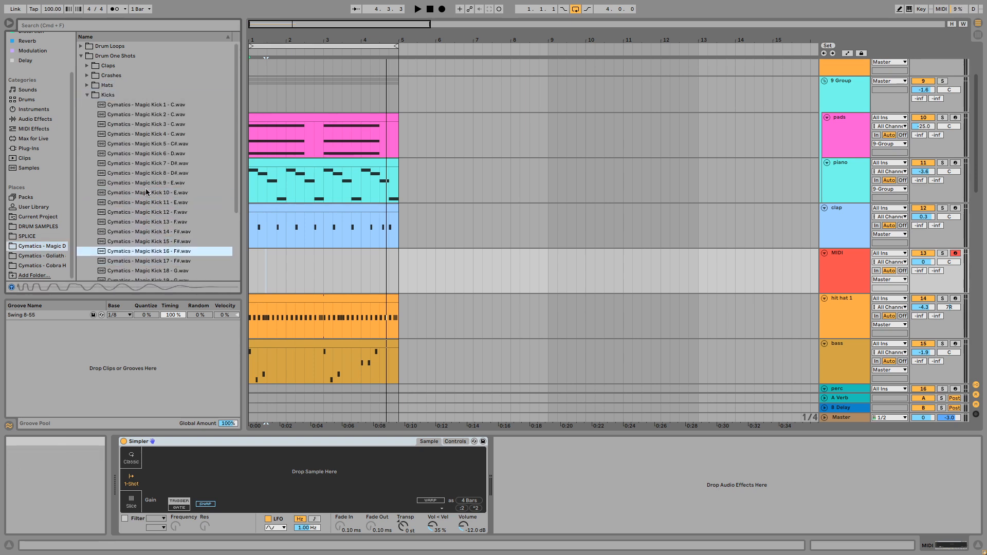
# Create a four-bar MIDI clip on the new track, name the track kick and load Cymatics - Magic Kick 16 - F#.wav into its Simpler.
pyautogui.doubleClick(389, 259)
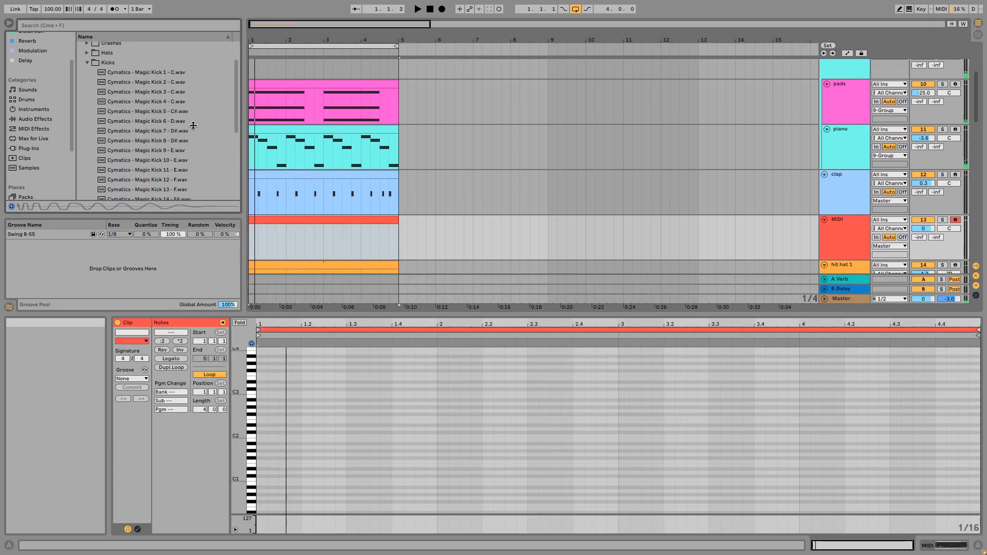
pyautogui.click(856, 242)
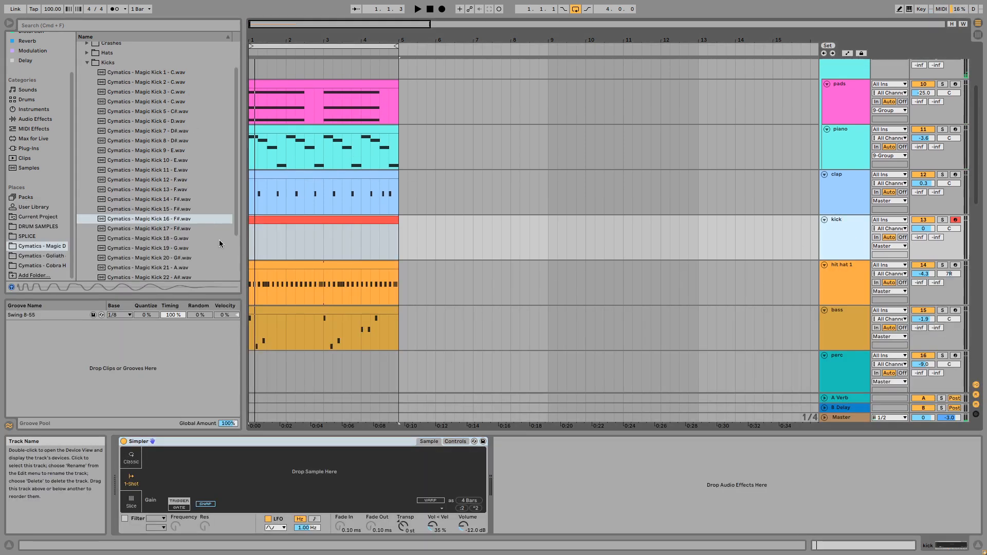
pyautogui.click(120, 226)
pyautogui.moveTo(118, 221); pyautogui.dragTo(248, 451)
pyautogui.doubleClick(143, 219)
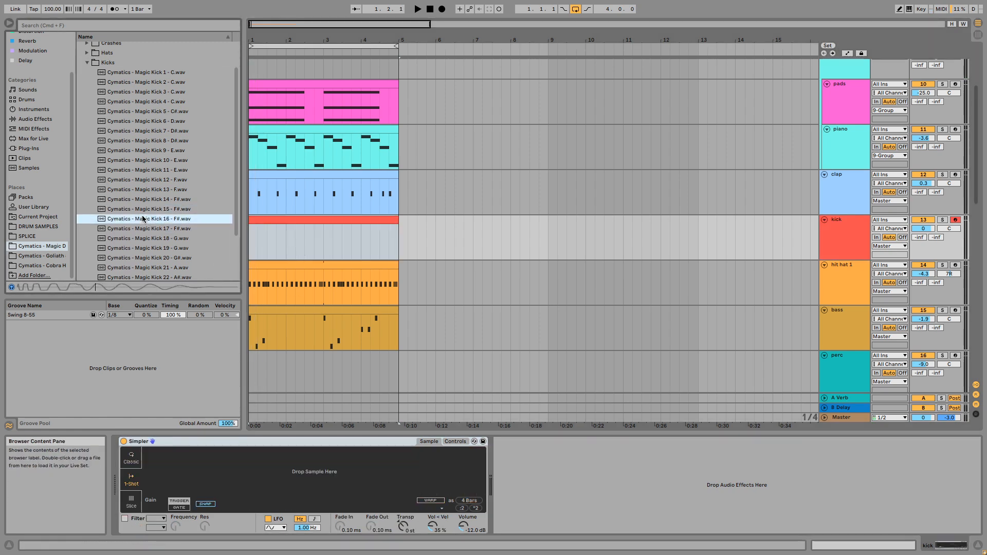
# Draw sixteenth-note C3 kicks in the kick clip at 1.1.1, 1.1.4, 1.2.3, 2.1.1, 2.2.3 and 2.3.3.
pyautogui.click(273, 220)
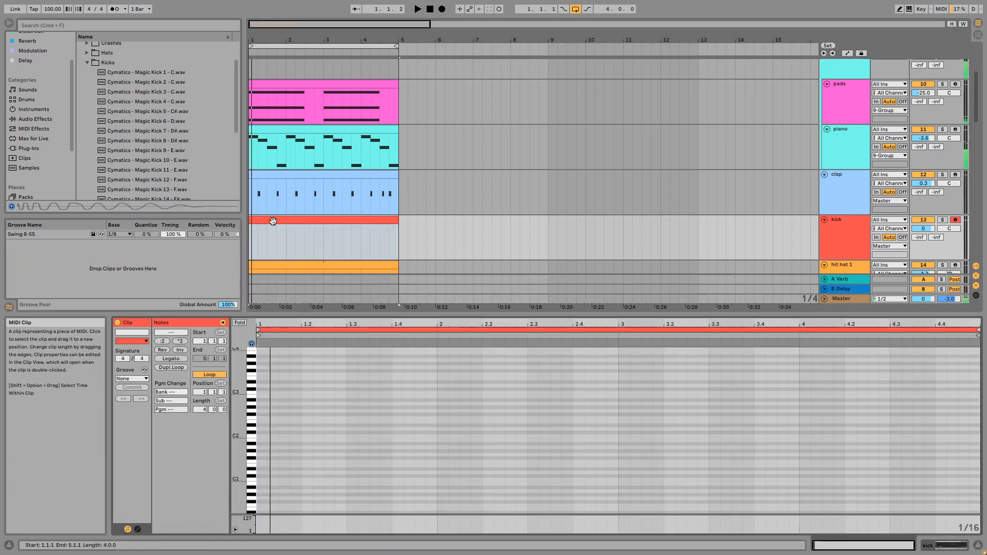
pyautogui.click(263, 392)
pyautogui.click(293, 392)
pyautogui.click(331, 393)
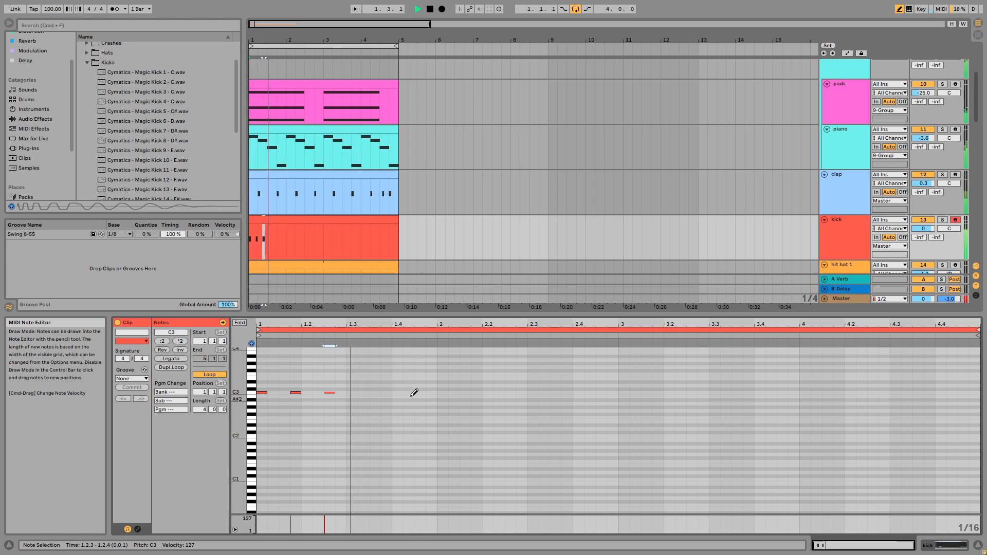
pyautogui.click(441, 392)
pyautogui.press('space')
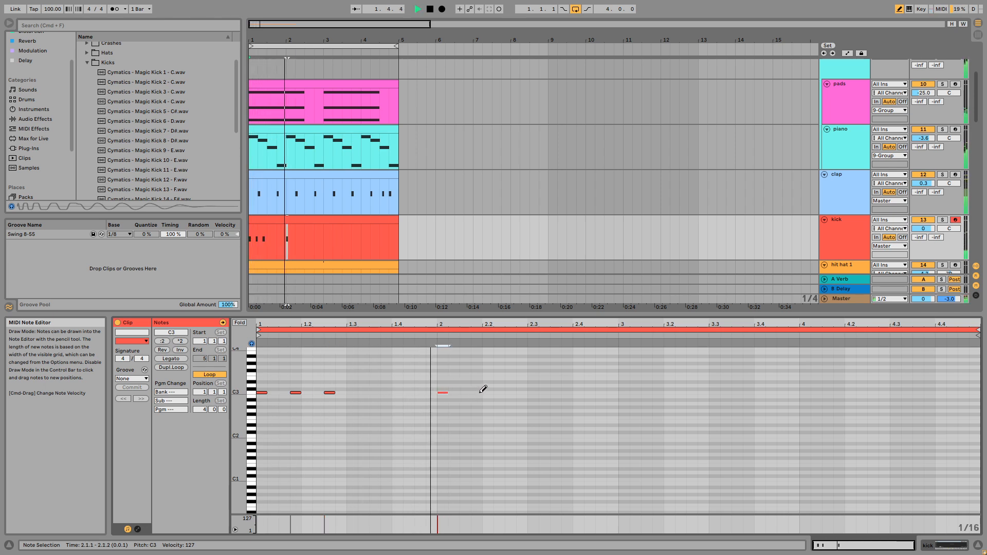
pyautogui.click(510, 392)
pyautogui.click(557, 392)
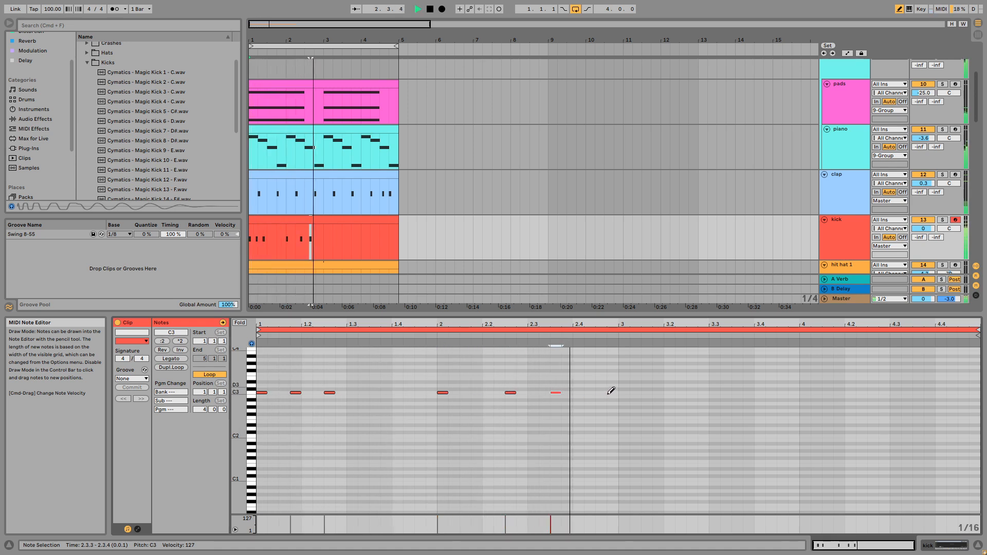
# Duplicate the first two bars of kick notes into bars 3 and 4.
pyautogui.press('b')
pyautogui.moveTo(617, 385); pyautogui.dragTo(215, 452)
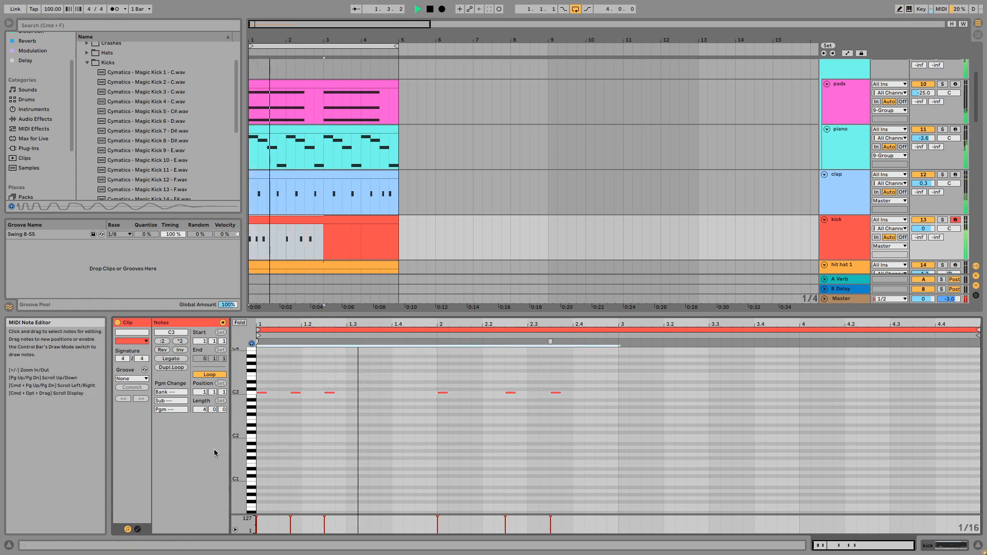
pyautogui.press('super+d')
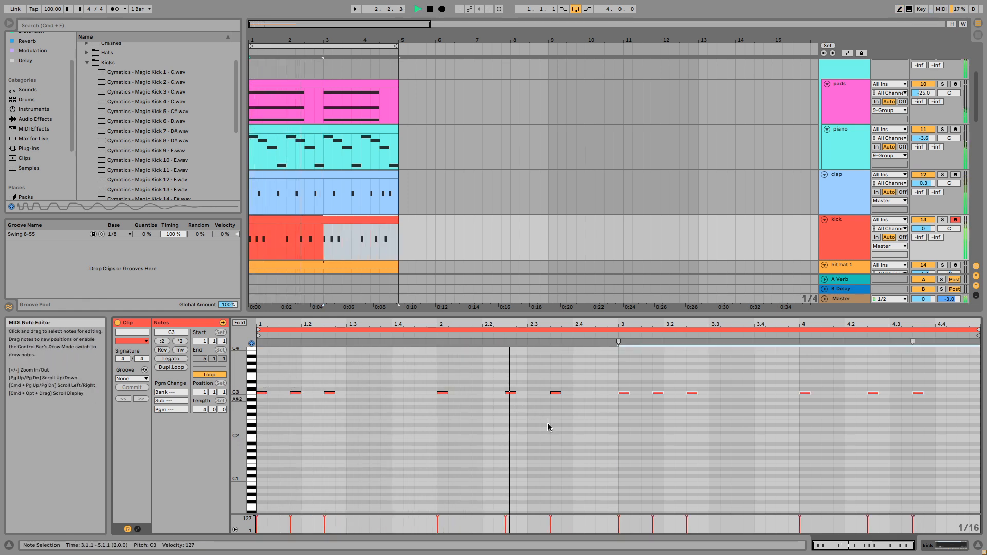
# Add C3 kick notes at 3.3.3, 3.4.2 and 4.1.4 and play the loop from 3.4.1.
pyautogui.click(549, 427)
pyautogui.press('b')
pyautogui.click(737, 392)
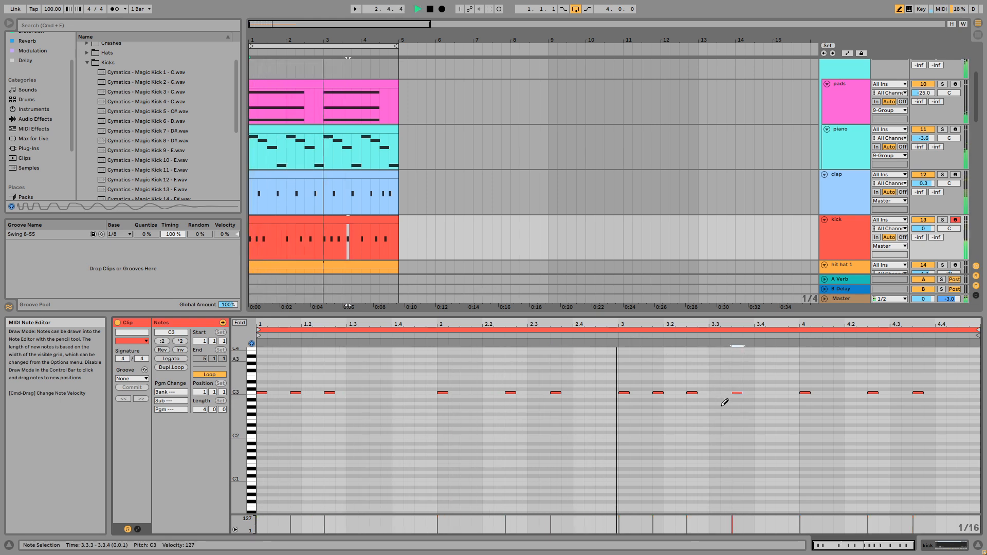
pyautogui.click(769, 392)
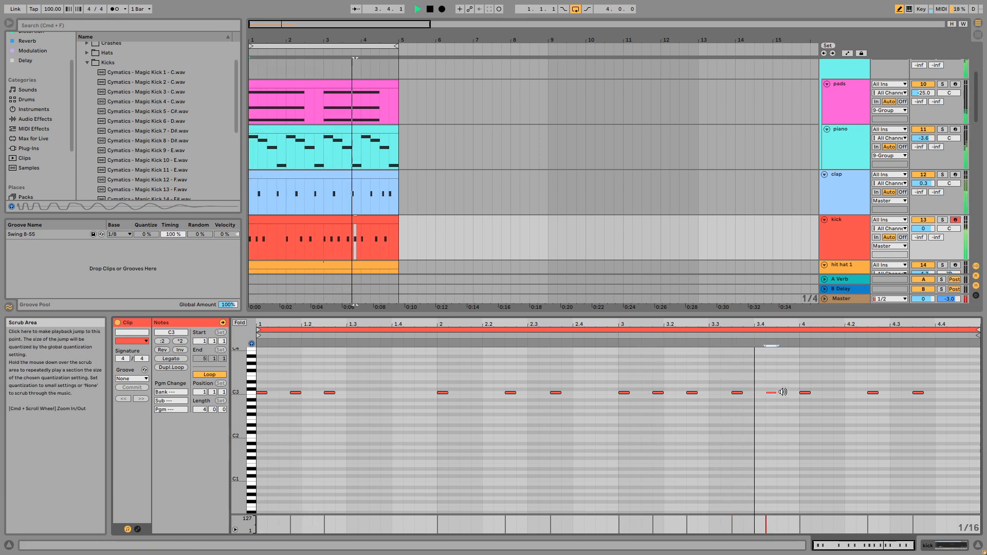
pyautogui.press('space')
pyautogui.press('space')
pyautogui.click(841, 391)
pyautogui.click(358, 253)
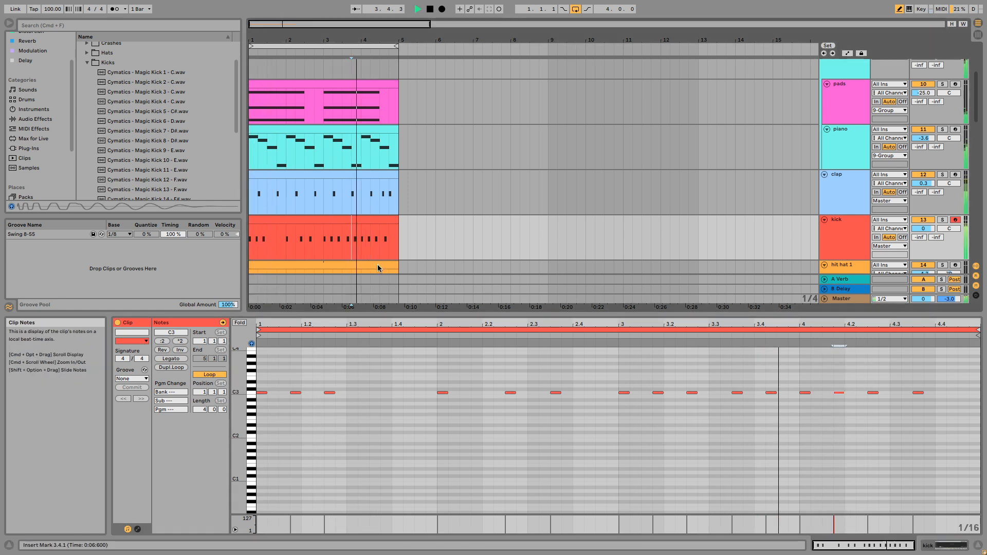
# Add two consecutive C3 kick notes at 4.4.1 and 4.4.2 and play the loop from 4.3.1.
pyautogui.press('space')
pyautogui.click(941, 392)
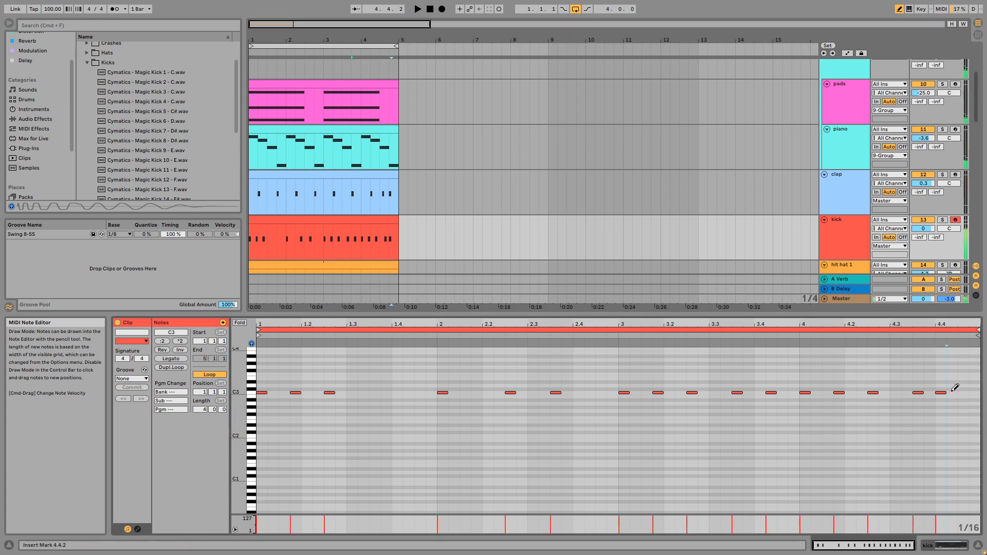
pyautogui.click(377, 244)
pyautogui.press('space')
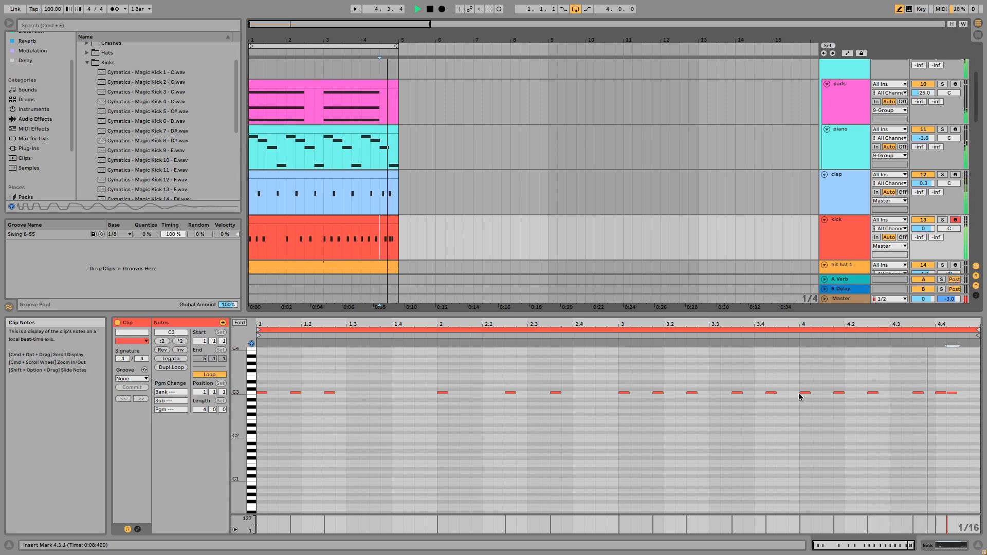
# Play the pattern from bar 3, delete the kick note at 3.4.2 and stop playback.
pyautogui.click(625, 337)
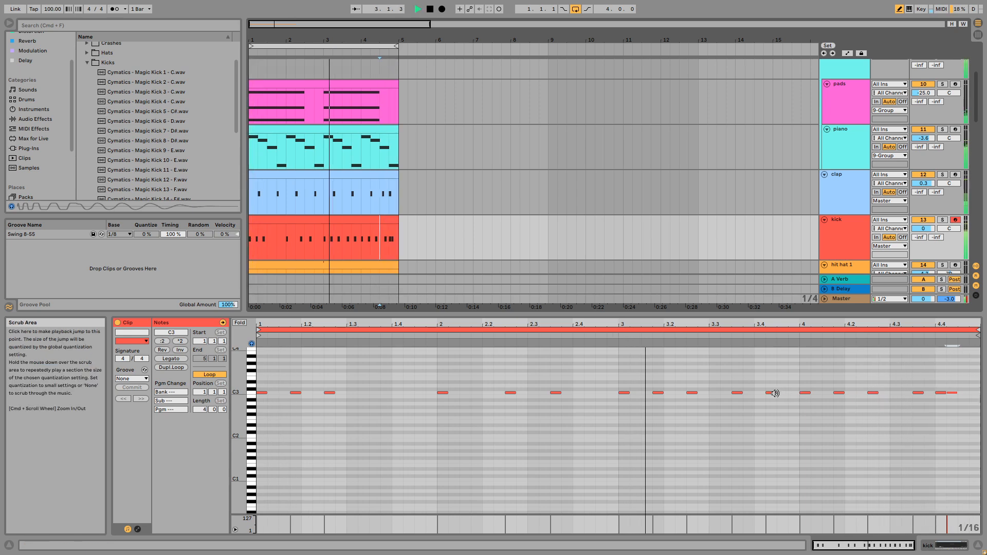
pyautogui.doubleClick(774, 393)
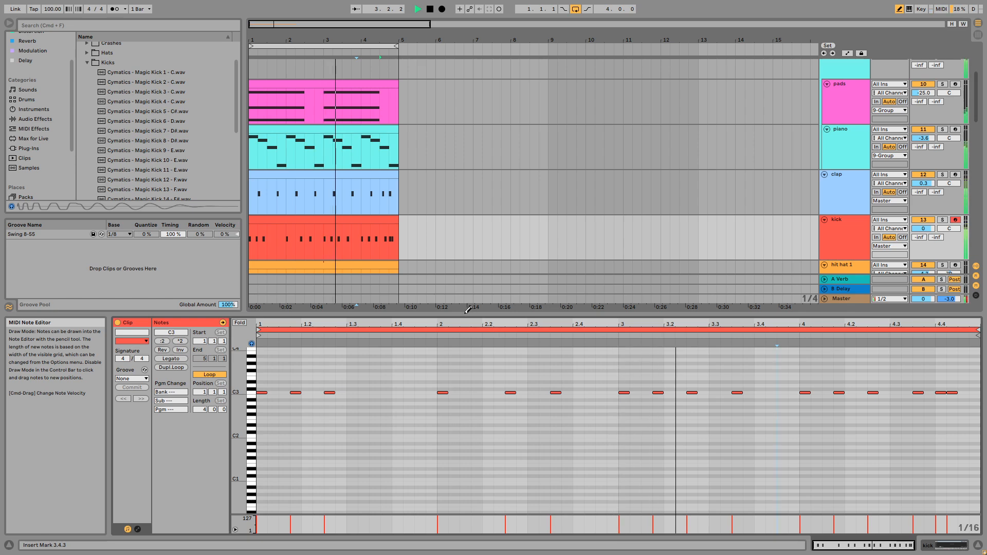
pyautogui.moveTo(469, 310); pyautogui.dragTo(481, 392)
pyautogui.press('space')
# Try replacing the kick sample with Magic Kick 17, 18, 20 and 22 in Hot-Swap Mode during playback.
pyautogui.click(856, 241)
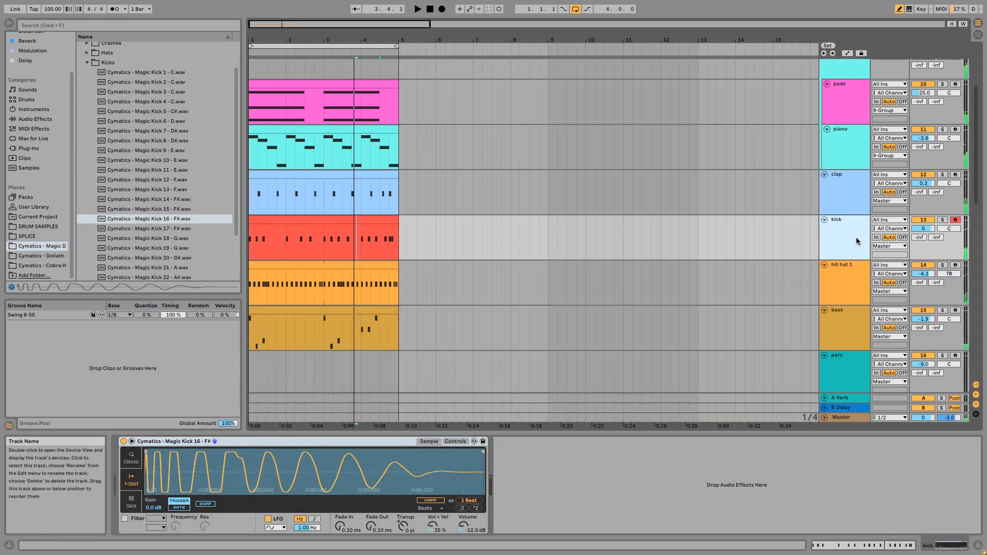
pyautogui.click(481, 491)
pyautogui.press('Down')
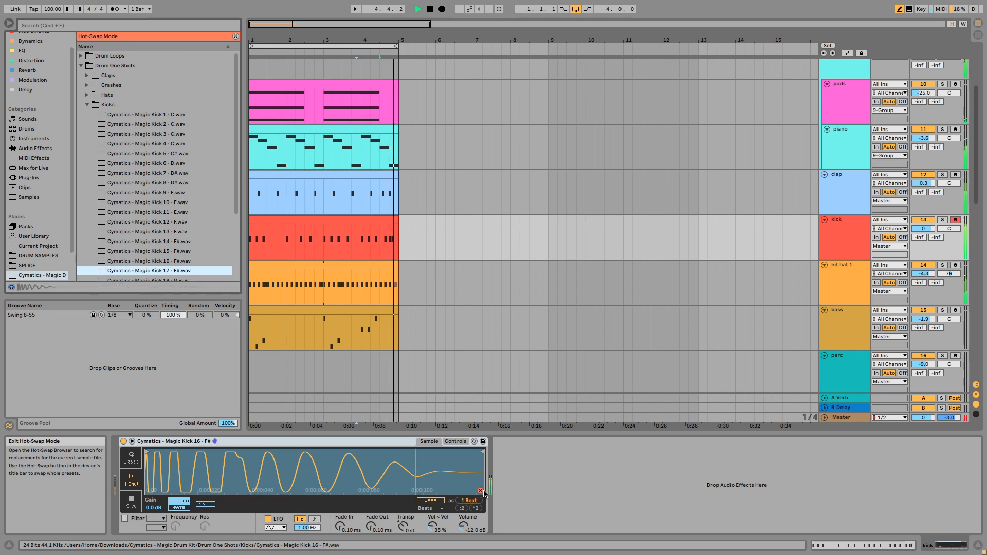
pyautogui.press('Return')
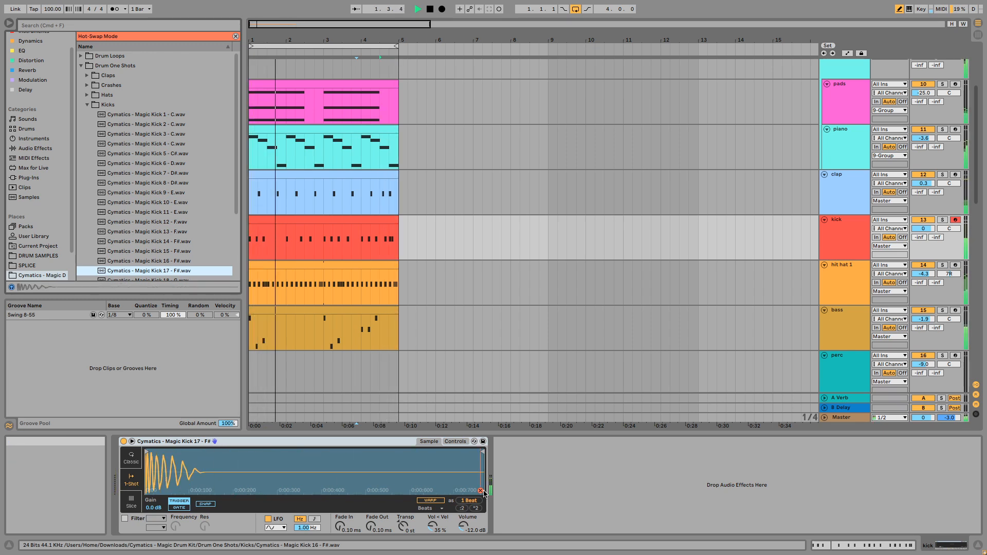
pyautogui.press('Down')
pyautogui.press('Return')
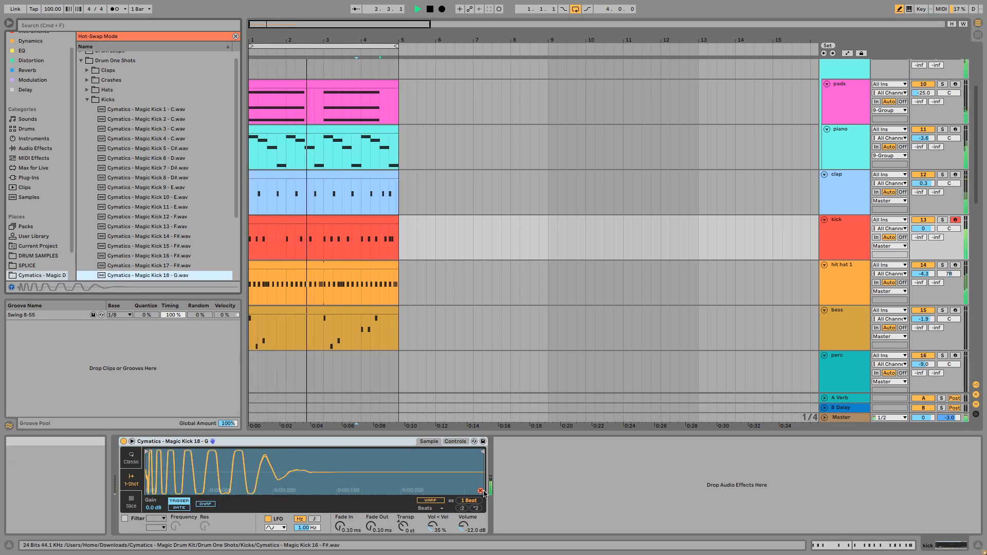
pyautogui.press('Down')
pyautogui.press('Return')
pyautogui.press('Down')
pyautogui.press('Return')
pyautogui.press('Down')
pyautogui.press('Down')
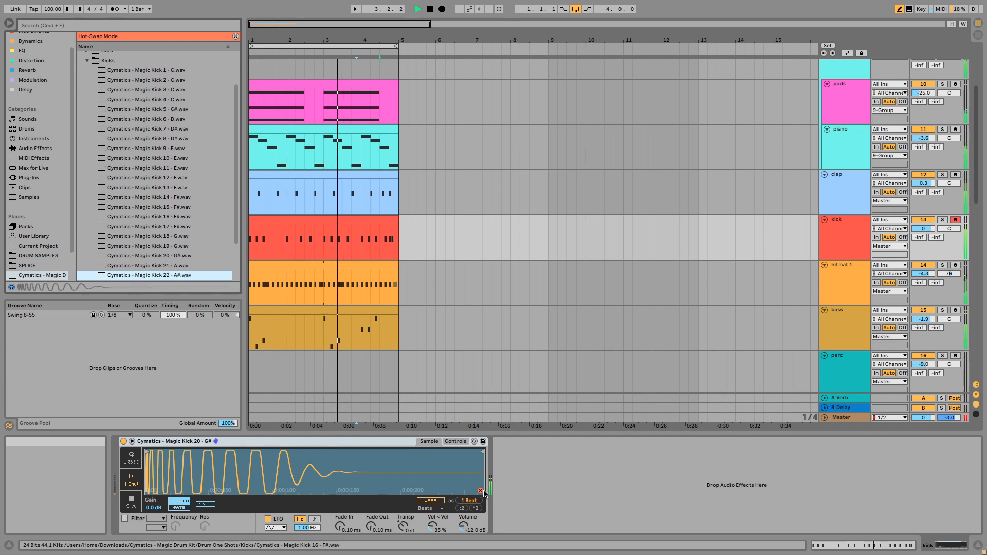
pyautogui.press('Return')
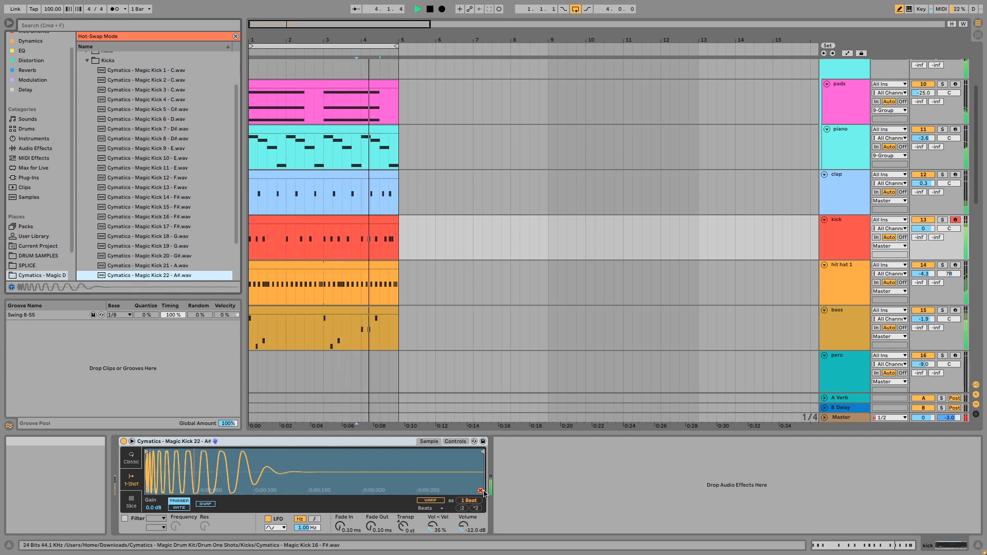
# Hot-swap the kick sample from Magic Kick 9 onward during playback and settle on Cymatics - Magic Kick 16 - F#.wav.
pyautogui.press('Left')
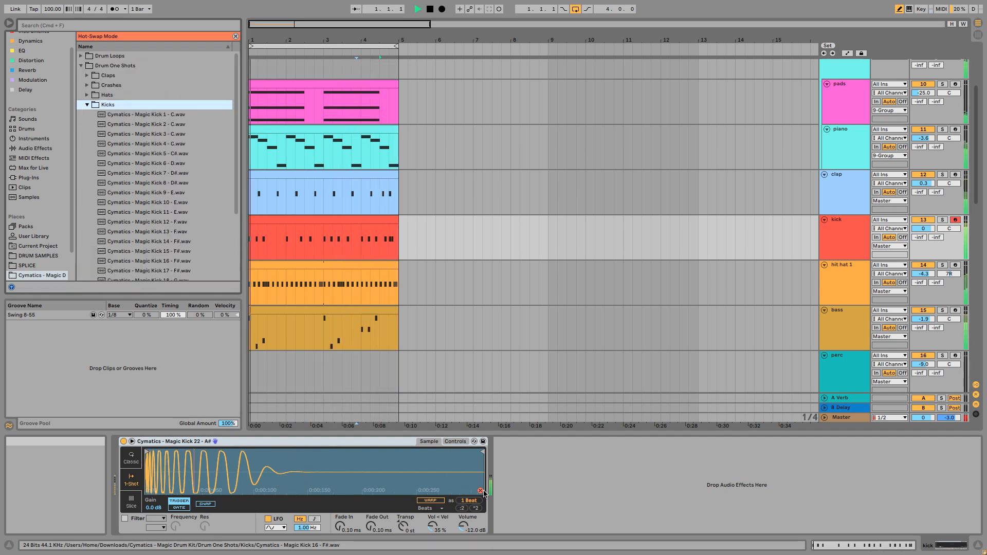
pyautogui.doubleClick(168, 194)
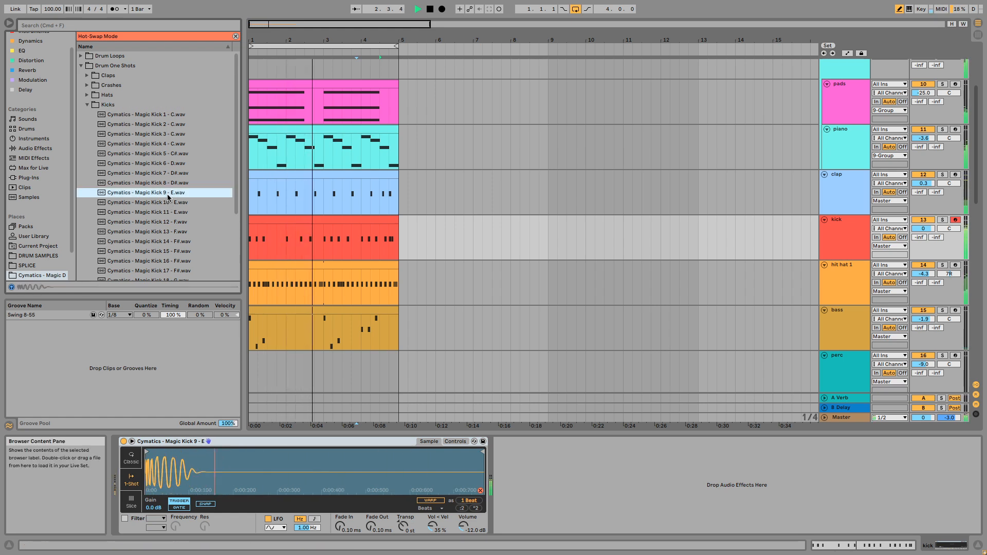
pyautogui.press('Down')
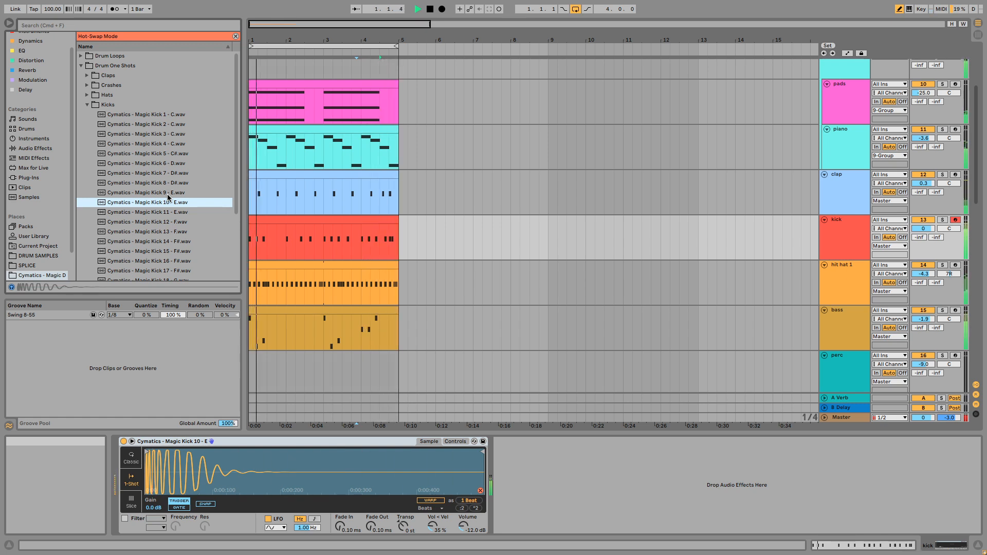
pyautogui.press('Down')
pyautogui.press('Down')
pyautogui.press('Down')
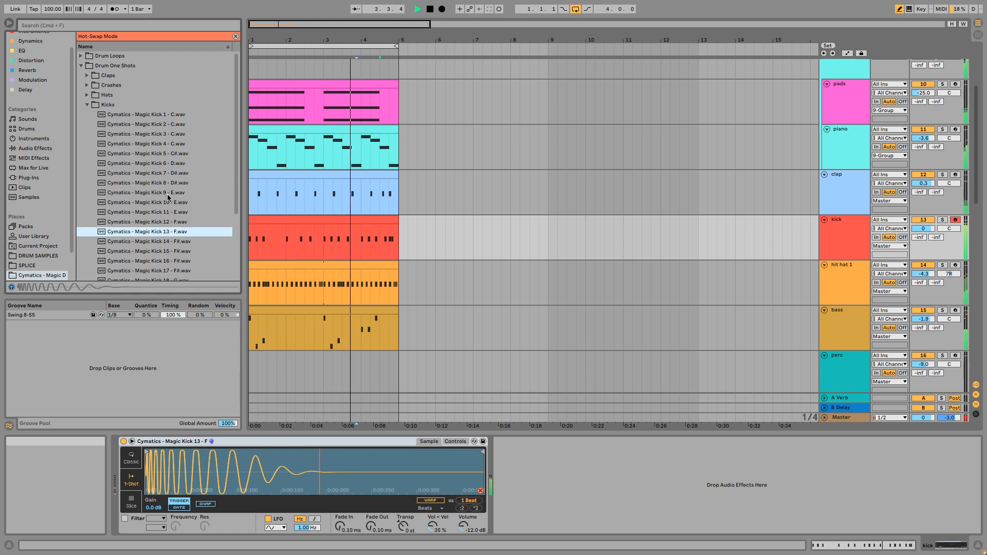
pyautogui.press('Down')
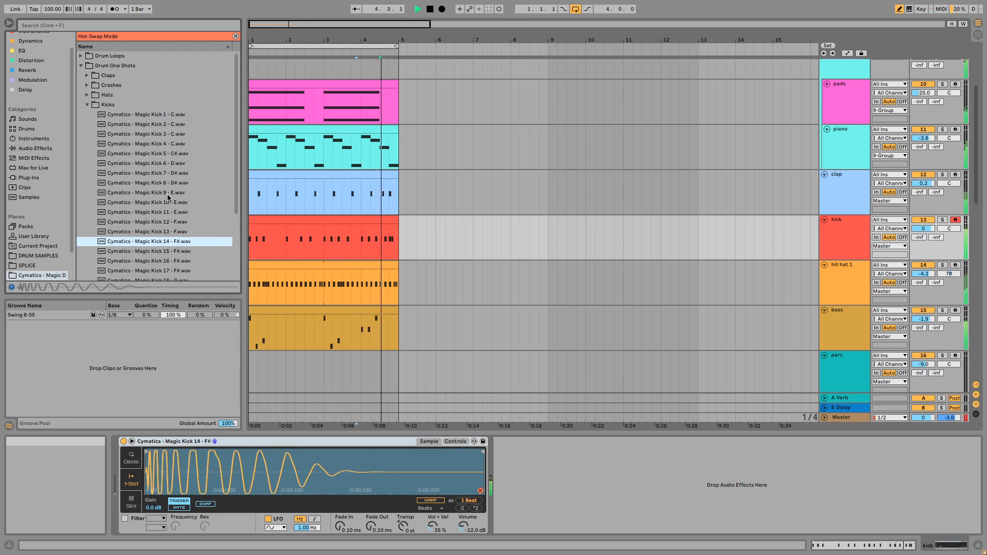
pyautogui.press('Down')
pyautogui.press('Down')
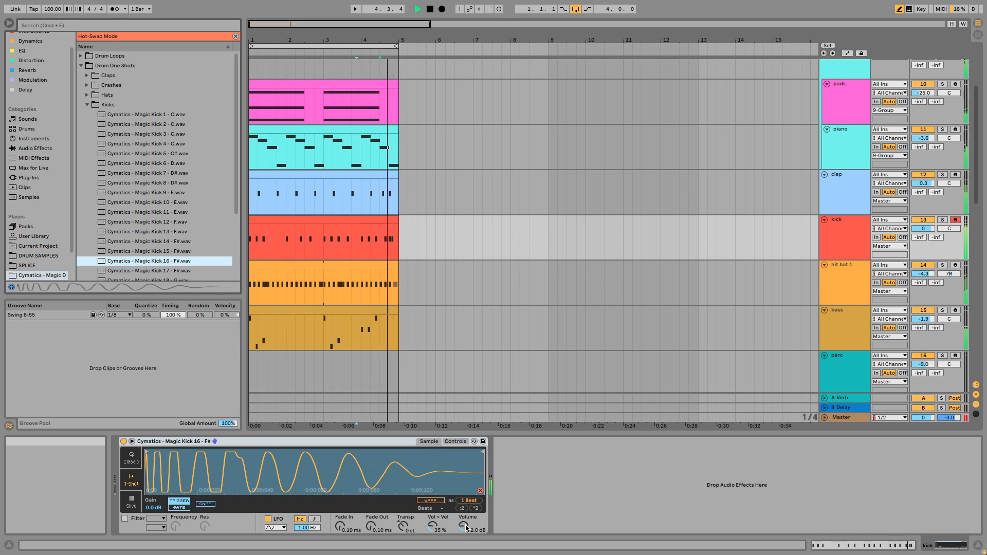
# Set the kick Simpler's volume to -9.71 dB, open the DRUM SAMPLES folder for an instrument swap and stop playback.
pyautogui.moveTo(466, 525); pyautogui.dragTo(465, 521)
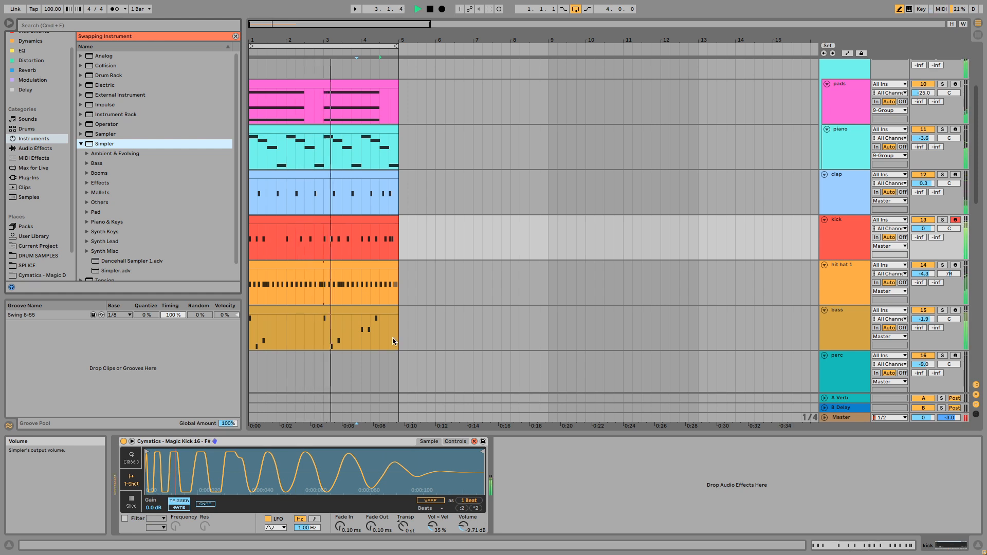
pyautogui.click(57, 255)
pyautogui.press('space')
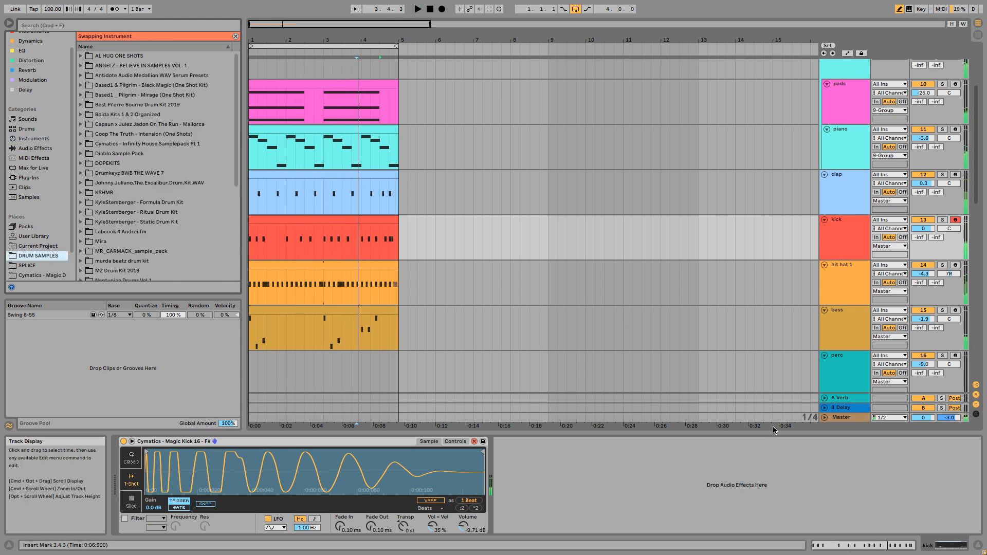
# Add a Glue Compressor with Soft clipping enabled to the Master track.
pyautogui.click(854, 419)
pyautogui.click(33, 139)
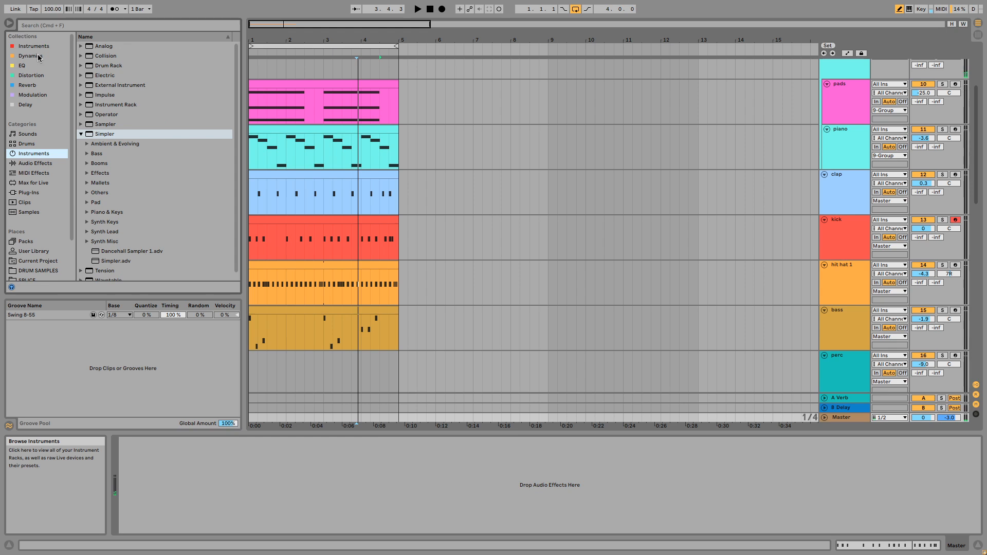
pyautogui.click(36, 163)
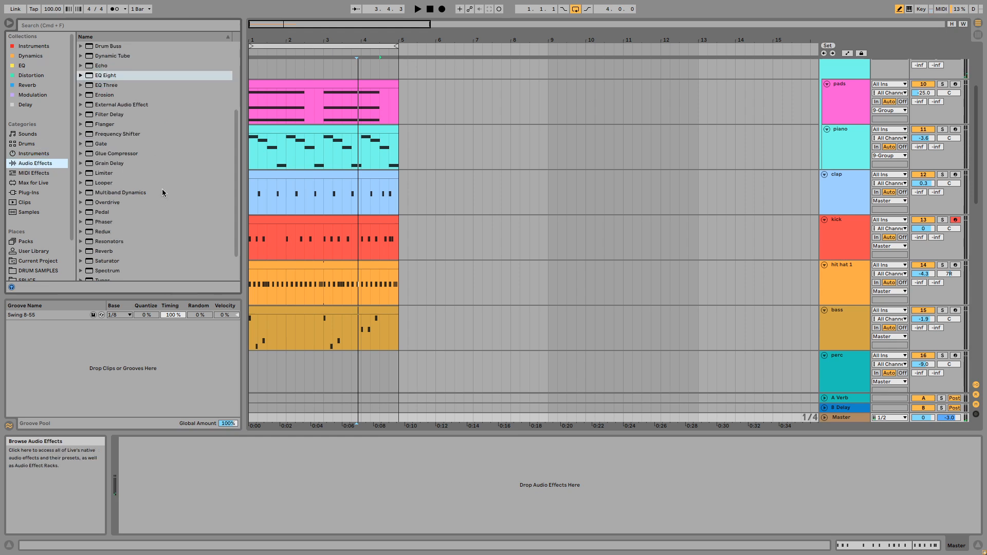
pyautogui.scroll(-3, 162, 192)
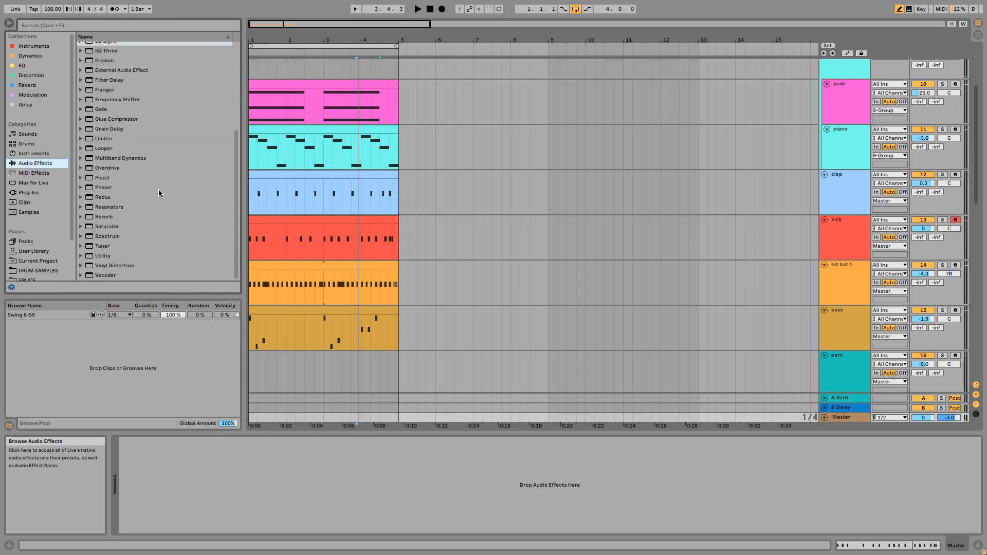
pyautogui.doubleClick(128, 119)
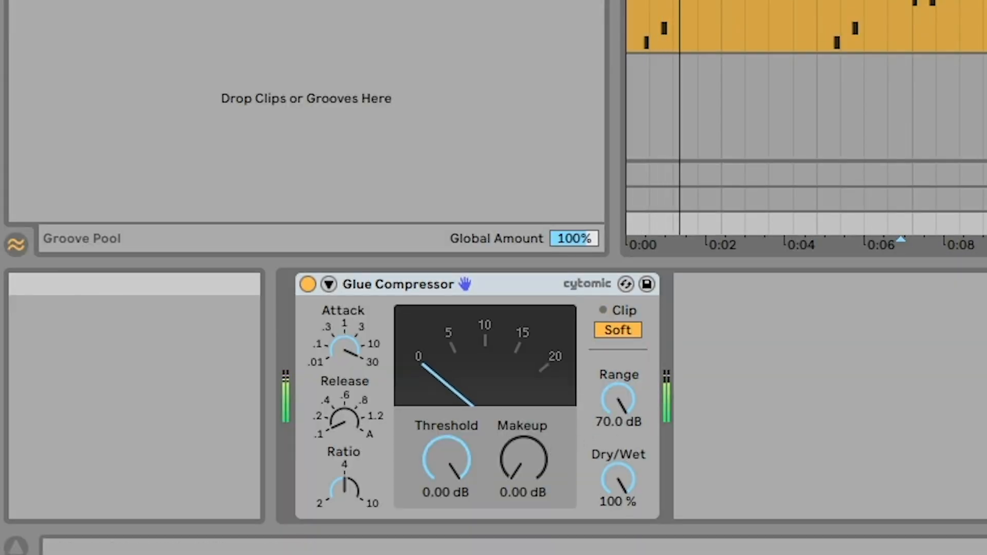
# Set the kick track's volume to 0.6 dB during playback.
pyautogui.scroll(-5, 806, 123)
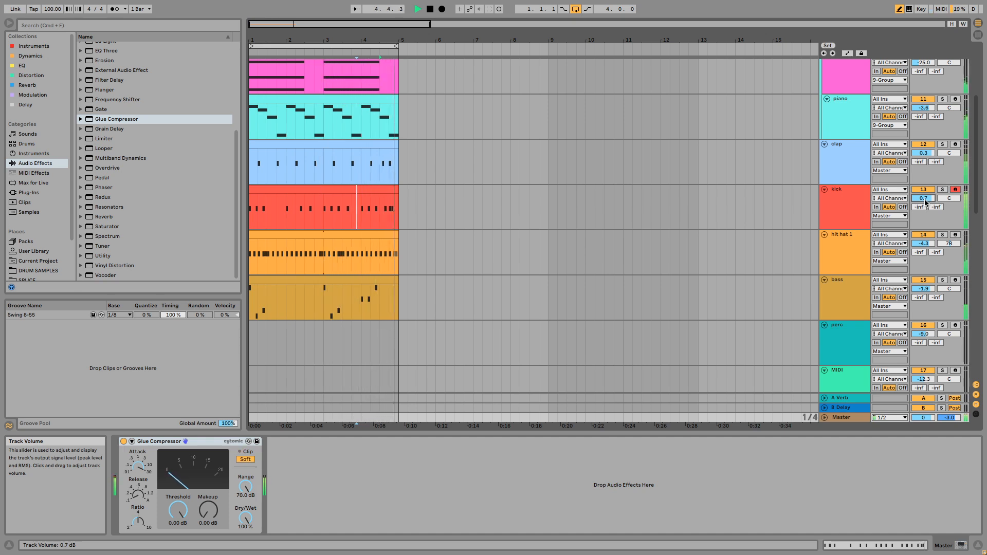
pyautogui.click(924, 202)
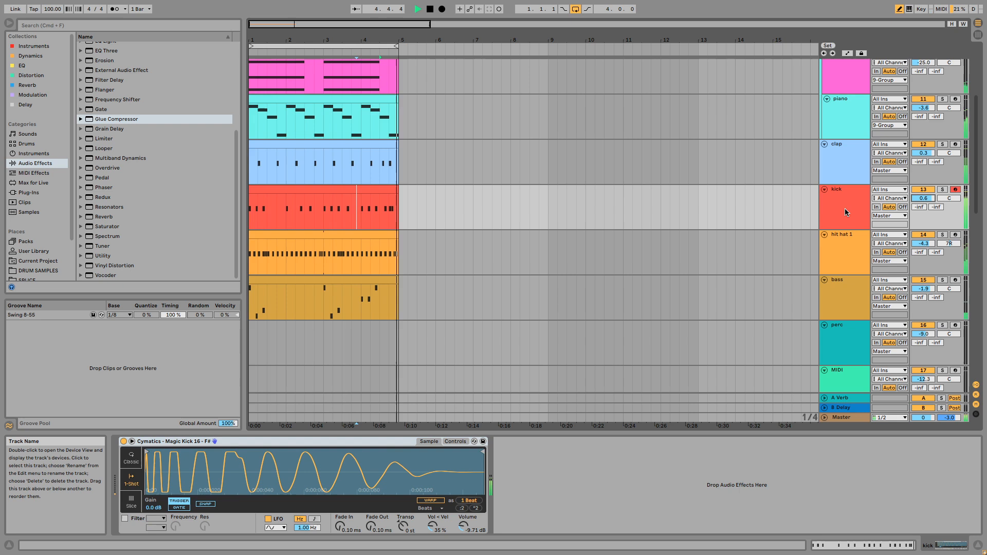
# Insert a MIDI track with Simpler above the kick, choose Cymatics - Magic Closed Hihat 3.wav and create an empty four-bar clip.
pyautogui.click(844, 180)
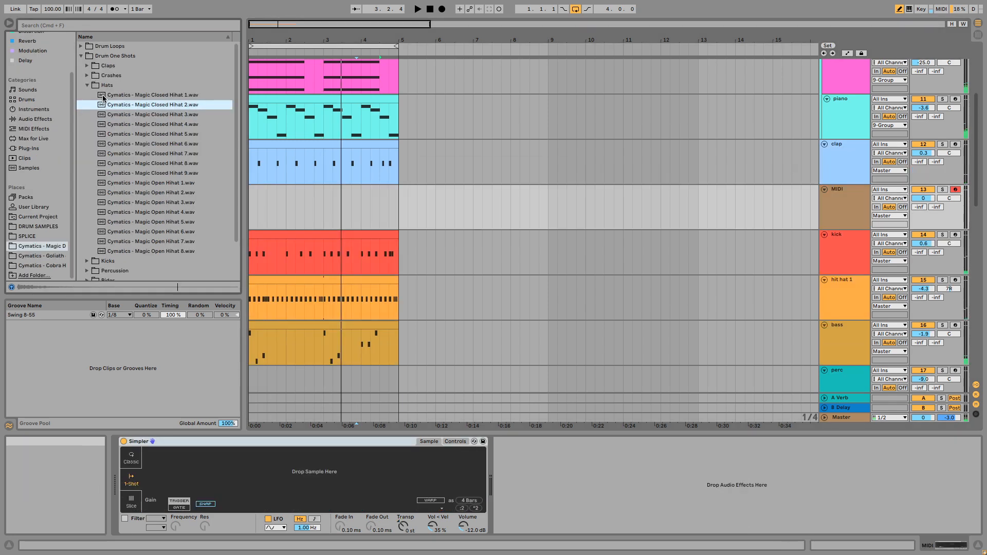
pyautogui.press('Down')
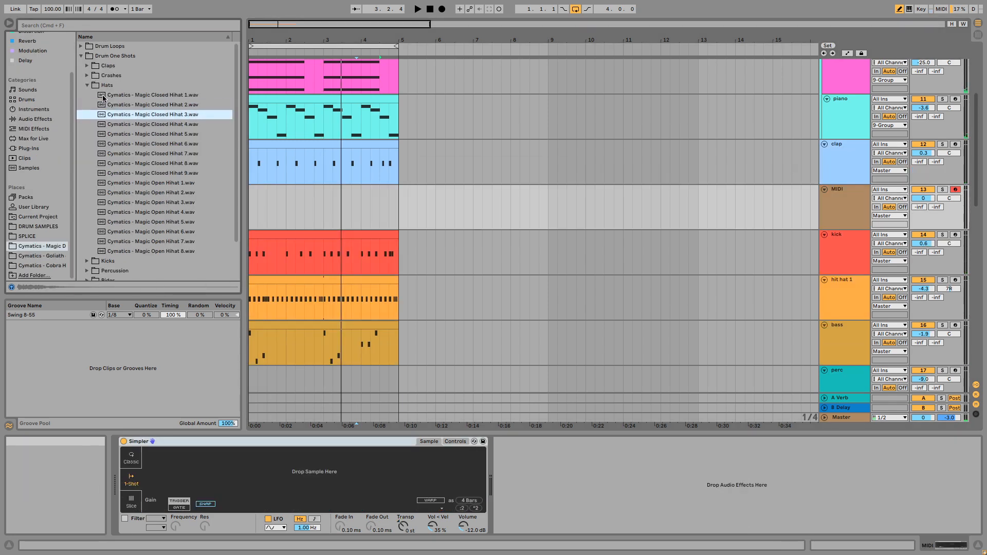
pyautogui.press('super+shift+m')
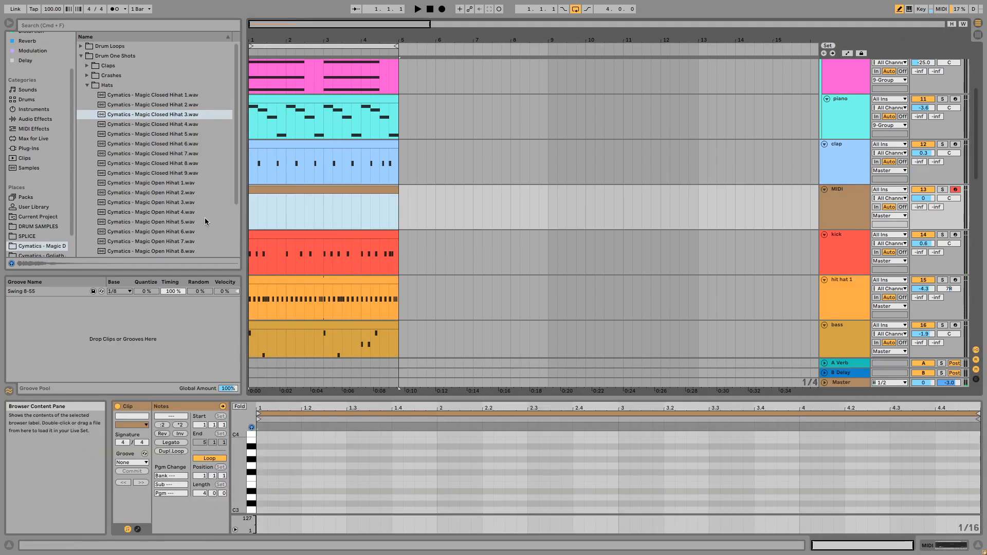
# Enlarge the note editor and draw sixteenth C3 notes at 1.1.3, 1.3.1, 1.3.2, 1.3.3 and 1.3.4 during playback.
pyautogui.press('space')
pyautogui.click(397, 405)
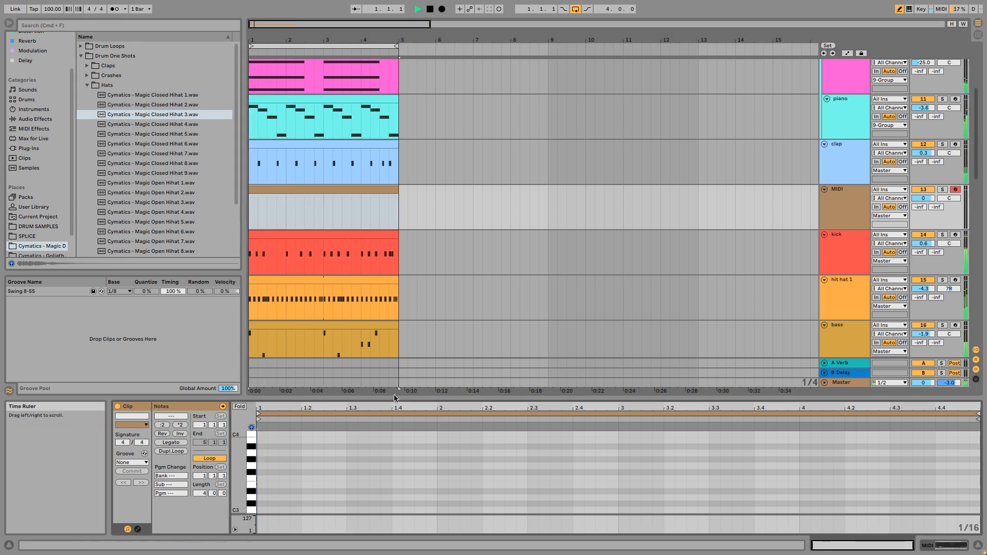
pyautogui.moveTo(395, 399); pyautogui.dragTo(391, 285)
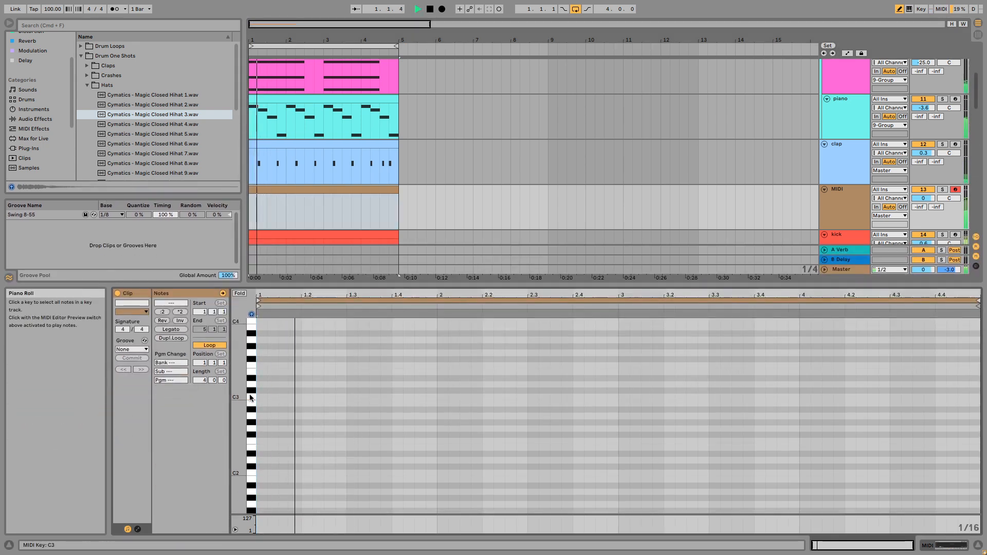
pyautogui.click(284, 397)
pyautogui.click(353, 396)
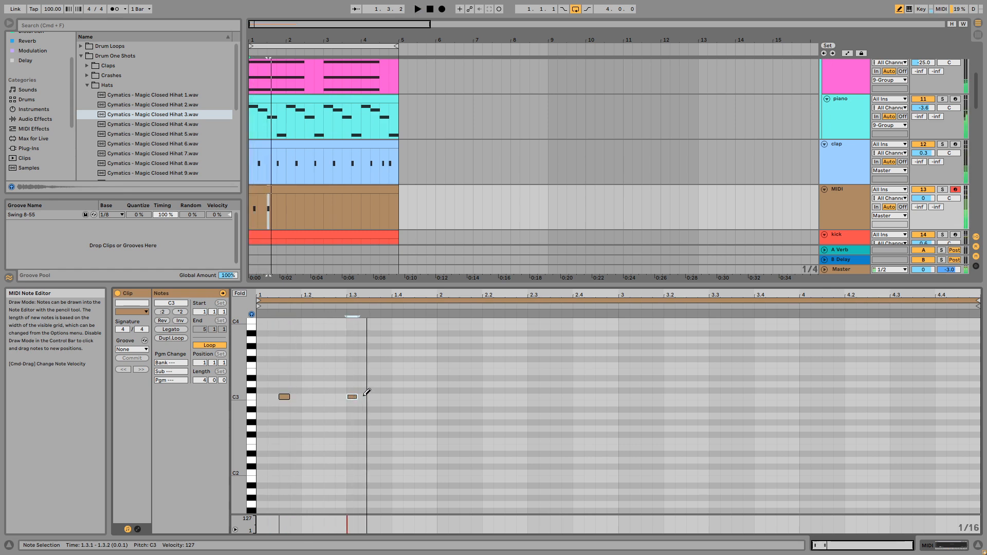
pyautogui.click(376, 396)
pyautogui.click(386, 396)
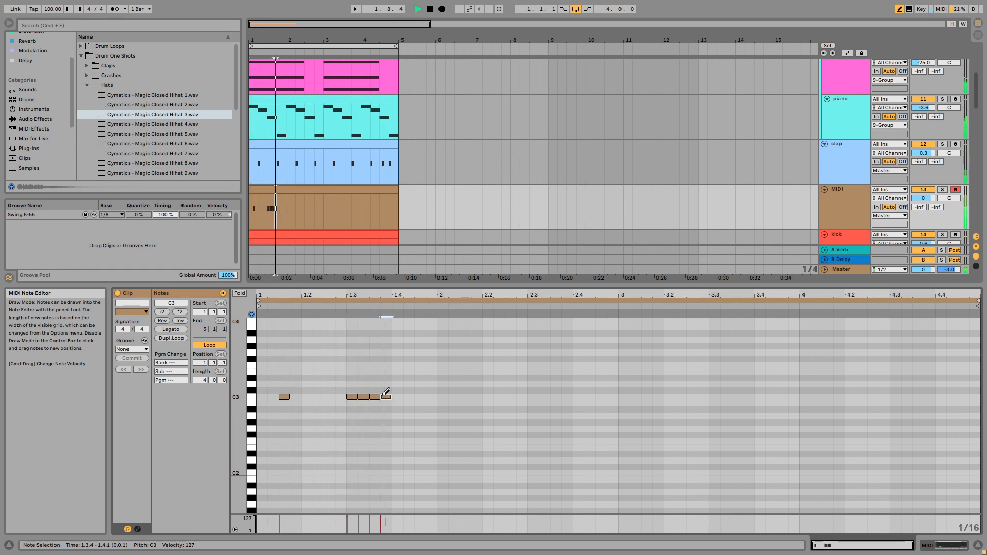
# Duplicate the five bar 1 notes into bar 2 and play the pattern.
pyautogui.press('b')
pyautogui.moveTo(438, 393)
pyautogui.mouseDown()
pyautogui.moveTo(238, 406)
pyautogui.moveTo(247, 408)
pyautogui.mouseUp()
pyautogui.press('super+d')
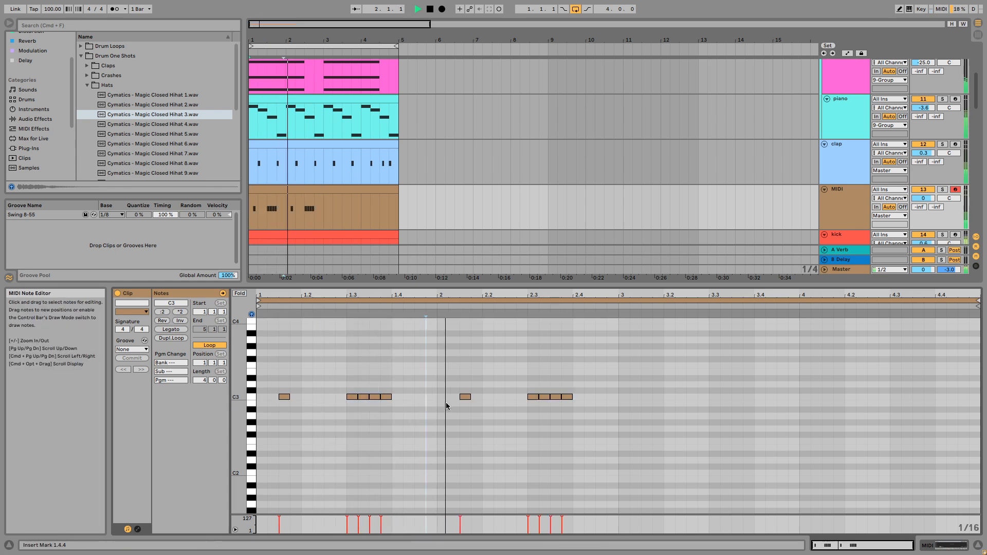
pyautogui.press('space')
pyautogui.press('space')
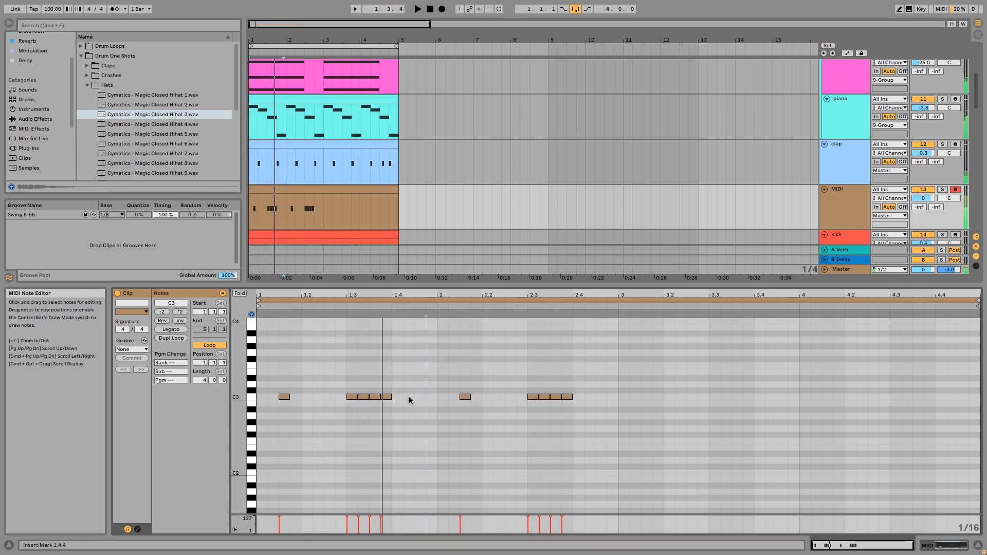
# Try bar 1 without the C3 note at 1.3.4, and draw that note back in.
pyautogui.click(375, 396)
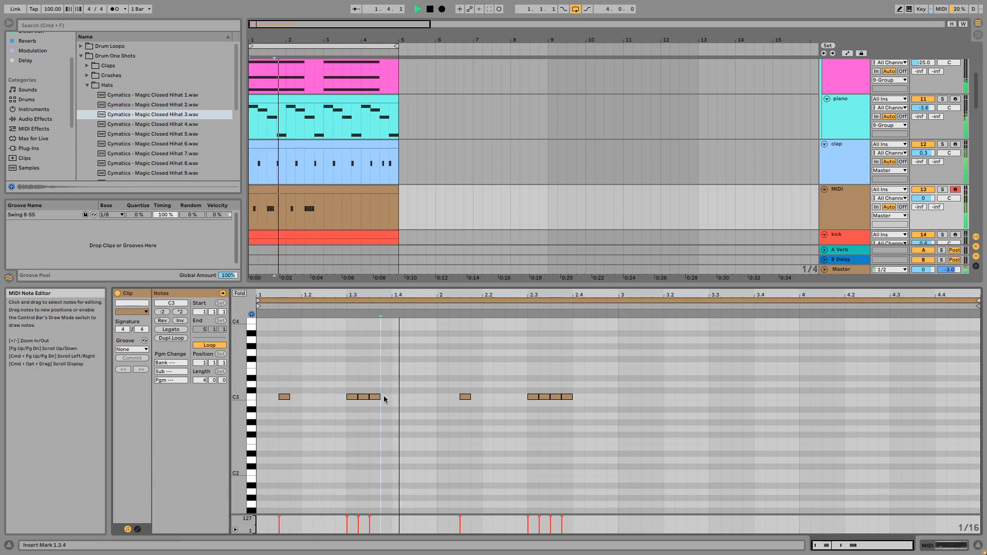
pyautogui.press('b')
pyautogui.click(385, 396)
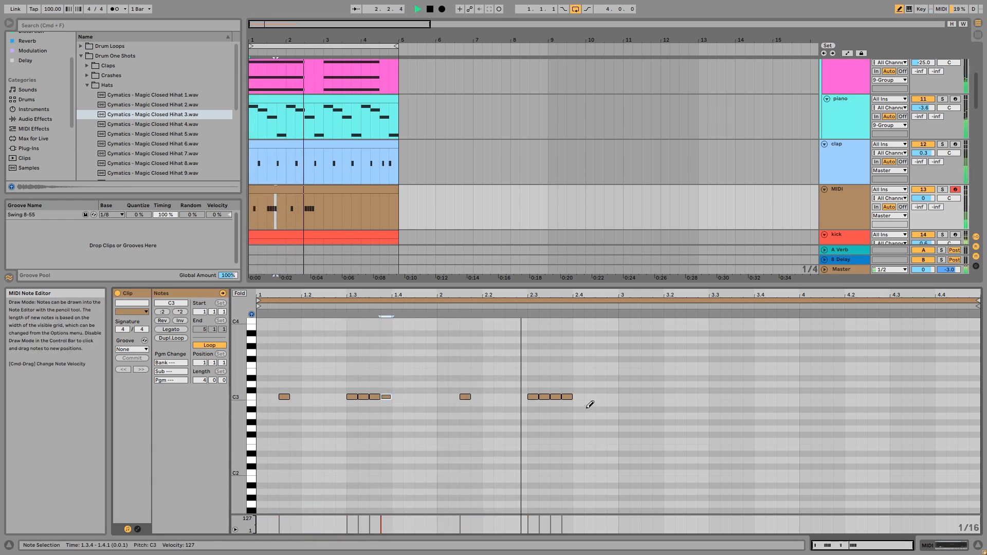
pyautogui.press('b')
pyautogui.moveTo(619, 384); pyautogui.dragTo(258, 441)
pyautogui.click(360, 441)
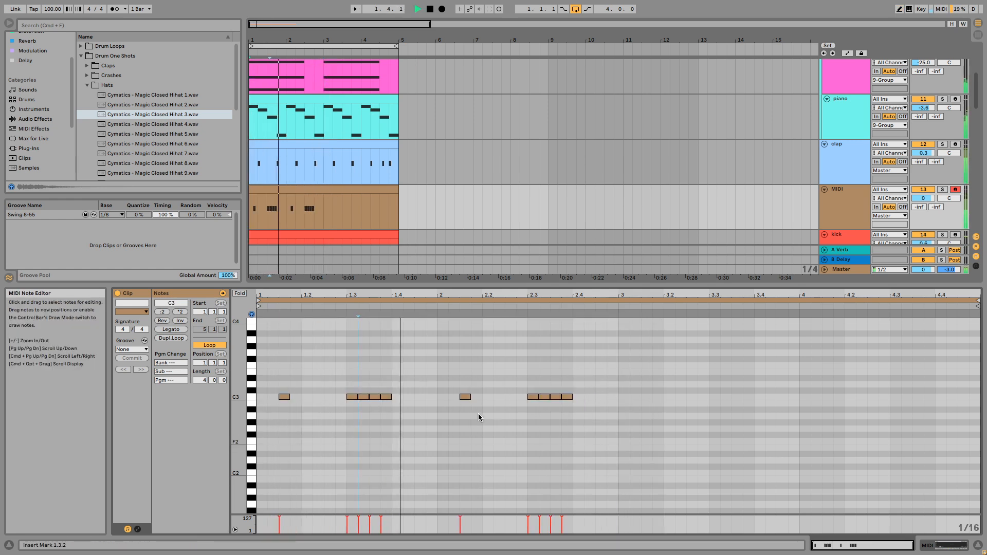
# Draw a sixteenth C3 note at 1.4.3 in the new clip.
pyautogui.press('space')
pyautogui.press('b')
pyautogui.click(420, 396)
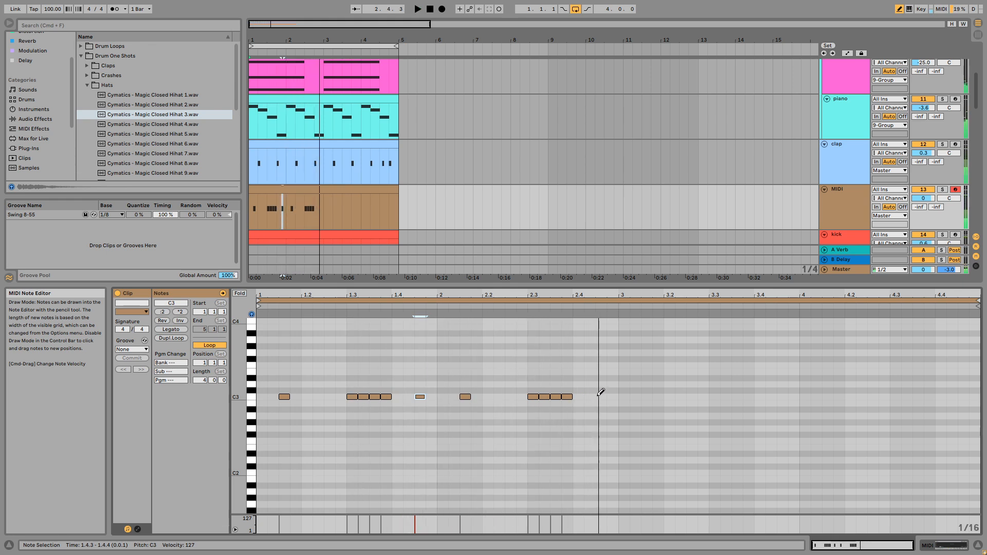
pyautogui.press('b')
# Add a roll of three short notes from 2.4.3 to the end of bar 2, descending through C3, B2 and A2.
pyautogui.moveTo(606, 397); pyautogui.dragTo(603, 397)
pyautogui.moveTo(621, 292); pyautogui.dragTo(621, 309)
pyautogui.press('super+d')
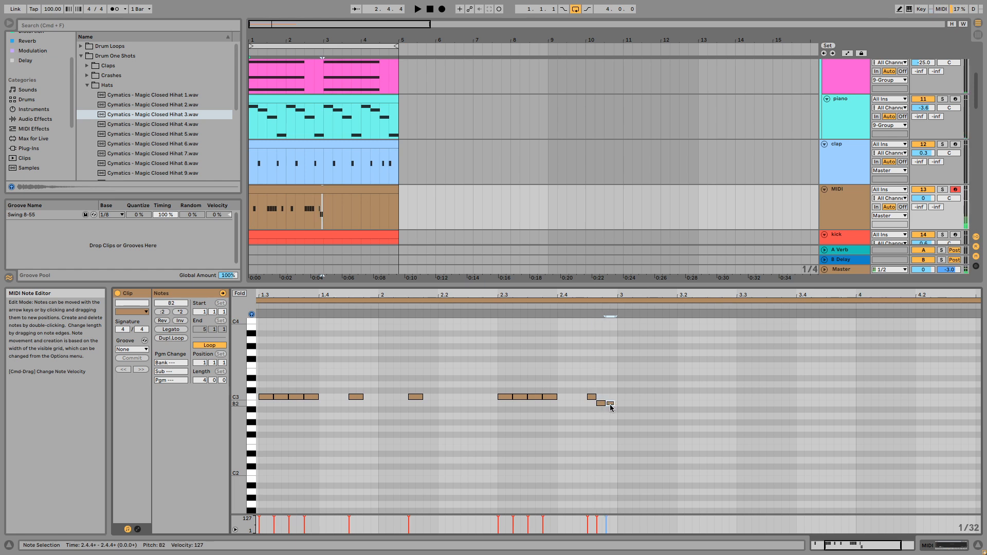
pyautogui.moveTo(610, 413); pyautogui.dragTo(609, 416)
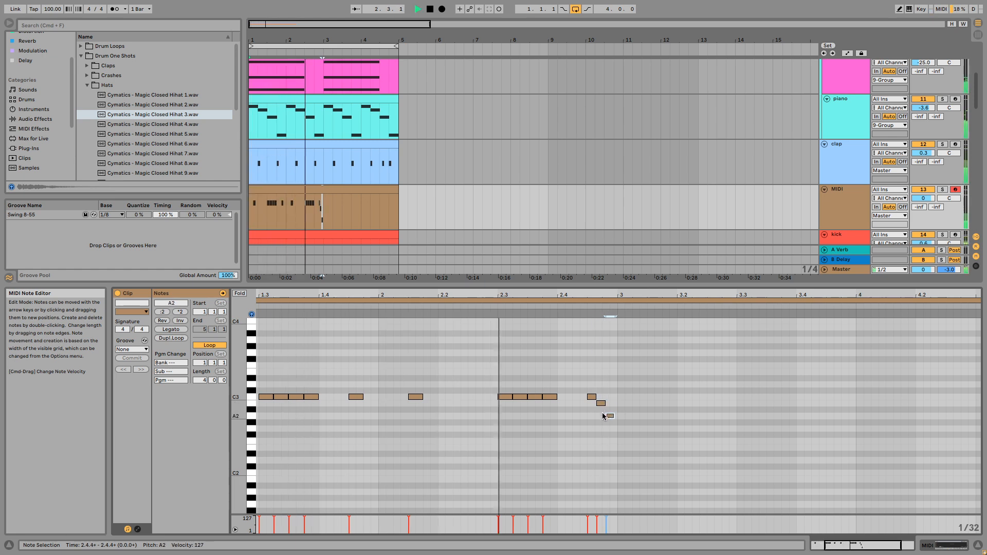
# Rework the roll at the end of bar 2 into four shorter notes on C3, B2, A#2 and A2, and audition it.
pyautogui.click(601, 403)
pyautogui.press('space')
pyautogui.press('space')
pyautogui.click(592, 397)
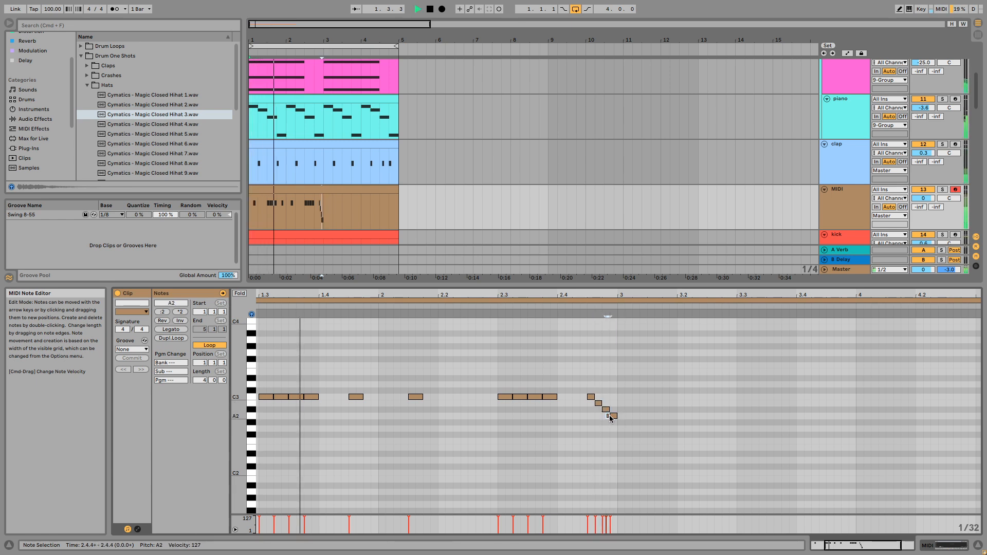
pyautogui.click(605, 415)
pyautogui.press('space')
# Tighten the roll to three shorter notes on C3, B2 and A#2 from 2.4.3, delete its A2 note and play it.
pyautogui.click(488, 309)
pyautogui.moveTo(628, 296); pyautogui.dragTo(631, 347)
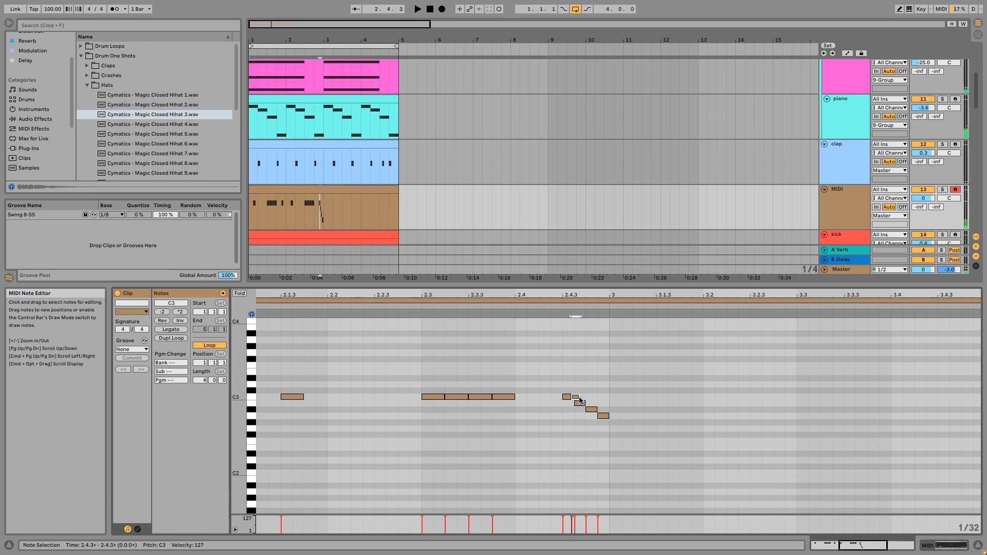
pyautogui.click(576, 411)
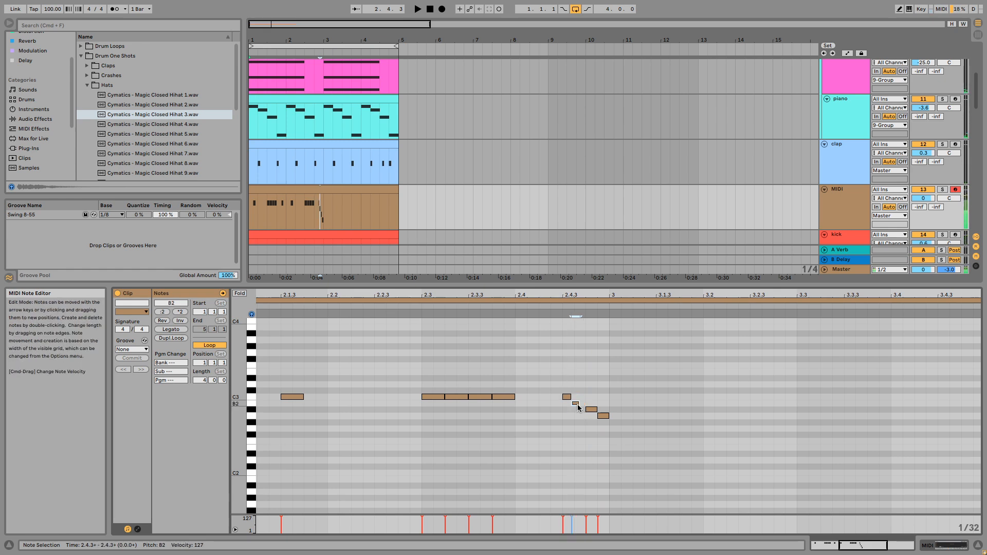
pyautogui.doubleClick(602, 416)
pyautogui.click(396, 306)
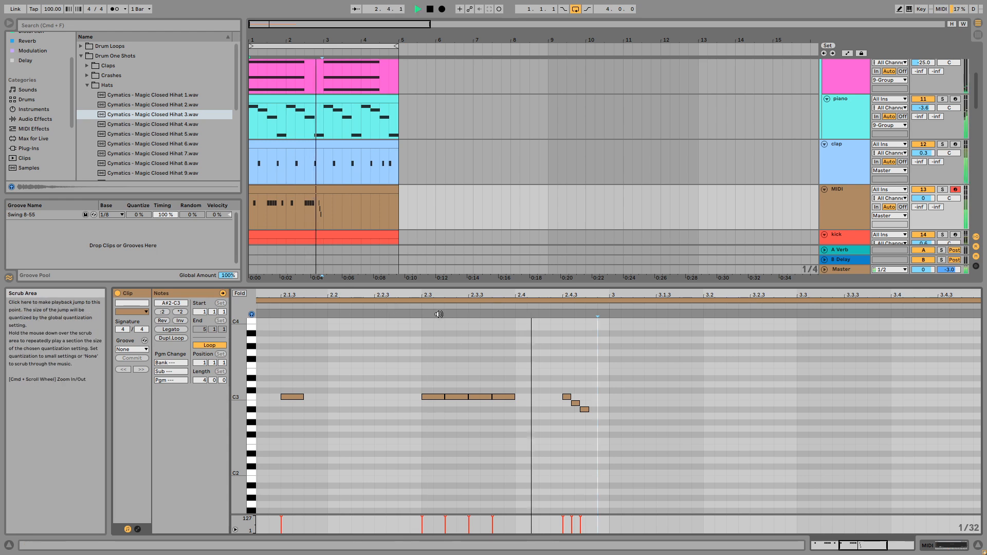
pyautogui.press('space')
# Repeat the two-bar pattern across bars 3 and 4 and draw an extra C3 note at 2.1.4.
pyautogui.moveTo(529, 294); pyautogui.dragTo(597, 312)
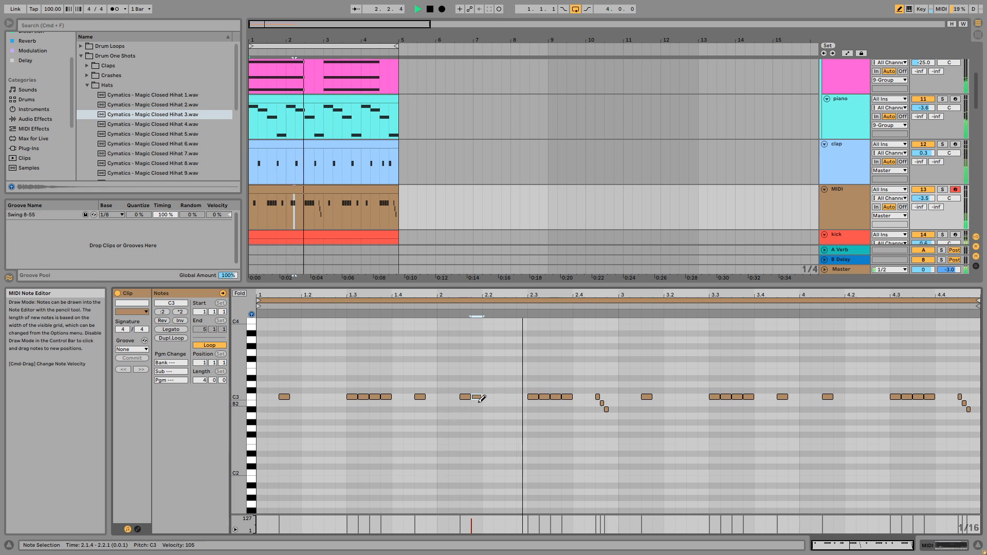
pyautogui.press('b')
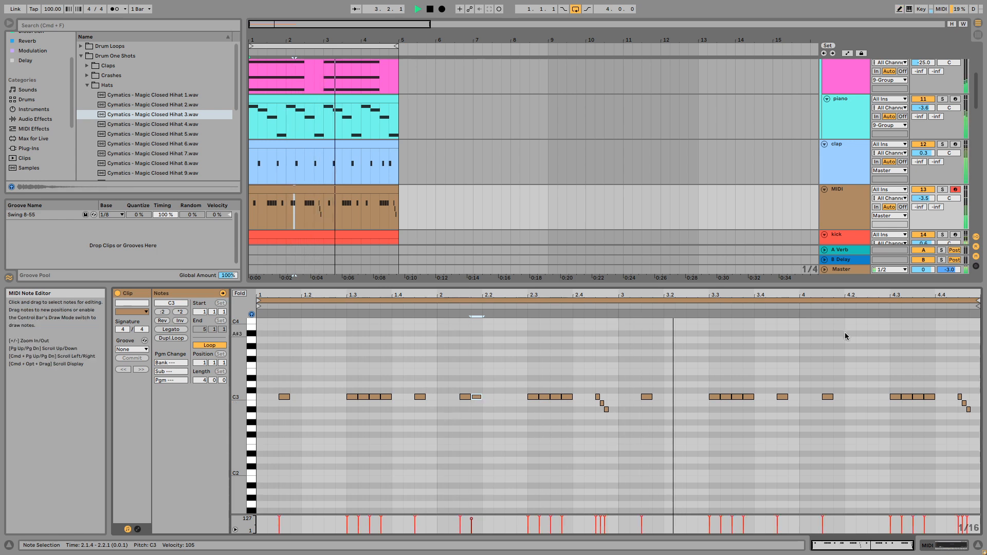
# Shorten the new clip's loop to two bars and set its track volume to -5.3 dB.
pyautogui.moveTo(976, 296); pyautogui.dragTo(618, 297)
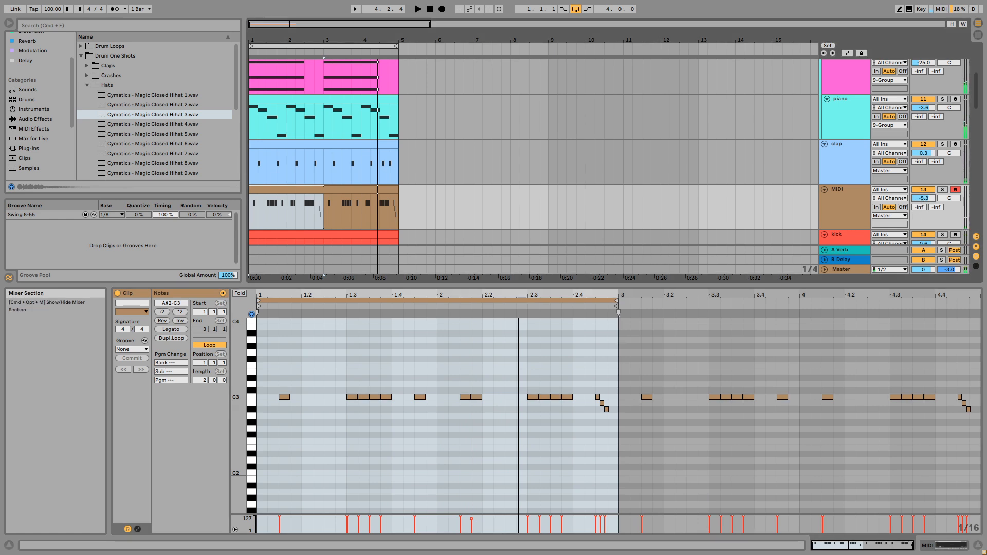
pyautogui.moveTo(921, 201); pyautogui.dragTo(921, 200)
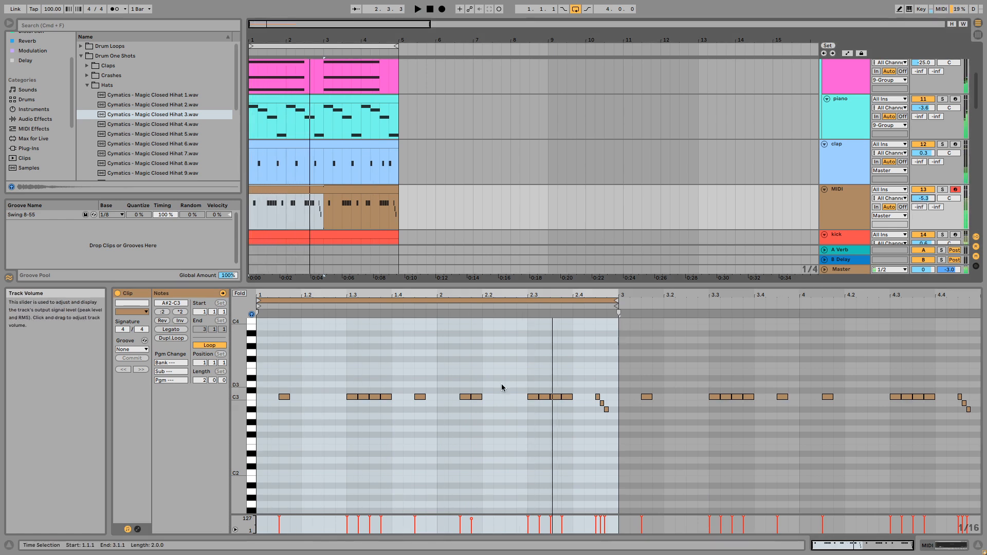
# Play the pattern and delete the extra C3 note at 2.1.4.
pyautogui.press('space')
pyautogui.press('space')
pyautogui.click(484, 393)
pyautogui.doubleClick(478, 397)
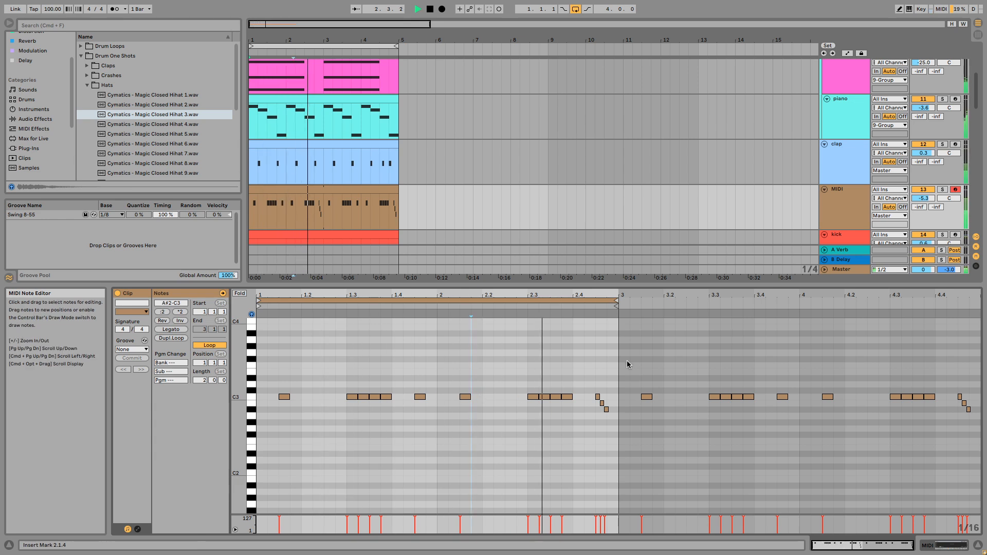
# Shrink the note editor and set the bass track's volume to 1.0 dB during playback.
pyautogui.moveTo(663, 286); pyautogui.dragTo(663, 433)
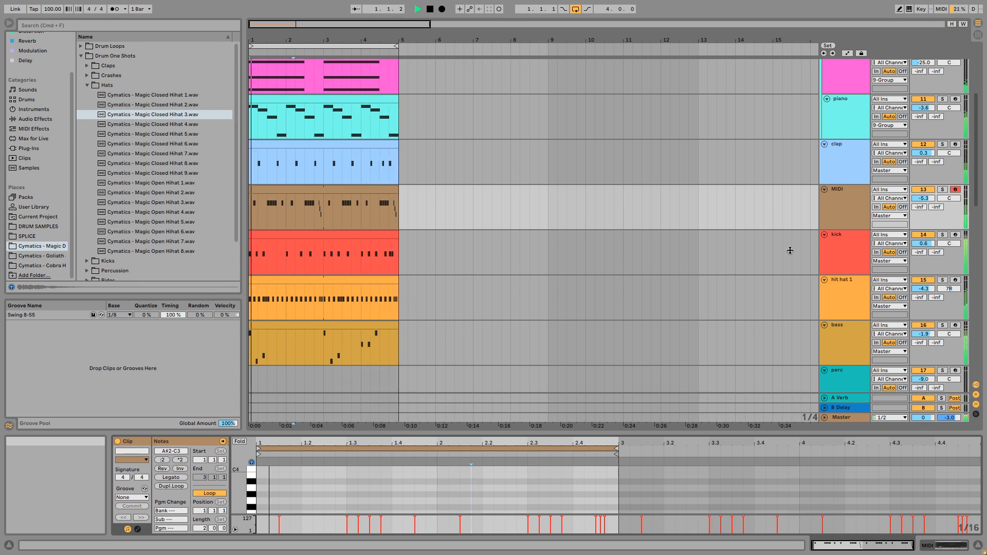
pyautogui.scroll(5, 826, 289)
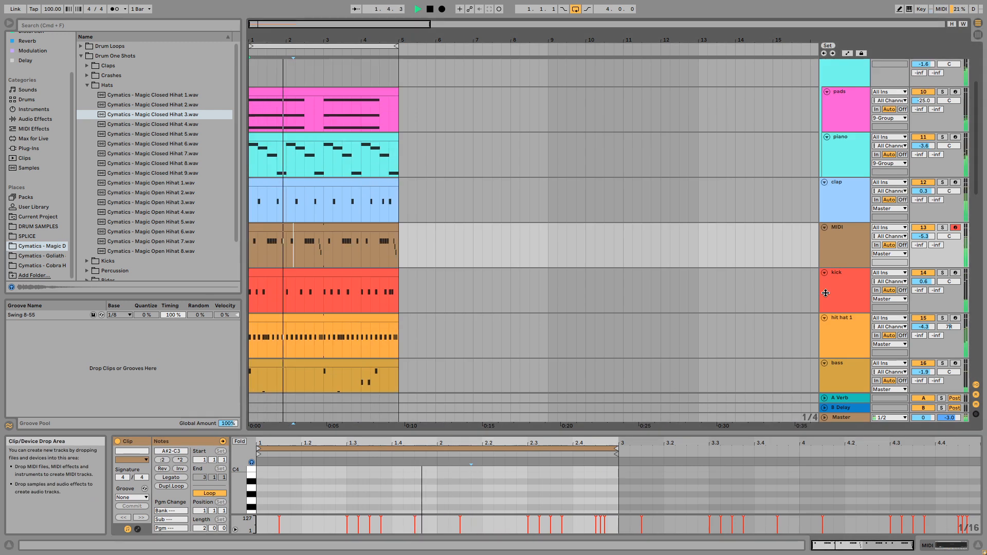
pyautogui.scroll(3, 890, 183)
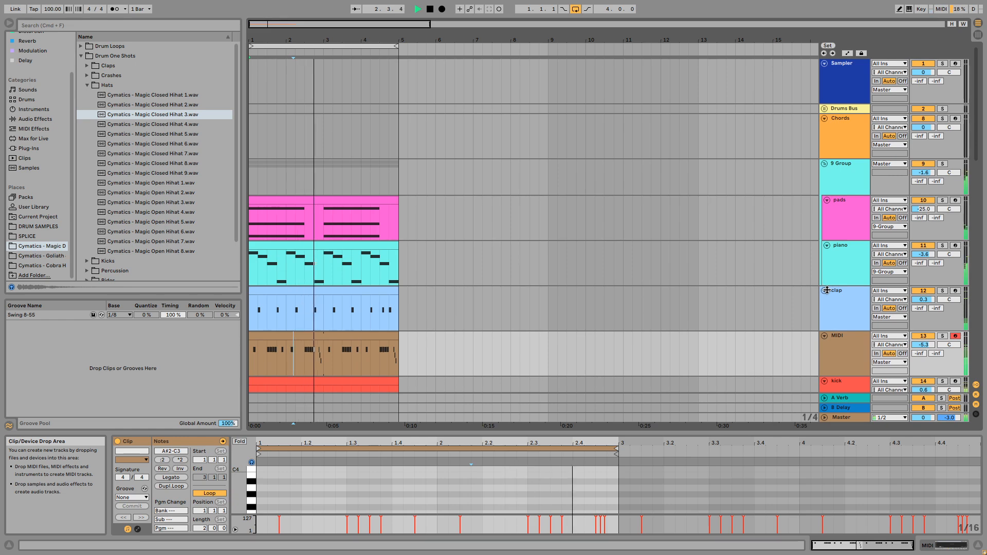
pyautogui.scroll(2, 924, 172)
pyautogui.scroll(-15, 800, 288)
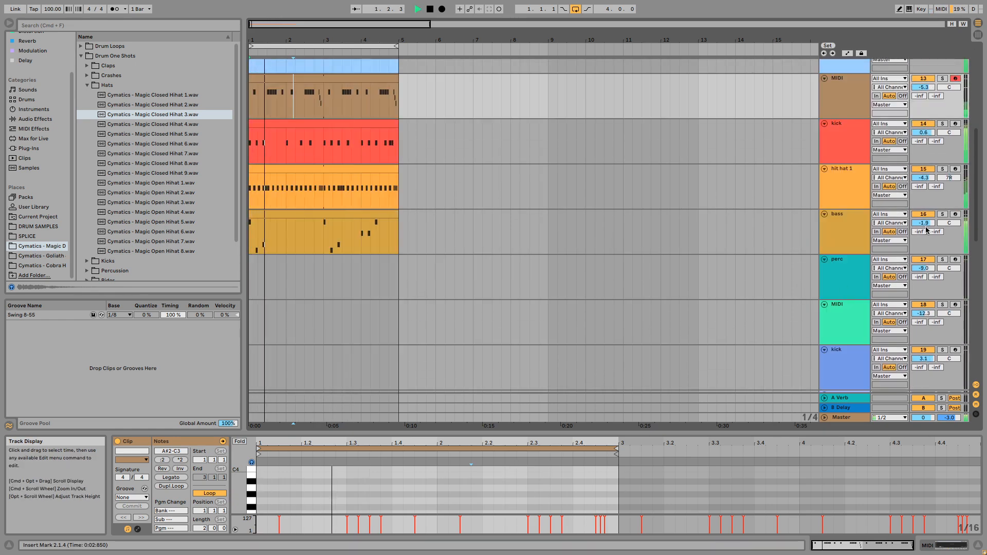
pyautogui.moveTo(923, 223)
pyautogui.mouseDown()
pyautogui.moveTo(923, 214)
pyautogui.moveTo(923, 226)
pyautogui.mouseUp()
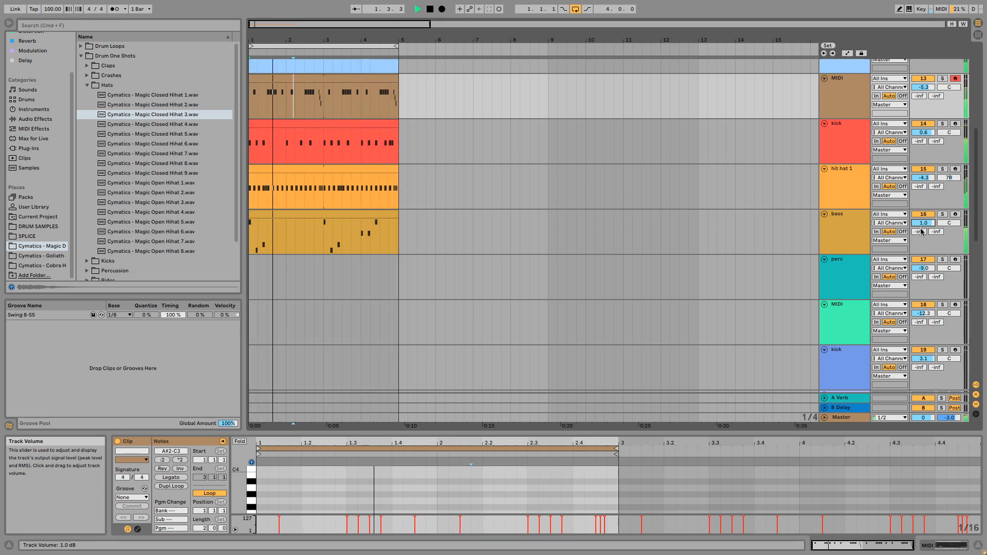
# Set the bass track's volume to 0.2 dB during playback.
pyautogui.moveTo(923, 223); pyautogui.dragTo(923, 225)
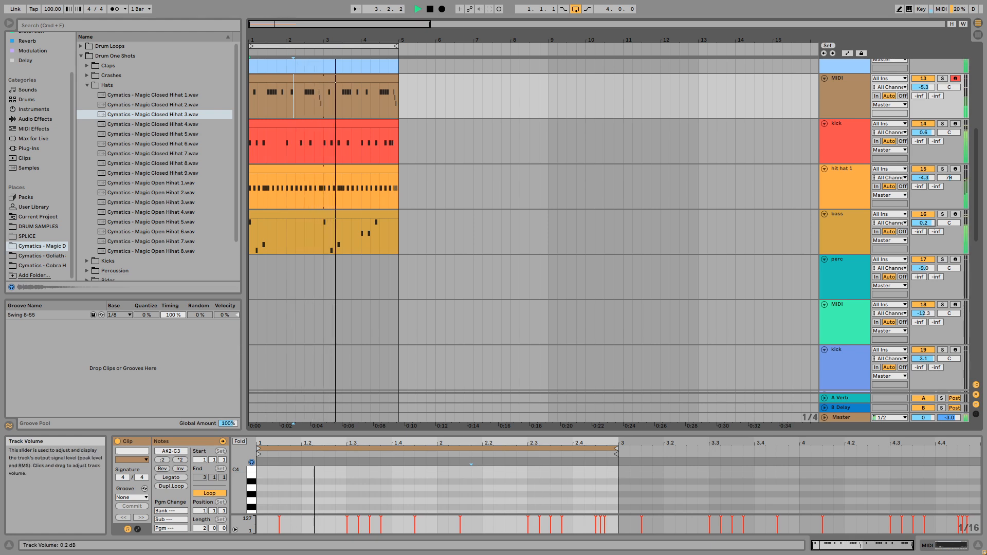
pyautogui.scroll(5, 701, 247)
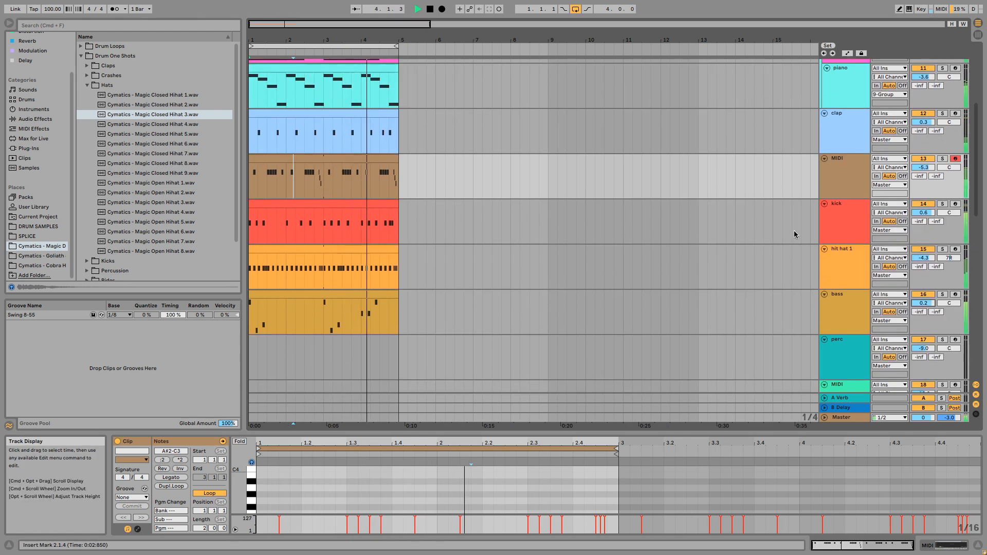
# Insert a new MIDI track above the kick track and load an empty Simpler on it.
pyautogui.click(838, 194)
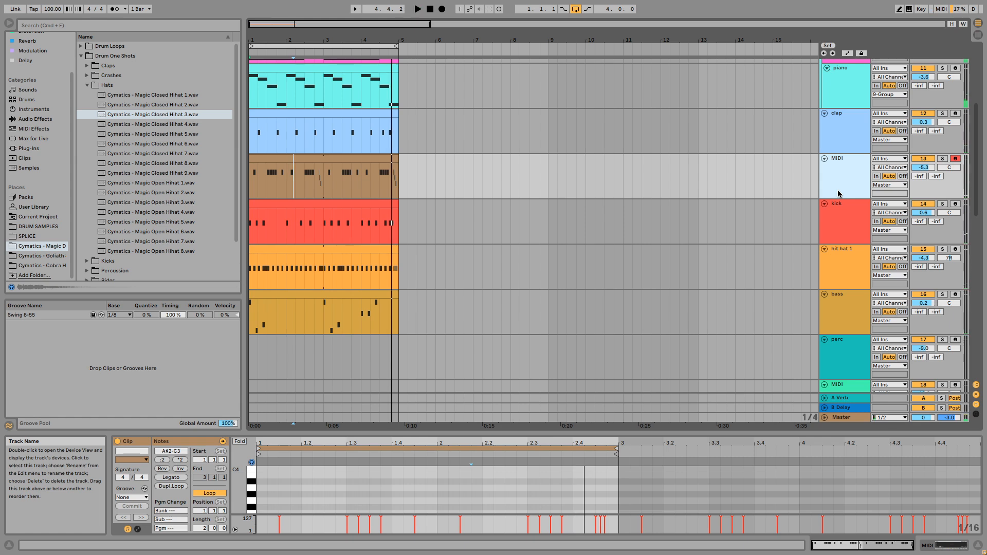
pyautogui.press('super+shift+t')
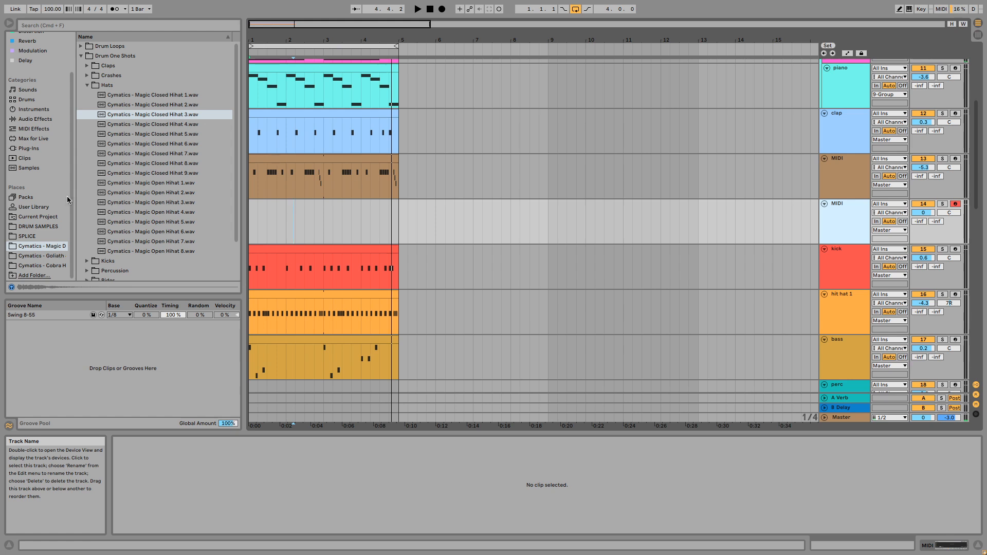
pyautogui.scroll(4, 46, 108)
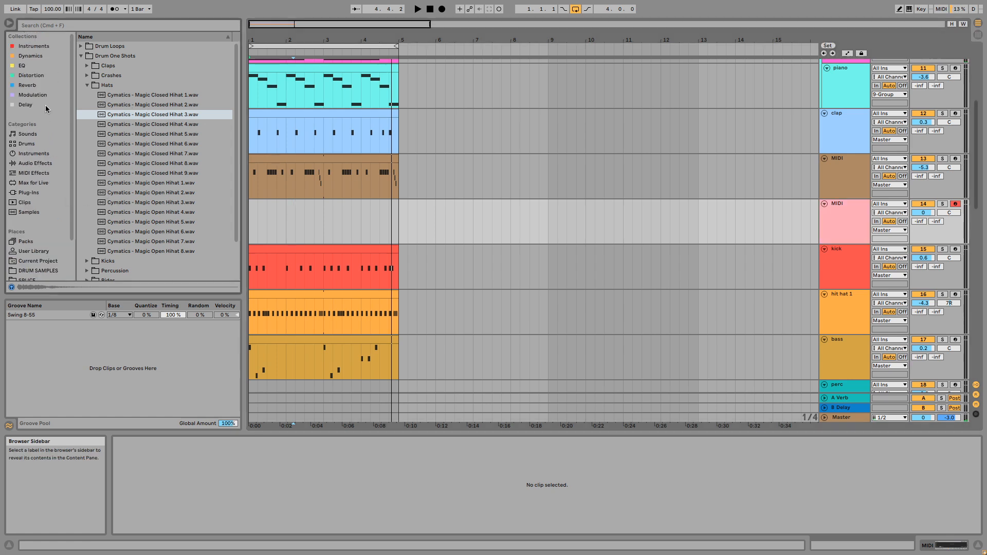
pyautogui.click(44, 153)
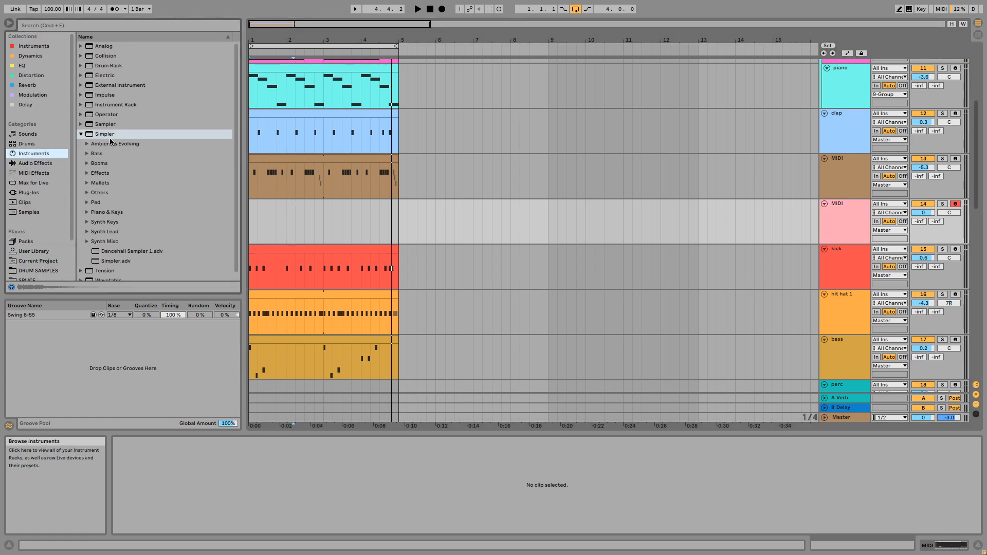
pyautogui.doubleClick(110, 135)
pyautogui.click(852, 226)
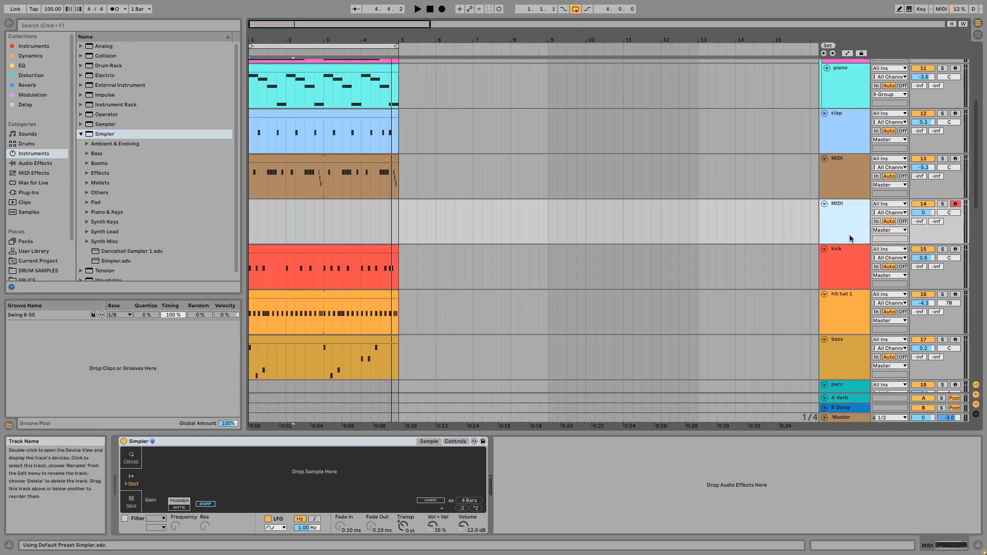
# Load Cymatics - Magic Crash 1.wav from the drum kit's Crashes folder into Simpler.
pyautogui.scroll(-4, 81, 226)
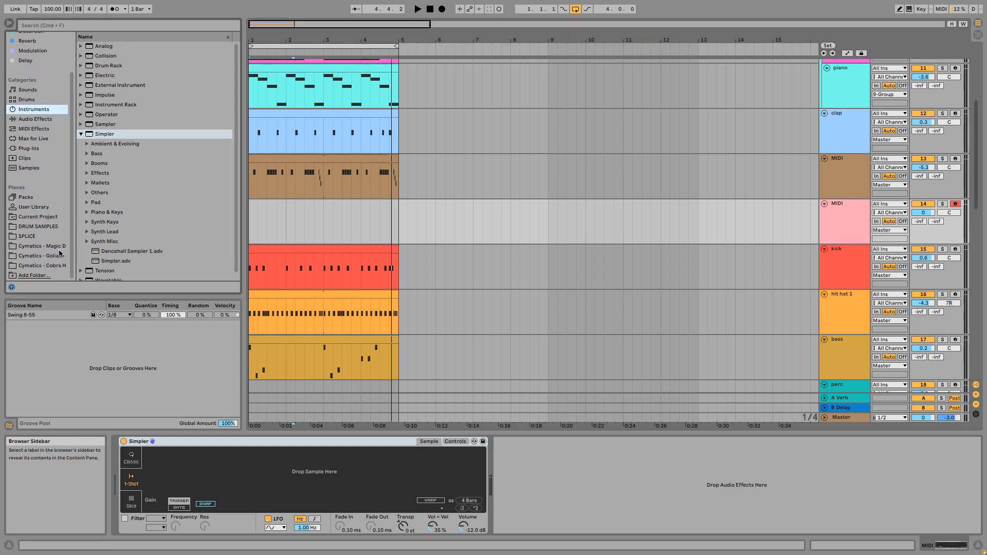
pyautogui.click(41, 246)
pyautogui.click(87, 86)
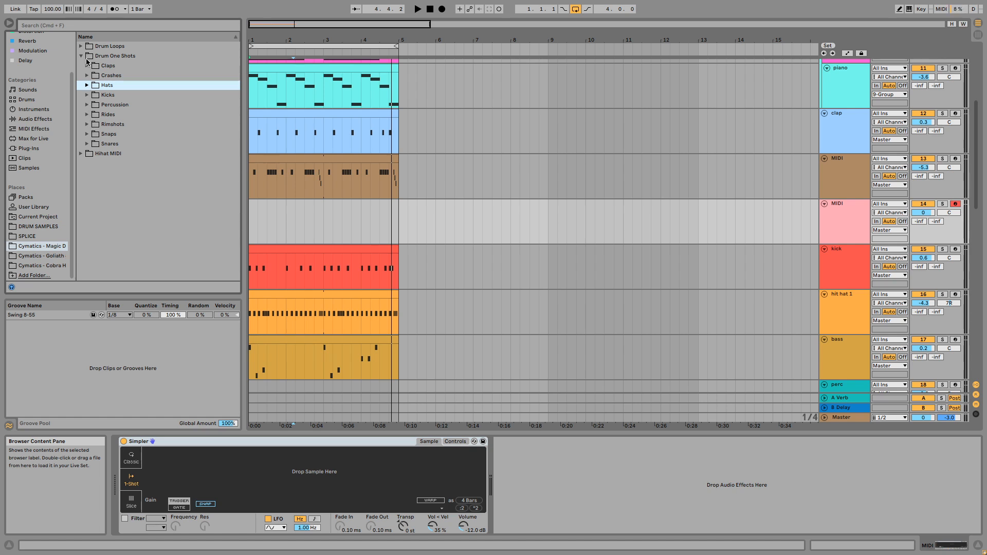
pyautogui.click(87, 75)
pyautogui.click(99, 85)
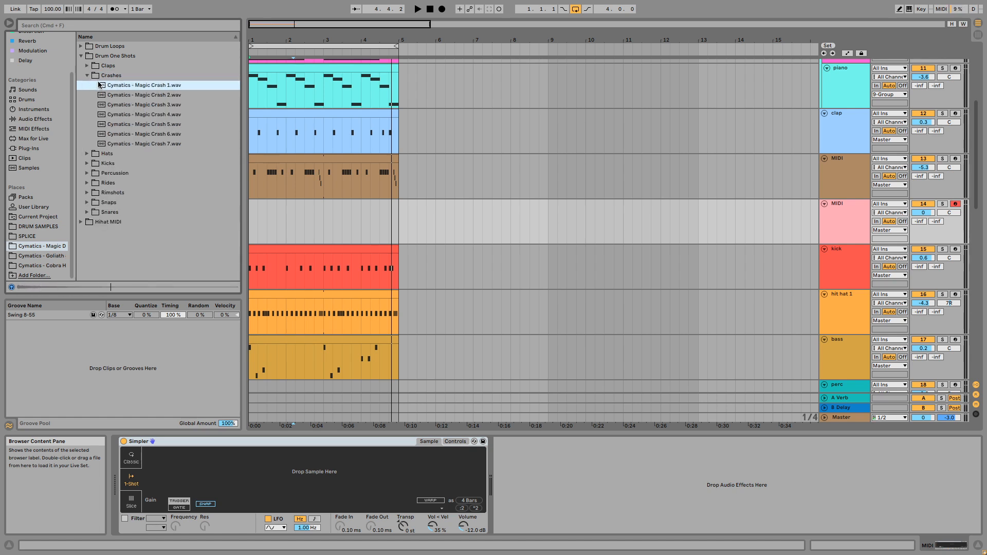
pyautogui.moveTo(186, 406); pyautogui.dragTo(206, 475)
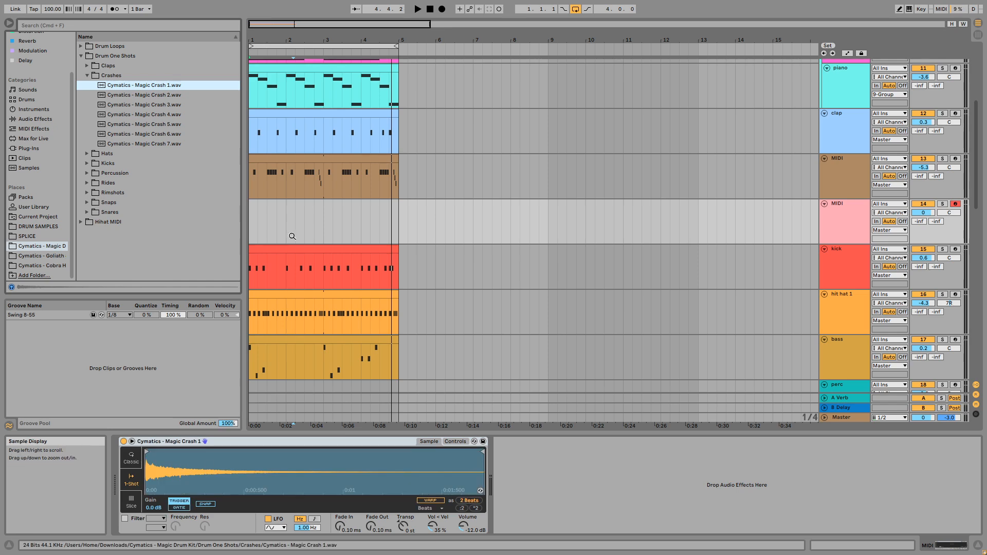
# Create a two-bar MIDI clip at bar 1 on the crash track and draw a C3 note at 1.1.1.
pyautogui.moveTo(322, 218); pyautogui.dragTo(187, 221)
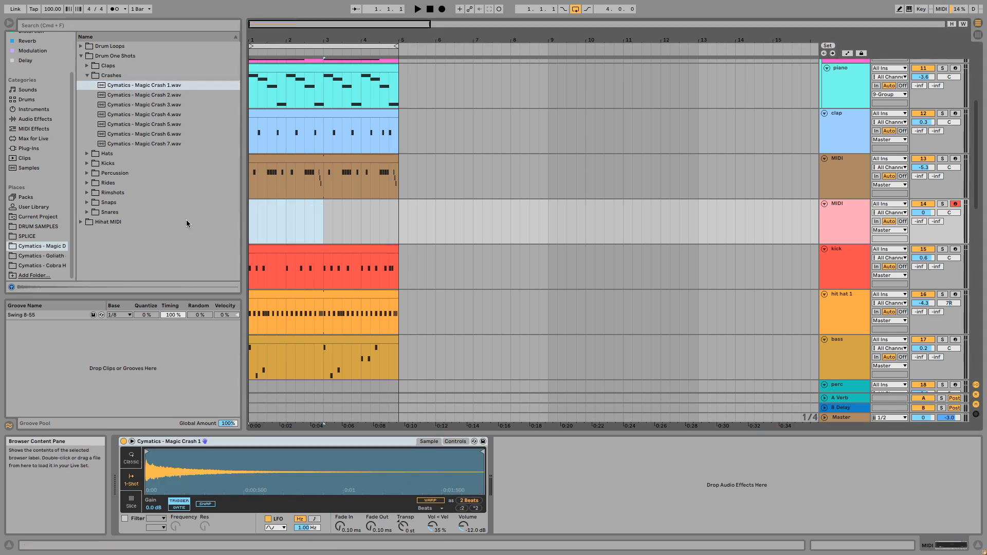
pyautogui.press('super+shift+m')
pyautogui.press('space')
pyautogui.press('space')
pyautogui.moveTo(313, 434); pyautogui.dragTo(297, 315)
pyautogui.press('b')
pyautogui.click(264, 393)
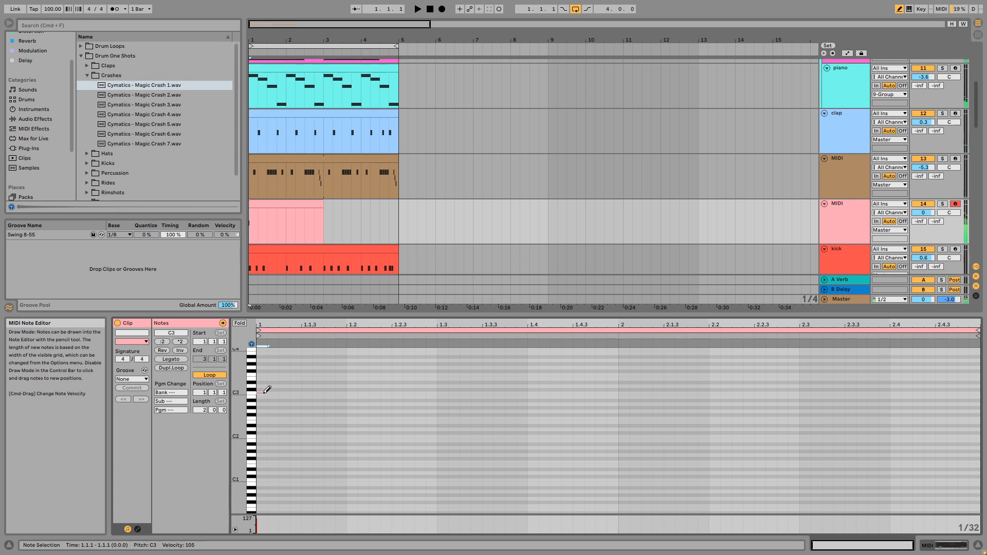
# Try the crash clip extended across bars 3 and 4 during playback and delete the added section.
pyautogui.moveTo(923, 213); pyautogui.dragTo(918, 220)
pyautogui.moveTo(320, 205)
pyautogui.mouseDown()
pyautogui.moveTo(414, 211)
pyautogui.moveTo(324, 221)
pyautogui.mouseUp()
pyautogui.press('space')
pyautogui.press('Delete')
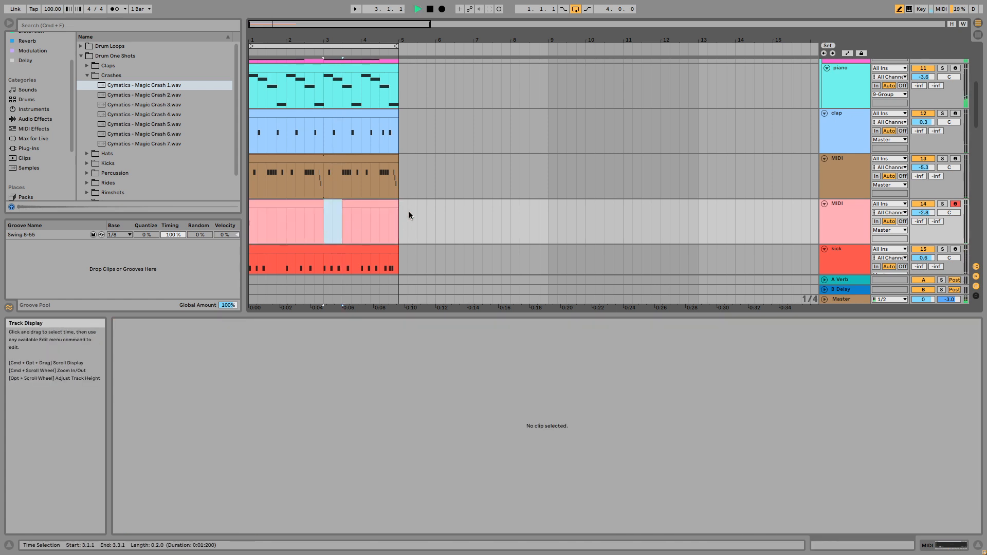
pyautogui.press('space')
pyautogui.click(394, 204)
pyautogui.press('Delete')
# Lower the crash track's volume to -6.5 dB while the loop plays.
pyautogui.moveTo(922, 212); pyautogui.dragTo(920, 210)
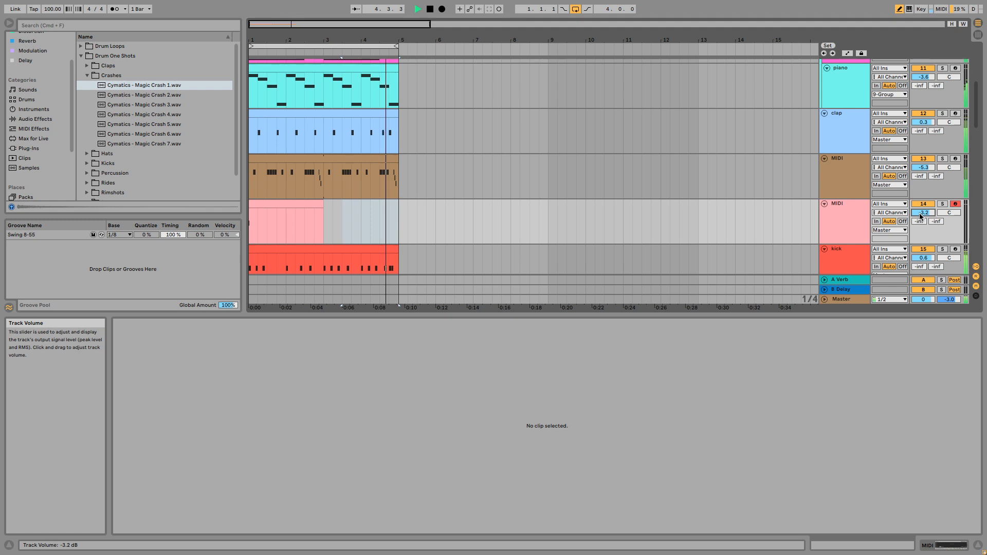
pyautogui.scroll(1, 920, 221)
pyautogui.press('space')
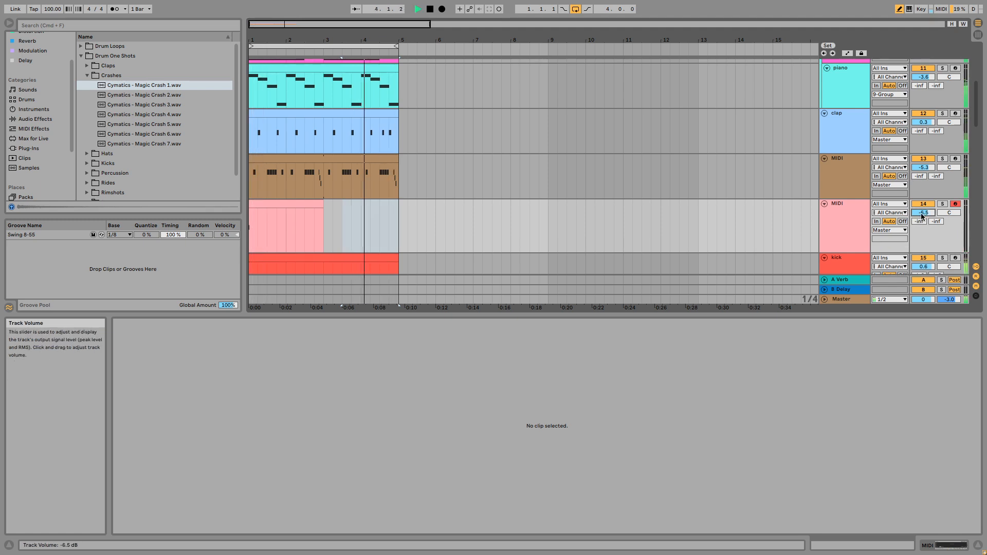
# Replace the crash track's Simpler sample with Cymatics - Magic Crash 2.wav and play the loop.
pyautogui.click(254, 232)
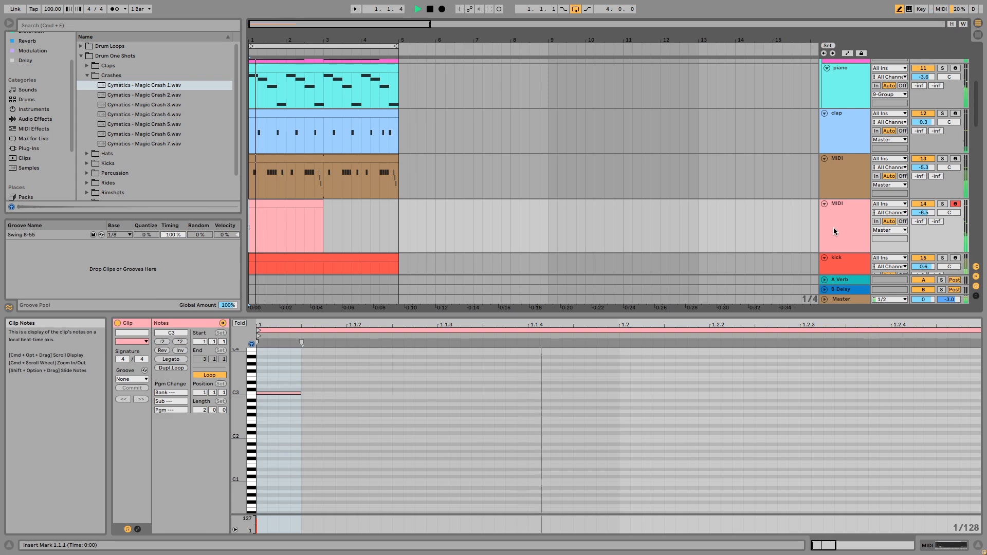
pyautogui.click(833, 230)
pyautogui.press('space')
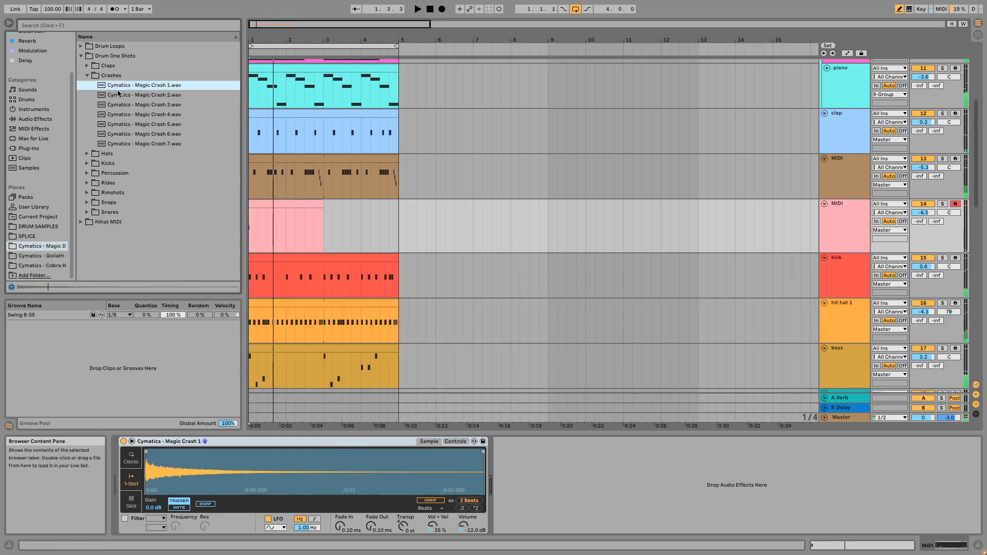
pyautogui.click(119, 94)
pyautogui.moveTo(119, 96); pyautogui.dragTo(330, 464)
pyautogui.press('space')
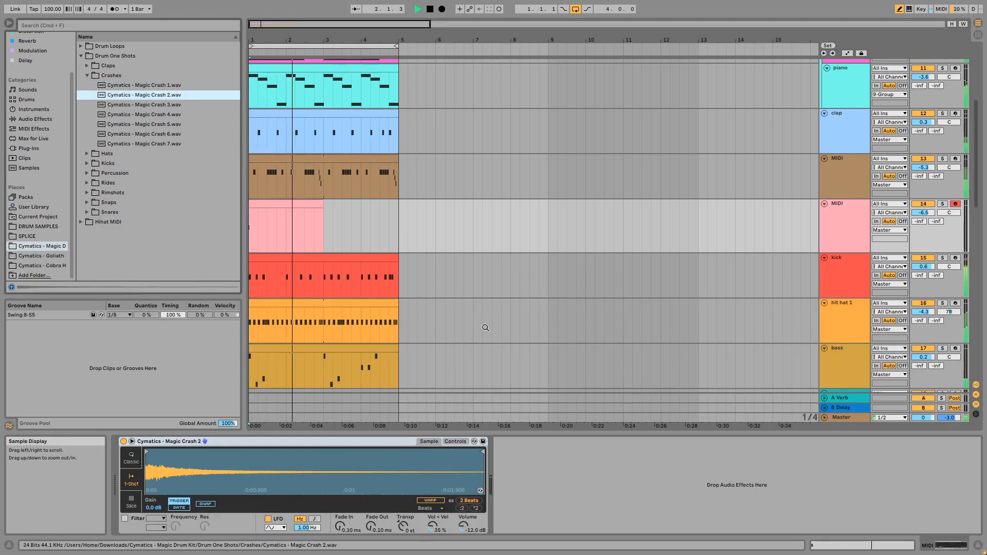
pyautogui.scroll(-3, 487, 302)
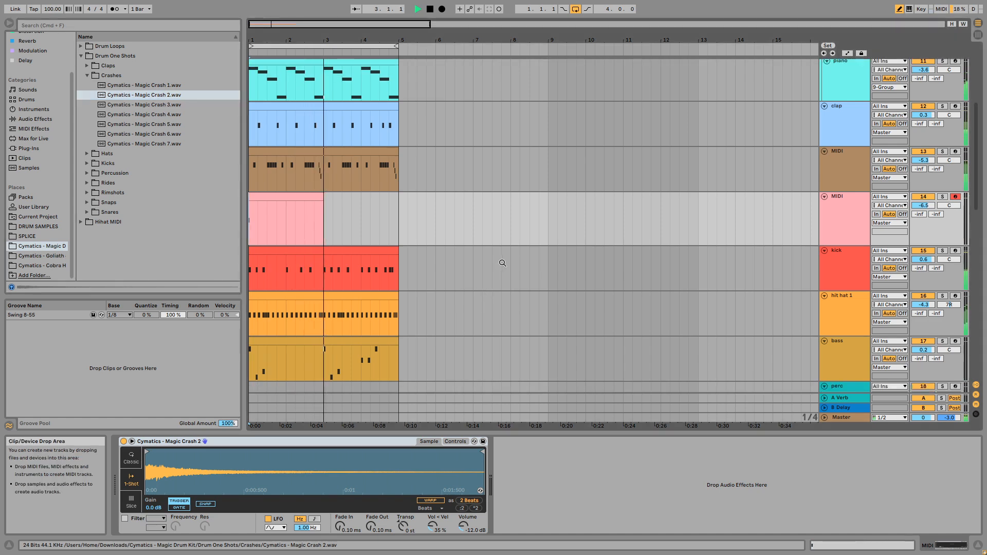
# Lower the volume of the pink MIDI track holding the Magic Crash 2 sample to -8.1 dB.
pyautogui.scroll(8, 669, 276)
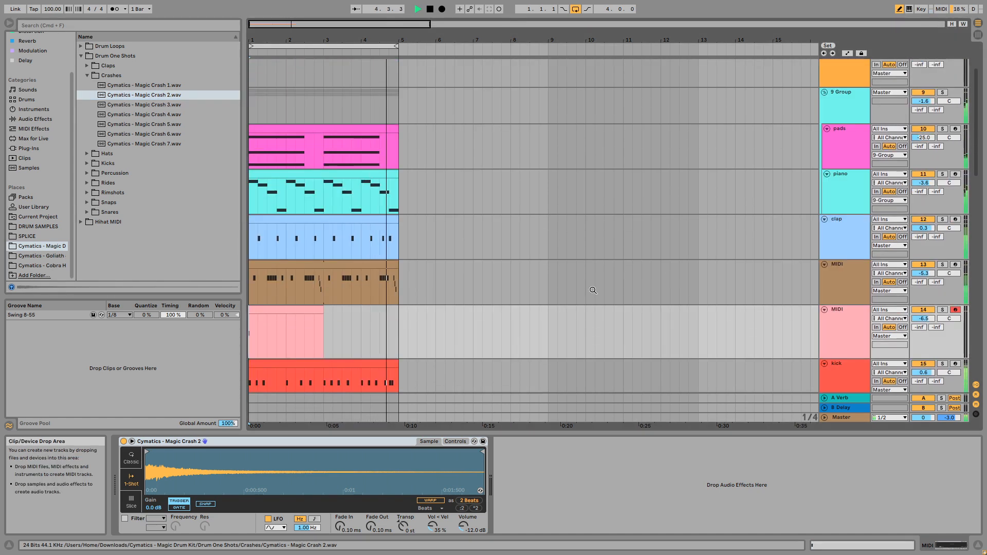
pyautogui.scroll(-14, 550, 288)
pyautogui.scroll(9, 874, 250)
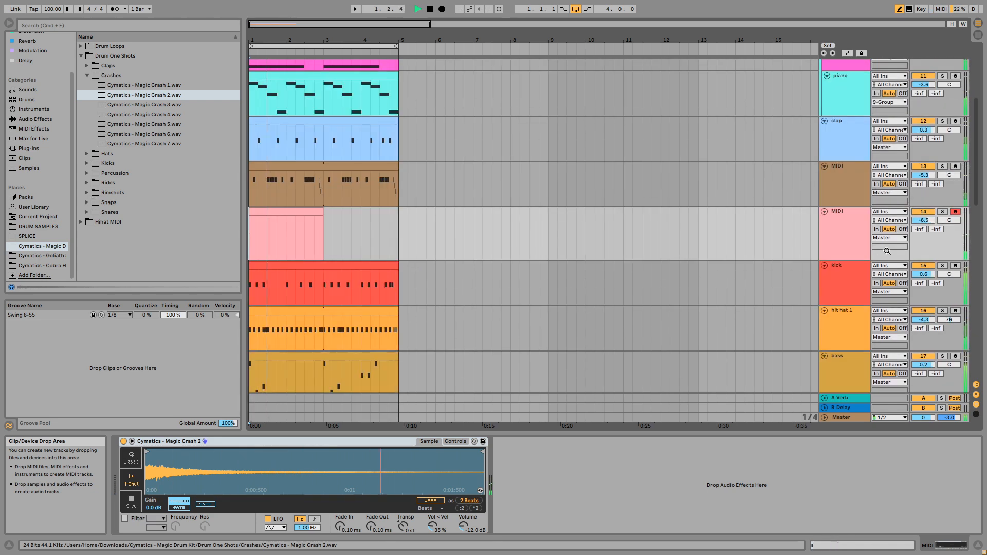
pyautogui.press('space')
pyautogui.moveTo(923, 221); pyautogui.dragTo(923, 226)
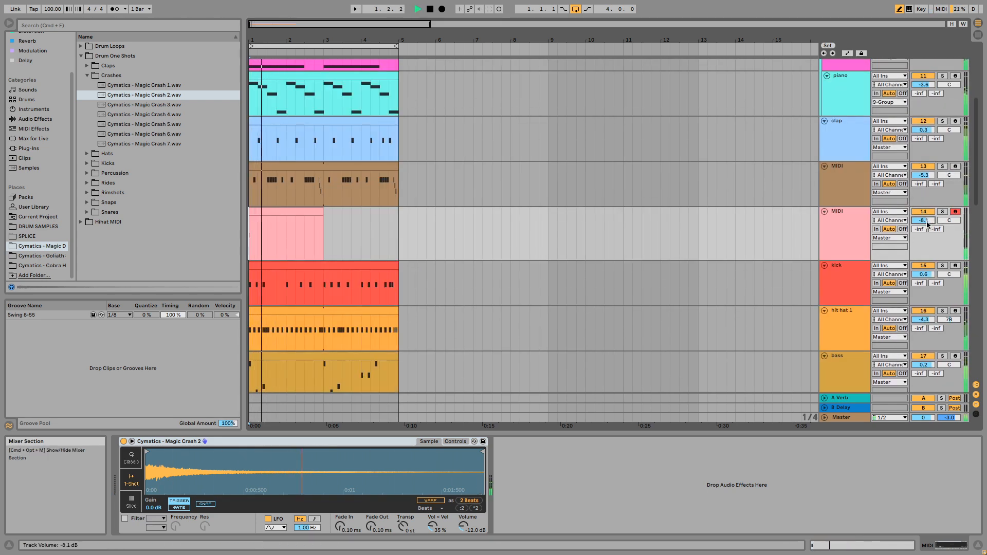
# Raise the kick track's volume to 1.0 dB and play the loop to check it.
pyautogui.moveTo(924, 275); pyautogui.dragTo(924, 267)
pyautogui.press('space')
pyautogui.press('space')
# Open the kick clip for editing and add a 1/16 C3 note at position 2.4.2.
pyautogui.click(294, 298)
pyautogui.press('space')
pyautogui.doubleClick(304, 266)
pyautogui.press('space')
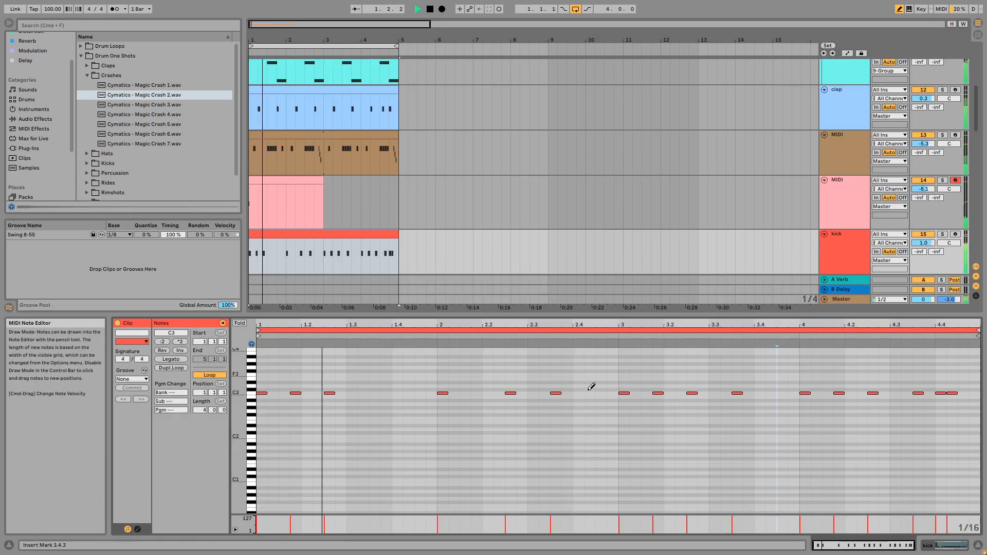
pyautogui.click(590, 394)
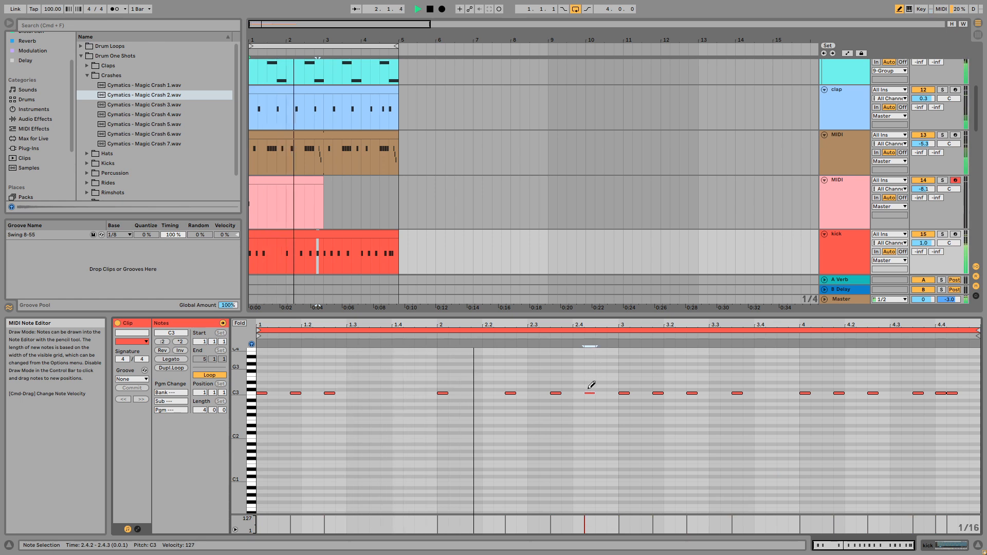
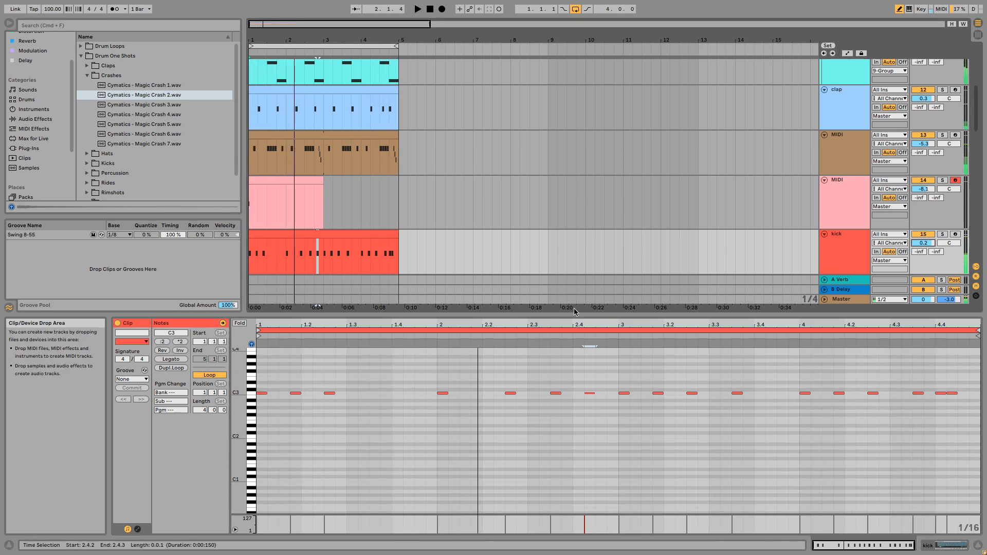
# Shrink the note editor and lower the brown MIDI track's volume to -8.6 dB.
pyautogui.moveTo(570, 315); pyautogui.dragTo(571, 379)
pyautogui.scroll(4, 605, 223)
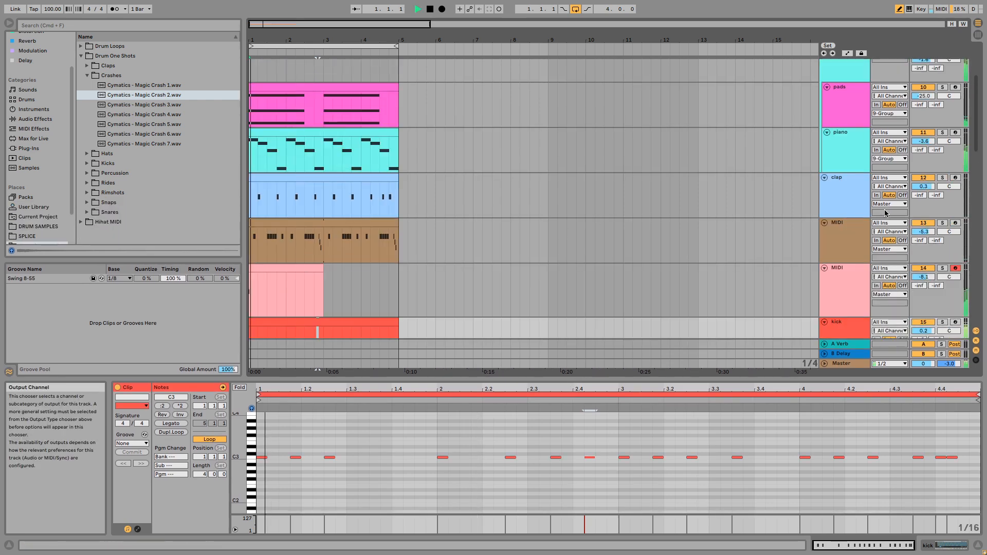
pyautogui.scroll(1, 771, 216)
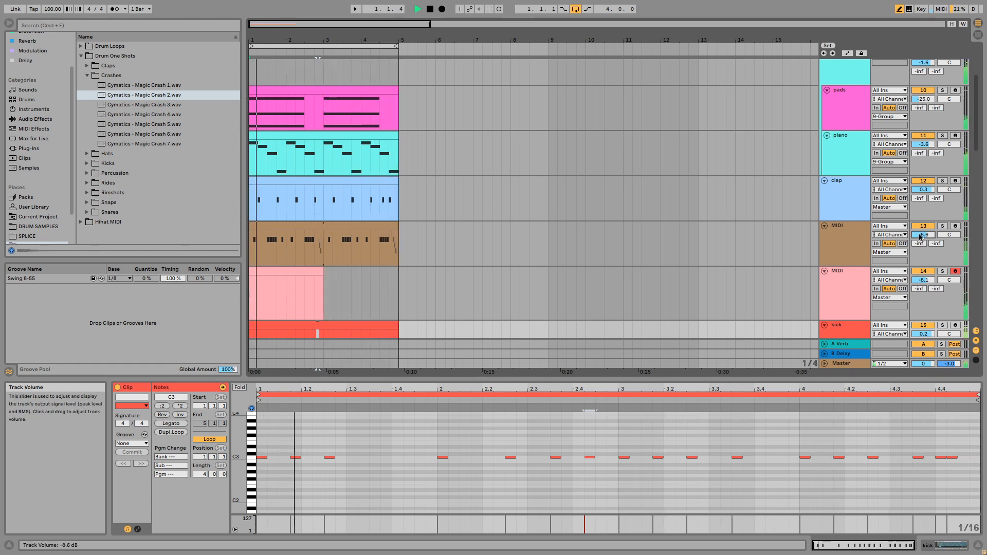
# Add EQ Eight to the 9 Group track and set its first band to a -4.59 dB low shelf at 190 Hz.
pyautogui.scroll(-3, 737, 229)
pyautogui.scroll(-3, 756, 217)
pyautogui.scroll(5, 756, 218)
pyautogui.scroll(3, 757, 218)
pyautogui.click(839, 126)
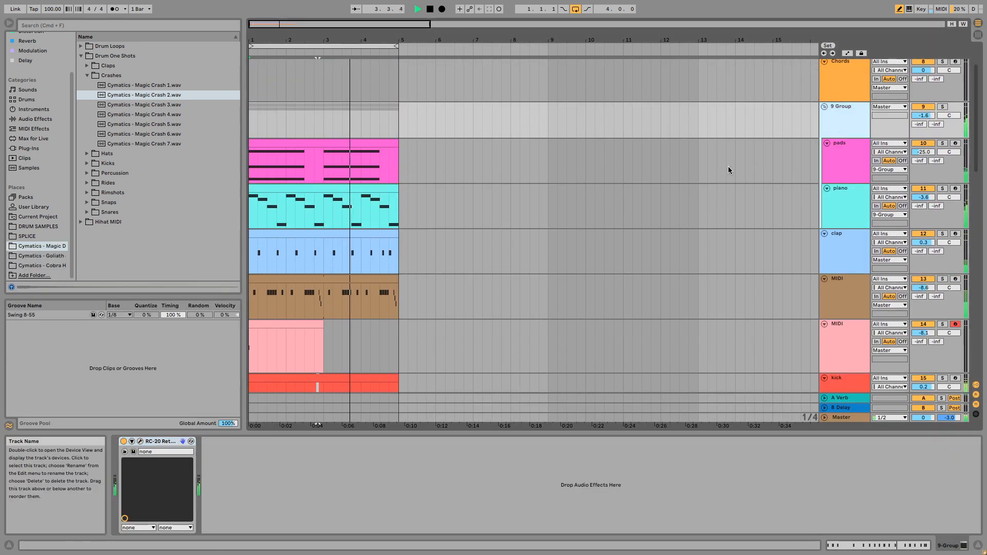
pyautogui.click(34, 119)
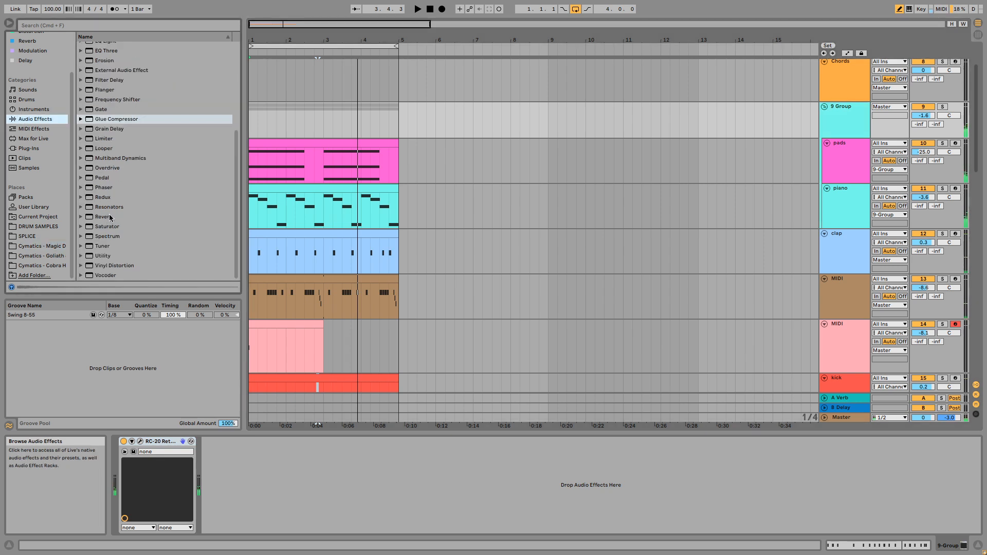
pyautogui.scroll(5, 115, 137)
pyautogui.doubleClick(106, 138)
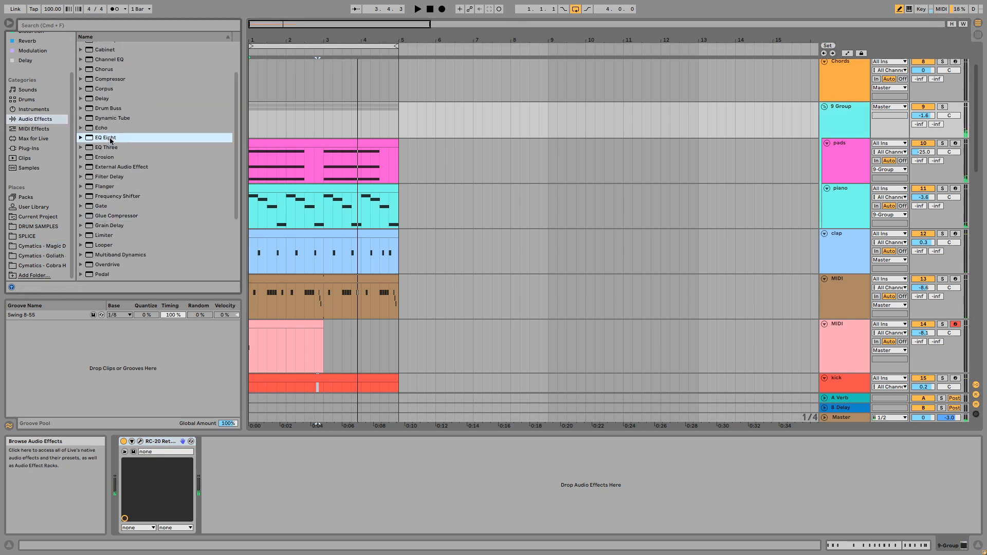
pyautogui.press('space')
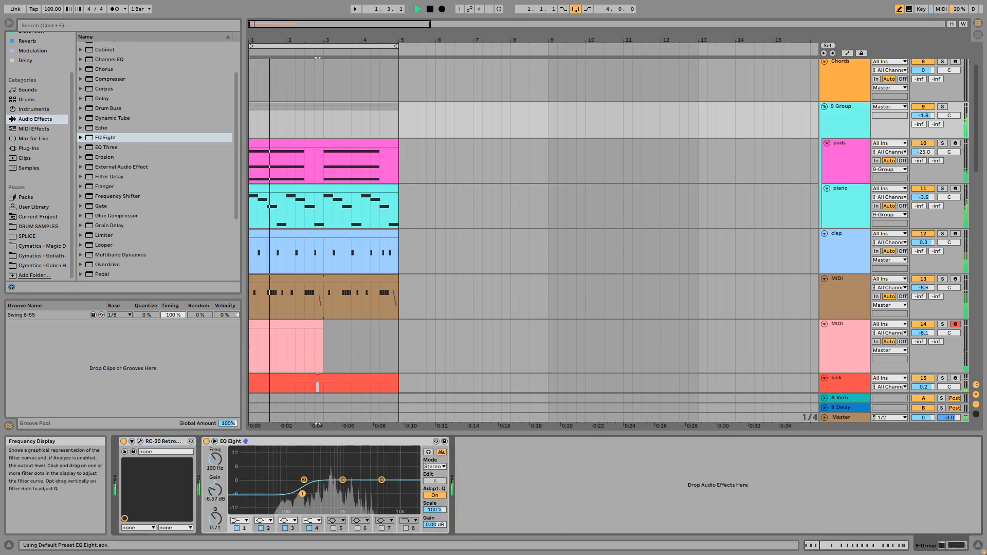
pyautogui.moveTo(303, 494); pyautogui.dragTo(303, 493)
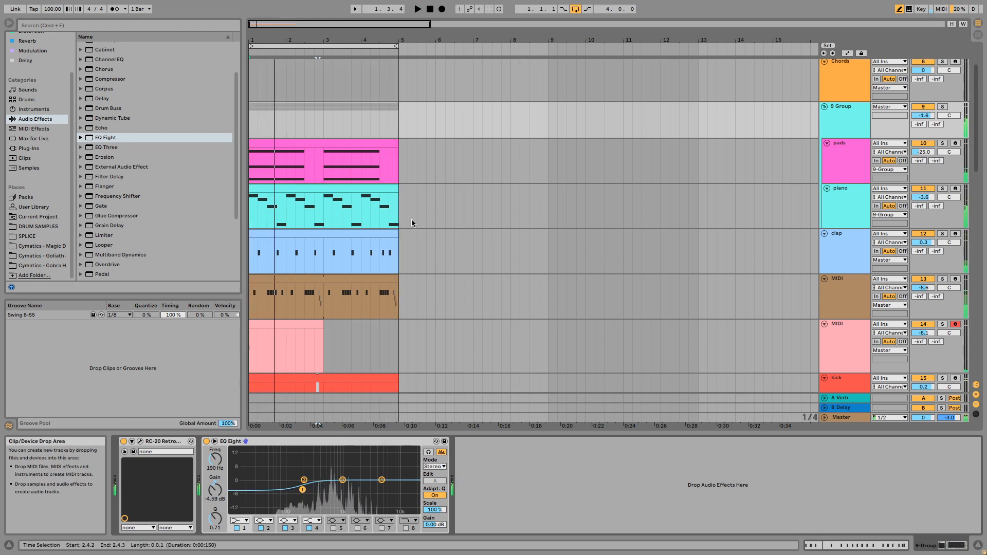
# Insert a new MIDI track below the crash track and create an empty four-bar MIDI clip on it from bar 1.
pyautogui.scroll(-8, 411, 211)
pyautogui.click(853, 152)
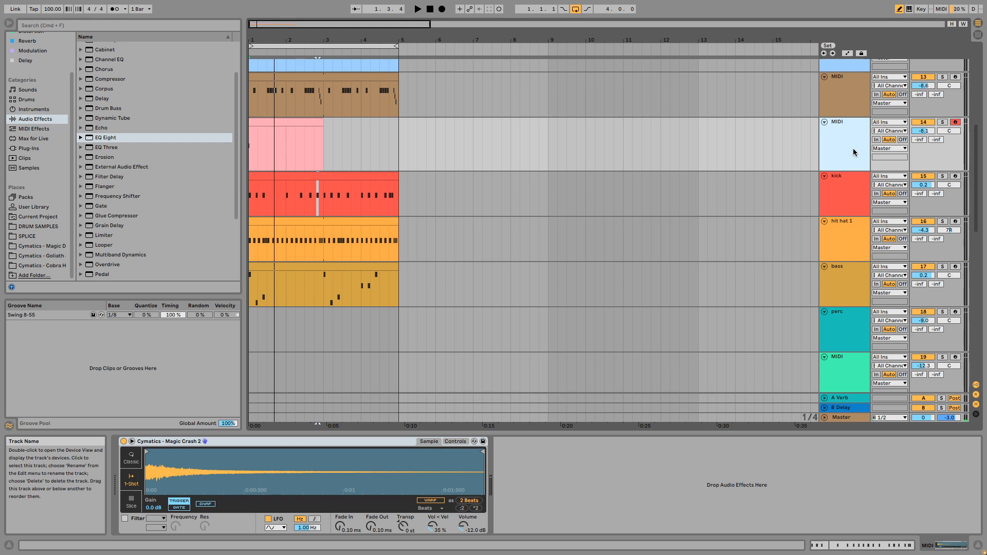
pyautogui.press('super+shift+t')
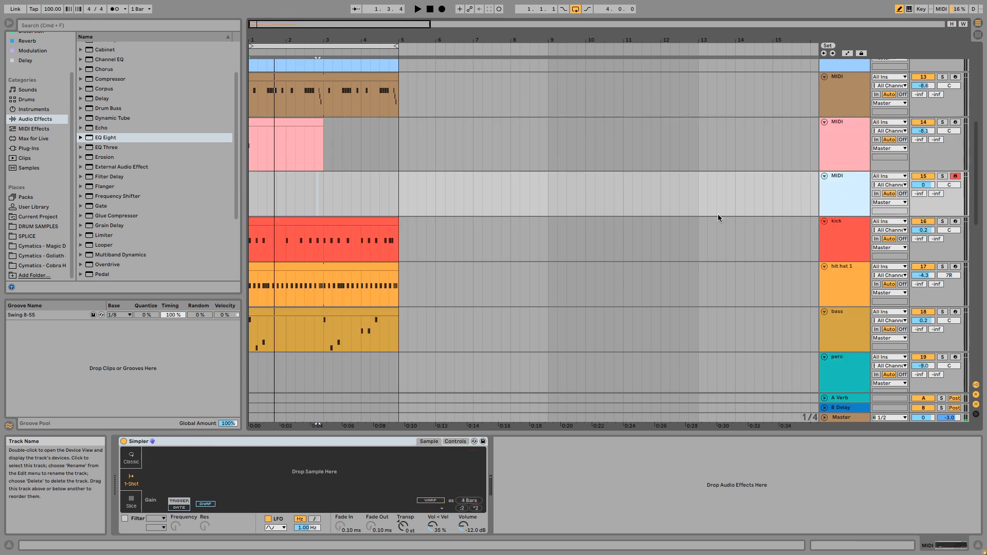
pyautogui.moveTo(388, 182); pyautogui.dragTo(394, 177)
pyautogui.press('super+shift+m')
pyautogui.click(837, 205)
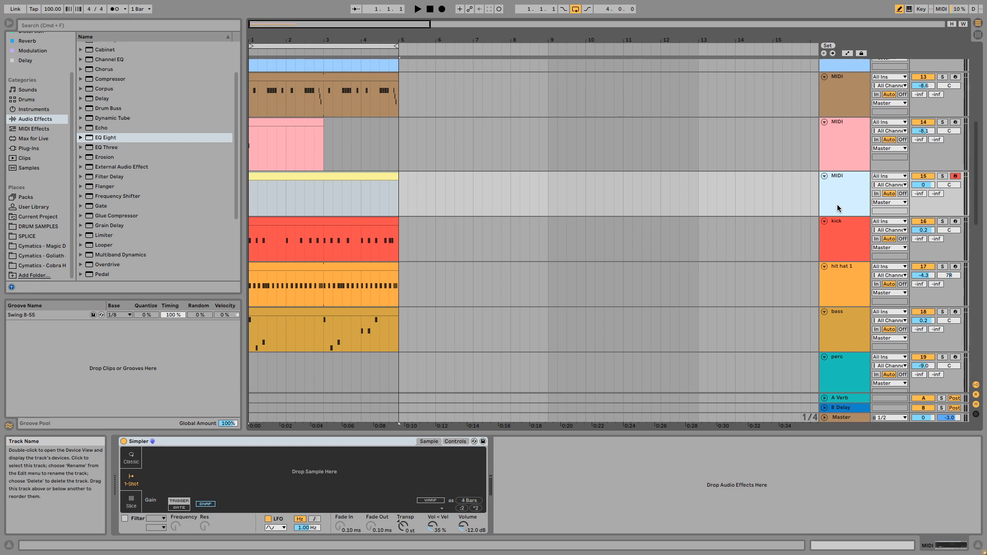
# Play the loop and review the drum, melody and bass tracks in the arrangement.
pyautogui.scroll(2, 781, 193)
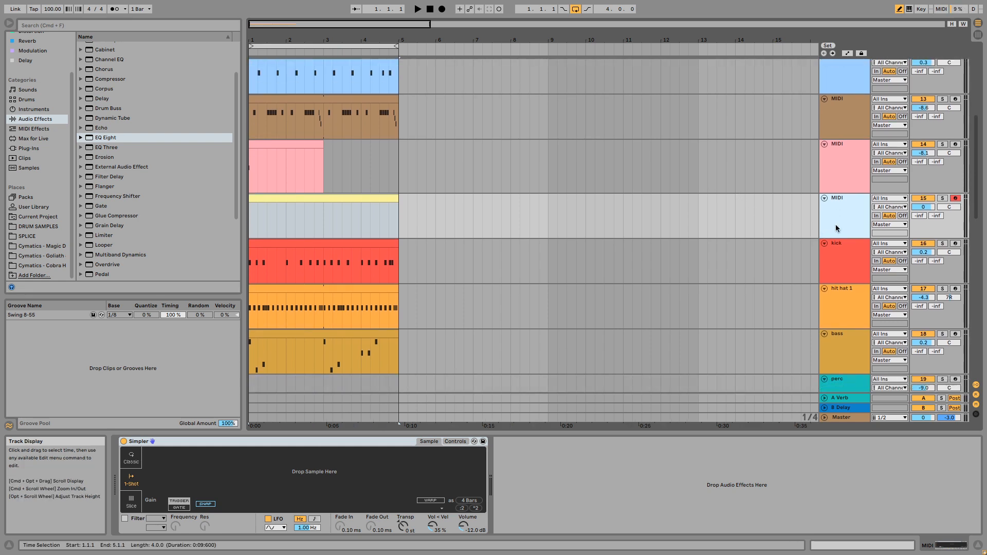
pyautogui.scroll(-2, 828, 236)
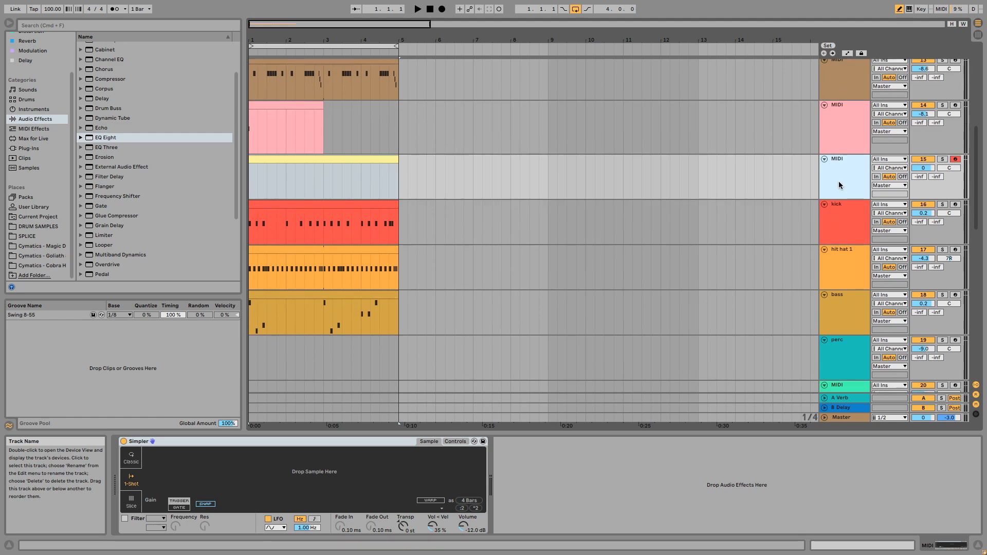
pyautogui.scroll(8, 817, 222)
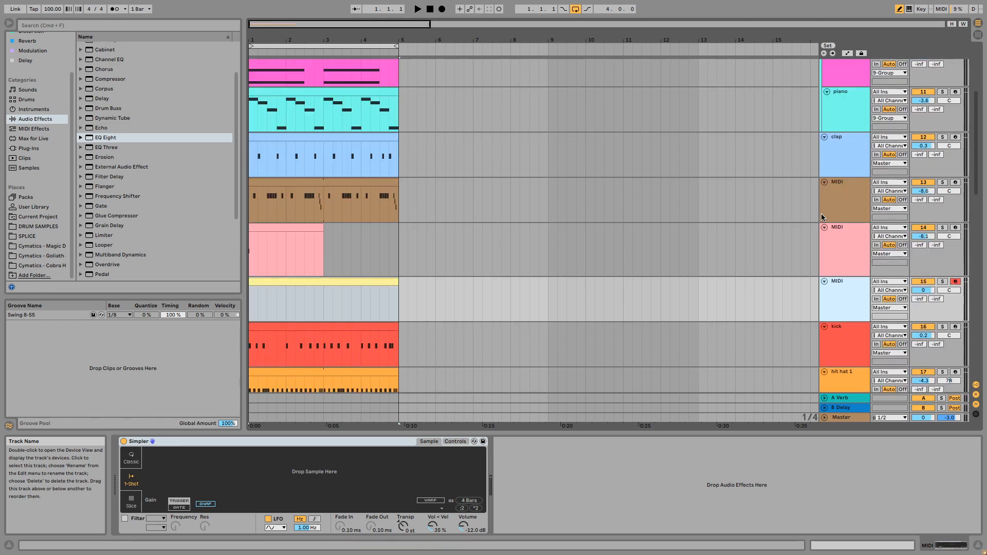
pyautogui.scroll(-5, 825, 214)
pyautogui.press('space')
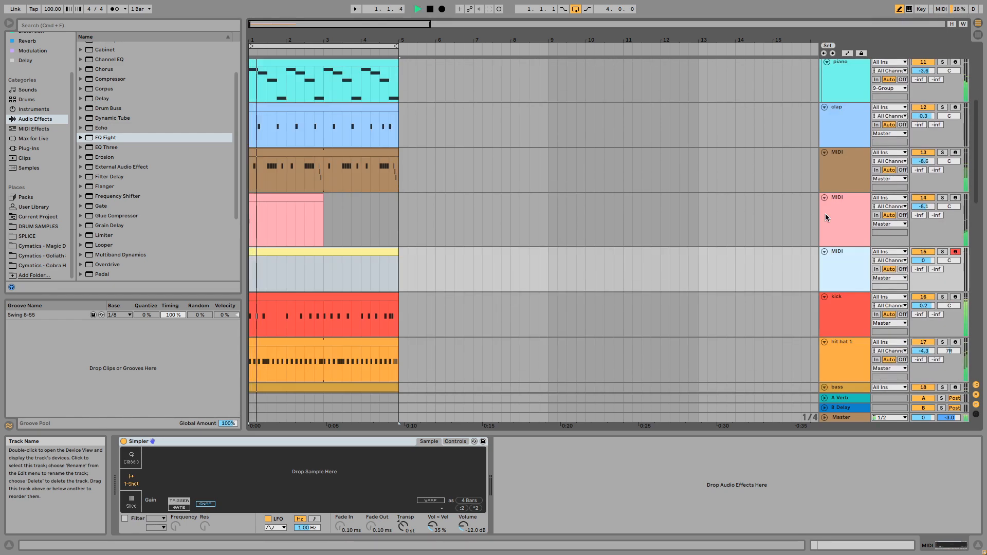
pyautogui.scroll(-1, 834, 257)
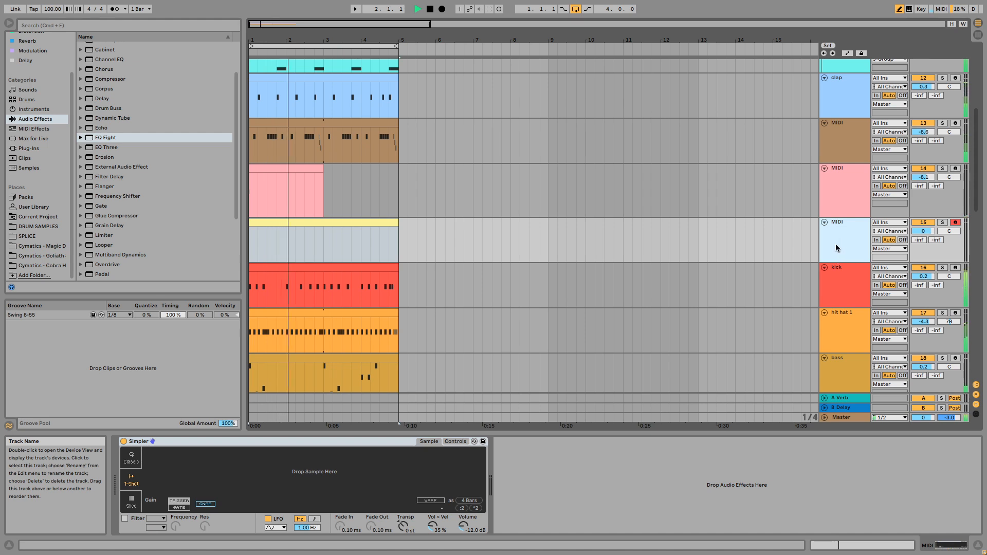
pyautogui.scroll(-1, 836, 246)
pyautogui.scroll(-2, 837, 248)
pyautogui.press('space')
# Load FabFilter Pro-Q 3 from the EQ collection onto the bass track.
pyautogui.click(839, 246)
pyautogui.click(841, 285)
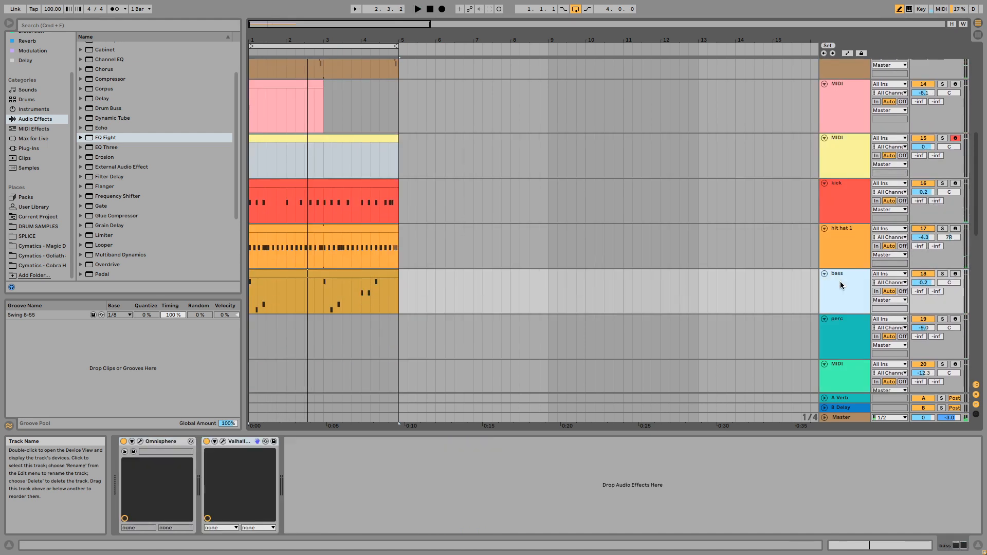
pyautogui.click(36, 149)
pyautogui.scroll(2, 32, 68)
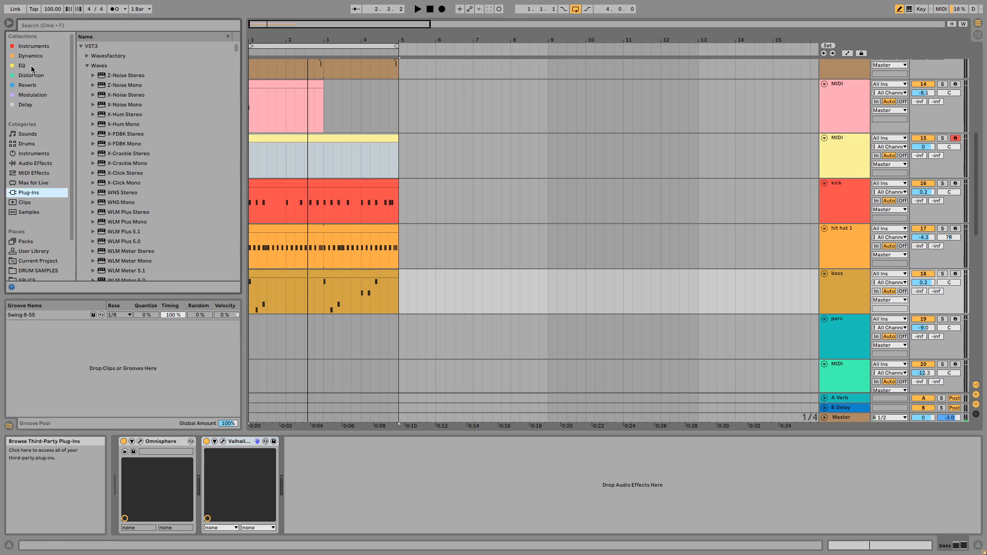
pyautogui.click(22, 66)
pyautogui.doubleClick(116, 46)
# Add a 12 dB/oct low cut at about 180 Hz to the bass EQ and raise the bass track's volume to 2.5 dB.
pyautogui.click(188, 331)
pyautogui.click(125, 310)
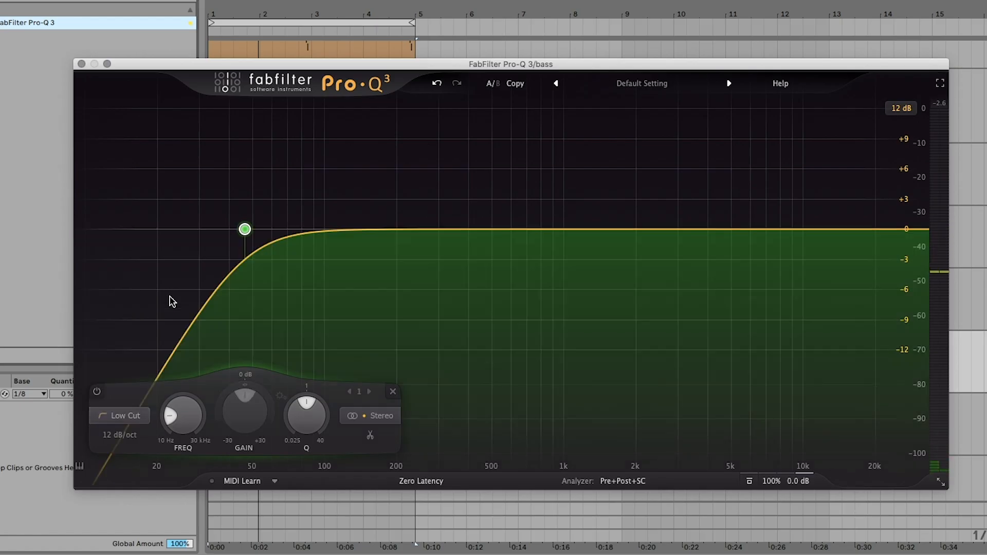
pyautogui.moveTo(245, 227); pyautogui.dragTo(385, 220)
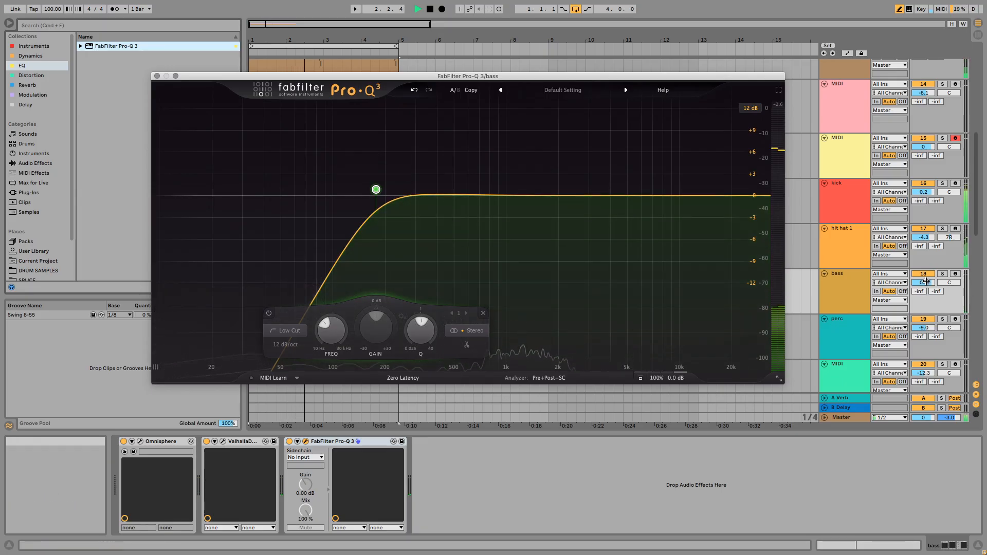
pyautogui.click(926, 282)
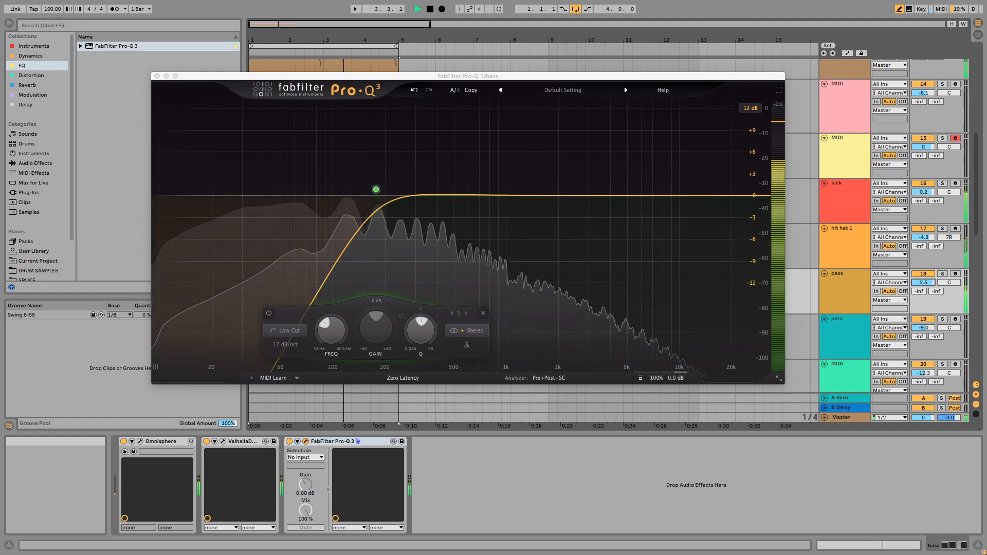
pyautogui.click(157, 76)
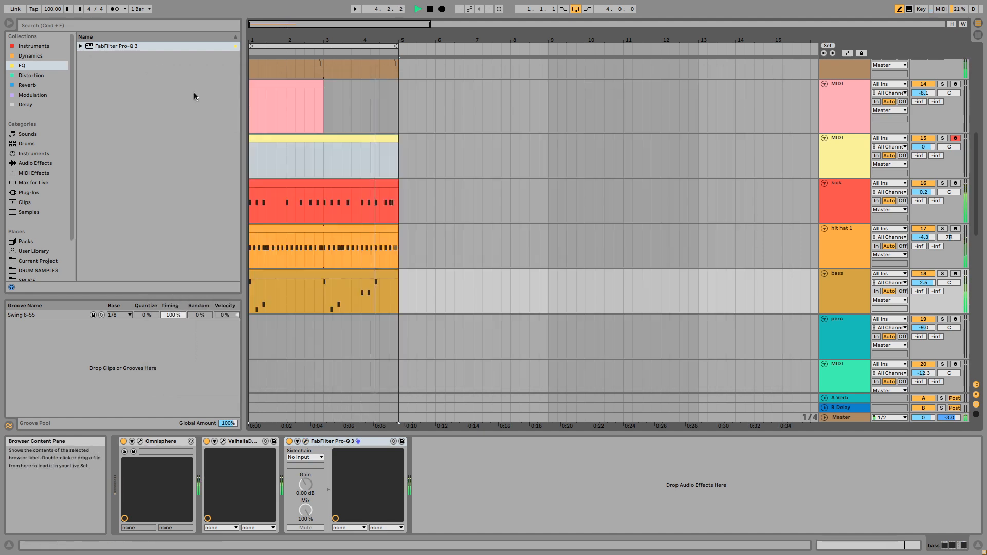
# Raise the velocities of all notes in the bass clip and set the bass track's volume to 2.0 dB.
pyautogui.doubleClick(335, 275)
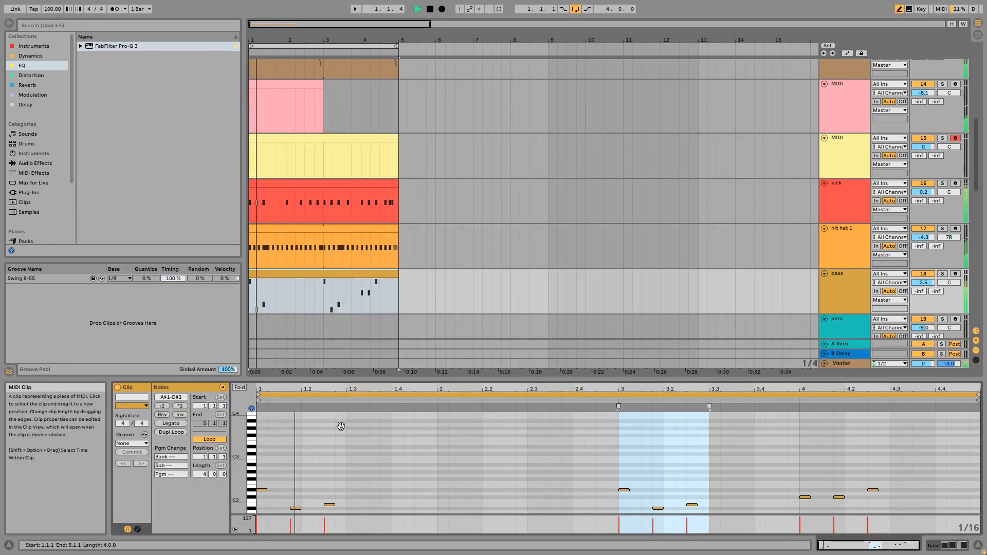
pyautogui.press('b')
pyautogui.press('super+a')
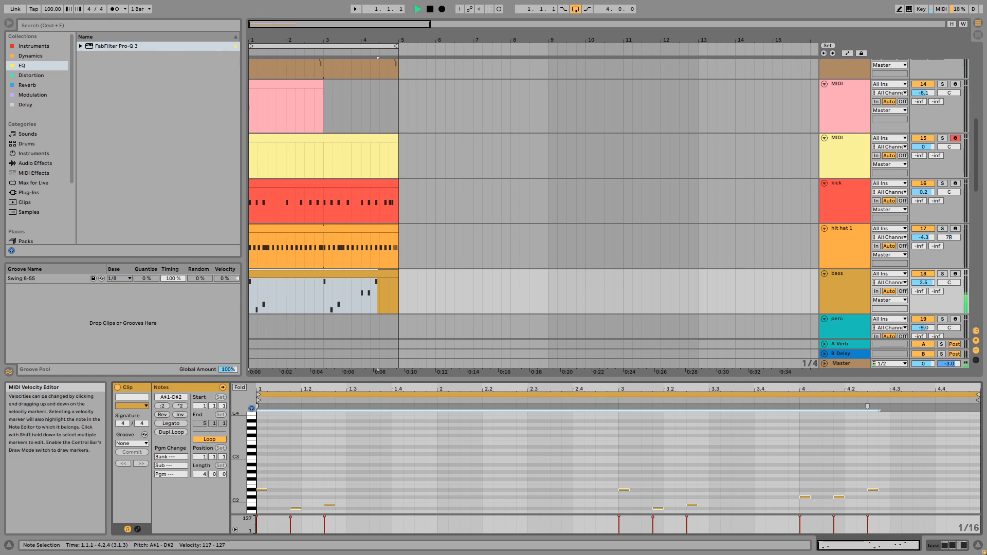
pyautogui.click(313, 483)
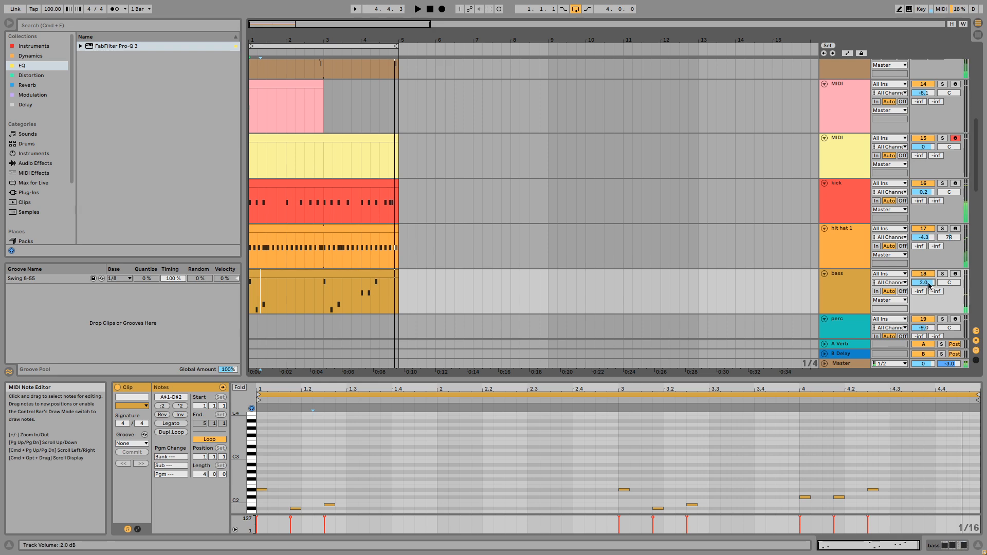
# Load the sample Cymatics - Goliath 808 9 - C#.wav into the Simpler on the yellow MIDI track.
pyautogui.click(862, 246)
pyautogui.scroll(2, 862, 245)
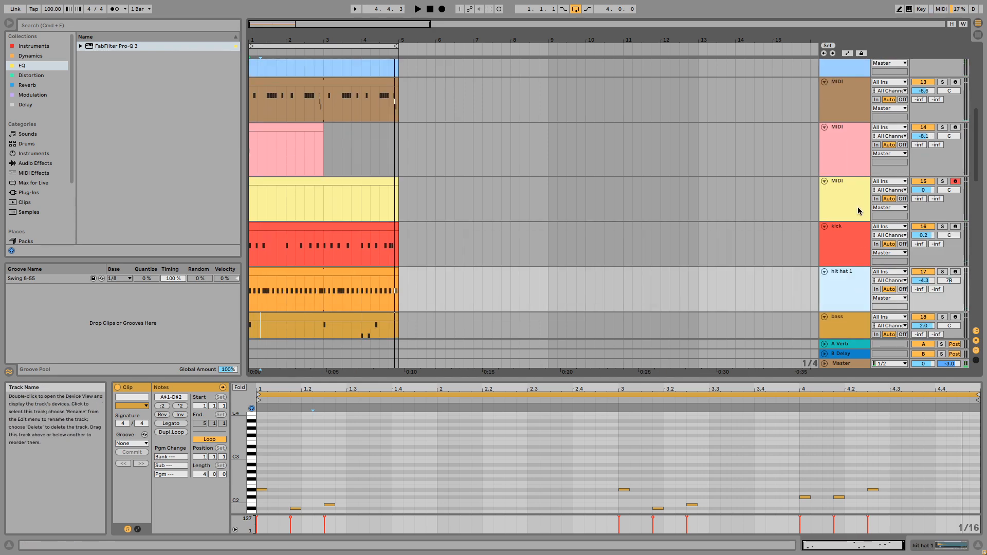
pyautogui.doubleClick(859, 210)
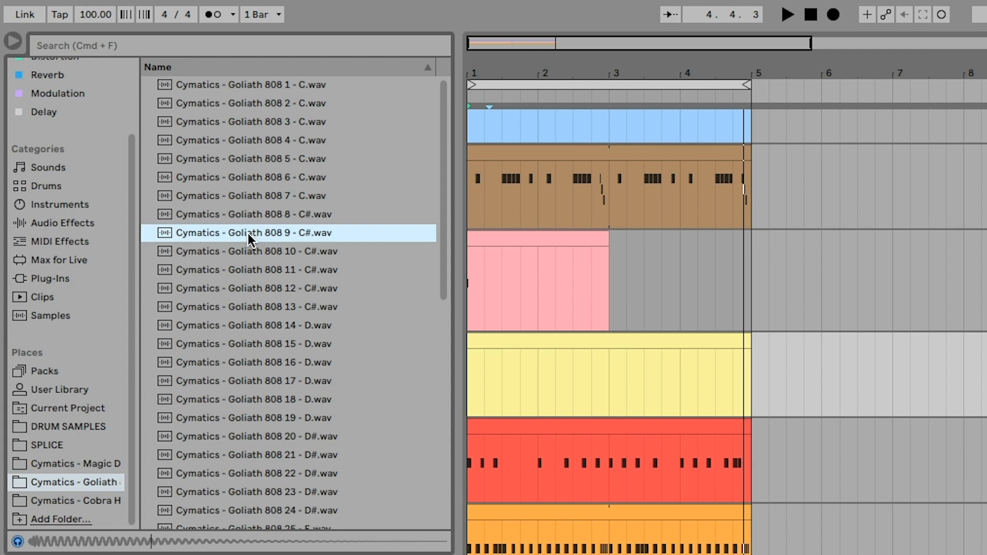
pyautogui.moveTo(248, 233); pyautogui.dragTo(303, 320)
pyautogui.moveTo(352, 446); pyautogui.dragTo(252, 458)
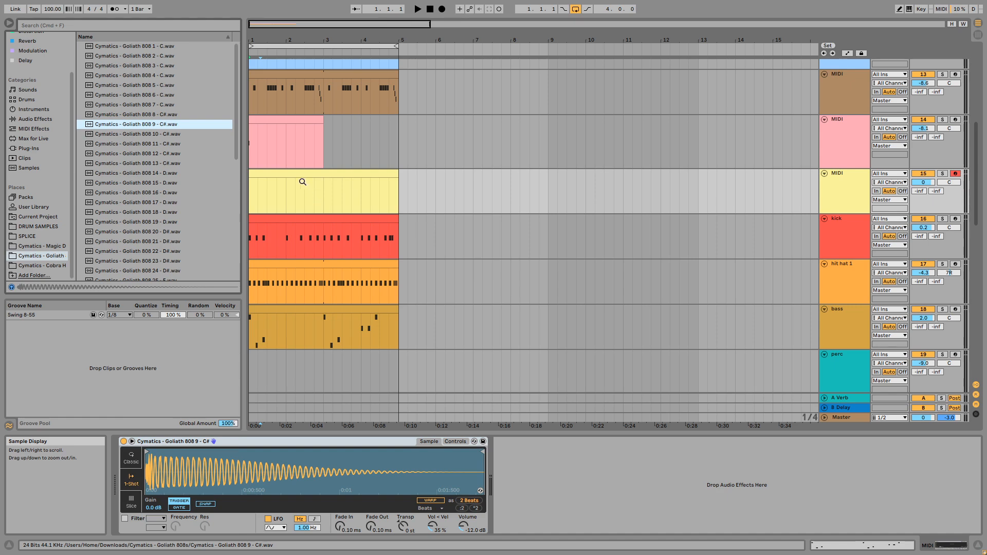
# Rename the yellow MIDI track as 808.
pyautogui.click(366, 183)
pyautogui.click(855, 194)
pyautogui.press('super+r')
pyautogui.write('808')
pyautogui.press('Return')
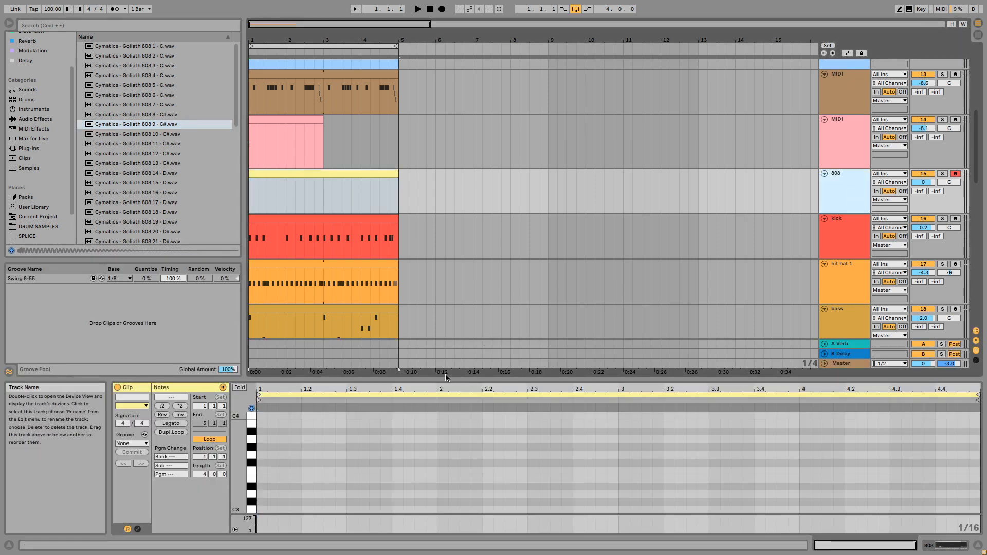
# Enlarge the note editor and add a 1/16 D5 note at the start of the 808 clip.
pyautogui.moveTo(445, 377); pyautogui.dragTo(445, 208)
pyautogui.press('b')
pyautogui.click(261, 284)
pyautogui.press('b')
pyautogui.click(295, 289)
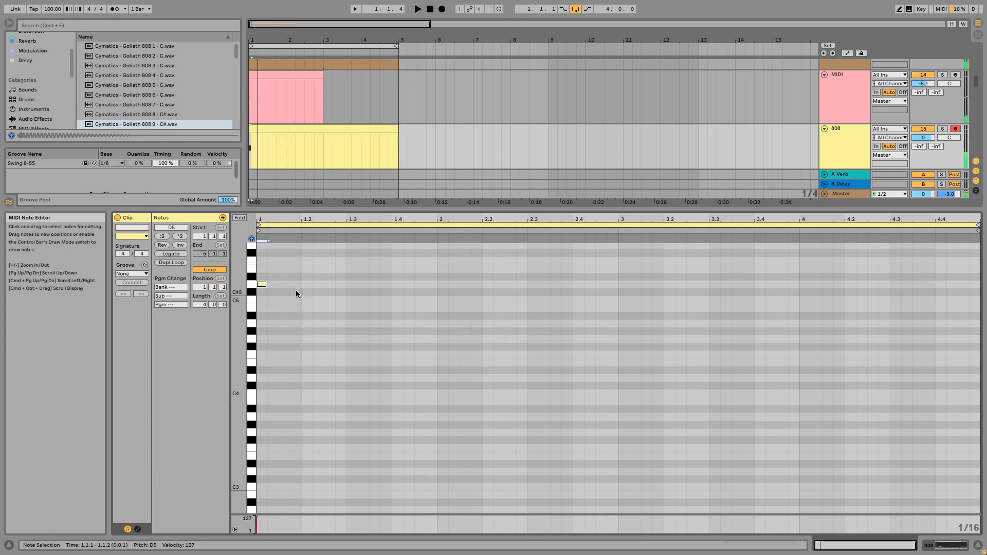
# Add 1/16 notes to the 808 clip: A4 at 1.1.4 and A#4 at 1.2.3, 2.1.1 and 2.2.3.
pyautogui.press('b')
pyautogui.click(287, 307)
pyautogui.moveTo(290, 311); pyautogui.dragTo(290, 319)
pyautogui.click(295, 323)
pyautogui.press('space')
pyautogui.click(285, 324)
pyautogui.click(329, 316)
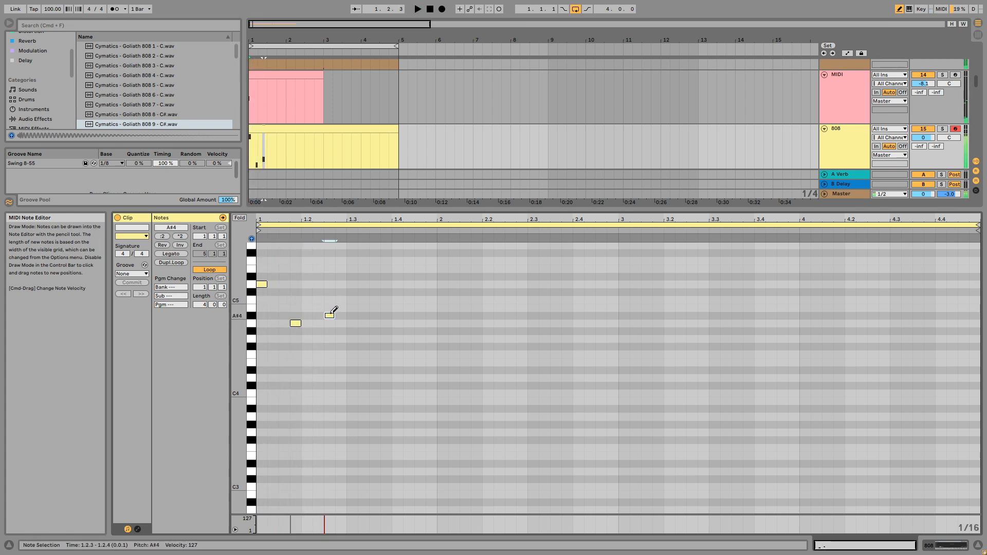
pyautogui.click(443, 316)
pyautogui.click(510, 315)
pyautogui.press('b')
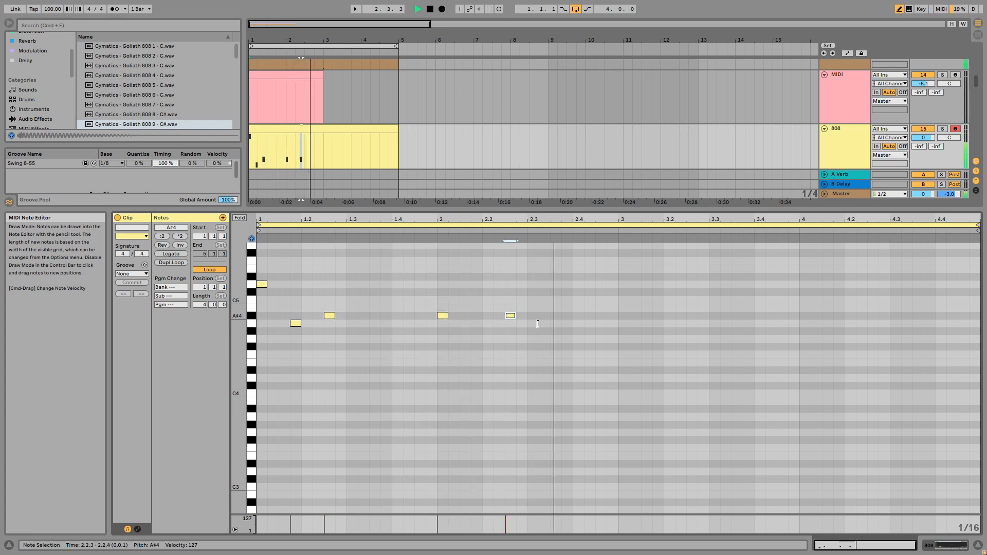
# Duplicate the two-bar 808 note pattern into bars 3 and 4.
pyautogui.press('space')
pyautogui.moveTo(619, 267); pyautogui.dragTo(275, 419)
pyautogui.press('super+d')
pyautogui.click(474, 375)
pyautogui.click(495, 374)
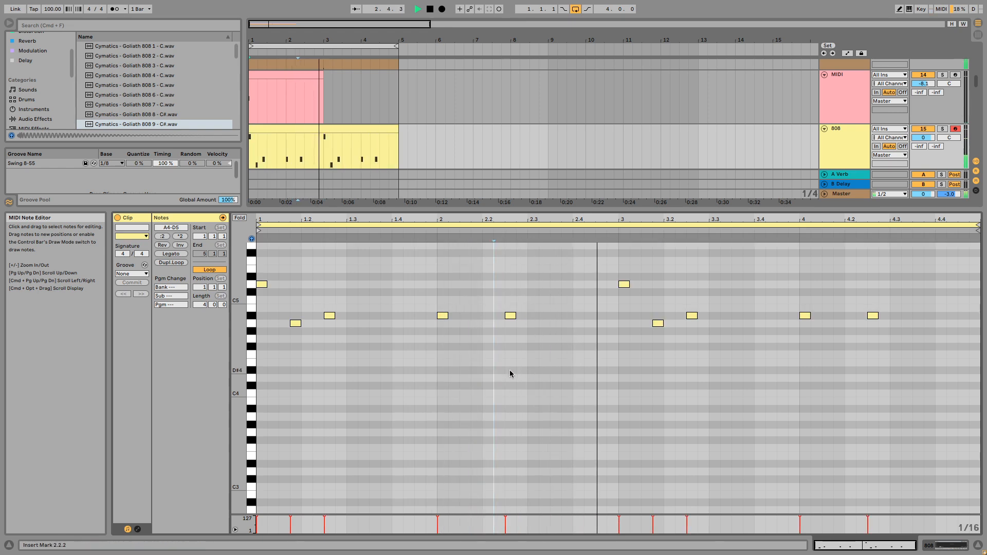
# Move the 808 notes at 4.1.1 and 4.2.3 to C5 and D5, and add C5 at 4.1.4 and D5 at 4.3.3.
pyautogui.moveTo(804, 315); pyautogui.dragTo(805, 302)
pyautogui.moveTo(872, 316); pyautogui.dragTo(874, 300)
pyautogui.click(873, 299)
pyautogui.press('b')
# Transpose all notes in the 808 clip down two octaves.
pyautogui.hotkey('shift', 'Down')
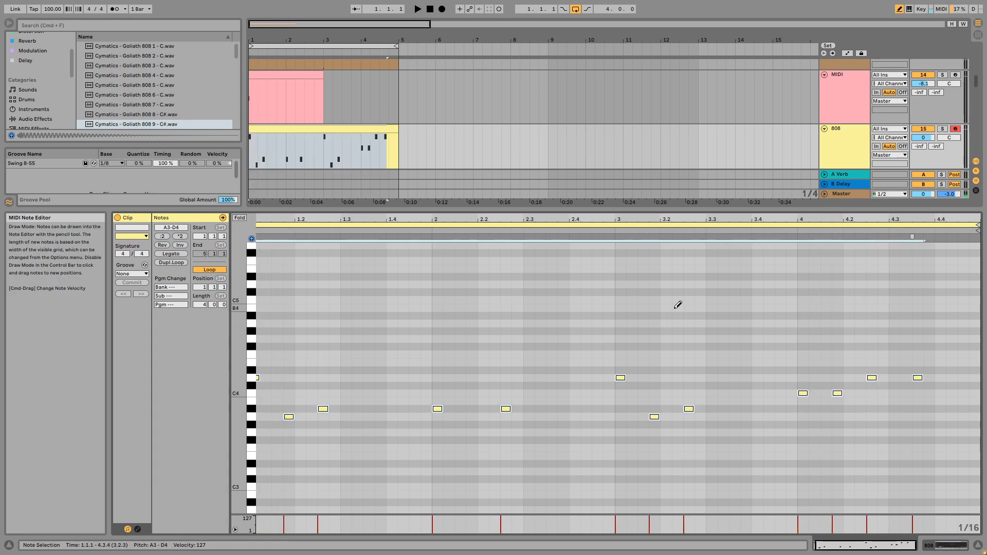
pyautogui.hotkey('shift', 'Down')
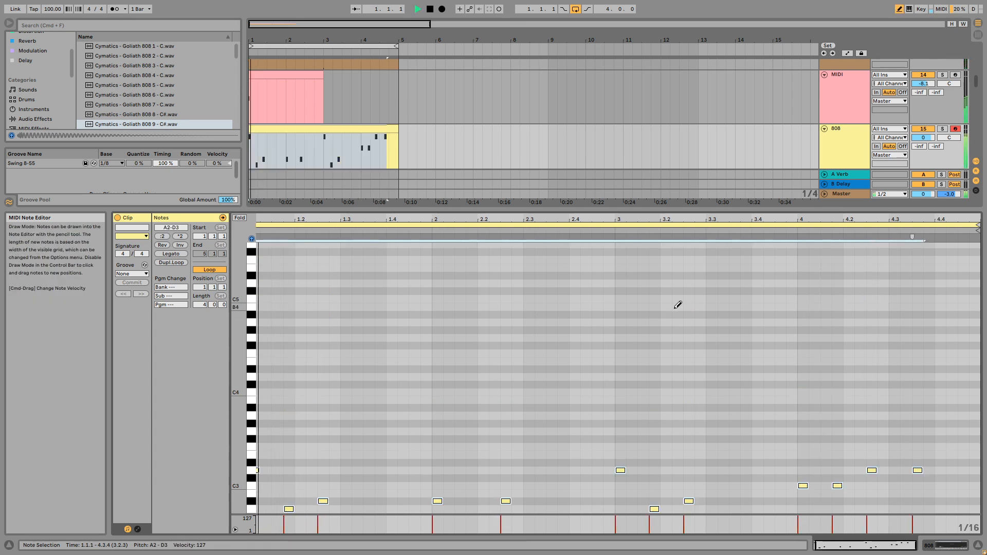
pyautogui.press('b')
# Delete the A#2 notes at 2.1.1 and 2.2.3 and the D3 note at 4.3.3 from the 808 clip.
pyautogui.moveTo(477, 210); pyautogui.dragTo(478, 404)
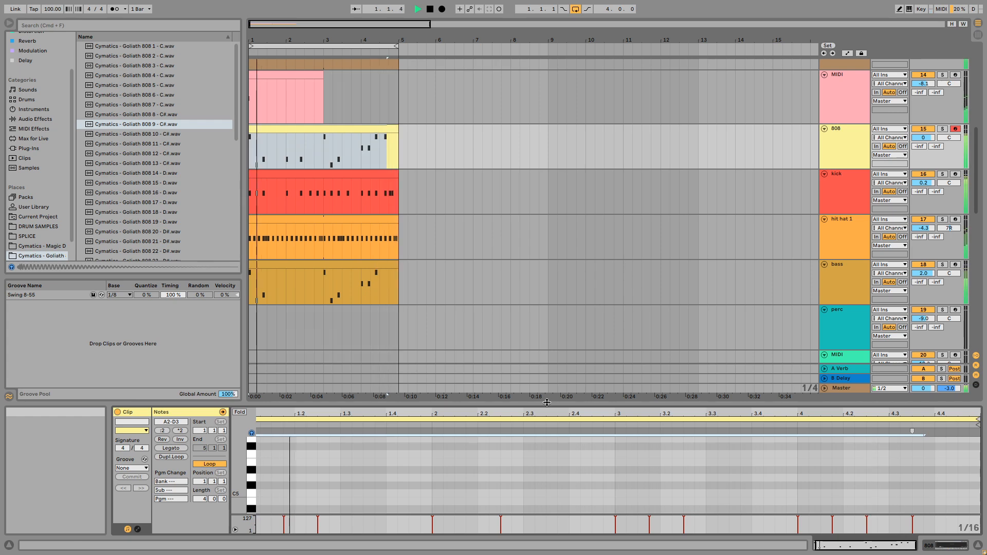
pyautogui.moveTo(547, 402); pyautogui.dragTo(547, 194)
pyautogui.click(435, 486)
pyautogui.doubleClick(435, 488)
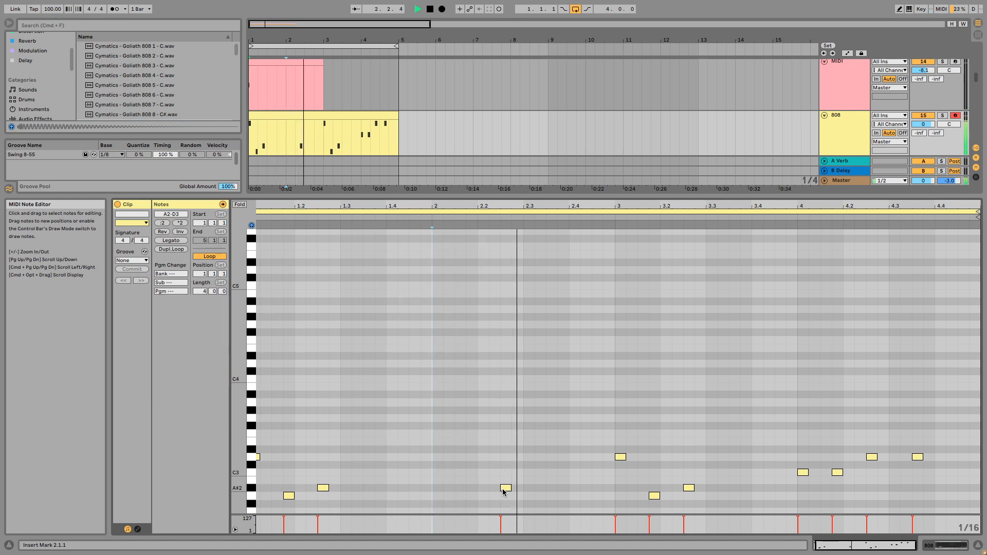
pyautogui.doubleClick(504, 489)
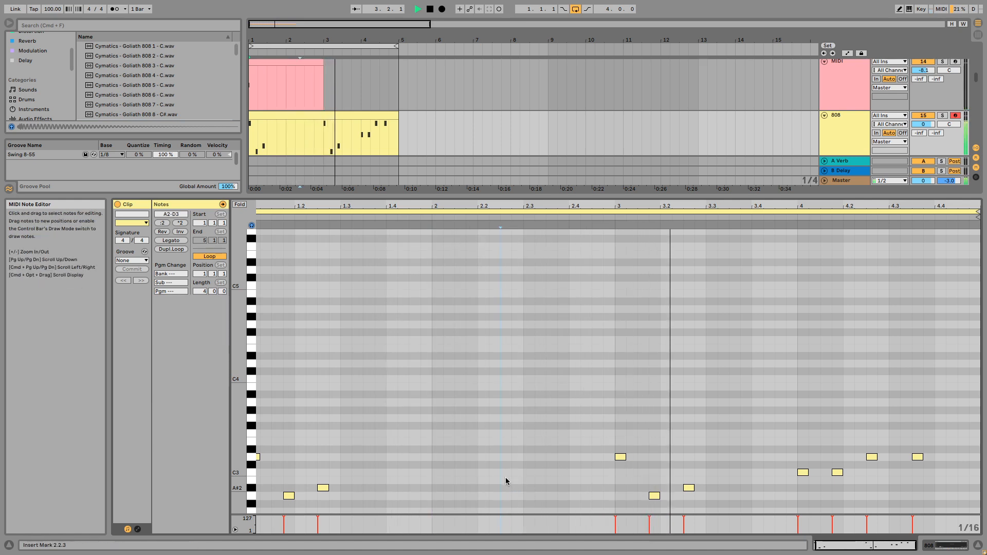
pyautogui.scroll(-2, 505, 476)
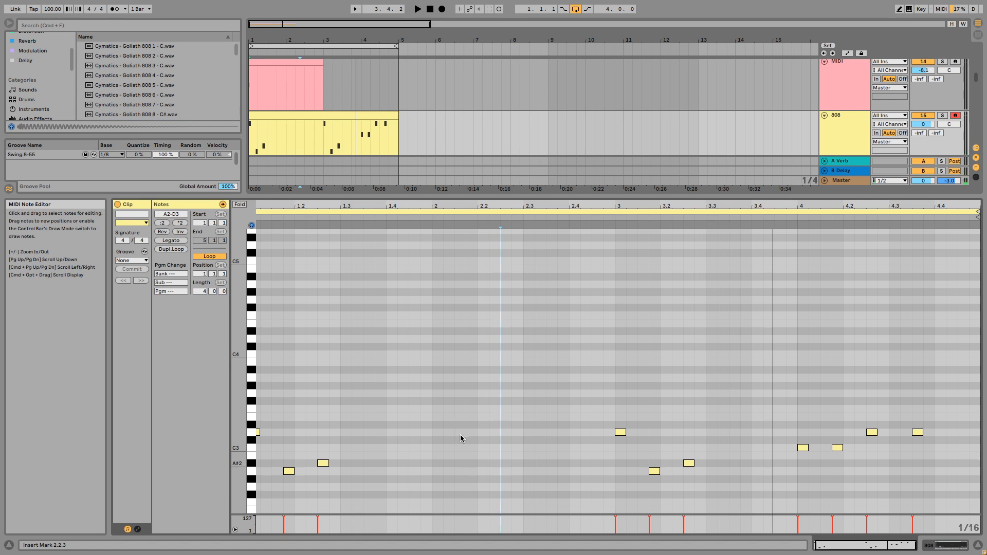
pyautogui.scroll(-3, 457, 441)
pyautogui.scroll(1, 456, 438)
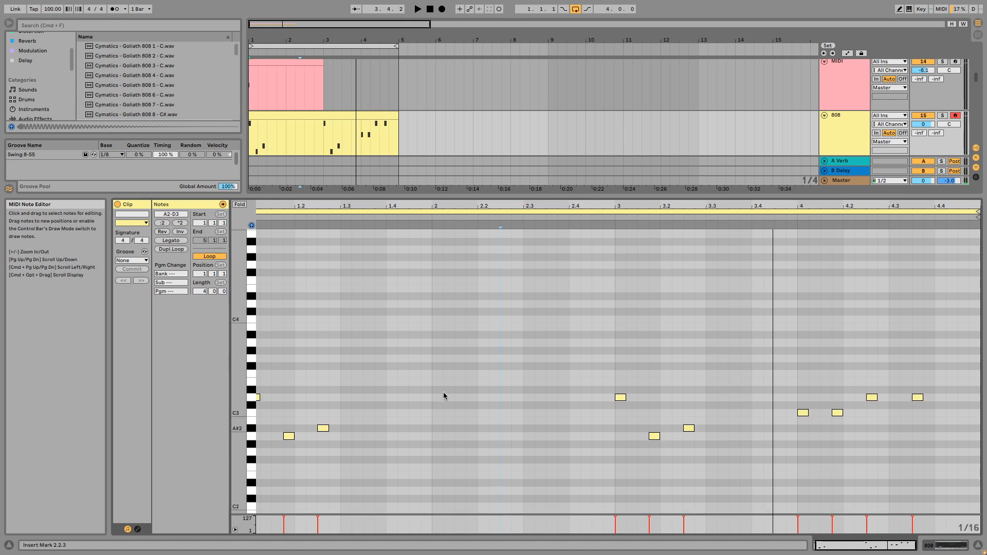
pyautogui.press('space')
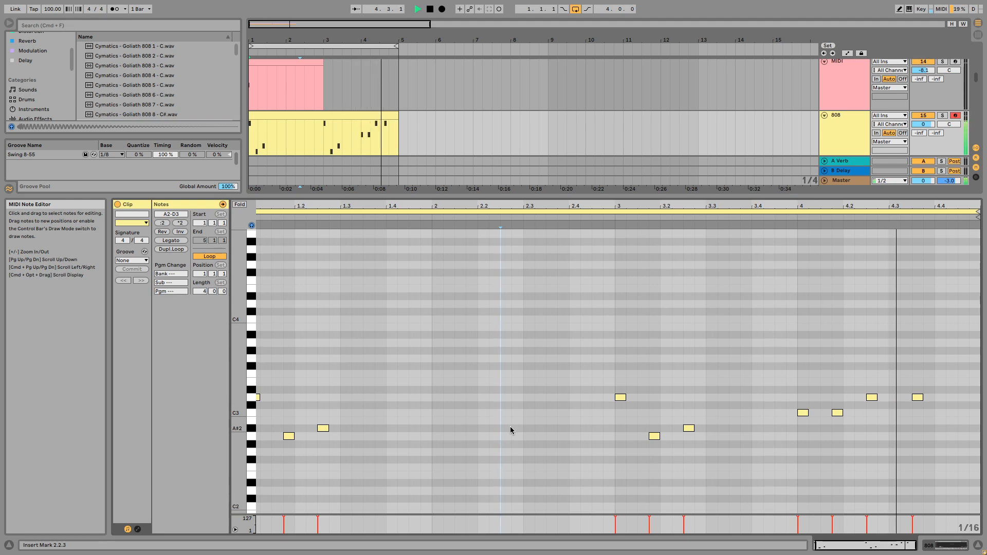
pyautogui.doubleClick(917, 397)
# Set the bass track's volume to 0.4 dB during playback and deactivate its Valhalla plug-in.
pyautogui.moveTo(425, 212); pyautogui.dragTo(434, 469)
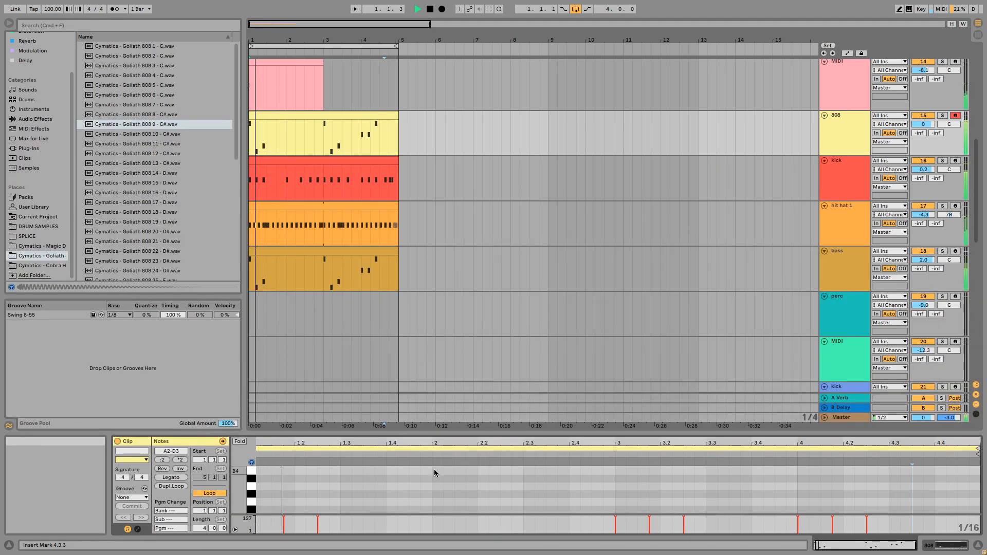
pyautogui.scroll(5, 456, 296)
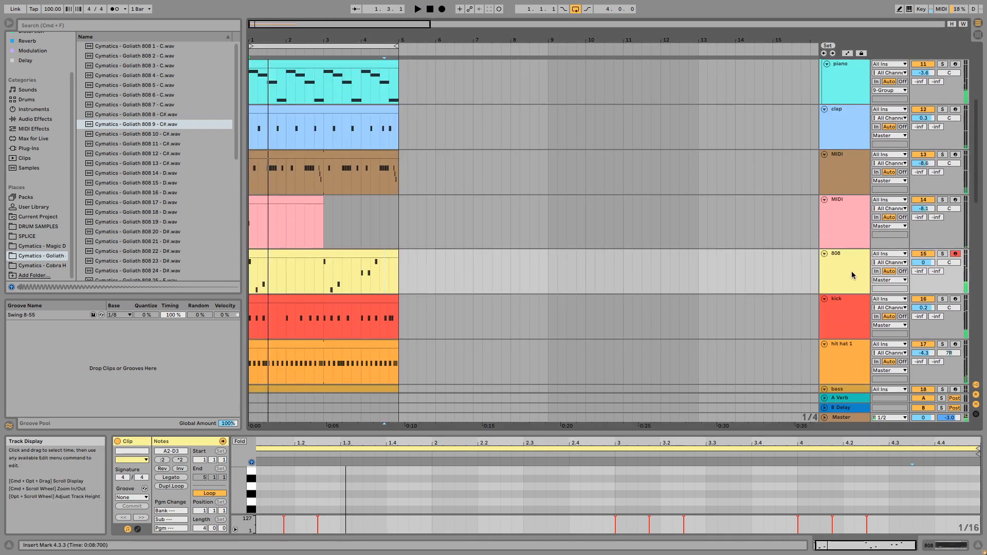
pyautogui.scroll(-5, 855, 280)
pyautogui.press('space')
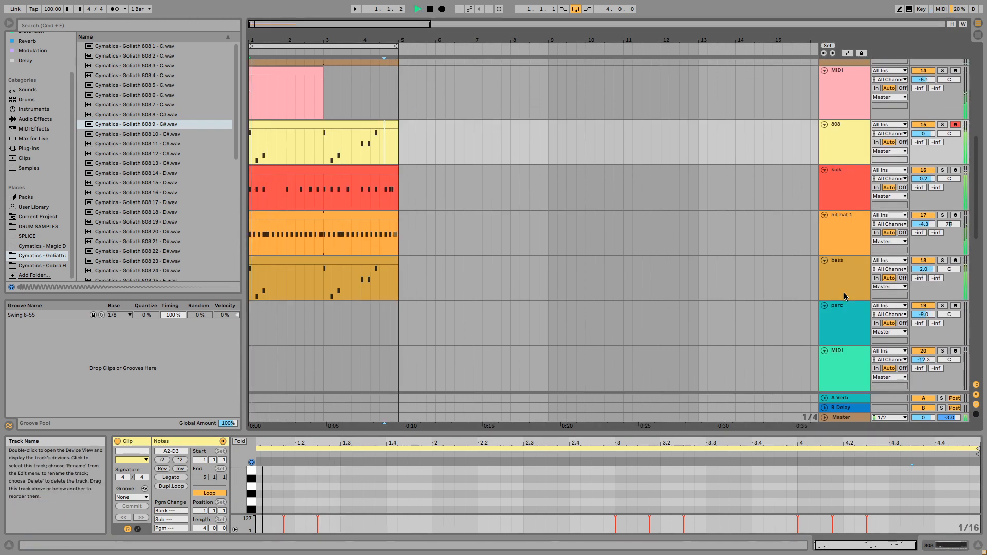
pyautogui.click(846, 266)
pyautogui.moveTo(923, 273); pyautogui.dragTo(923, 284)
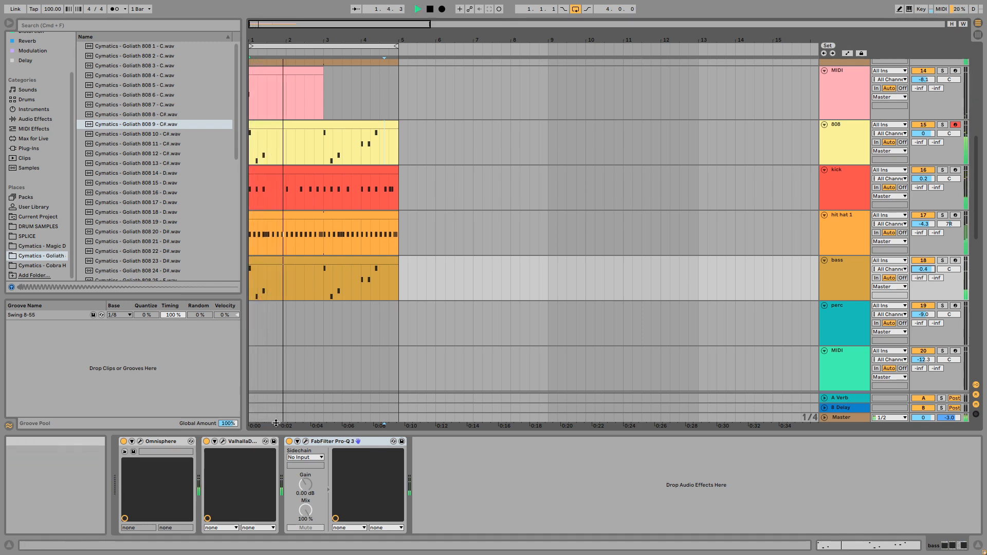
pyautogui.click(207, 442)
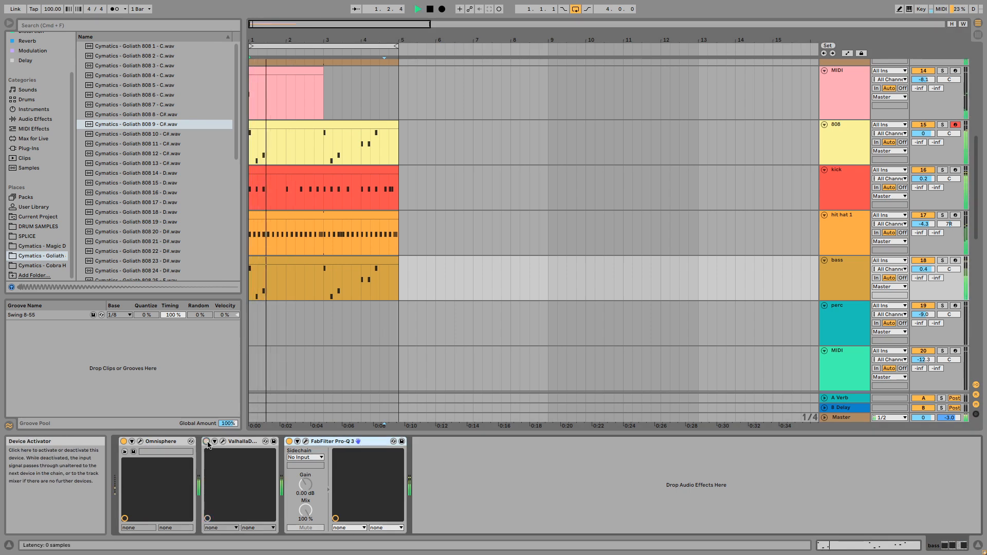
# Set the 808 track's volume to -1.3 dB and mute the bass track.
pyautogui.scroll(2, 442, 292)
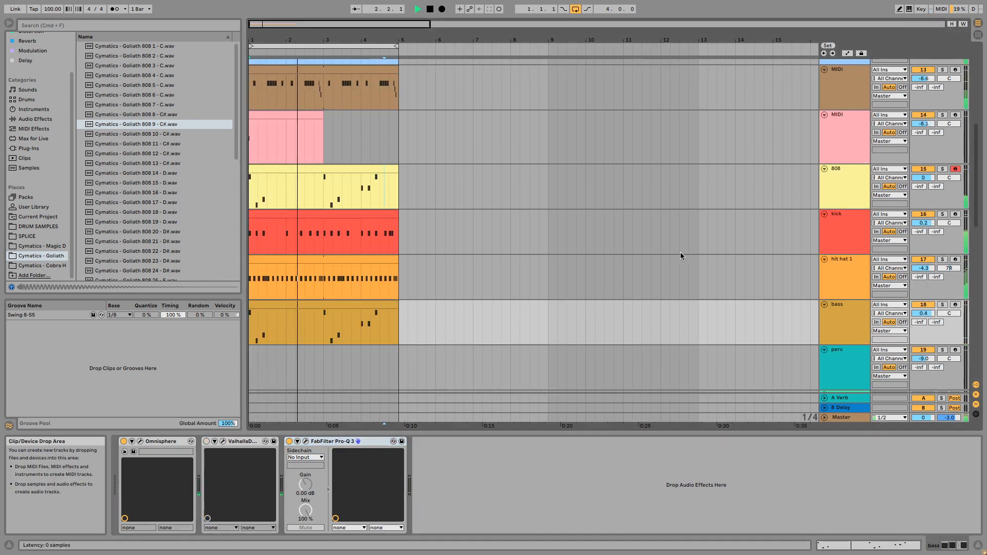
pyautogui.click(854, 180)
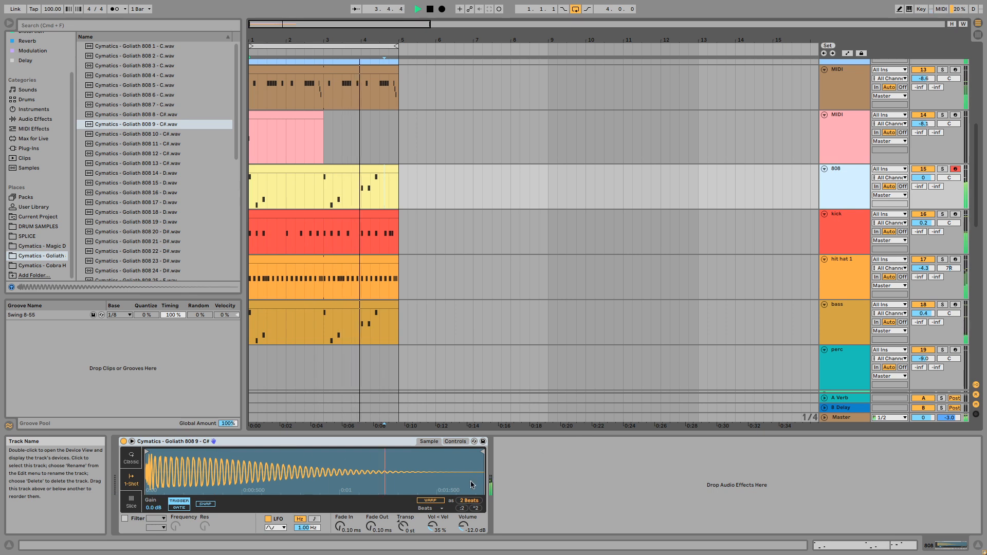
pyautogui.moveTo(928, 177); pyautogui.dragTo(928, 184)
pyautogui.press('space')
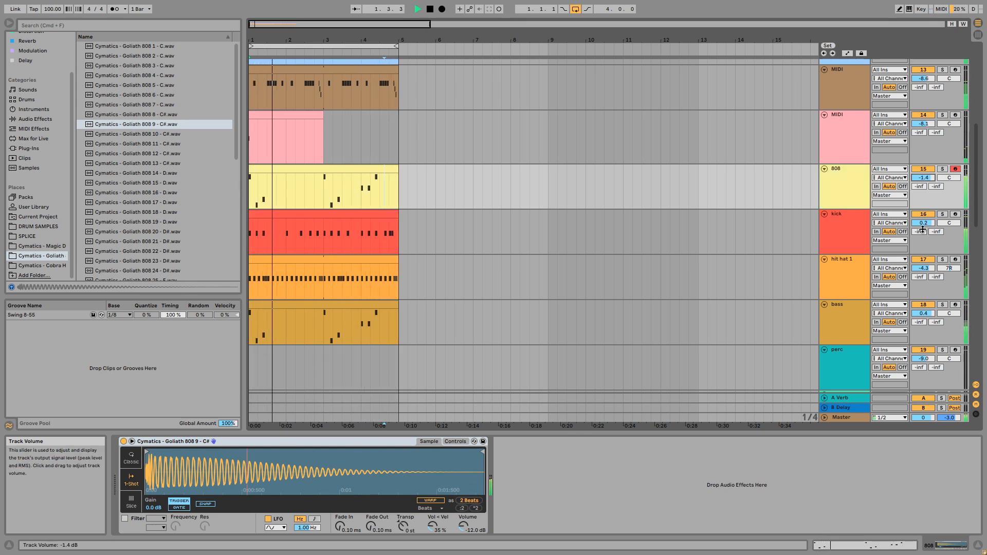
pyautogui.scroll(-3, 921, 247)
pyautogui.press('space')
pyautogui.scroll(3, 802, 244)
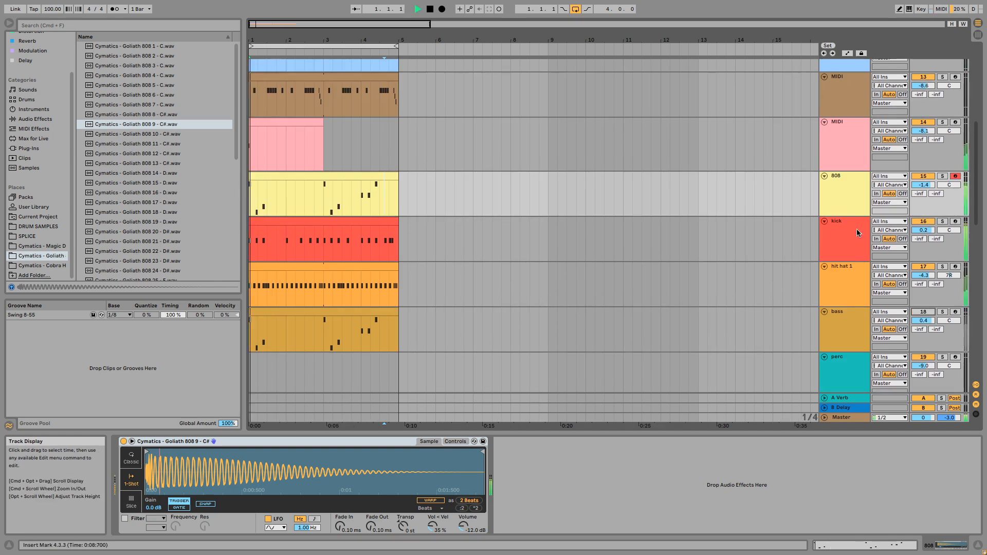
pyautogui.moveTo(921, 187); pyautogui.dragTo(922, 187)
# Set the kick track's volume to 1.1 dB.
pyautogui.click(923, 230)
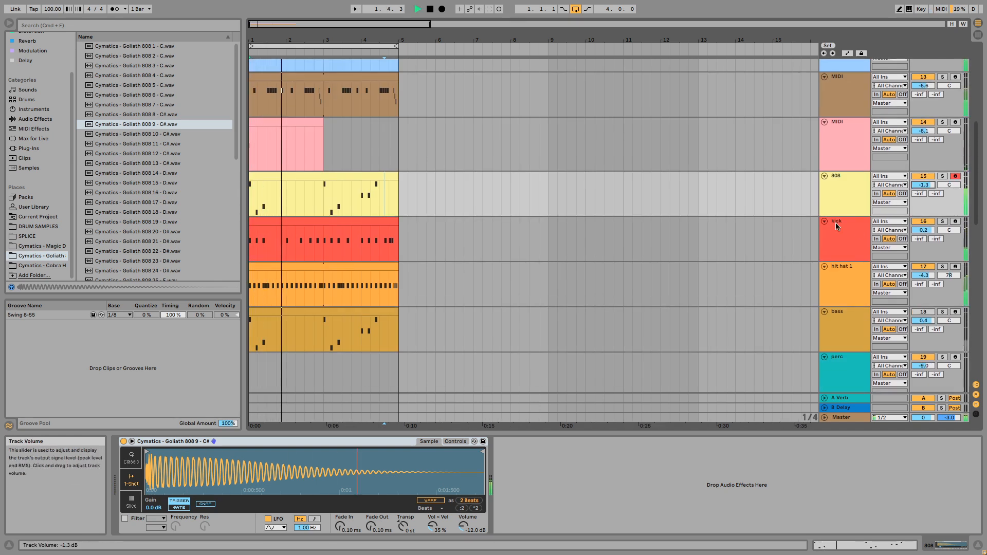
pyautogui.scroll(1, 852, 222)
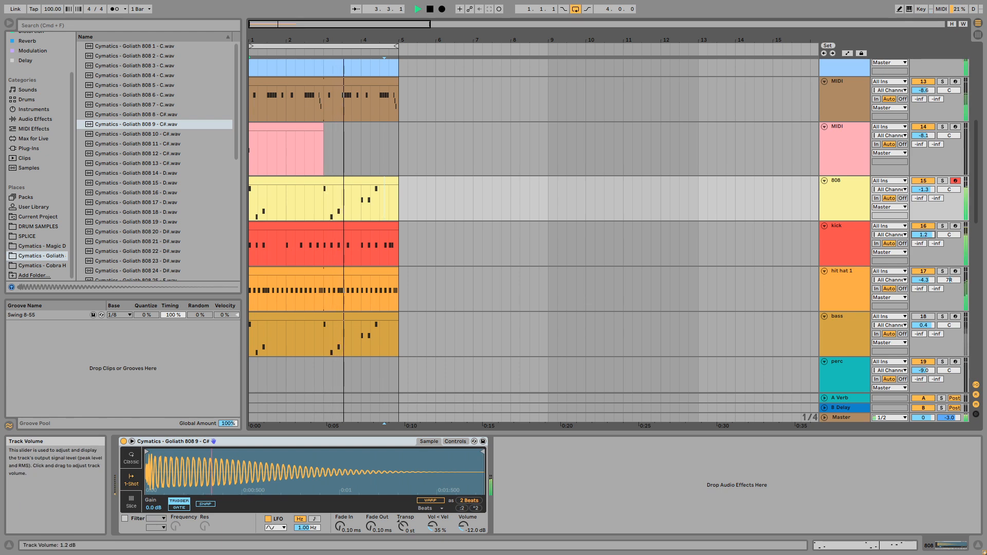
pyautogui.moveTo(922, 234); pyautogui.dragTo(922, 235)
# Add the Utility audio effect to the kick track and invert the phase of its left and right channels.
pyautogui.click(855, 237)
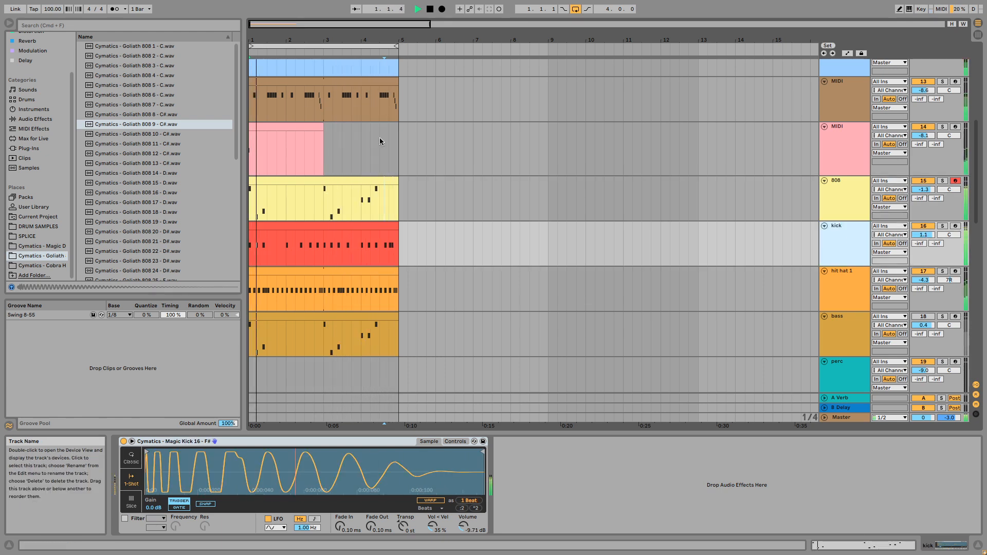
pyautogui.click(30, 118)
pyautogui.press('space')
pyautogui.scroll(-5, 121, 152)
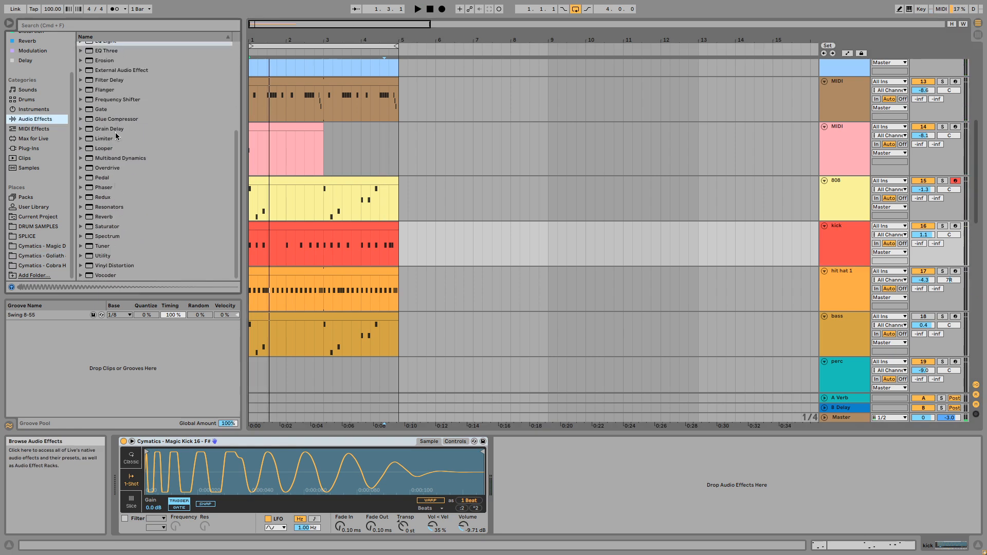
pyautogui.doubleClick(110, 255)
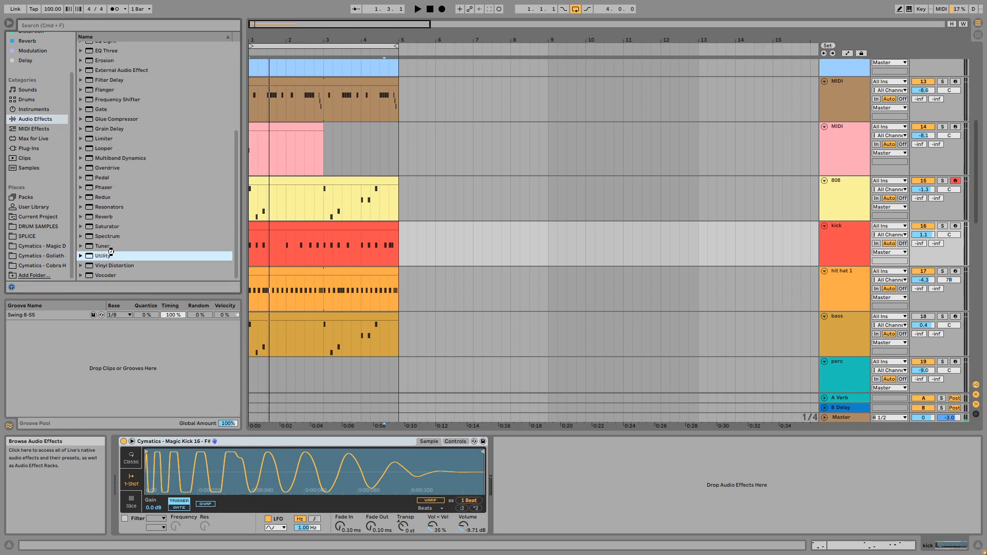
pyautogui.click(519, 458)
pyautogui.click(503, 458)
# Compare the kick during playback with Utility switched off and on, lowering the system volume and leaving Utility enabled.
pyautogui.press('space')
pyautogui.click(498, 442)
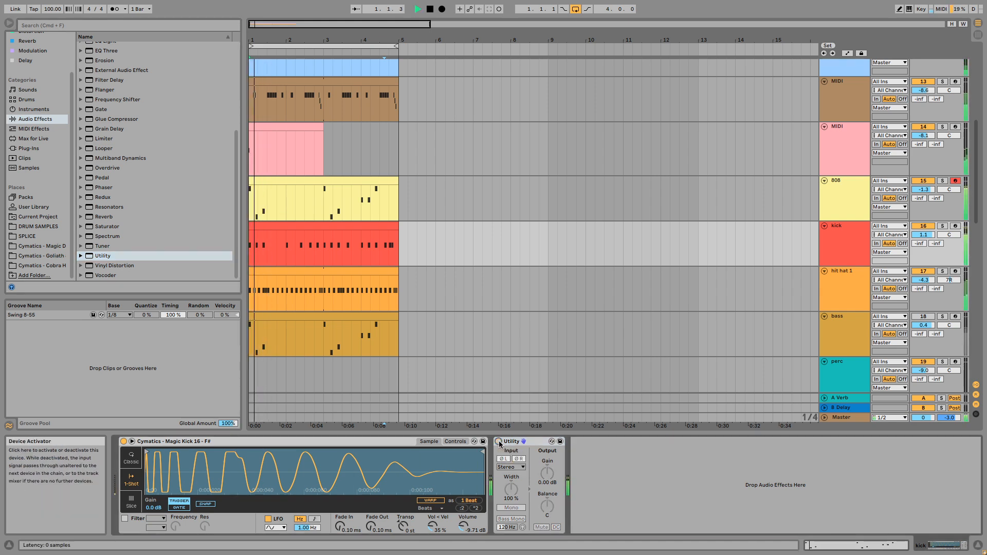
pyautogui.click(498, 442)
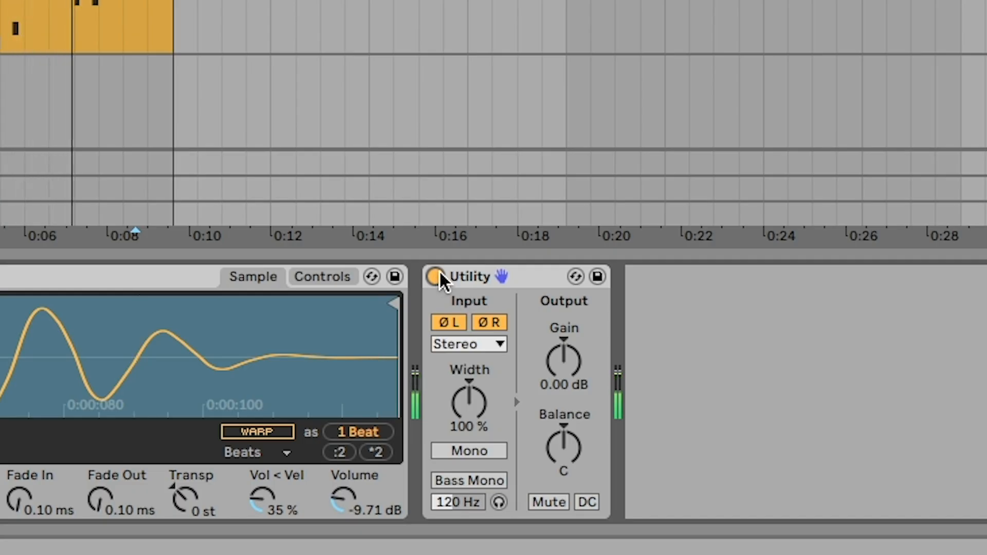
pyautogui.click(438, 276)
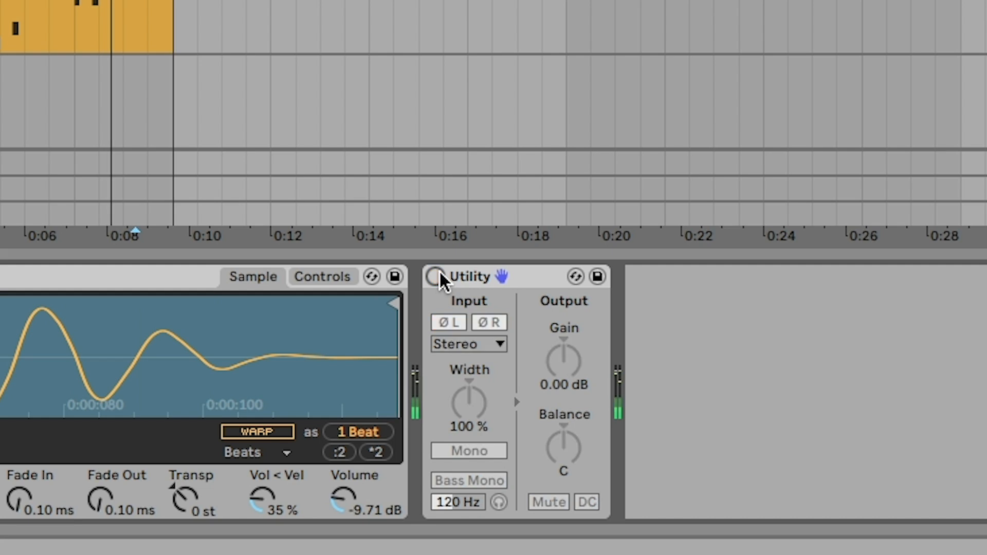
pyautogui.press('XF86AudioLowerVolume')
pyautogui.press('XF86AudioLowerVolume')
pyautogui.press('XF86AudioLowerVolume')
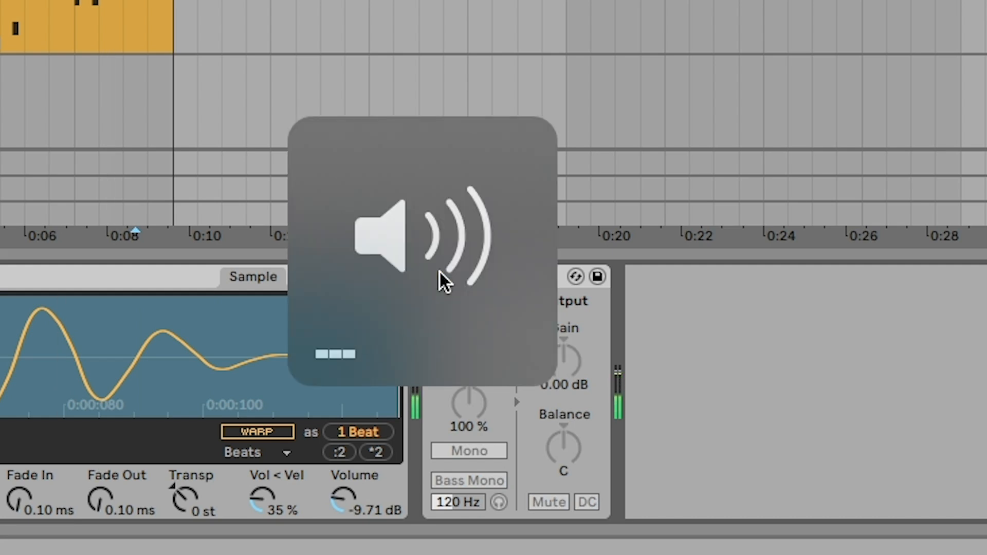
pyautogui.click(435, 276)
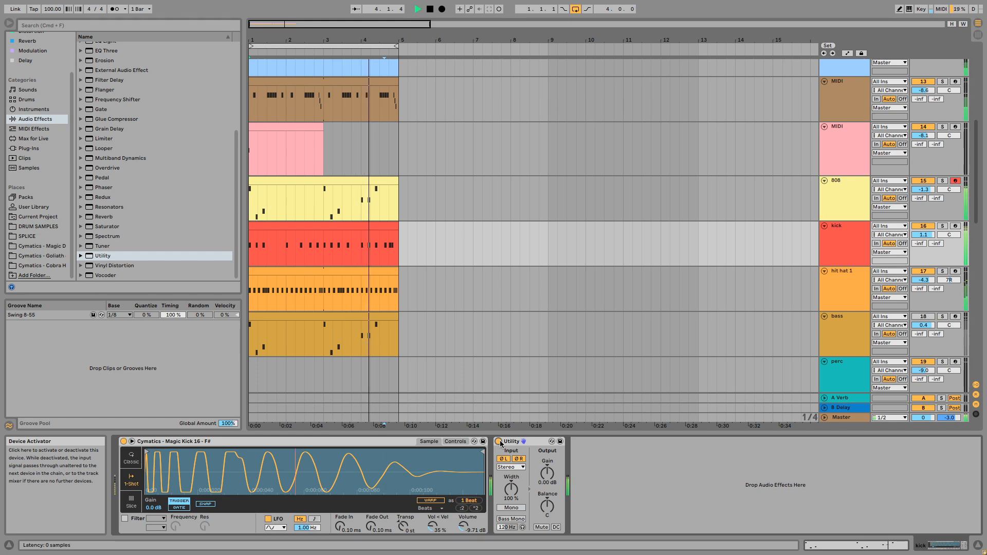
# Set the piano's EQ Eight high band to about 2.97 kHz and -2.85 dB, and its track volume to -3.7 dB.
pyautogui.scroll(5, 722, 250)
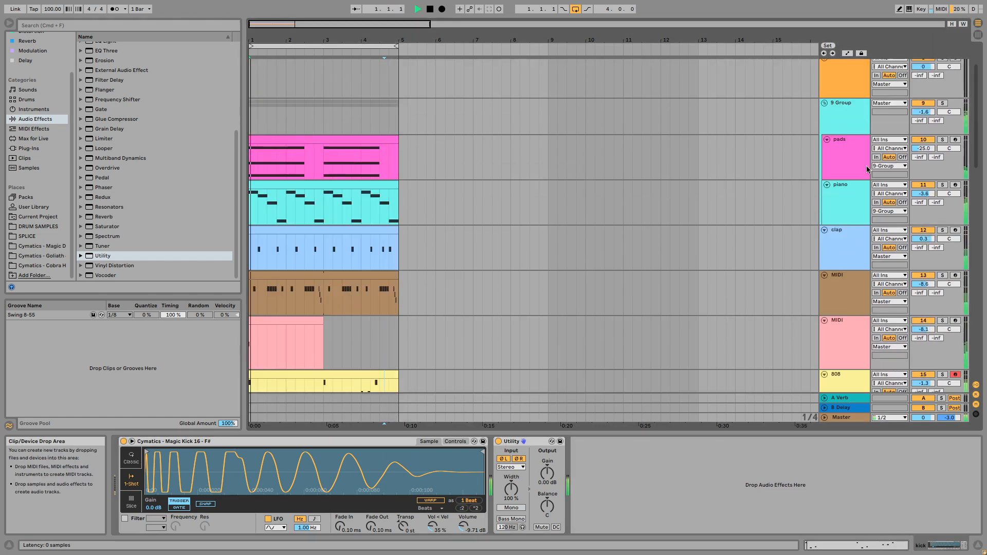
pyautogui.click(845, 198)
pyautogui.moveTo(382, 481)
pyautogui.mouseDown()
pyautogui.moveTo(352, 497)
pyautogui.moveTo(369, 485)
pyautogui.mouseUp()
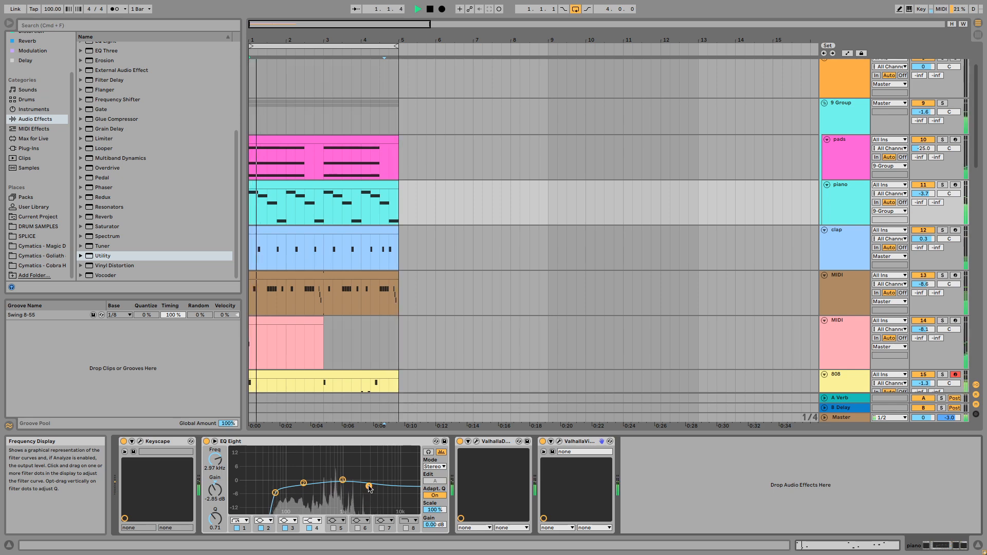
pyautogui.press('space')
# Open the piano clip in an enlarged note editor, select all notes and adjust their velocities to the 66–72 range.
pyautogui.click(336, 182)
pyautogui.doubleClick(337, 180)
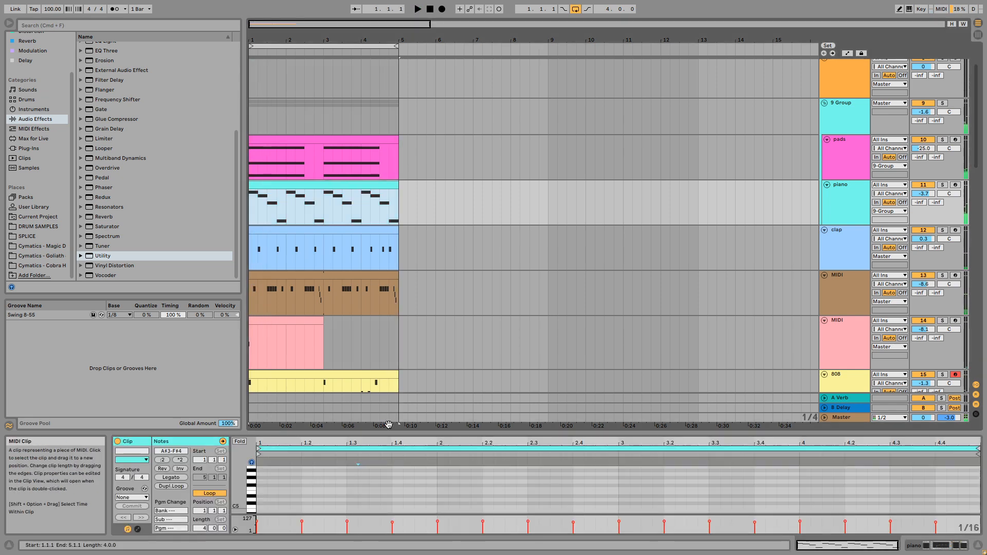
pyautogui.moveTo(385, 432); pyautogui.dragTo(385, 283)
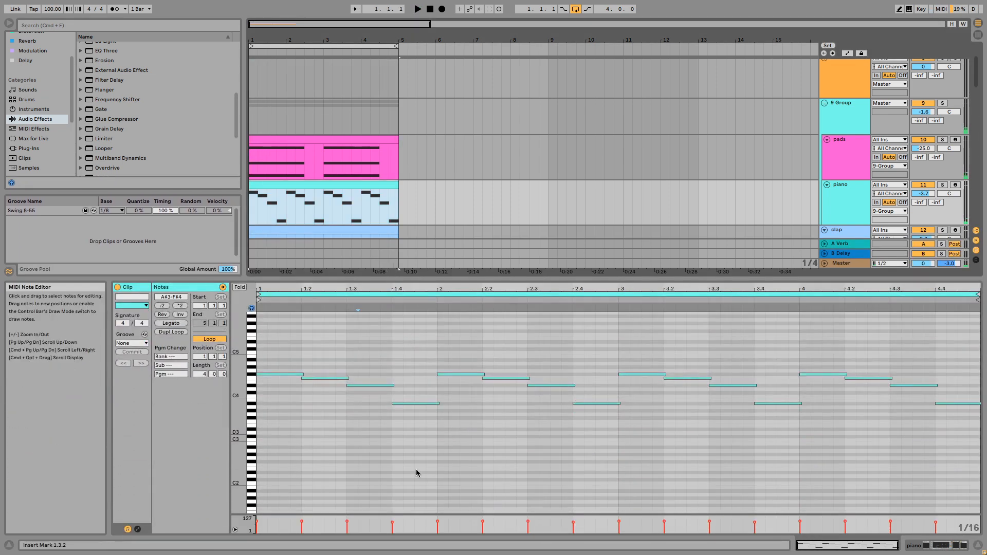
pyautogui.press('super+a')
pyautogui.click(338, 187)
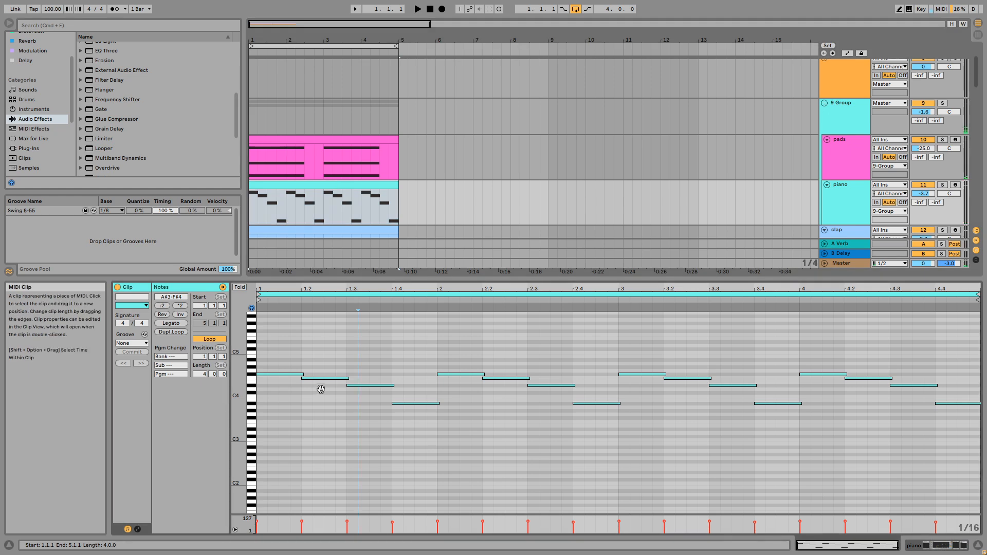
pyautogui.press('super+a')
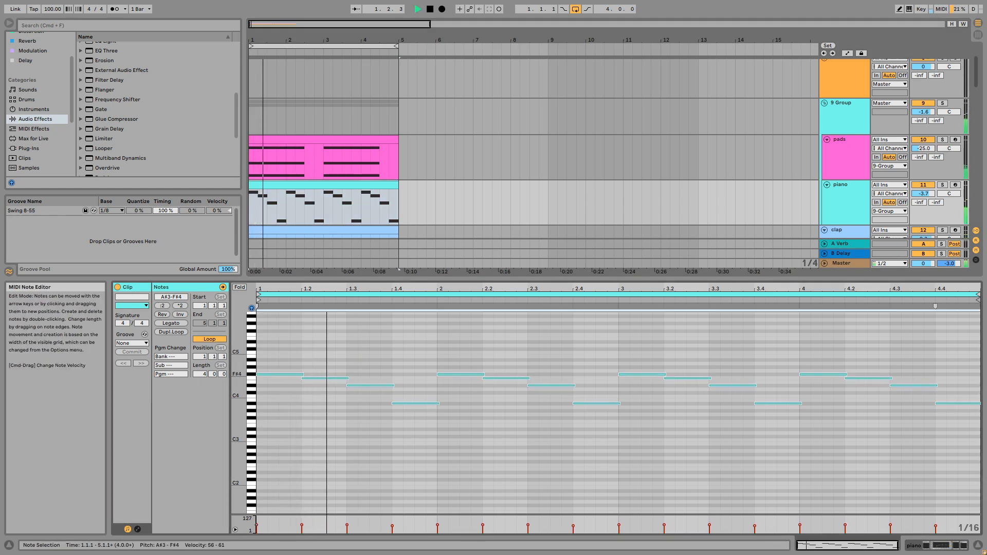
pyautogui.moveTo(370, 385); pyautogui.dragTo(370, 376)
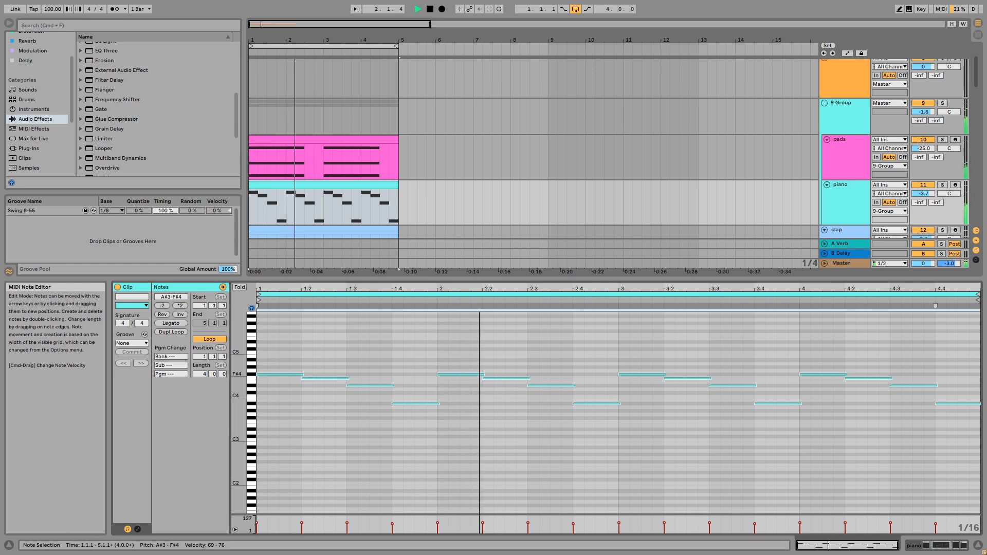
pyautogui.moveTo(370, 378); pyautogui.dragTo(370, 386)
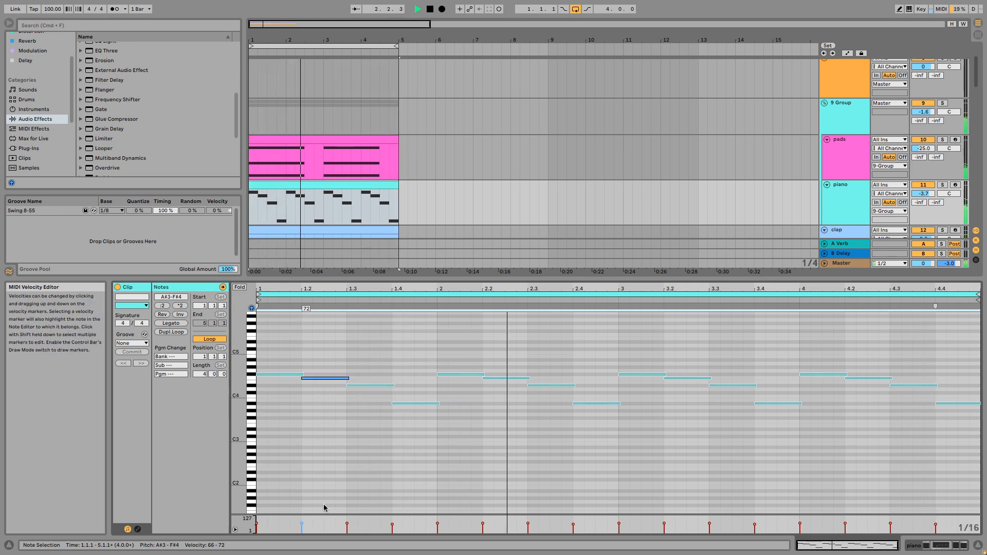
# Set the piano track's volume to -1.3 dB, shrink the note editor and play the loop from the start.
pyautogui.moveTo(914, 191); pyautogui.dragTo(914, 178)
pyautogui.press('space')
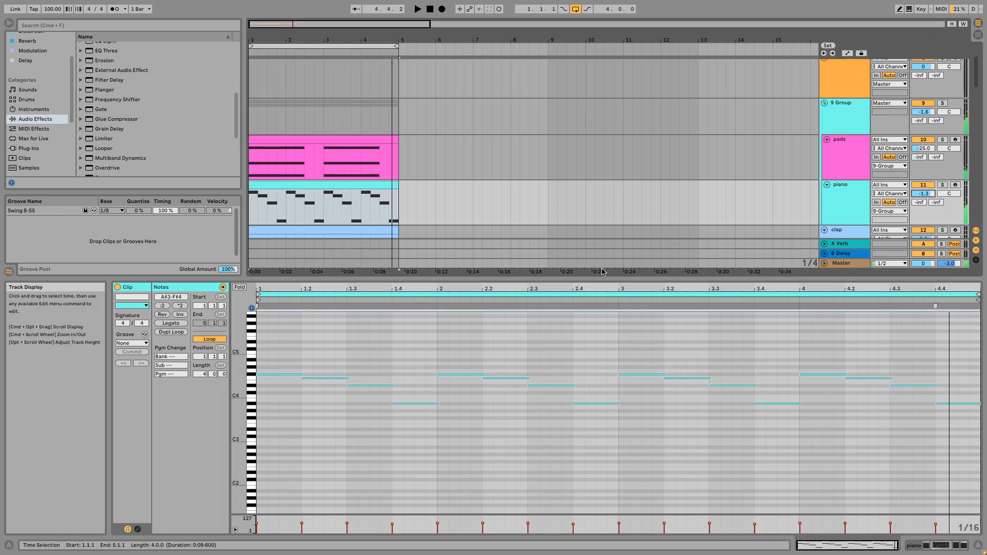
pyautogui.moveTo(575, 279); pyautogui.dragTo(573, 527)
pyautogui.press('space')
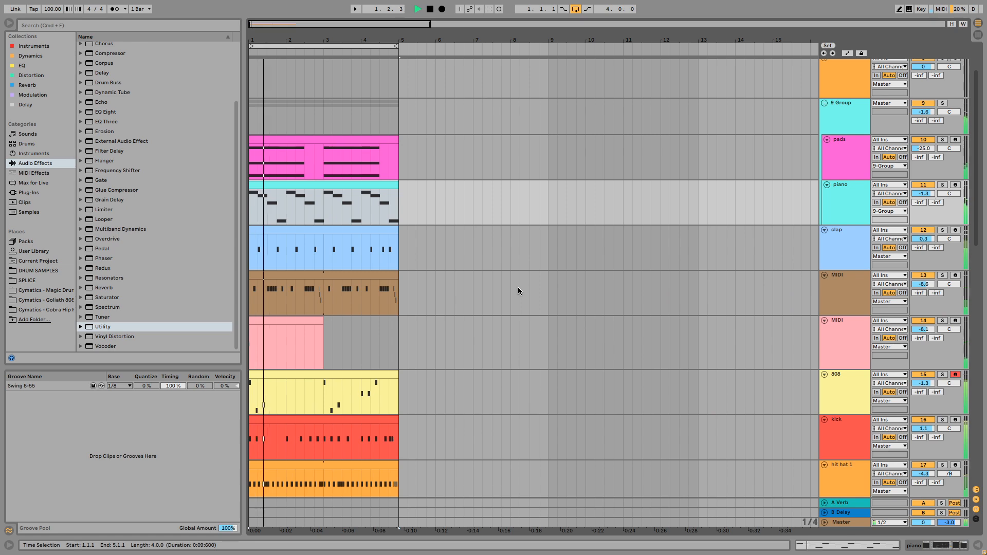
# Raise the system volume and set the 808 track's volume to -1.0 dB during playback.
pyautogui.press('XF86AudioRaiseVolume')
pyautogui.scroll(-8, 517, 287)
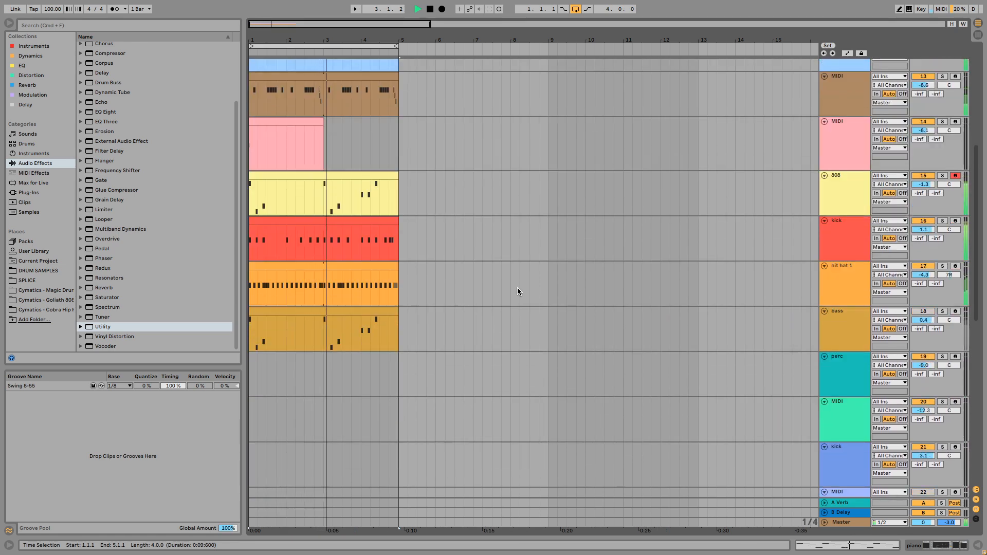
pyautogui.scroll(1, 517, 288)
pyautogui.moveTo(921, 186); pyautogui.dragTo(920, 182)
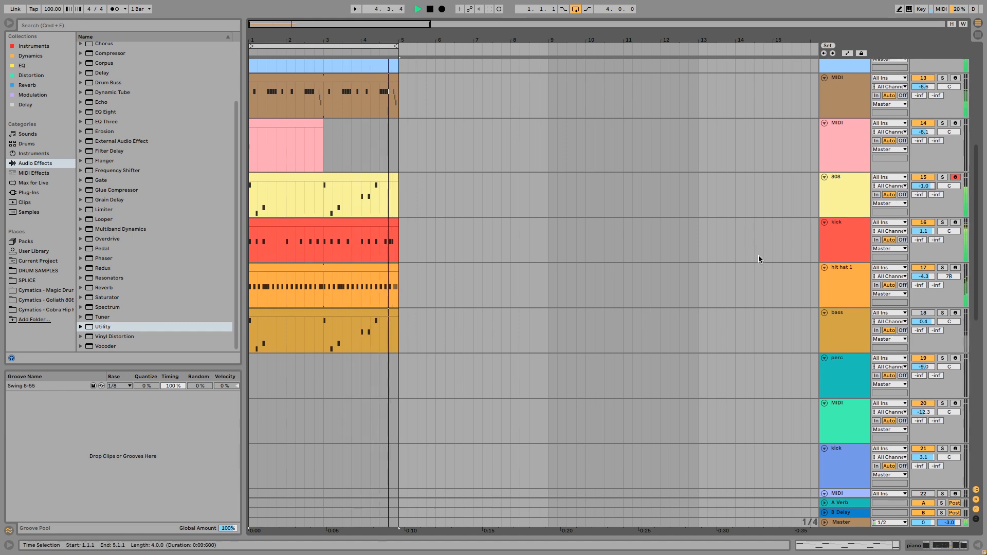
# Activate the muted bass track and set its volume to 0.3 dB while the loop plays.
pyautogui.scroll(3, 757, 250)
pyautogui.scroll(-5, 760, 273)
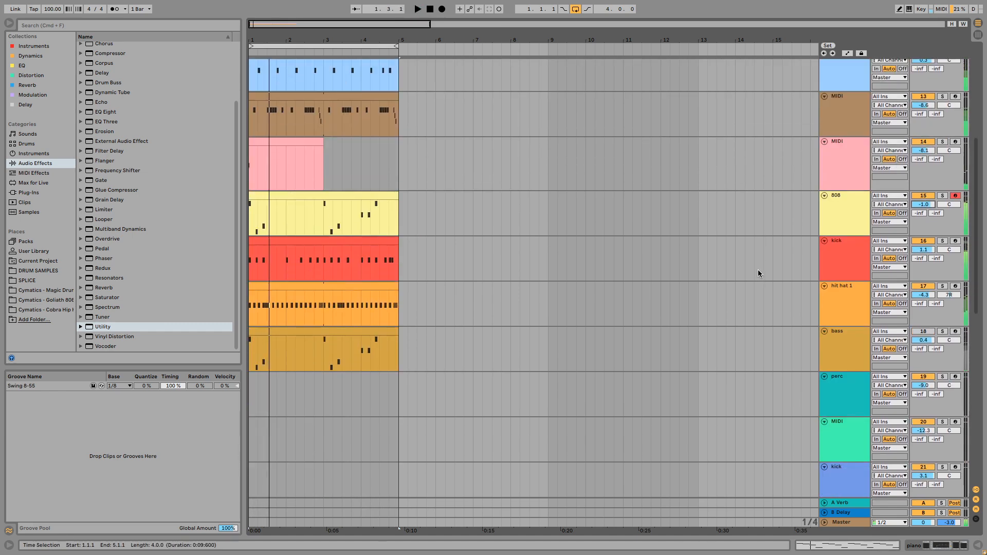
pyautogui.scroll(3, 616, 259)
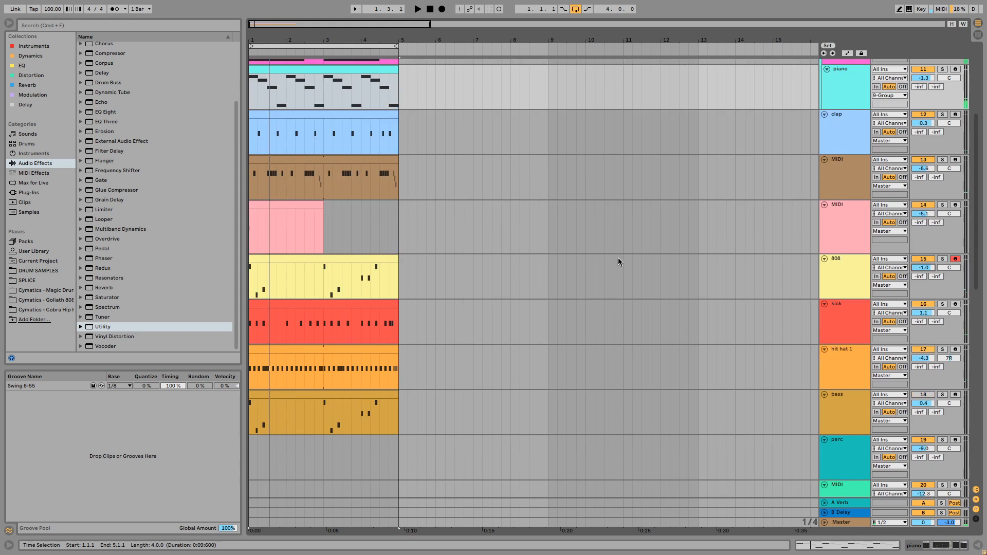
pyautogui.scroll(-1, 919, 348)
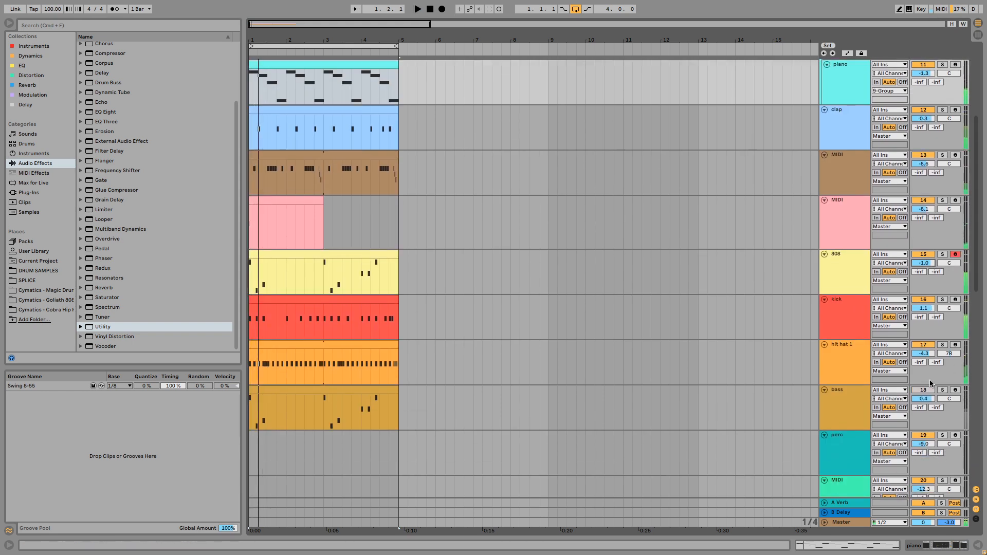
pyautogui.press('space')
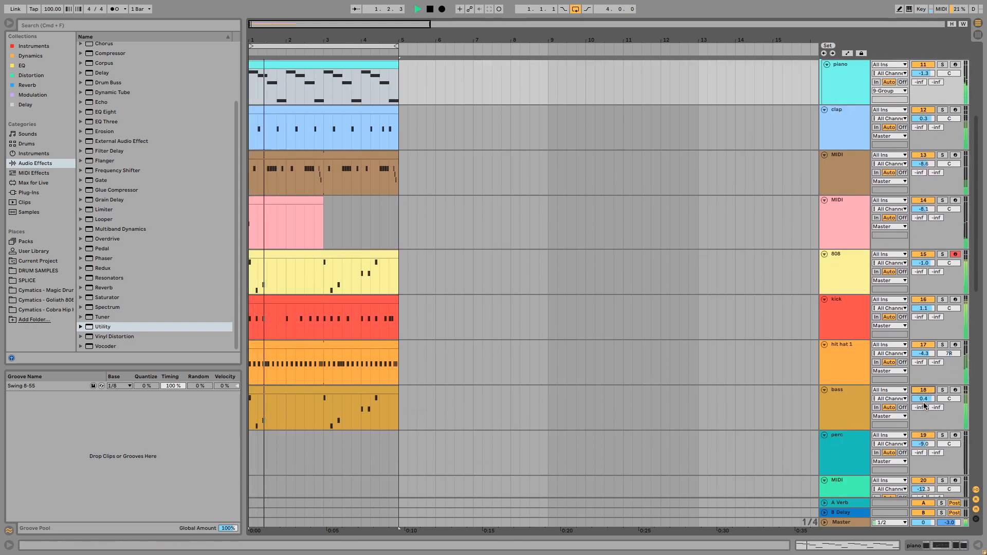
pyautogui.moveTo(924, 399); pyautogui.dragTo(924, 400)
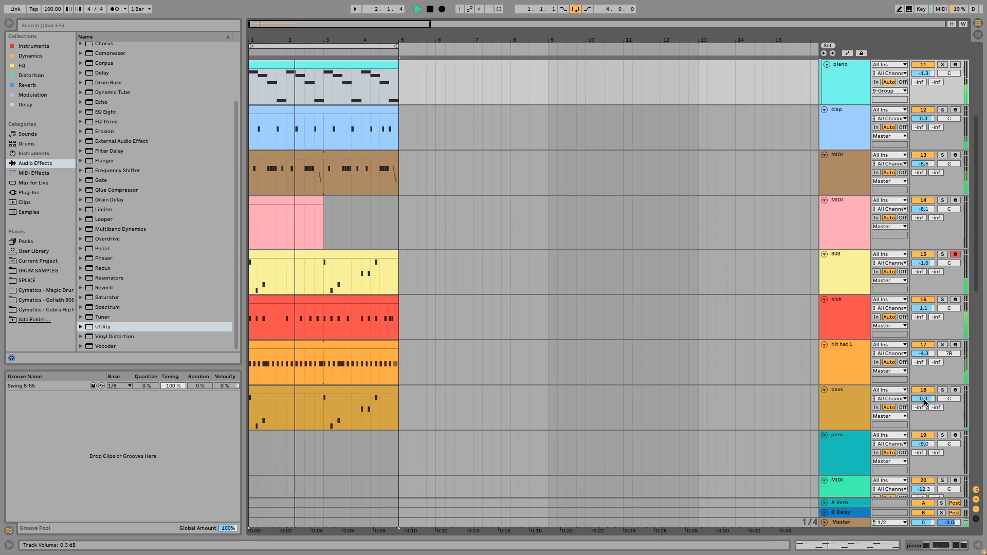
# Show the bass track's devices, open its FabFilter Pro-Q 3 window and stop playback.
pyautogui.doubleClick(862, 406)
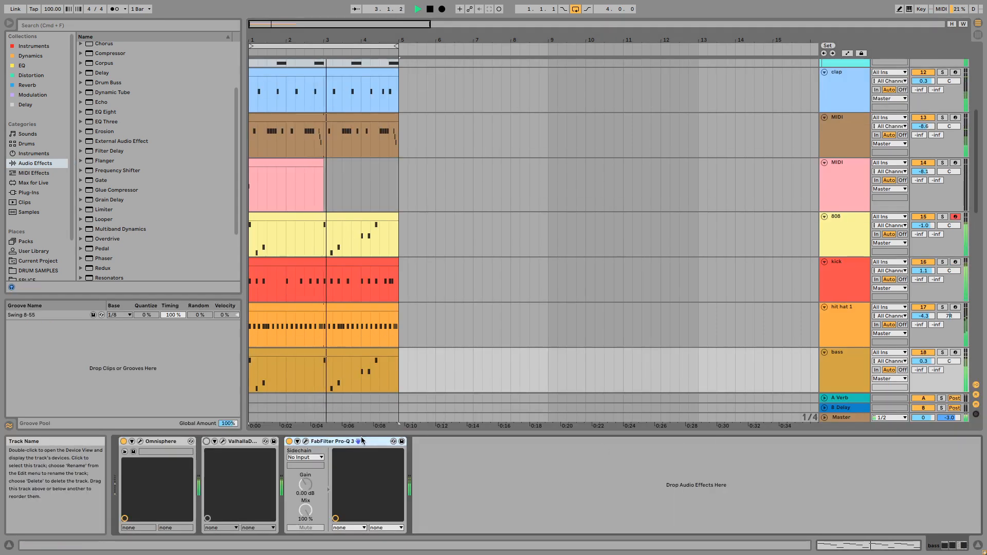
pyautogui.click(307, 442)
pyautogui.press('space')
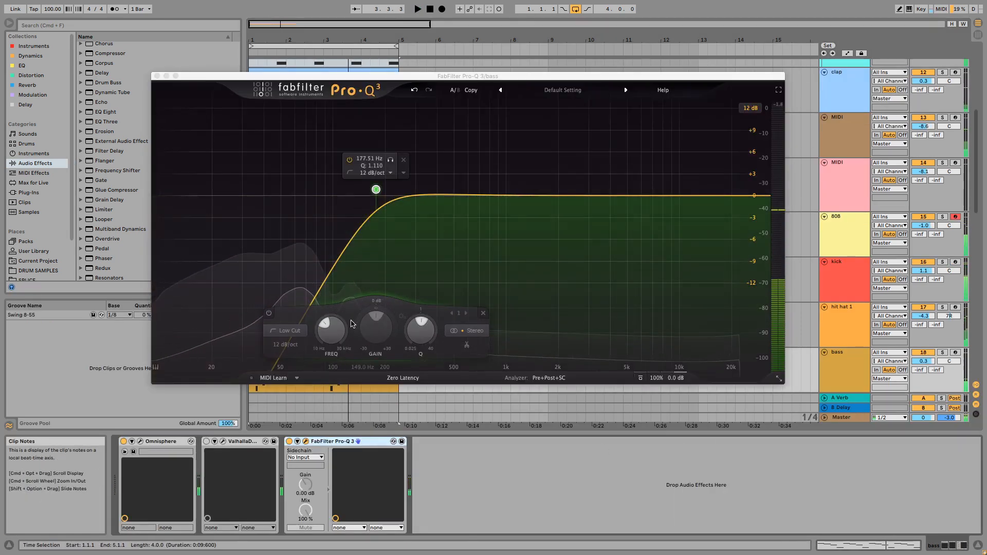
pyautogui.click(289, 332)
pyautogui.click(287, 265)
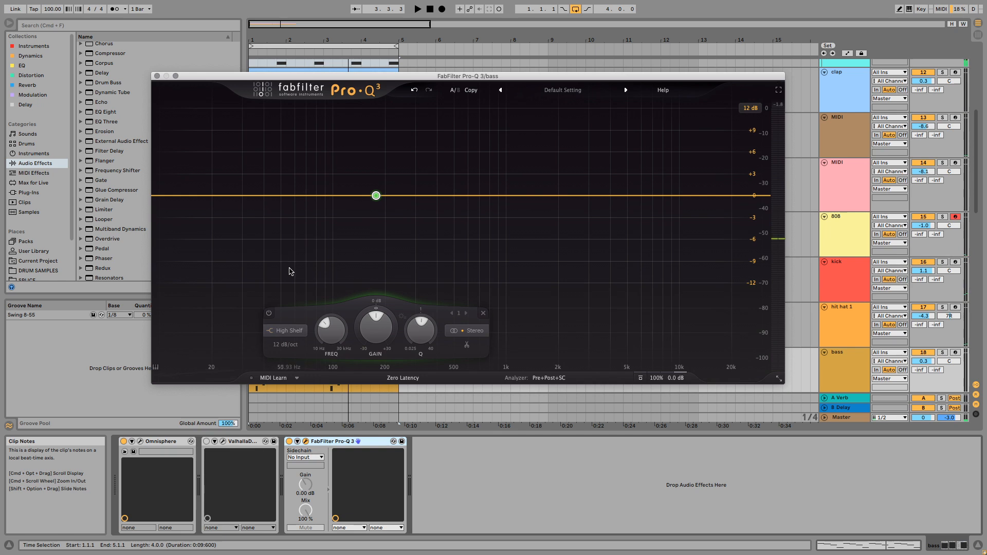
pyautogui.click(292, 331)
pyautogui.click(287, 254)
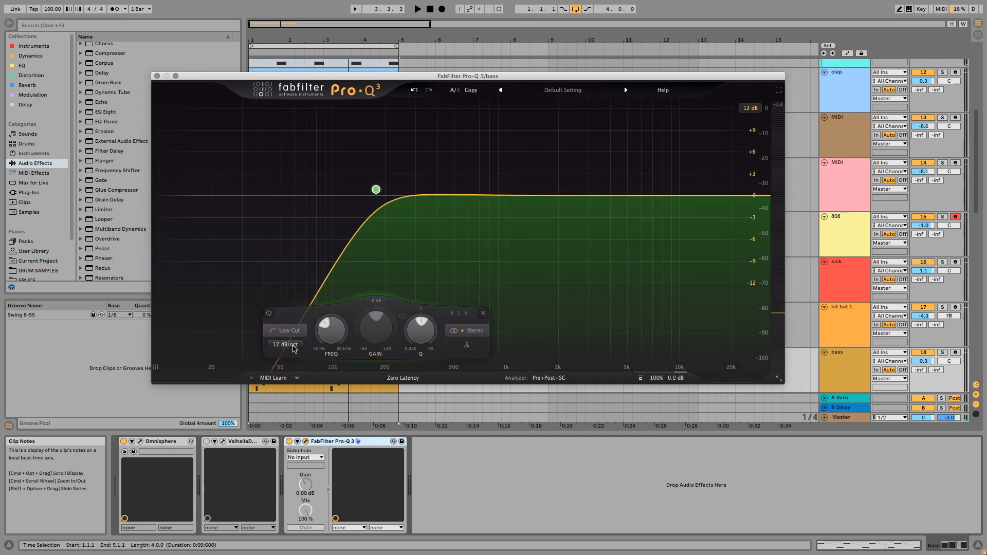
# Set the bass EQ's low cut to a 30 dB/oct slope at about 197.5 Hz.
pyautogui.click(286, 345)
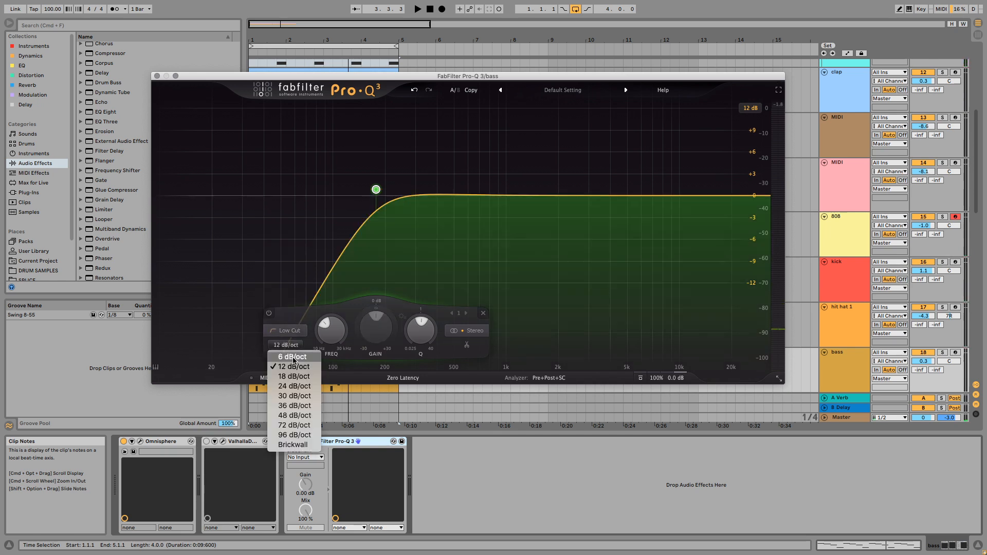
pyautogui.click(294, 396)
pyautogui.moveTo(393, 161); pyautogui.dragTo(401, 161)
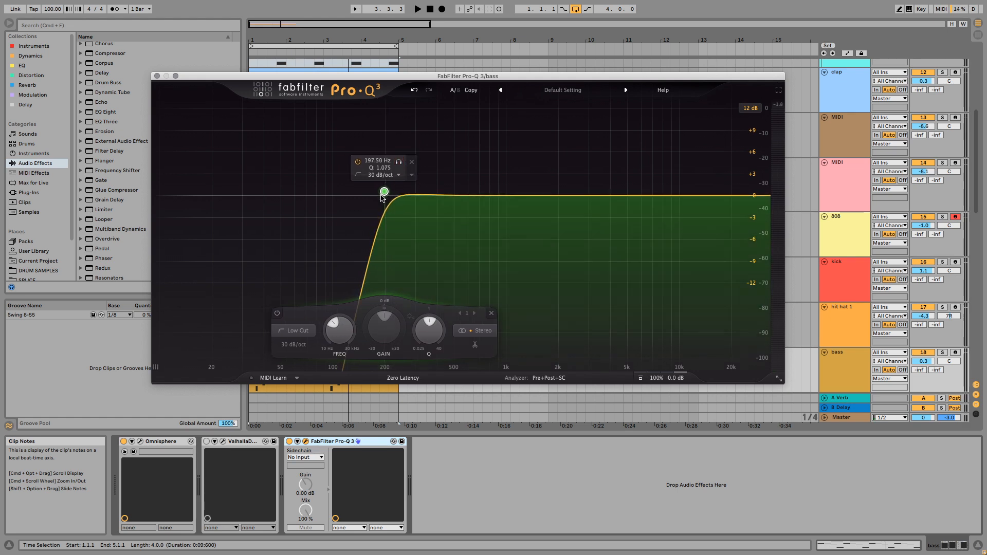
# Solo the bass and tune its low cut by ear to about 169 Hz with a Q of 1.
pyautogui.click(943, 353)
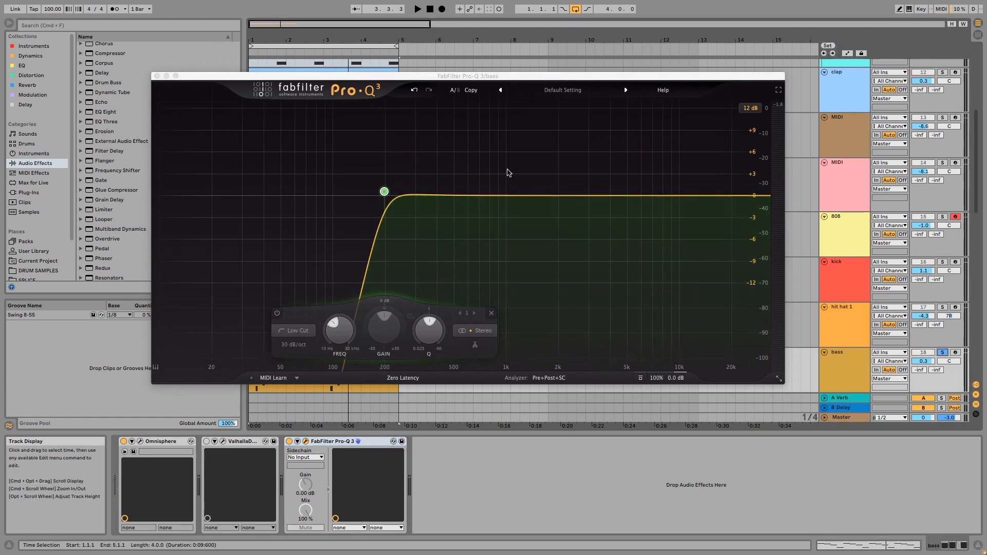
pyautogui.moveTo(398, 163); pyautogui.dragTo(339, 181)
pyautogui.press('space')
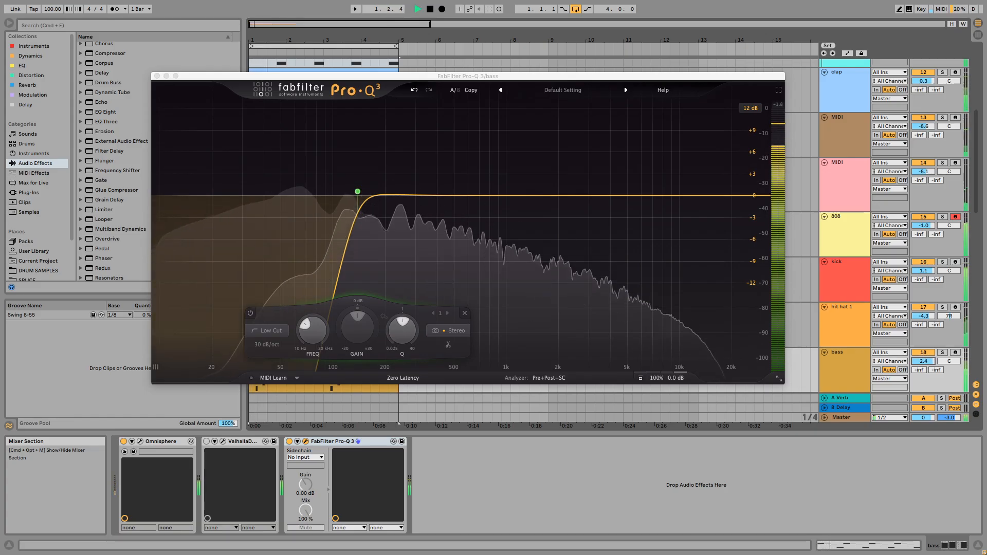
pyautogui.moveTo(357, 192)
pyautogui.mouseDown()
pyautogui.moveTo(347, 195)
pyautogui.moveTo(373, 196)
pyautogui.mouseUp()
pyautogui.press('space')
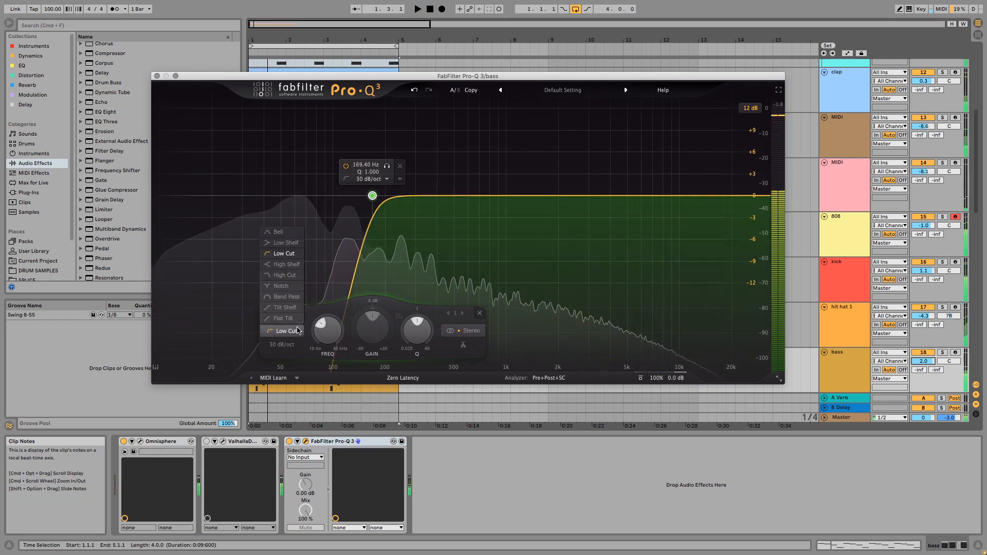
# Try a Low Shelf at about 162 Hz and -1.66 dB on the bass EQ, then restore the Low Cut shape.
pyautogui.click(298, 329)
pyautogui.doubleClick(281, 241)
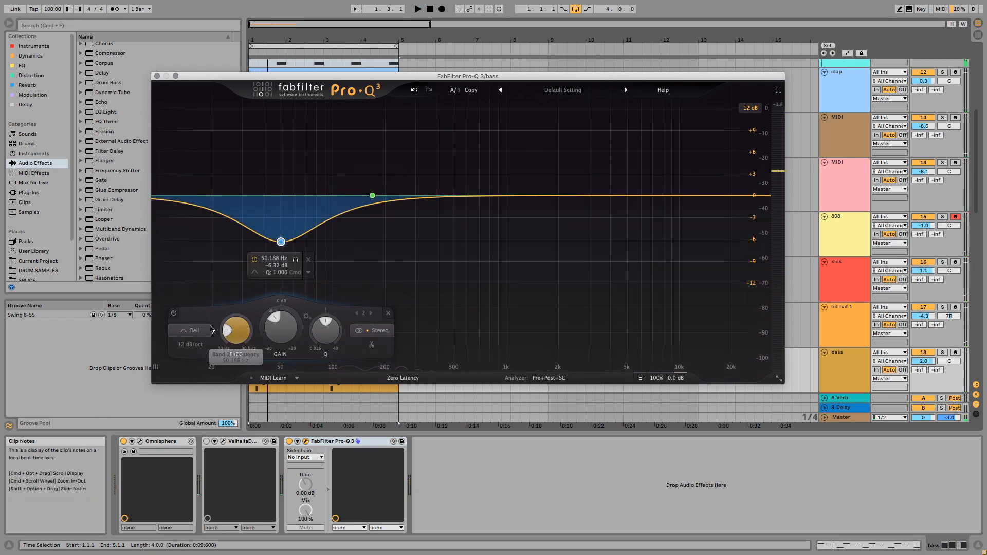
pyautogui.click(174, 312)
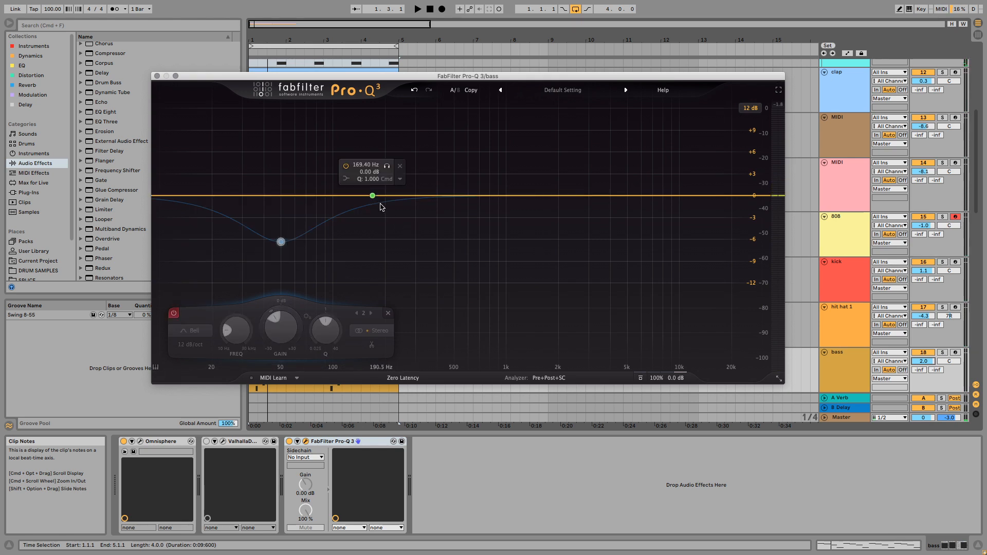
pyautogui.moveTo(372, 196); pyautogui.dragTo(369, 201)
pyautogui.click(285, 333)
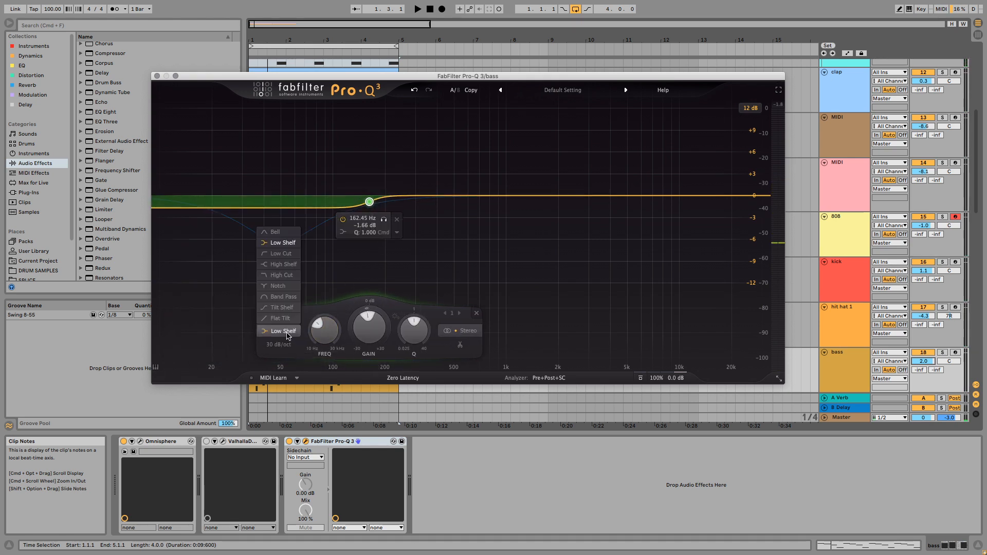
pyautogui.click(282, 253)
pyautogui.press('space')
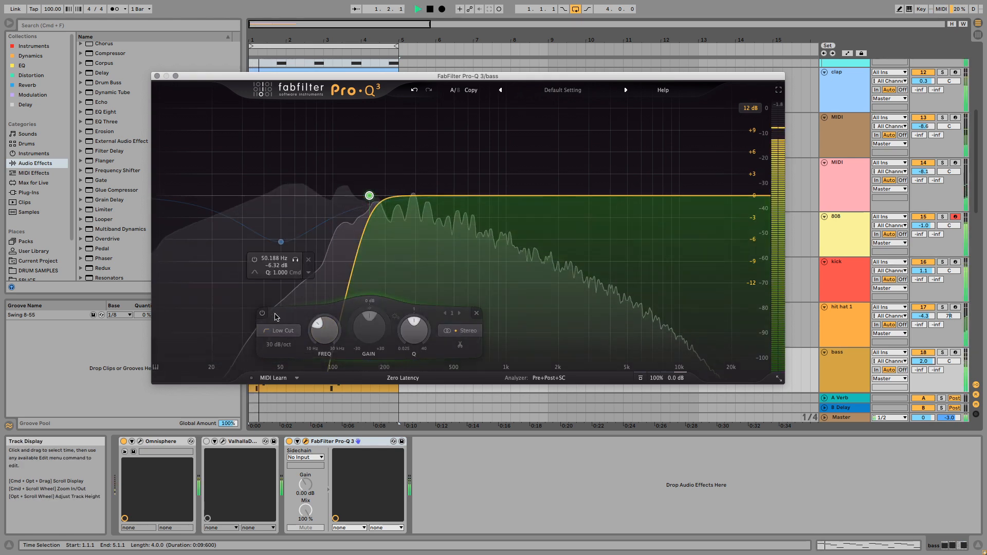
# Try the bass low cut at 18 dB/oct, settle on a 12 dB/oct slope with a higher cutoff, and close the equalizer.
pyautogui.click(278, 344)
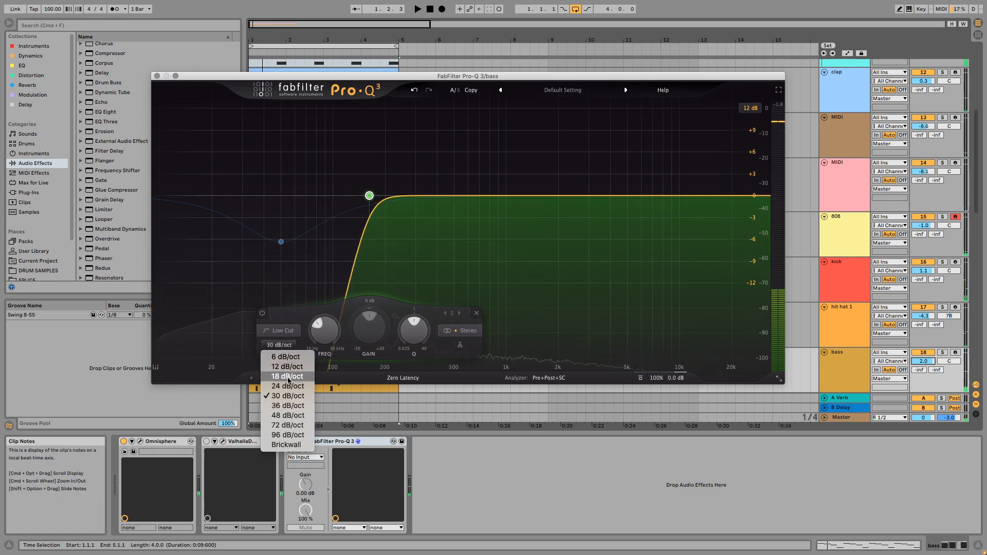
pyautogui.click(286, 376)
pyautogui.press('space')
pyautogui.click(278, 345)
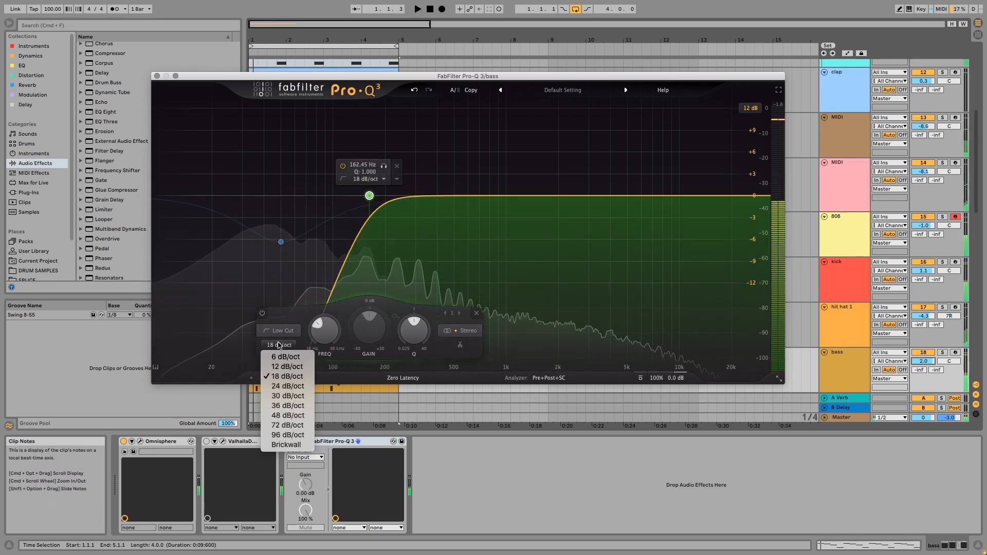
pyautogui.click(284, 368)
pyautogui.moveTo(384, 166); pyautogui.dragTo(402, 167)
pyautogui.press('space')
pyautogui.click(157, 76)
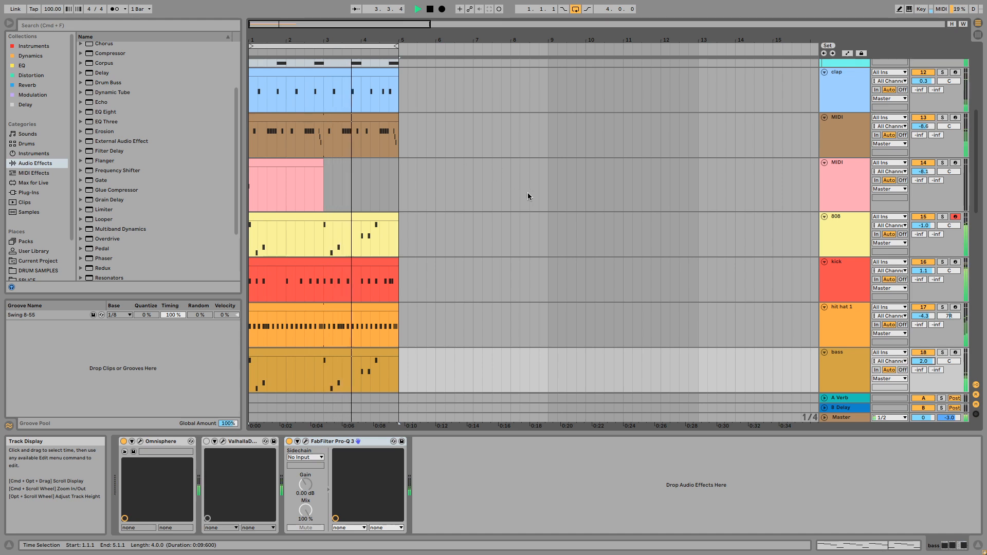
# Set the bass track's volume to 2.5 dB, then enable its ValhallaDelay effect and open the plug-in window.
pyautogui.scroll(-2, 624, 221)
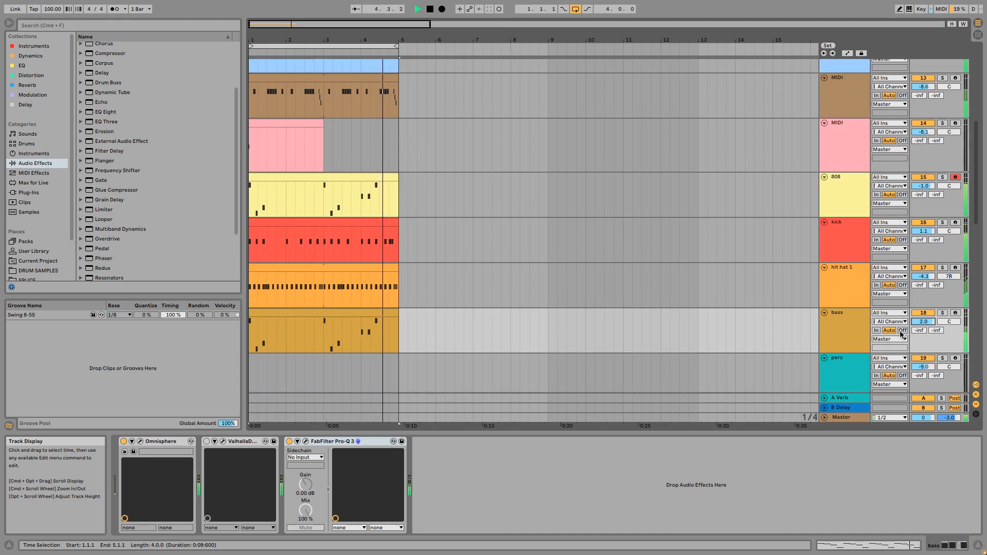
pyautogui.moveTo(918, 326); pyautogui.dragTo(917, 323)
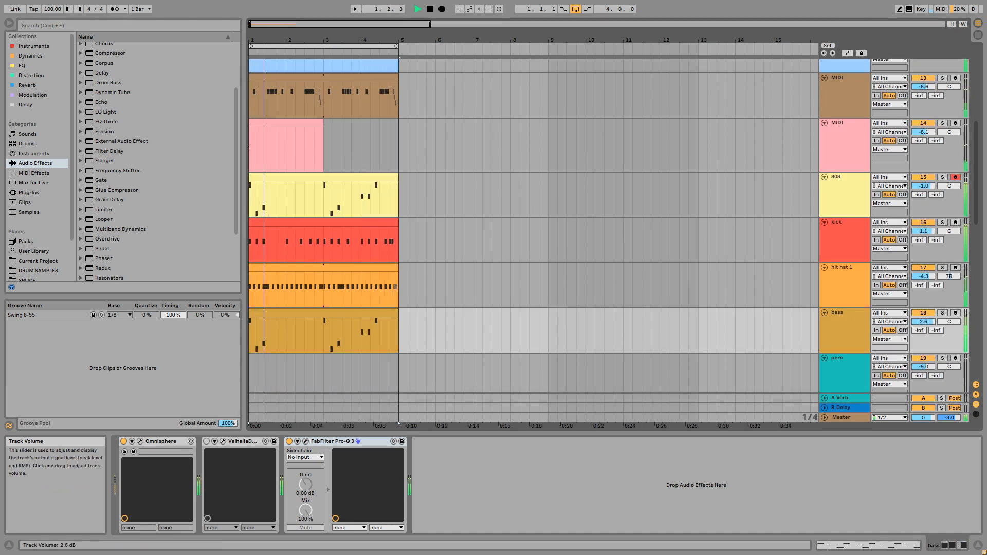
pyautogui.click(206, 442)
pyautogui.press('space')
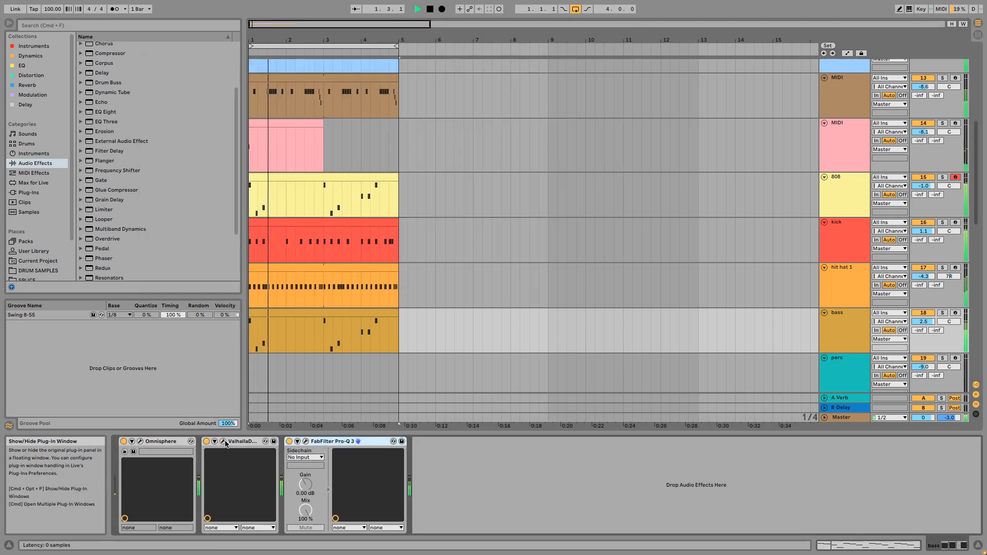
pyautogui.click(224, 441)
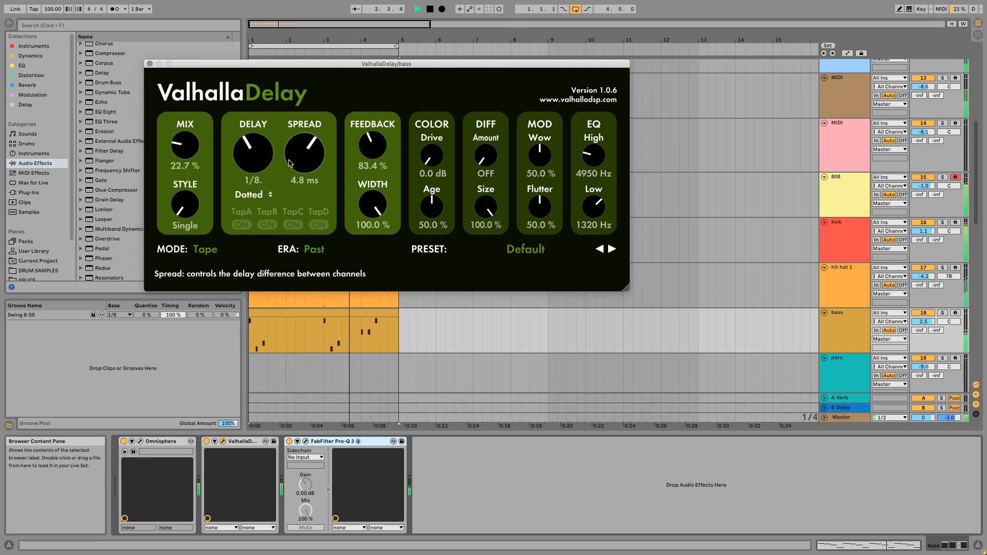
# Set the bass delay's low EQ to 1410 Hz, its spread to 2.4 ms and its mix to 18.5 %.
pyautogui.moveTo(592, 212); pyautogui.dragTo(592, 209)
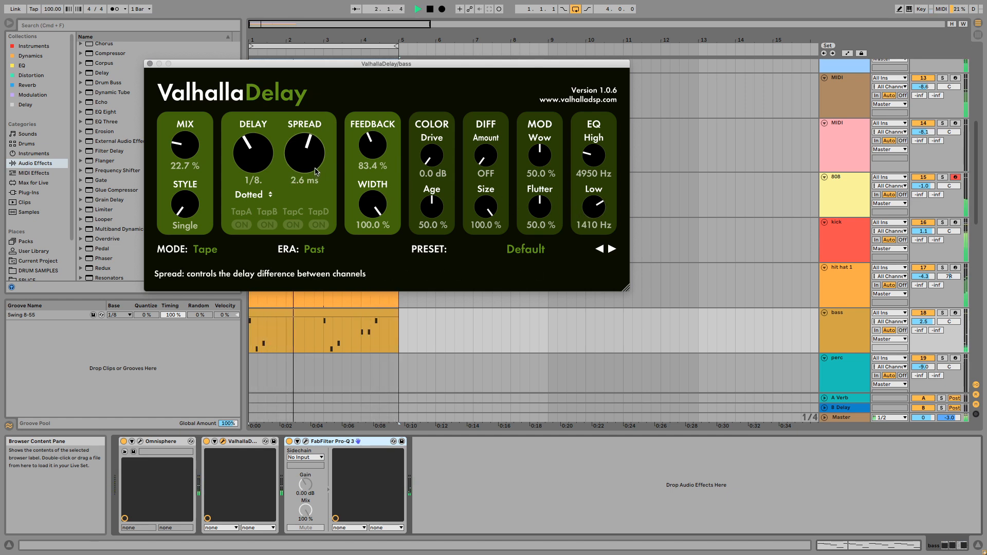
pyautogui.moveTo(316, 171); pyautogui.dragTo(315, 173)
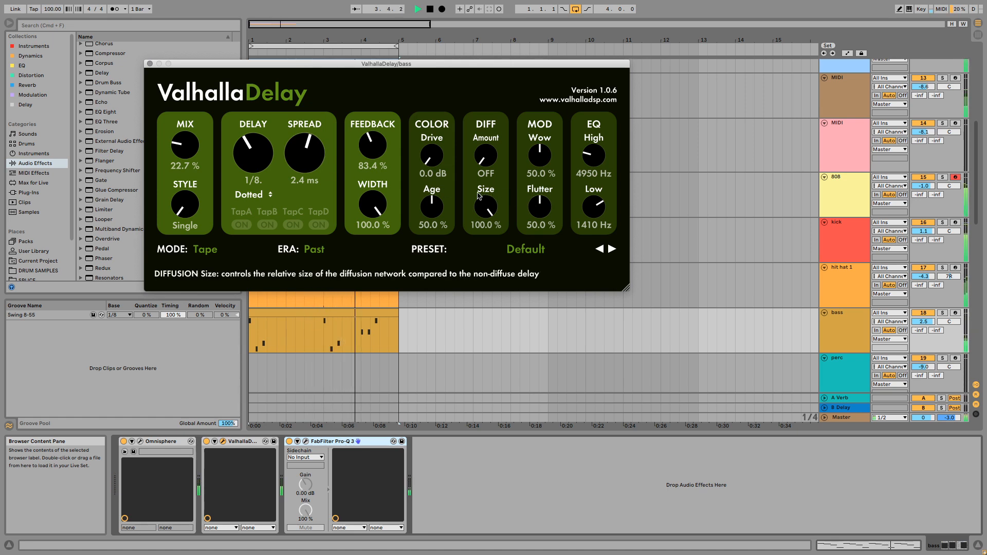
pyautogui.moveTo(185, 146); pyautogui.dragTo(185, 149)
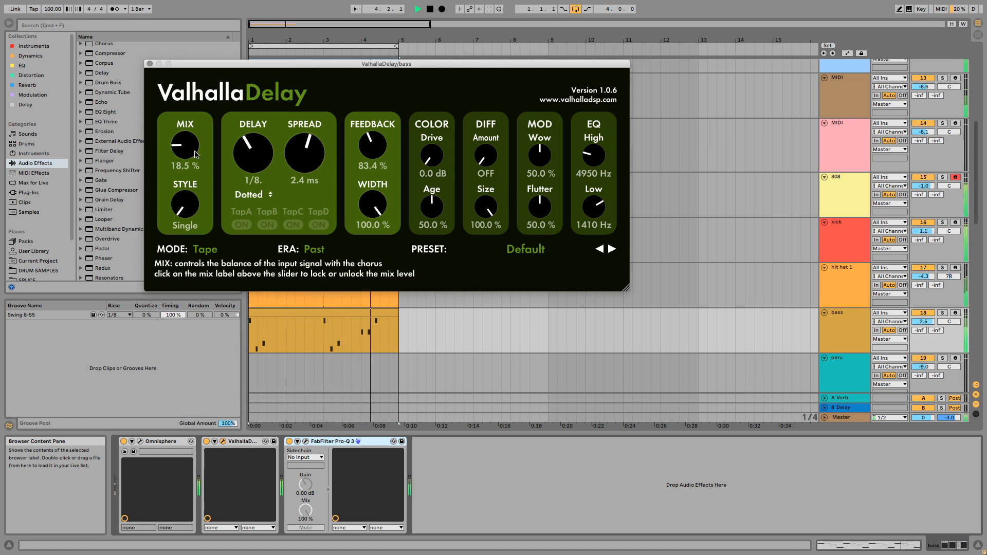
# Bypass the bass track's ValhallaDelay, set the bass volume to 2.4 dB and close the plug-in window.
pyautogui.click(289, 442)
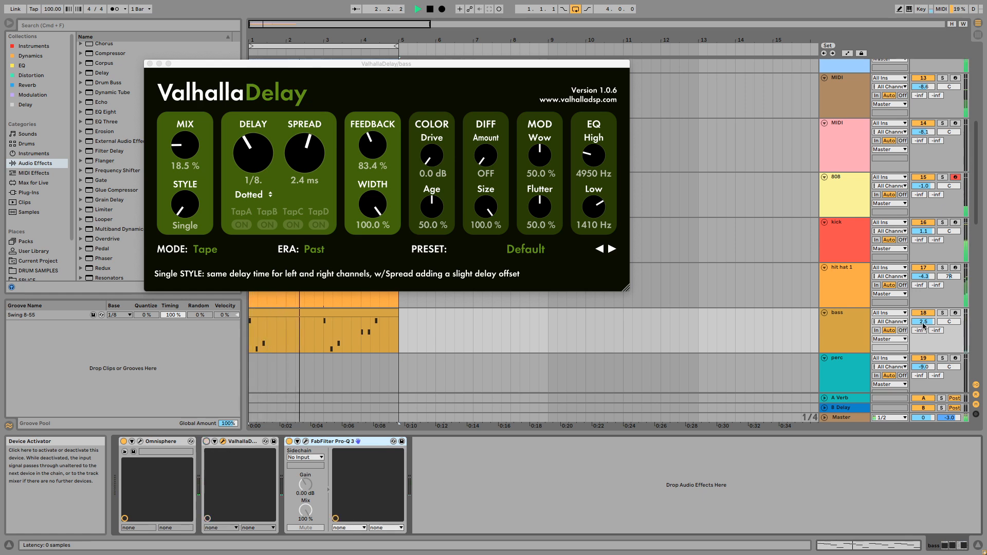
pyautogui.moveTo(923, 323); pyautogui.dragTo(922, 324)
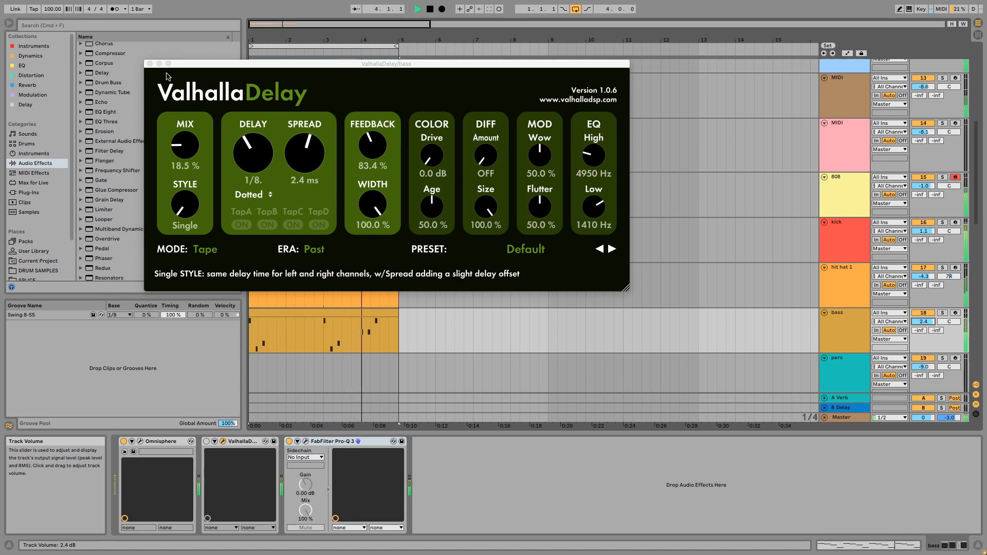
pyautogui.click(150, 63)
# Stop playback and insert a new MIDI track below the MIDI track that holds Magic Closed Hihat 3.
pyautogui.scroll(5, 408, 218)
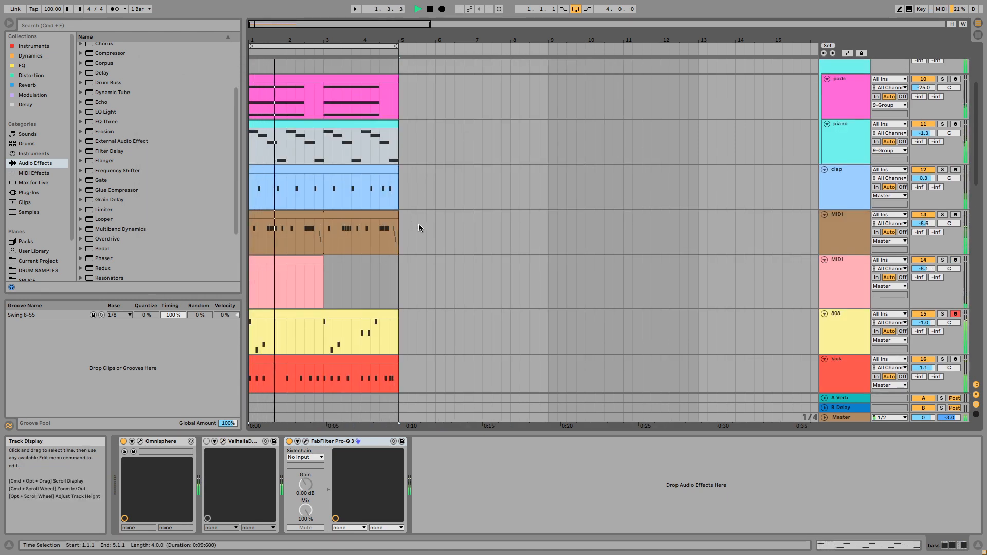
pyautogui.press('space')
pyautogui.click(853, 234)
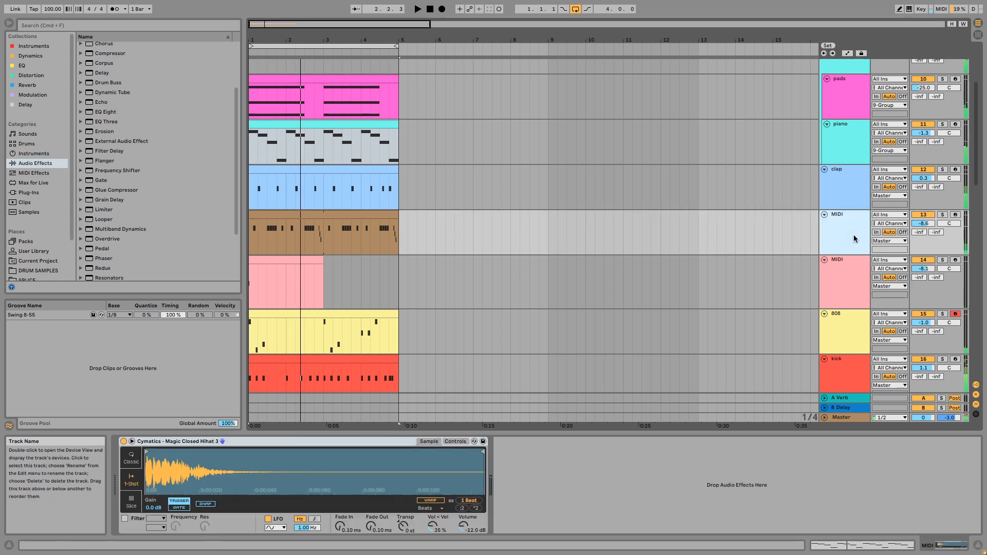
pyautogui.press('super+shift+t')
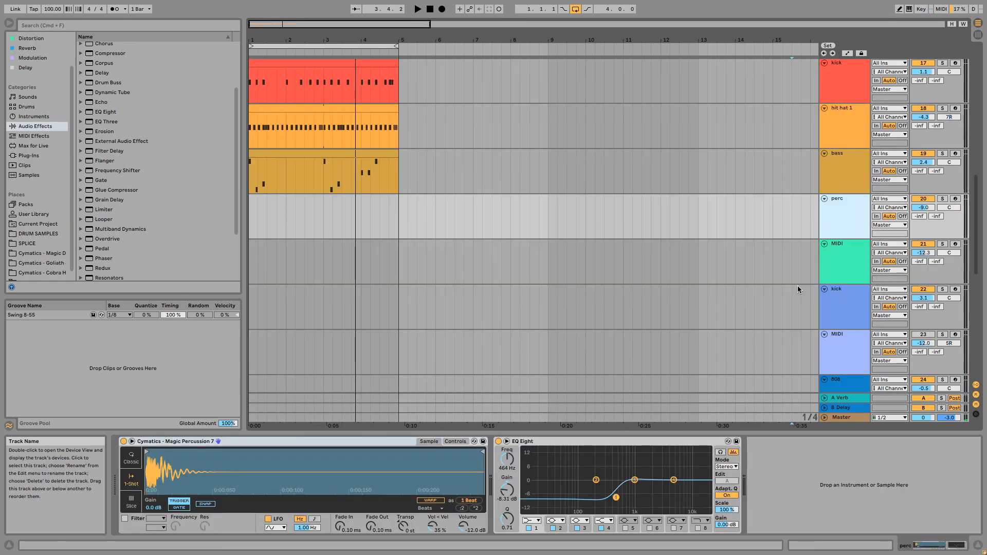
# Arm the perc track and create an empty four-bar MIDI clip on it from bar 1 to bar 5.
pyautogui.click(954, 199)
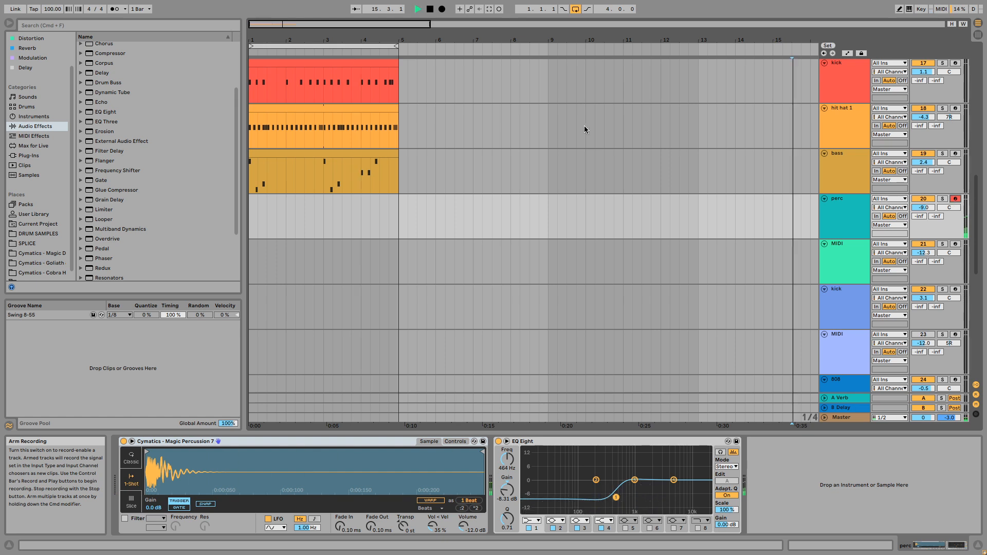
pyautogui.click(249, 213)
pyautogui.moveTo(249, 214); pyautogui.dragTo(400, 206)
pyautogui.press('super+shift+m')
pyautogui.press('space')
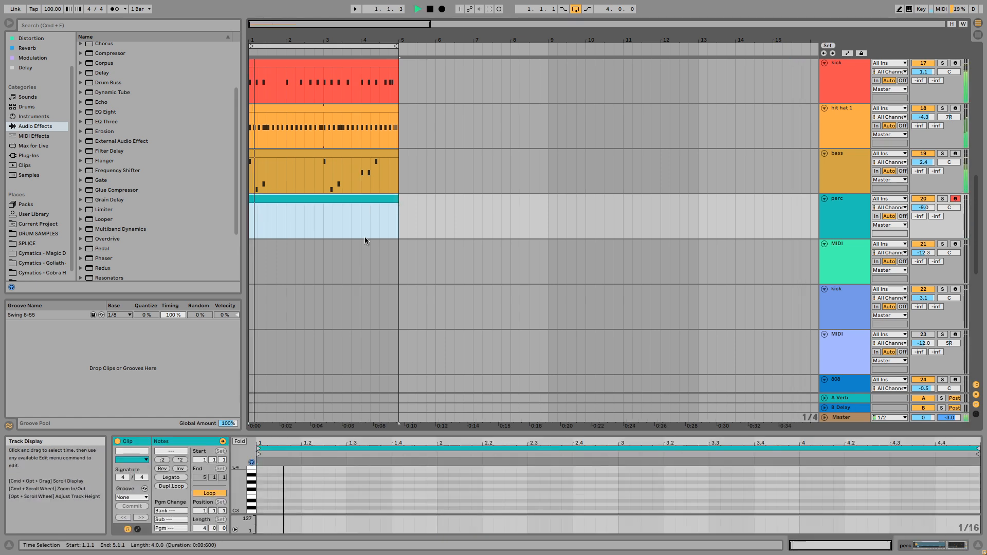
# Enlarge the perc clip's note editor, audition pitches and draw sixteenth-note A2 hits at 2.2.3 and 2.3.3.
pyautogui.moveTo(400, 434); pyautogui.dragTo(400, 248)
pyautogui.press('b')
pyautogui.click(250, 362)
pyautogui.click(251, 341)
pyautogui.click(252, 334)
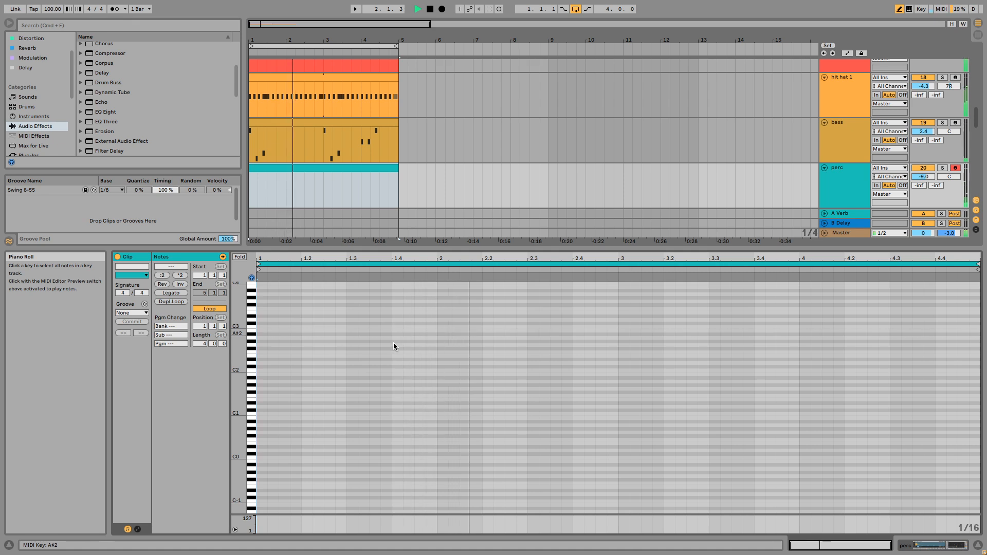
pyautogui.click(514, 337)
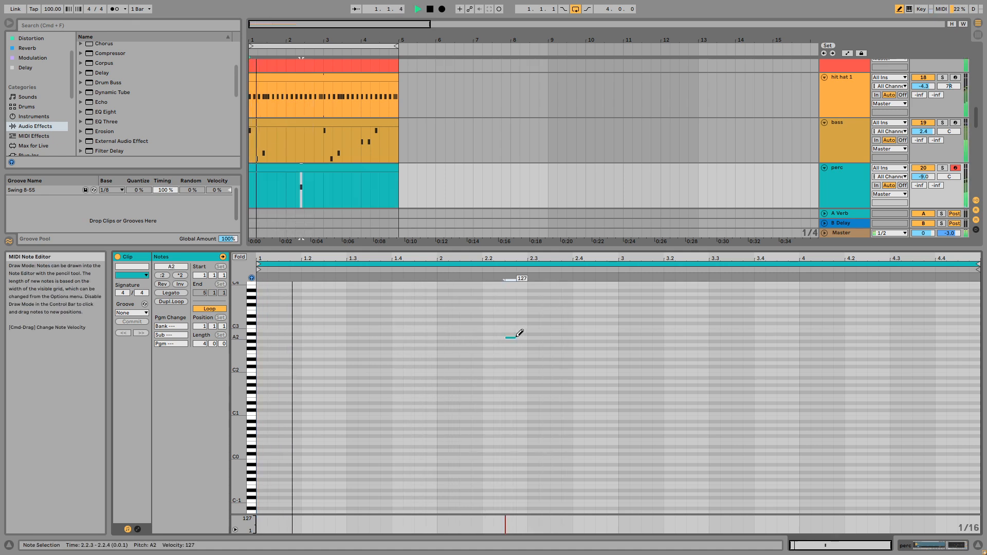
pyautogui.click(555, 338)
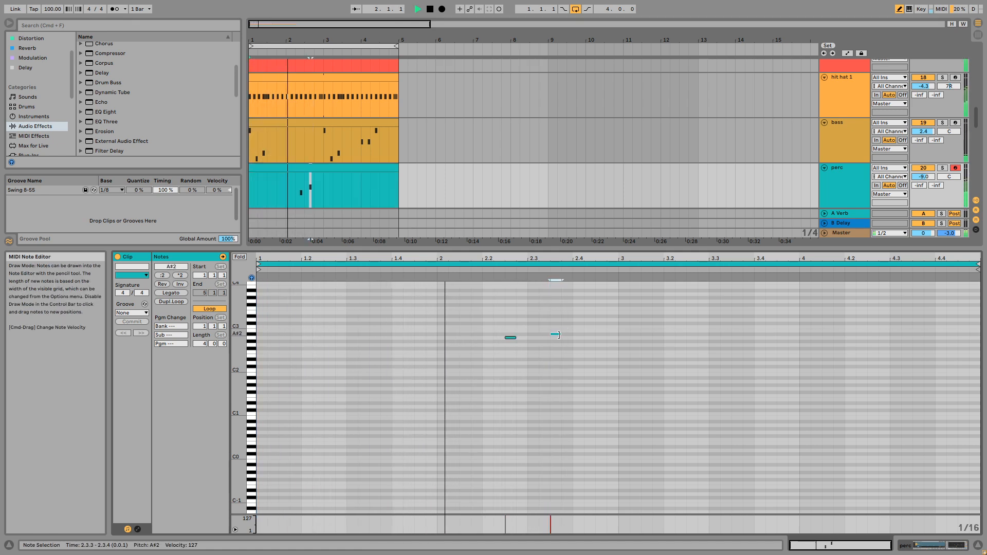
pyautogui.click(555, 334)
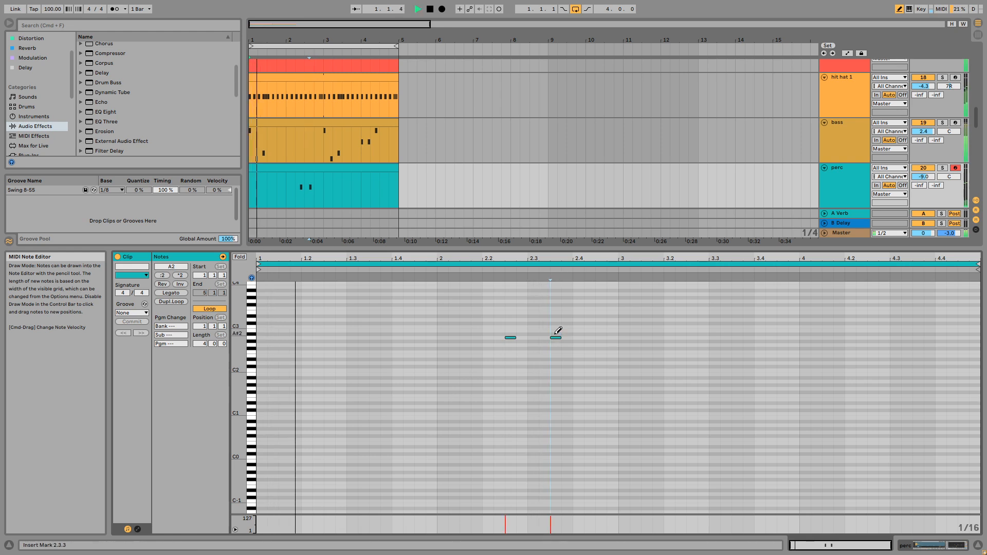
# Redraw the two A2 perc hits so they fall on 2.2.4 and 2.3.2.
pyautogui.click(521, 338)
pyautogui.press('space')
pyautogui.press('space')
pyautogui.click(512, 338)
pyautogui.click(522, 338)
pyautogui.press('space')
pyautogui.press('space')
pyautogui.click(532, 337)
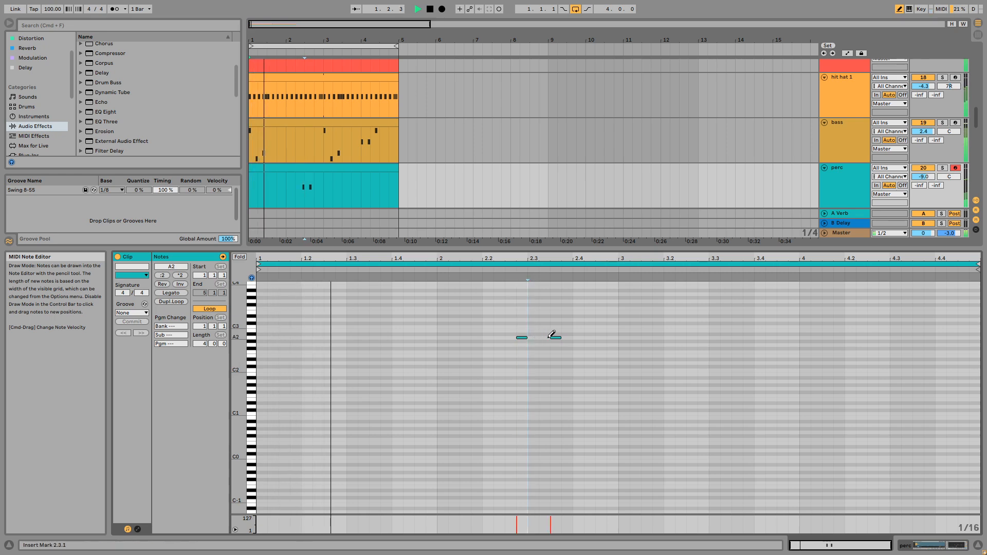
pyautogui.click(552, 337)
pyautogui.click(546, 338)
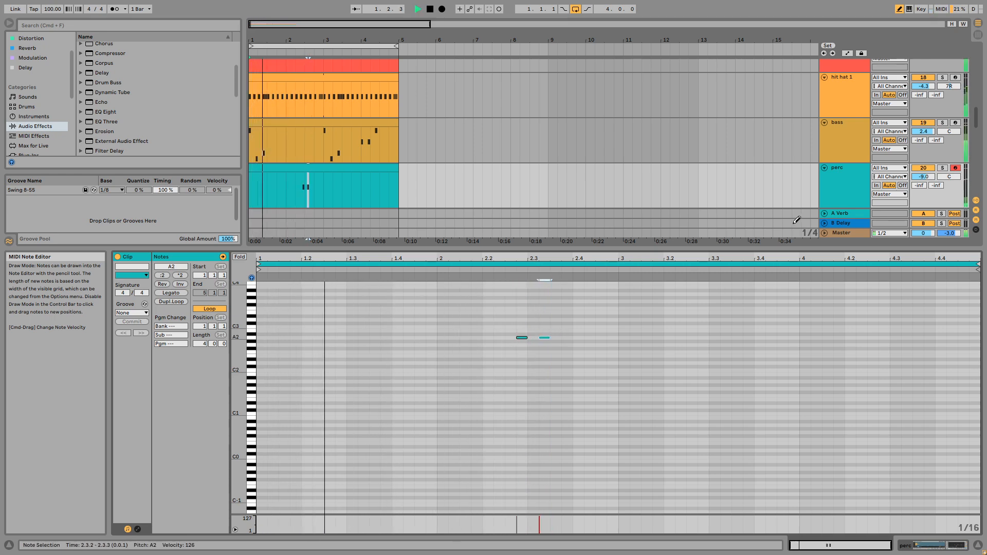
# Transpose both perc notes up to B2 by ear and set the perc track's volume to -9.9 dB.
pyautogui.moveTo(923, 176); pyautogui.dragTo(924, 174)
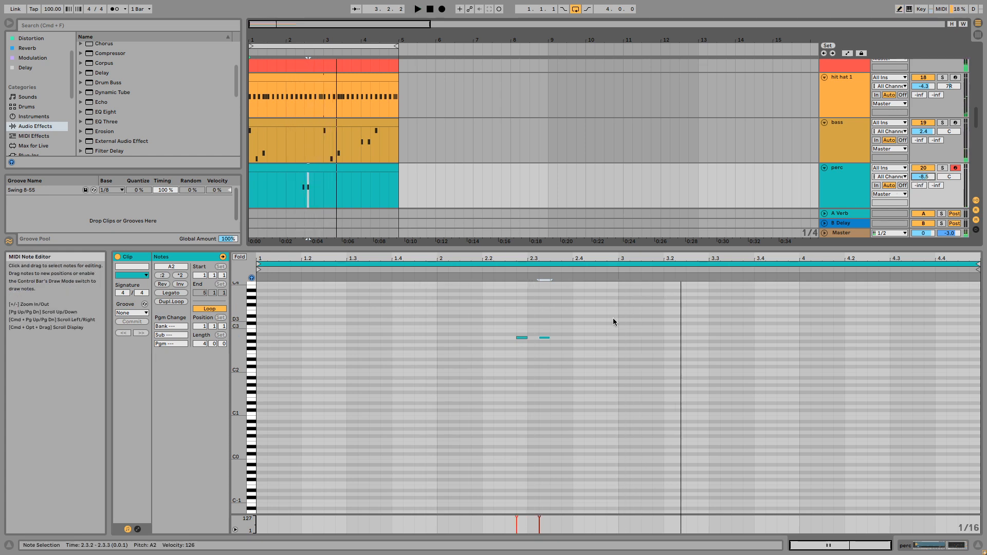
pyautogui.moveTo(613, 318); pyautogui.dragTo(501, 354)
pyautogui.press('Up')
pyautogui.press('Up')
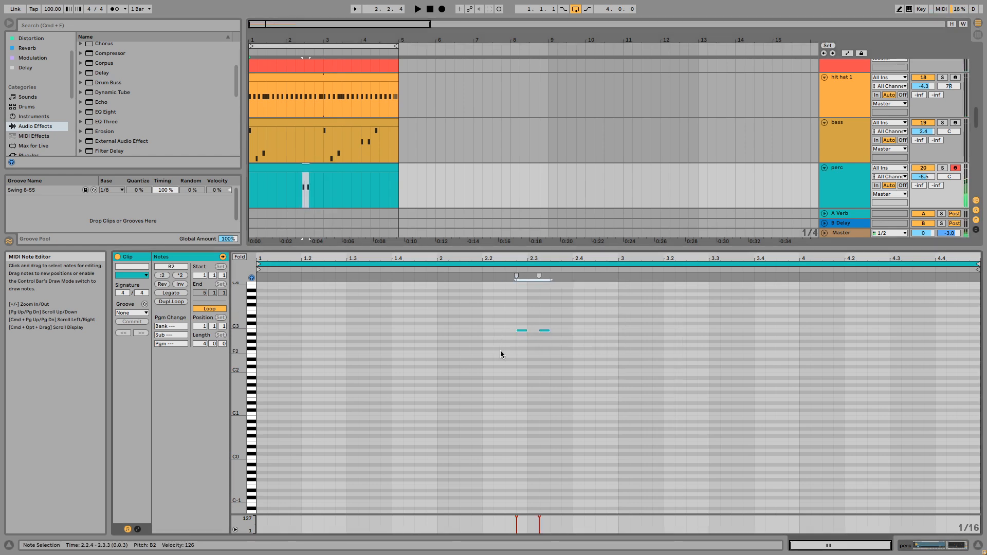
pyautogui.press('Up')
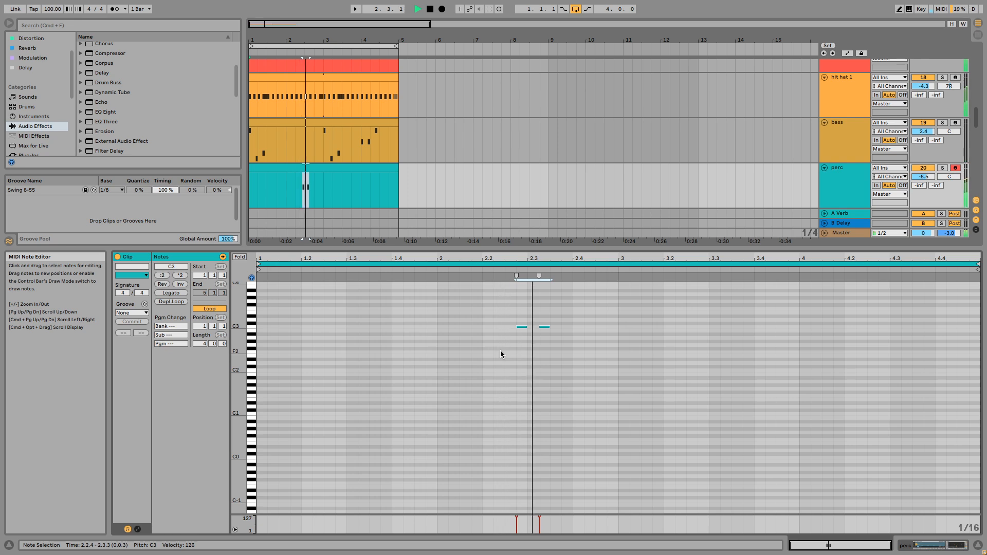
pyautogui.press('Down')
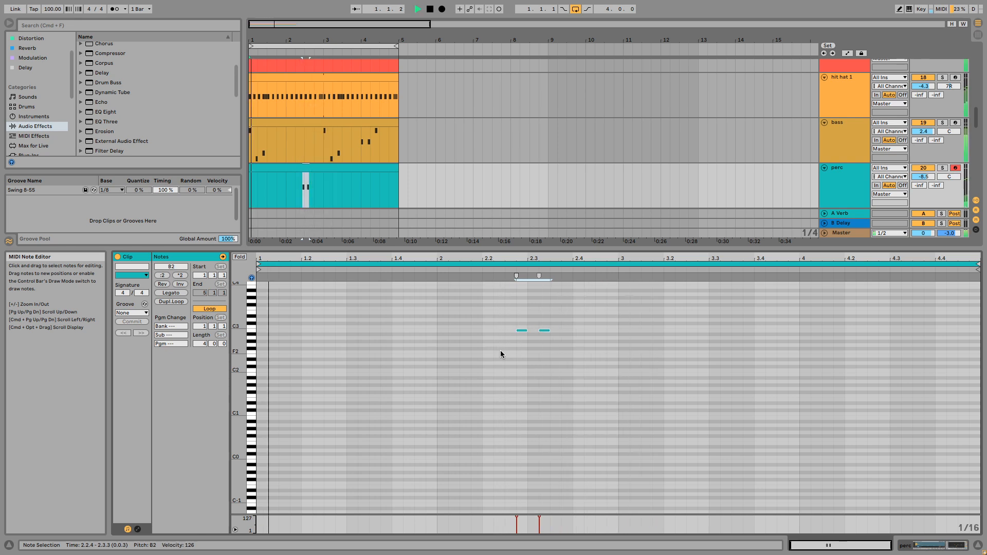
pyautogui.moveTo(923, 176); pyautogui.dragTo(926, 184)
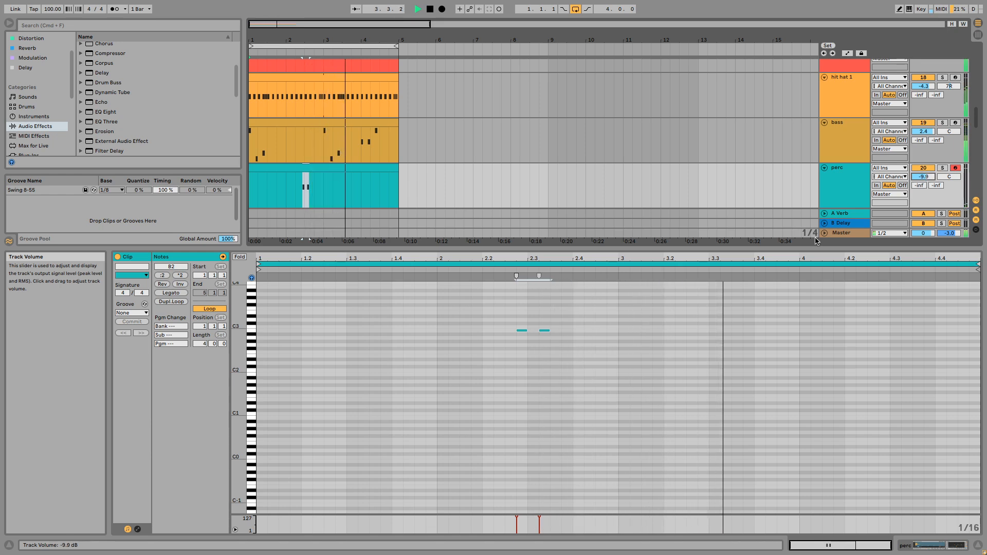
# Copy the two B2 perc hits to 4.2.4 and 4.3.2, and lower the last hit's velocity to 78.
pyautogui.moveTo(610, 297); pyautogui.dragTo(242, 387)
pyautogui.press('super+d')
pyautogui.click(801, 301)
pyautogui.click(906, 331)
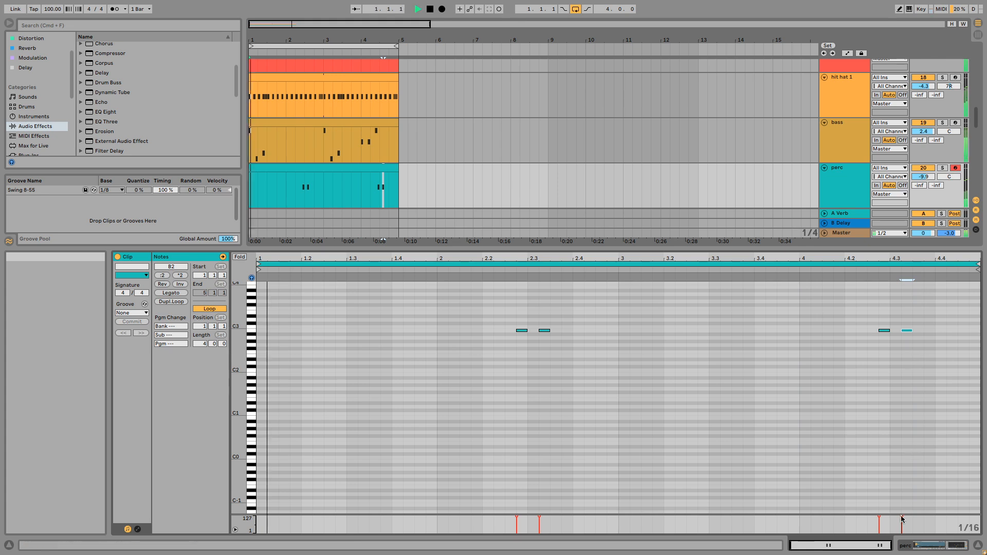
pyautogui.press('space')
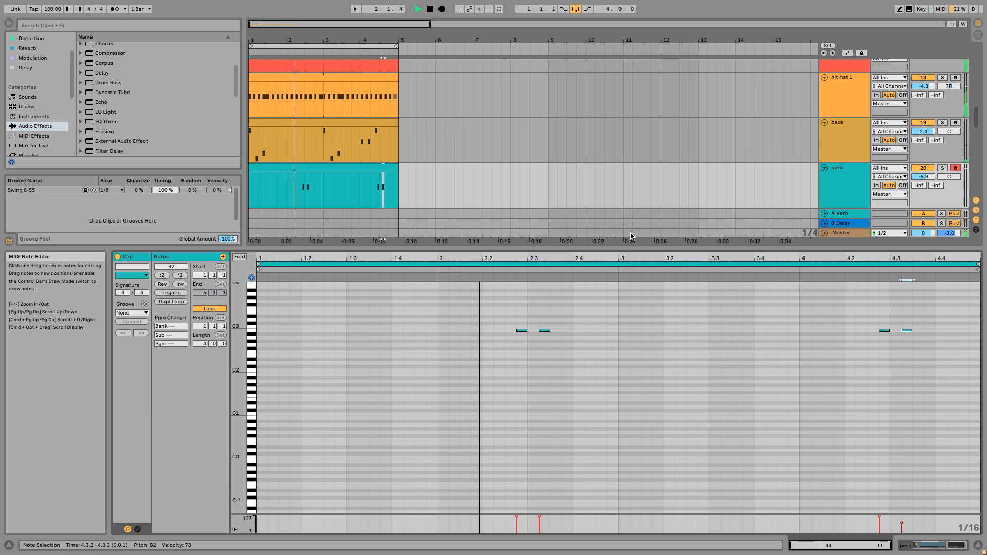
# Stop playback, insert a new MIDI track below the bass track and load an empty Simpler on it.
pyautogui.press('space')
pyautogui.moveTo(628, 249); pyautogui.dragTo(627, 301)
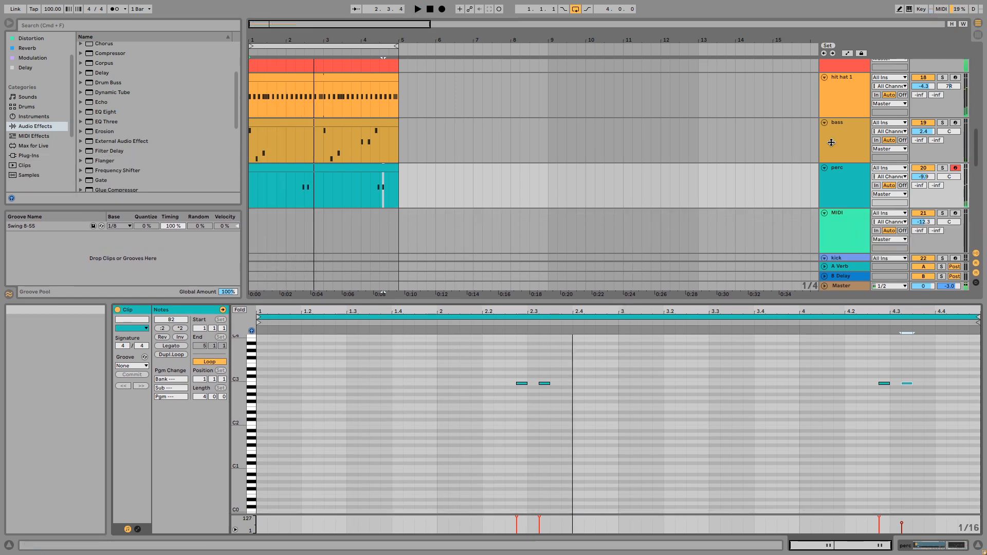
pyautogui.click(838, 161)
pyautogui.press('super+shift+t')
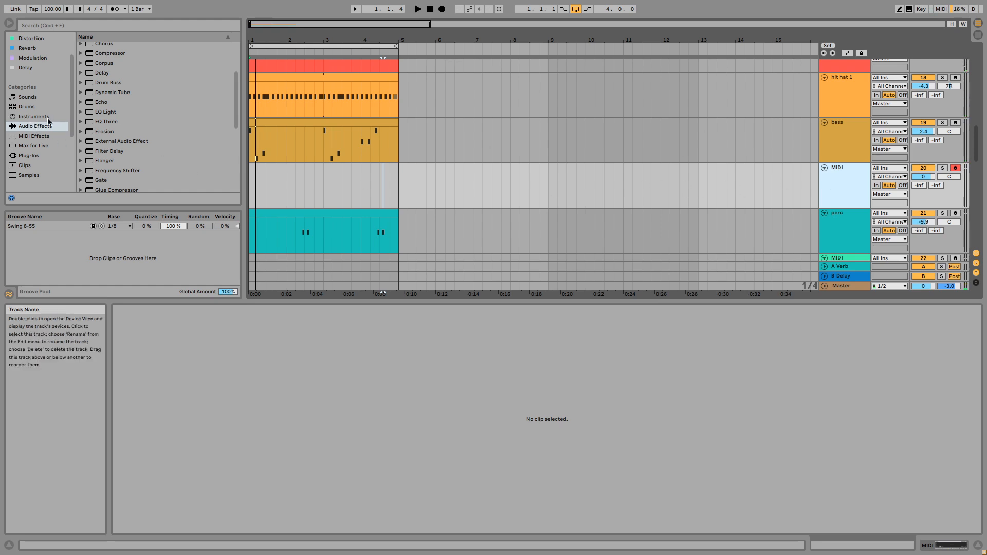
pyautogui.click(45, 117)
pyautogui.doubleClick(109, 133)
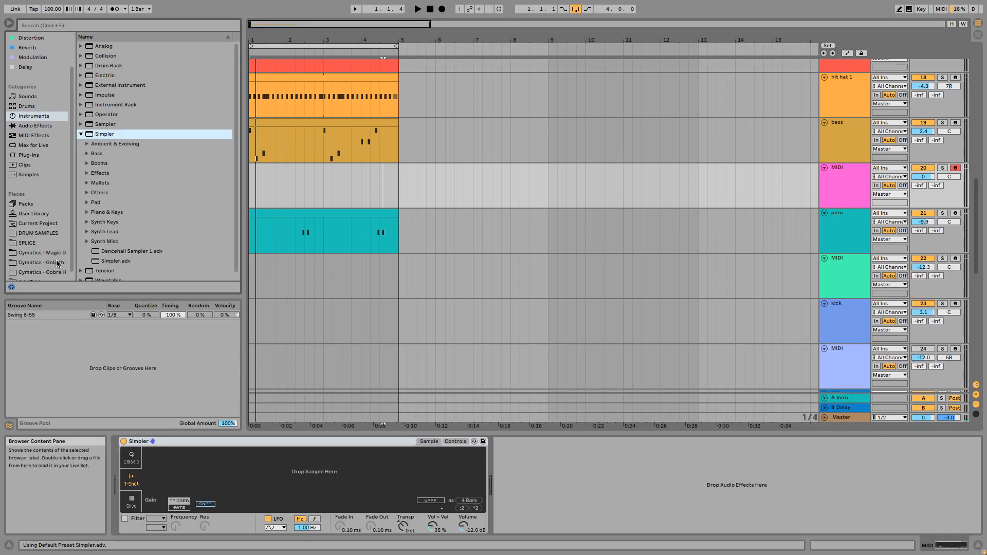
# Audition open hi-hats in the Cymatics Magic drum one-shots and load Magic Open Hihat 3 into Simpler.
pyautogui.click(56, 254)
pyautogui.click(88, 75)
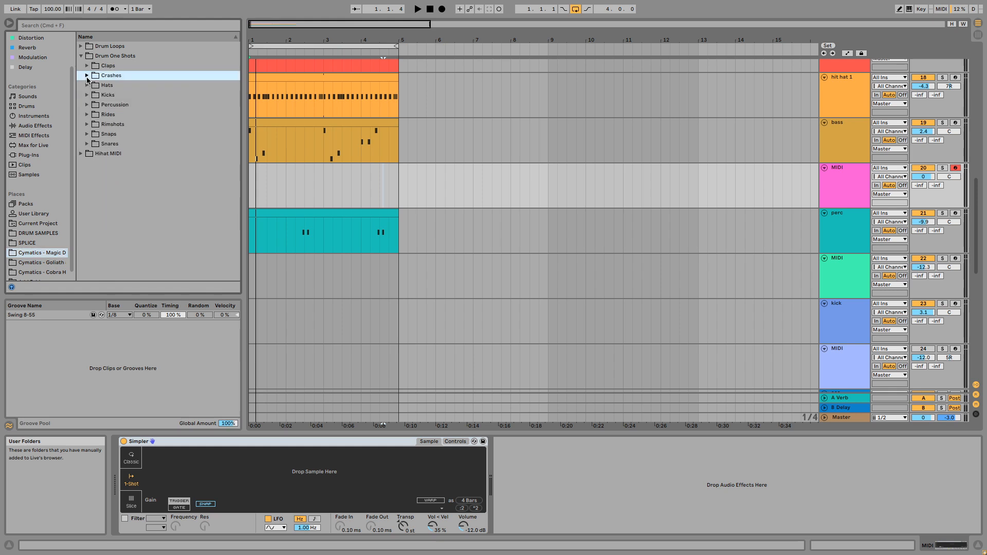
pyautogui.click(88, 85)
pyautogui.click(121, 184)
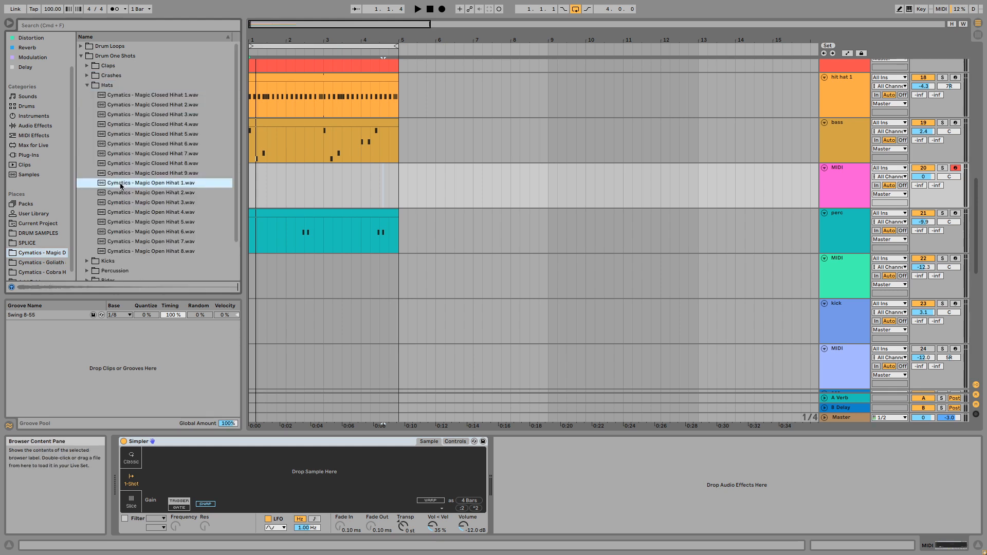
pyautogui.click(118, 193)
pyautogui.click(119, 203)
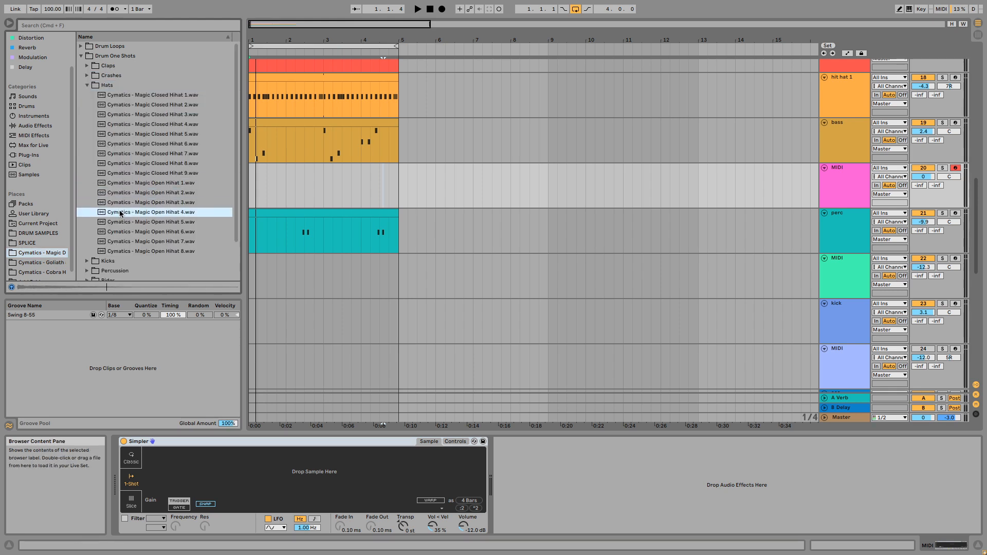
pyautogui.moveTo(120, 205); pyautogui.dragTo(287, 488)
# Play the loop and create an empty two-bar MIDI clip at bar 1 on the open hi-hat track.
pyautogui.press('space')
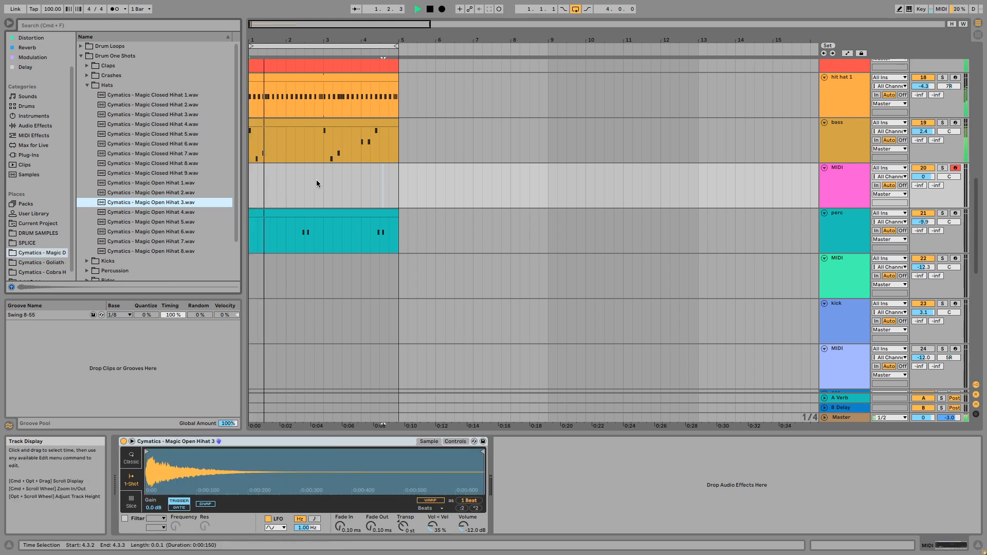
pyautogui.moveTo(320, 175); pyautogui.dragTo(232, 187)
pyautogui.press('super+shift+m')
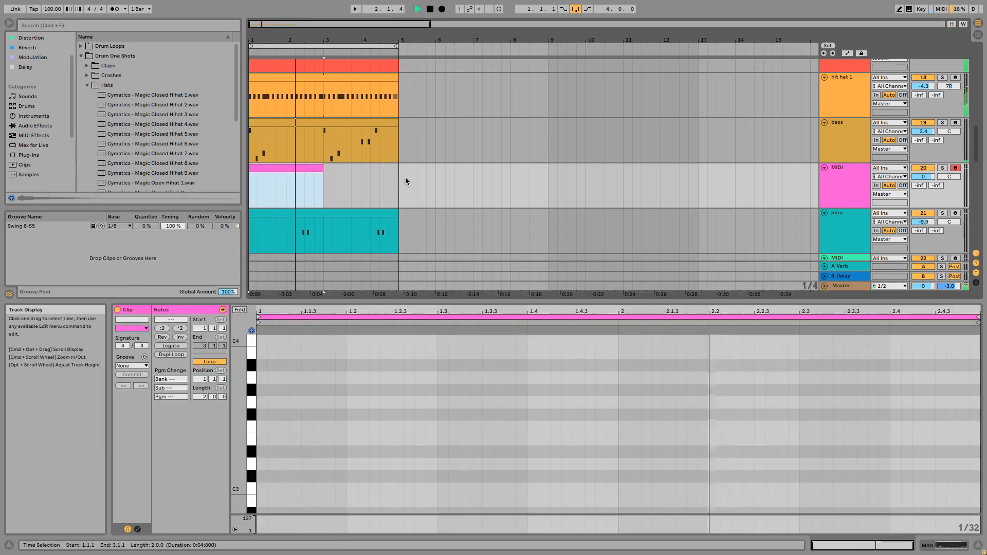
# Draw a C3 note at 1.1.3 in the open hi-hat clip and lengthen it to end at 1.2.1.
pyautogui.press('b')
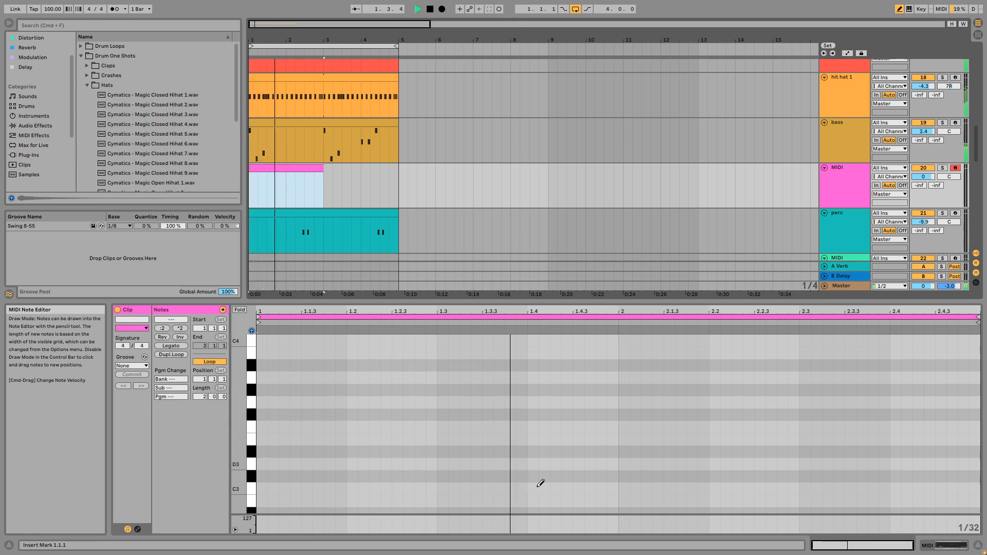
pyautogui.press('space')
pyautogui.click(304, 492)
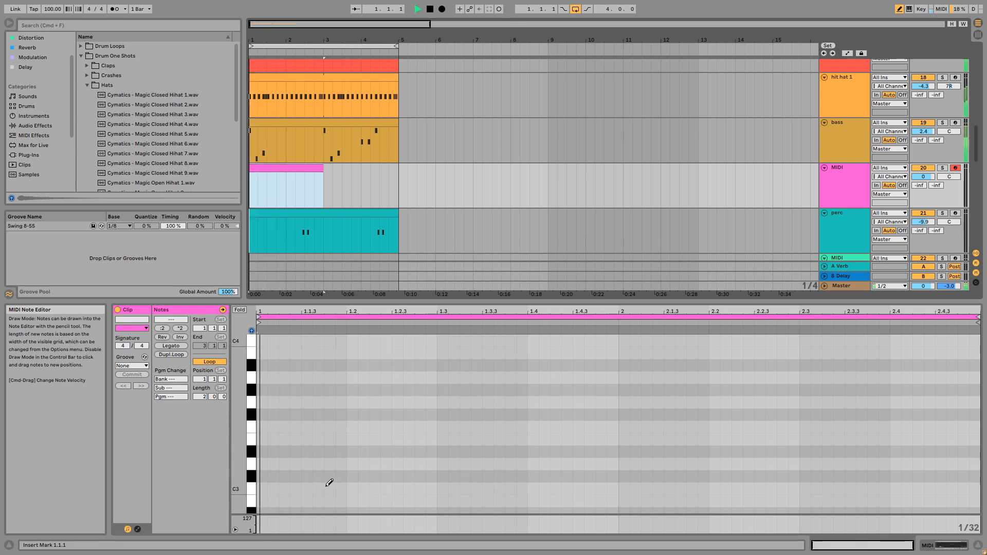
pyautogui.click(308, 487)
pyautogui.press('b')
pyautogui.moveTo(324, 489); pyautogui.dragTo(346, 489)
pyautogui.press('space')
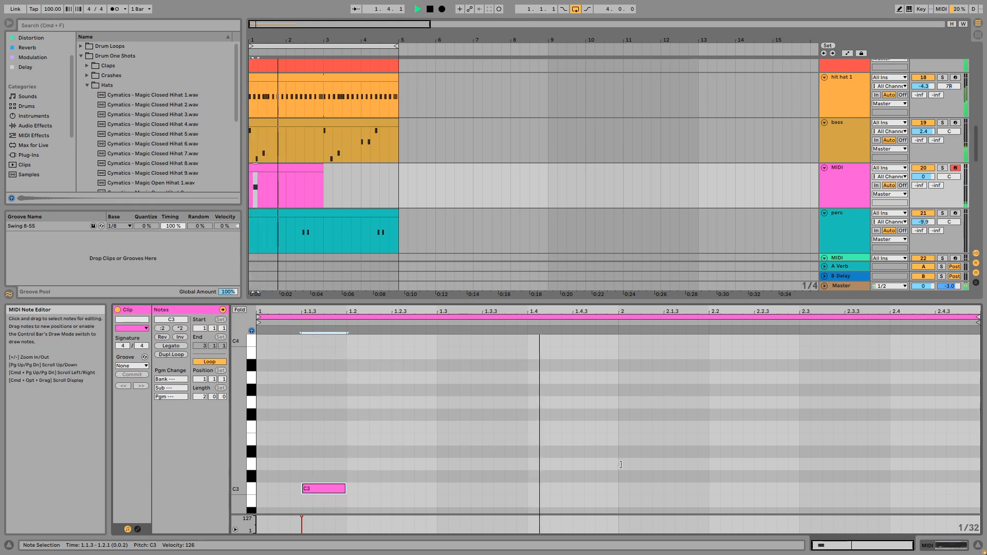
# Duplicate the C3 note at 2.1.3 in the open hi-hat clip and extend the clip to four bars.
pyautogui.moveTo(619, 471); pyautogui.dragTo(264, 514)
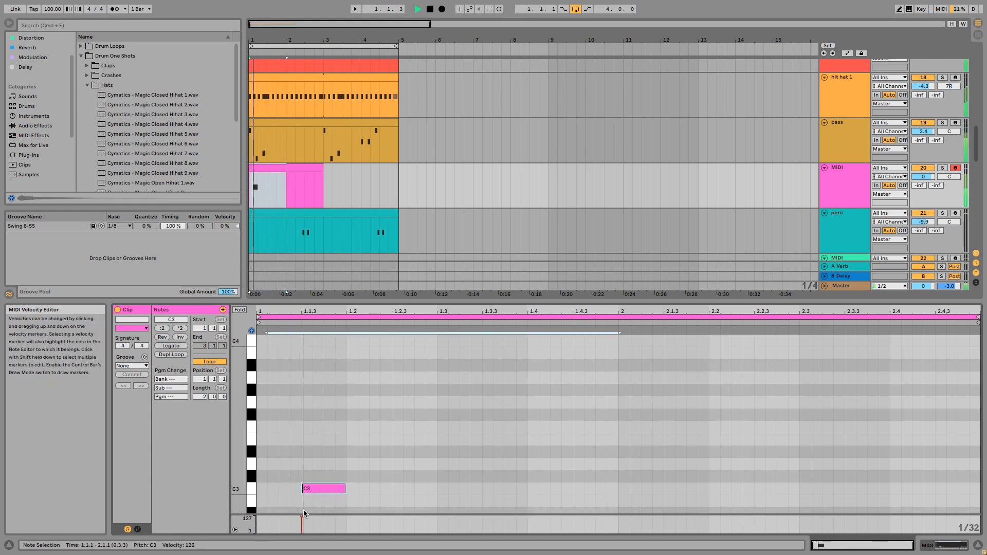
pyautogui.press('super+d')
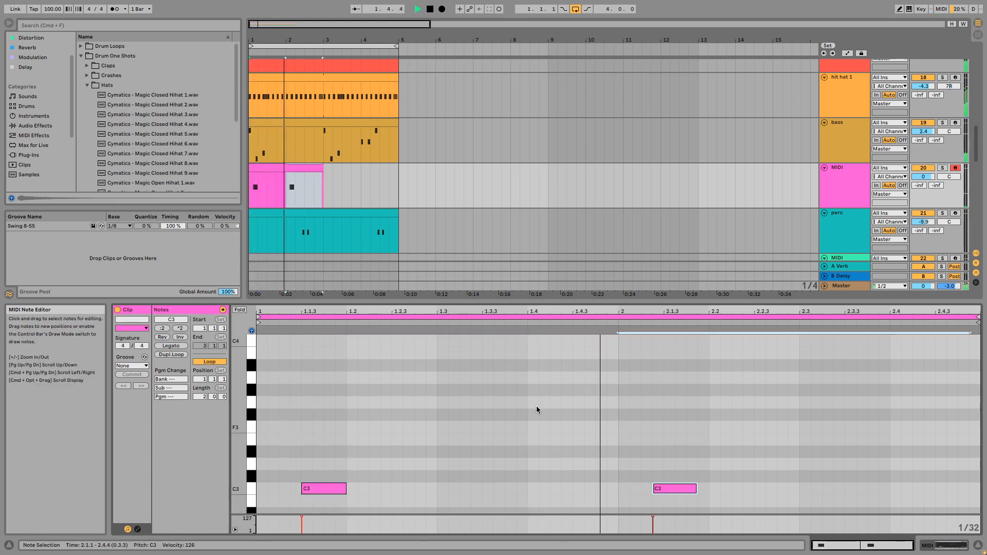
pyautogui.moveTo(688, 489); pyautogui.dragTo(698, 492)
pyautogui.click(685, 477)
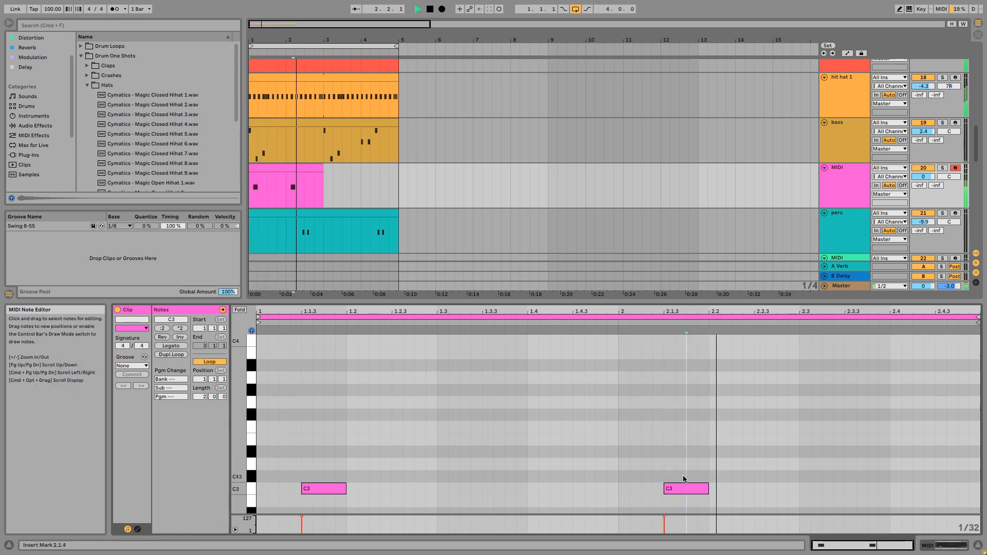
pyautogui.press('space')
pyautogui.moveTo(323, 172); pyautogui.dragTo(403, 171)
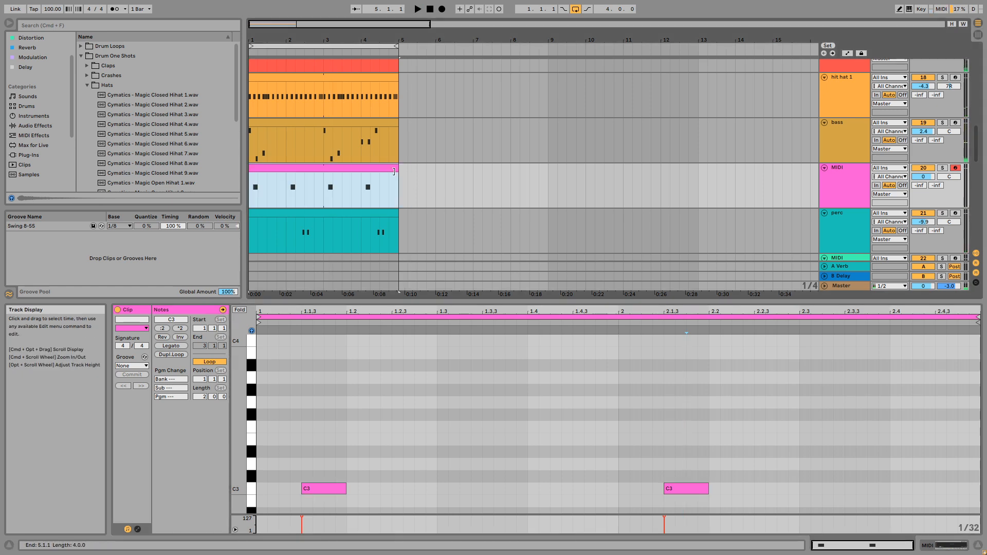
# Load Magic Open Hihat 4 into the open hi-hat Simpler, audition it in the loop and lower the track volume to -6.2 dB.
pyautogui.doubleClick(835, 198)
pyautogui.moveTo(133, 212); pyautogui.dragTo(226, 470)
pyautogui.press('space')
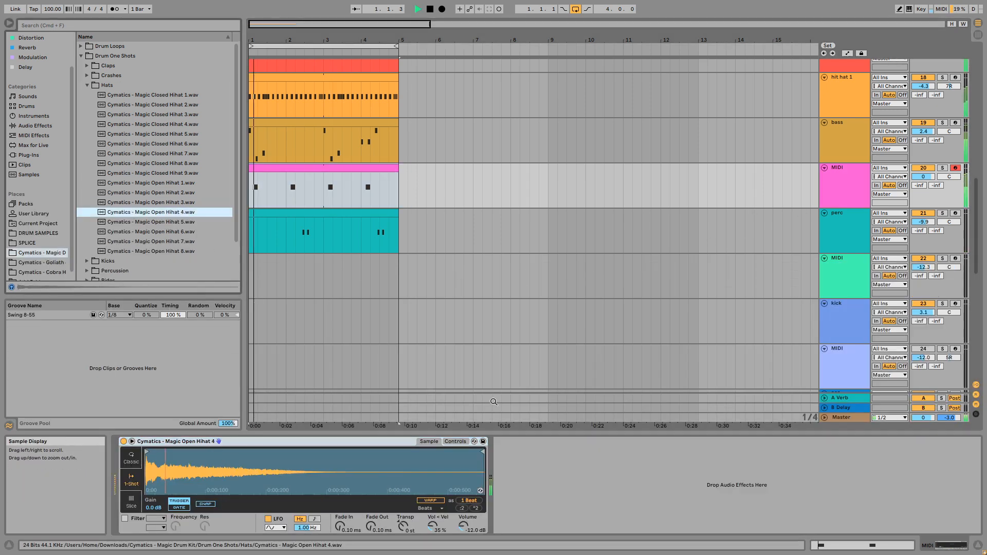
pyautogui.press('space')
pyautogui.moveTo(924, 177); pyautogui.dragTo(924, 178)
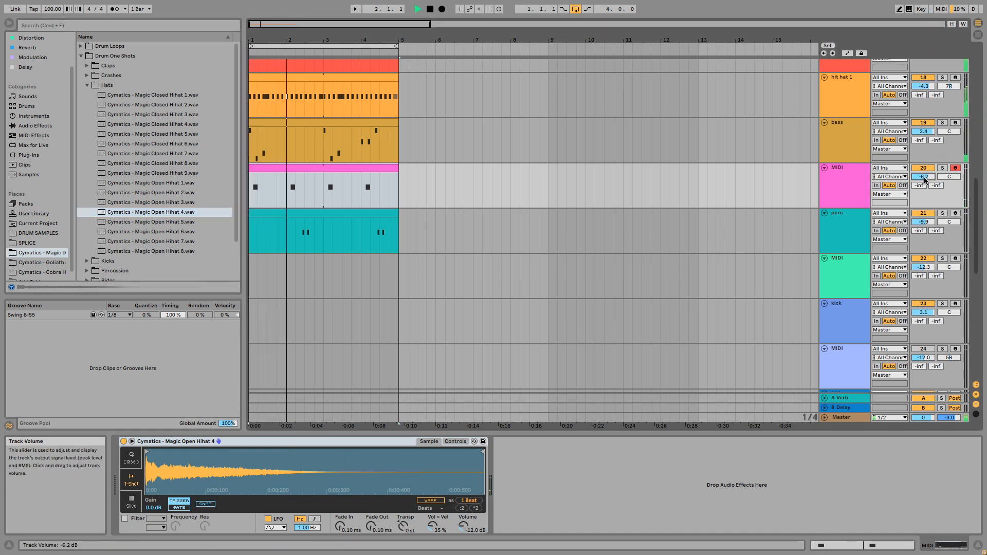
# Replace the Simpler sample with Magic Open Hihat 5 and delete the C3 note at 2.1.3 while the loop plays.
pyautogui.click(184, 222)
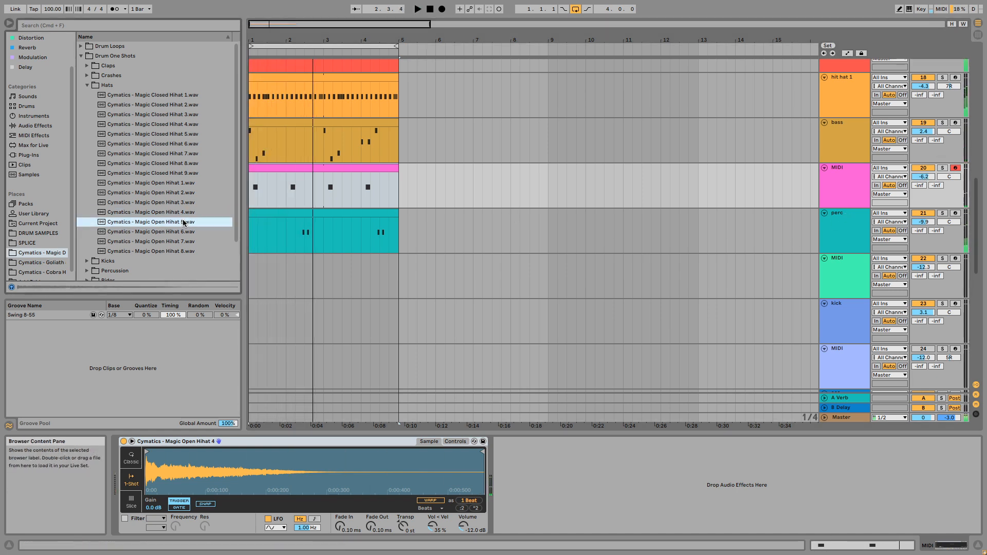
pyautogui.moveTo(161, 224); pyautogui.dragTo(226, 481)
pyautogui.press('space')
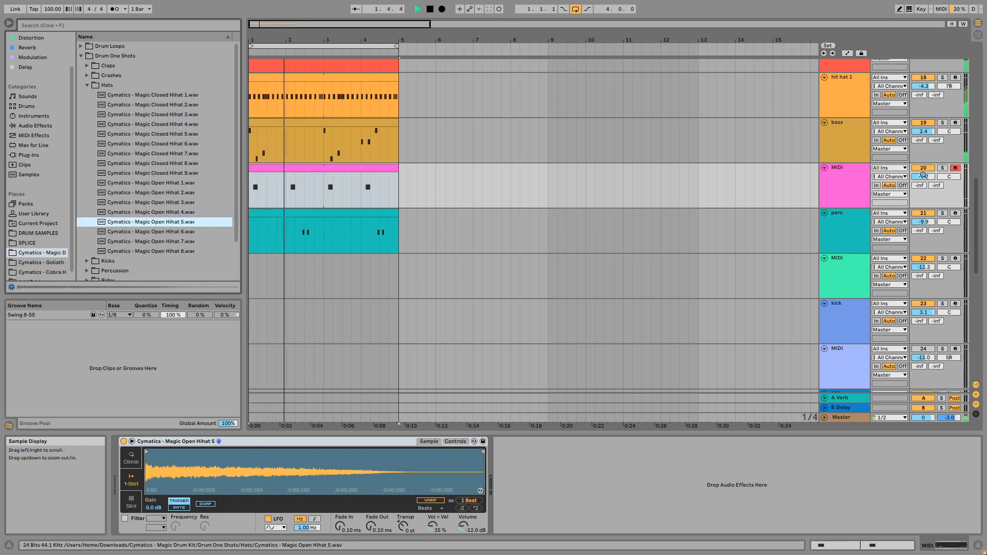
pyautogui.click(338, 169)
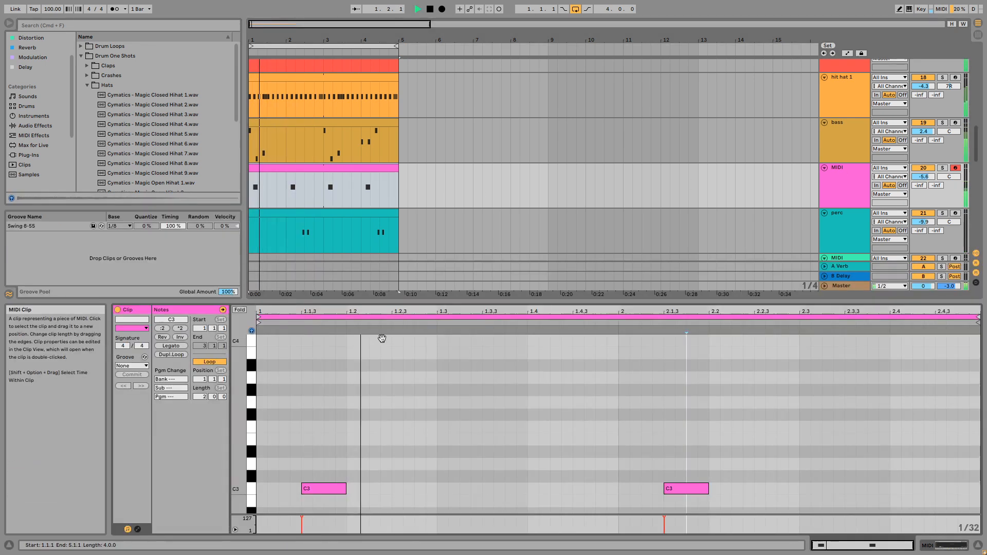
pyautogui.doubleClick(674, 488)
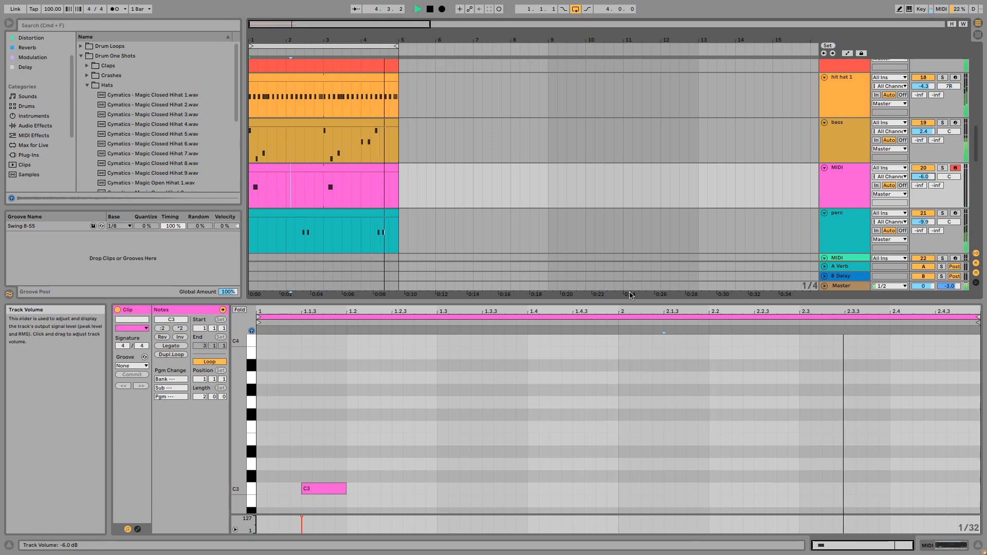
# Stop playback and add a Compressor after FabFilter Pro-Q 3 on the bass track.
pyautogui.moveTo(606, 300); pyautogui.dragTo(600, 435)
pyautogui.scroll(3, 592, 248)
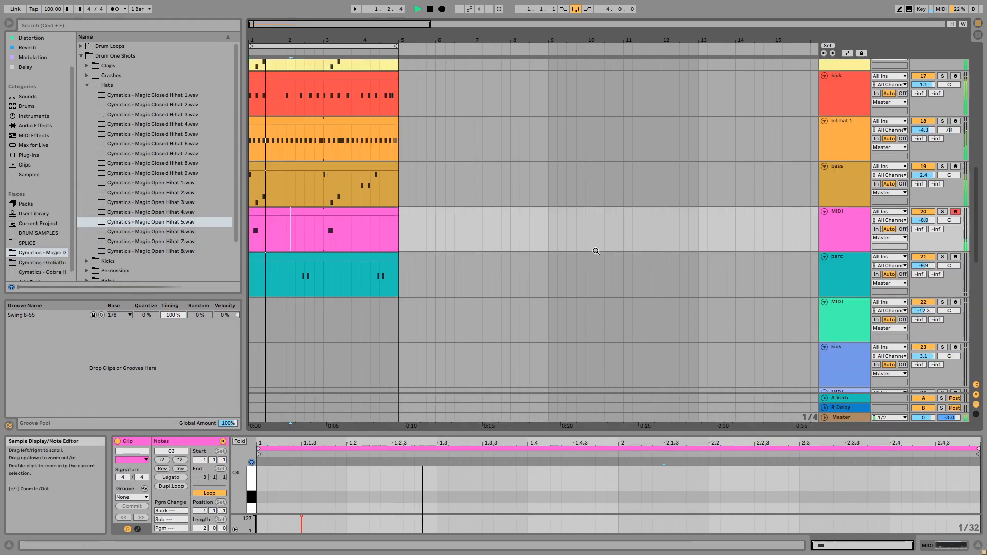
pyautogui.click(860, 221)
pyautogui.press('space')
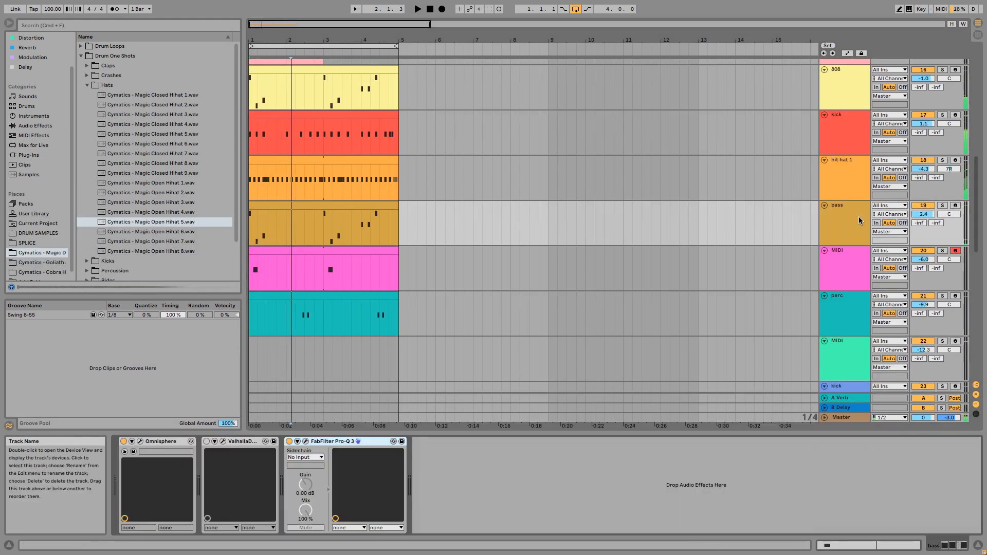
pyautogui.click(44, 127)
pyautogui.doubleClick(149, 124)
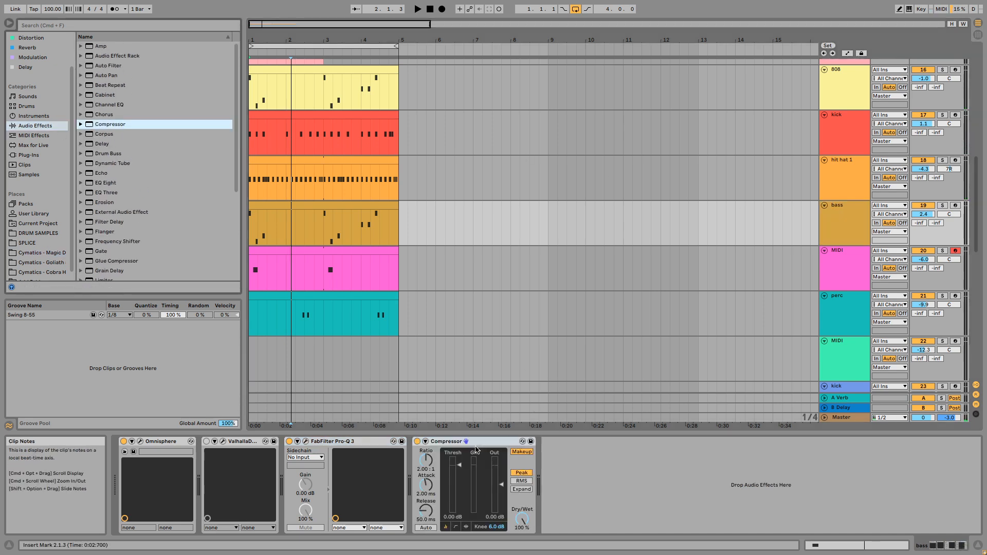
# Turn off makeup gain on the bass Compressor and set threshold to -21.9 dB, ratio to 2.38:1 and output to 3.63 dB during playback.
pyautogui.click(519, 454)
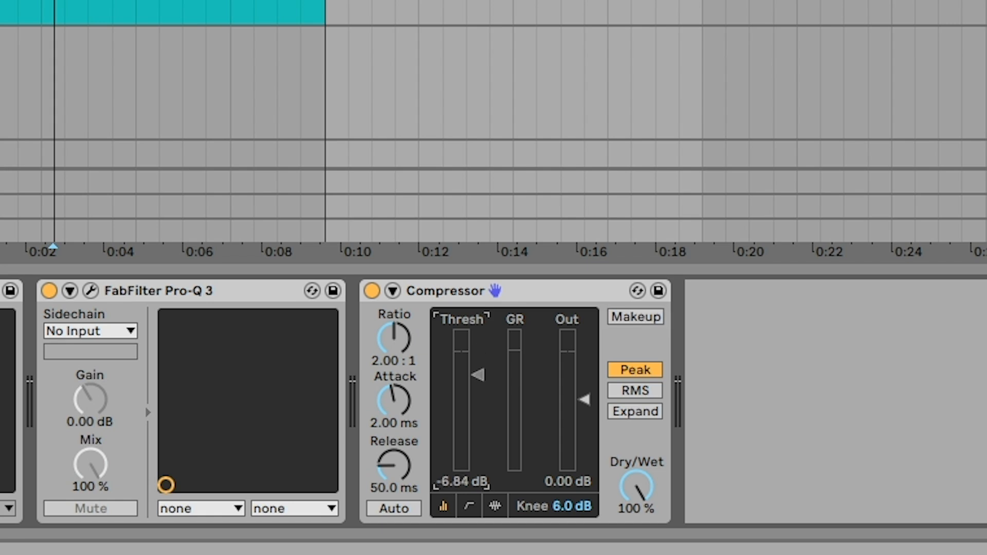
pyautogui.press('space')
pyautogui.moveTo(478, 374); pyautogui.dragTo(477, 402)
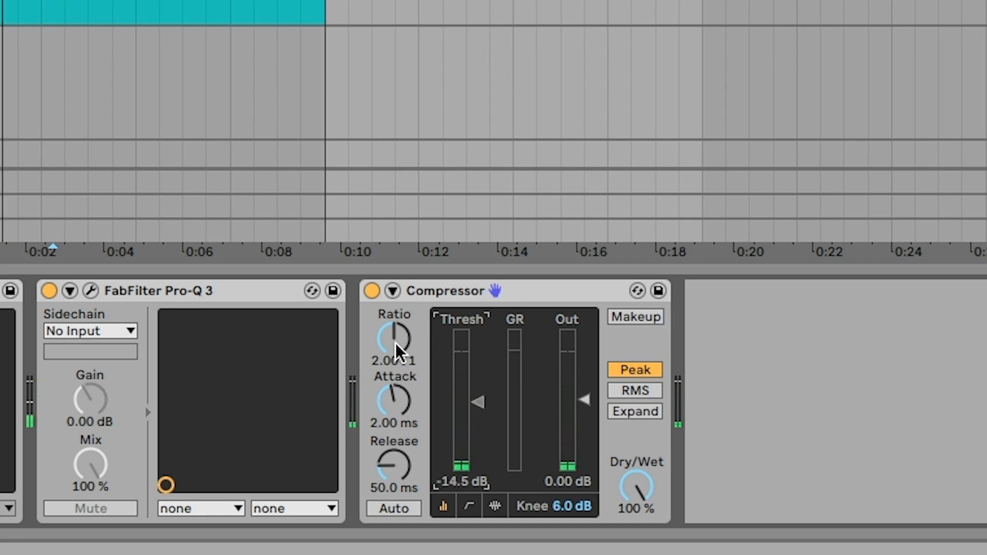
pyautogui.moveTo(478, 402); pyautogui.dragTo(478, 416)
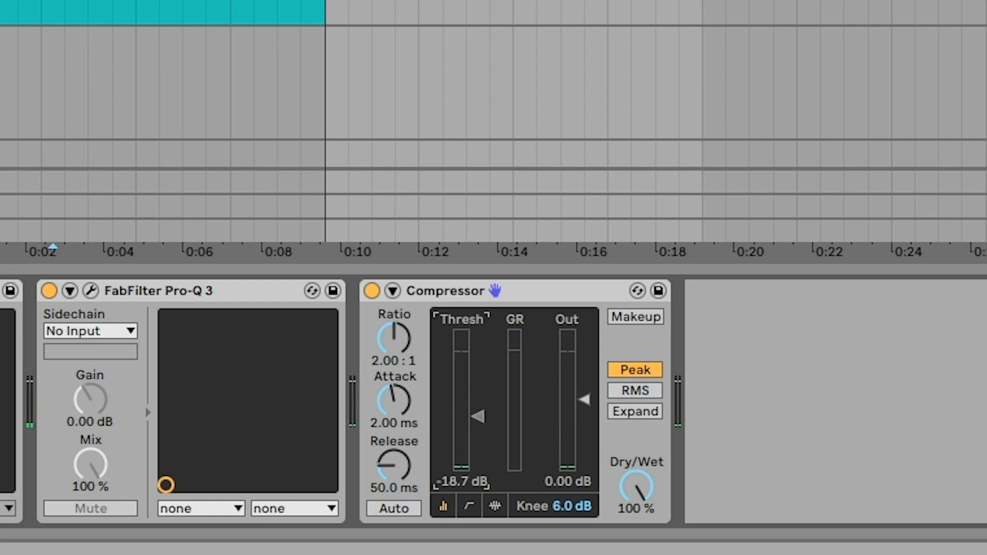
pyautogui.moveTo(400, 345); pyautogui.dragTo(416, 364)
pyautogui.moveTo(481, 416)
pyautogui.mouseDown()
pyautogui.moveTo(480, 442)
pyautogui.moveTo(480, 423)
pyautogui.mouseUp()
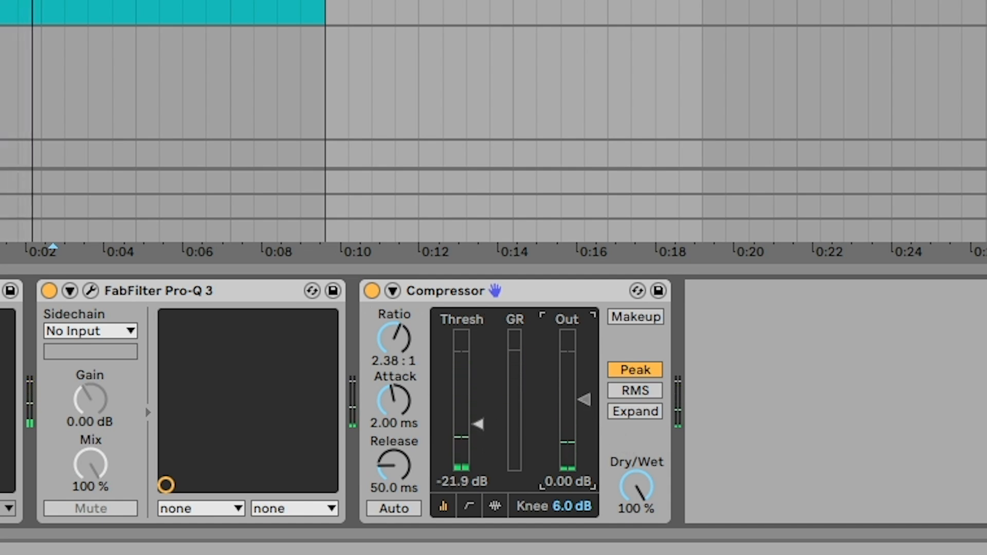
pyautogui.moveTo(584, 387); pyautogui.dragTo(584, 393)
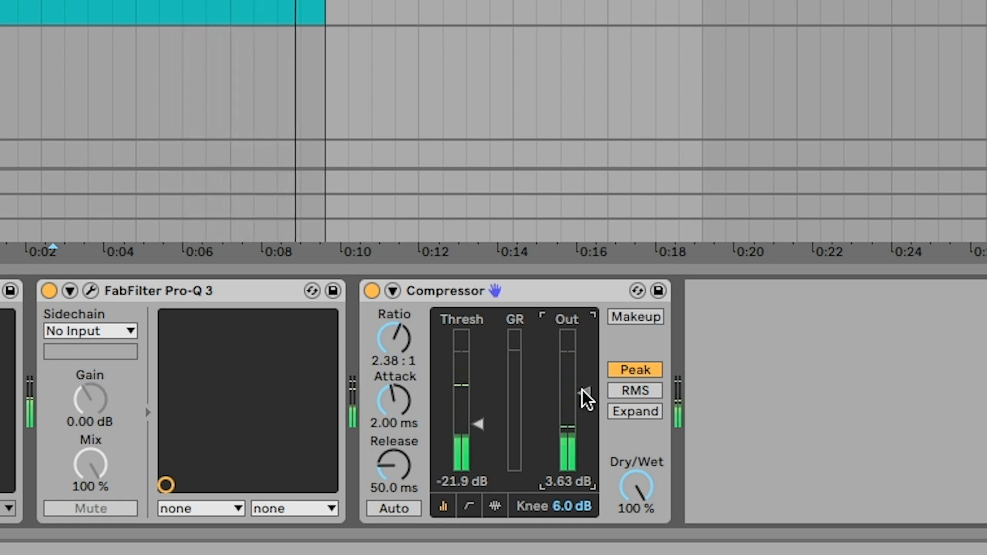
# In the bass track's Pro-Q 3, set the low cut slope to 18 dB/oct and its frequency to about 250 Hz.
pyautogui.click(91, 291)
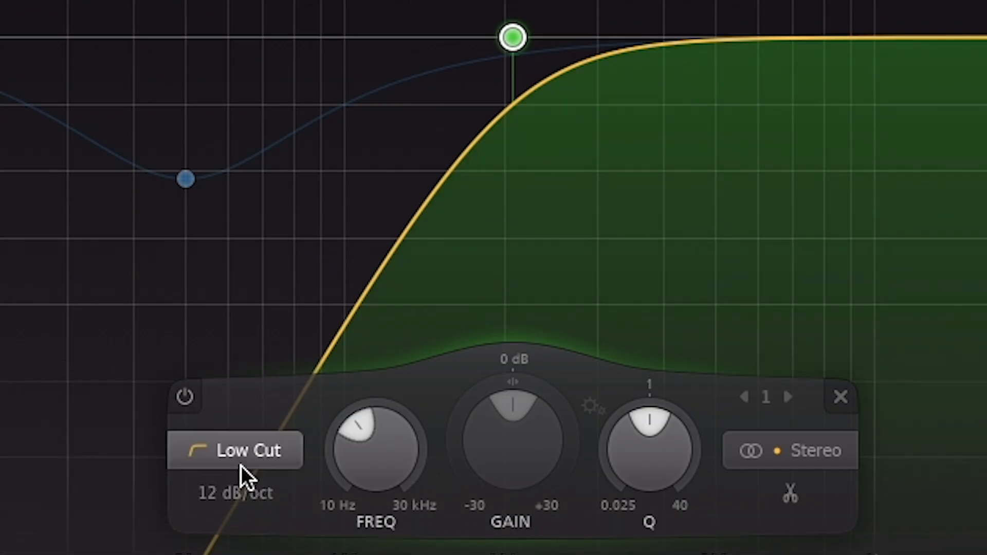
pyautogui.click(246, 492)
pyautogui.click(263, 554)
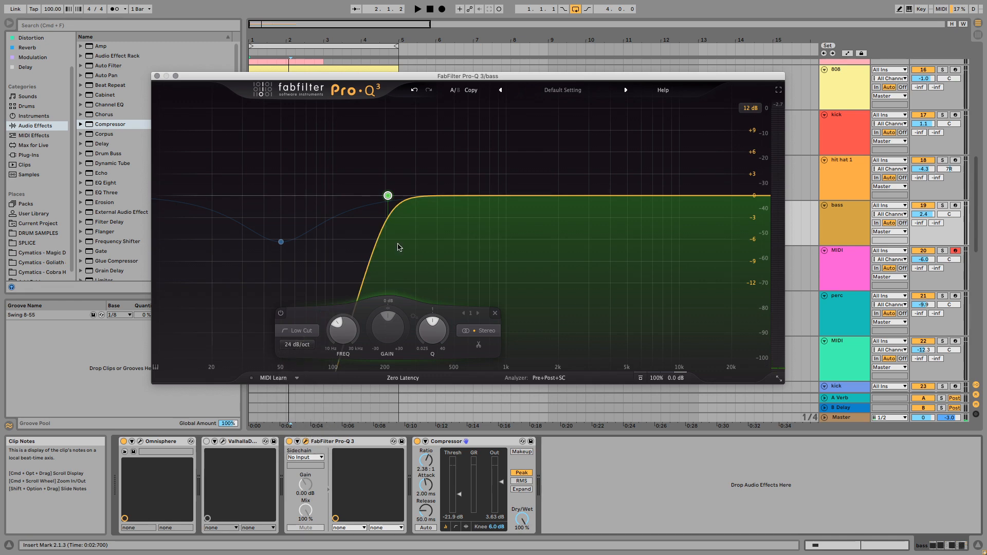
pyautogui.press('space')
pyautogui.click(297, 345)
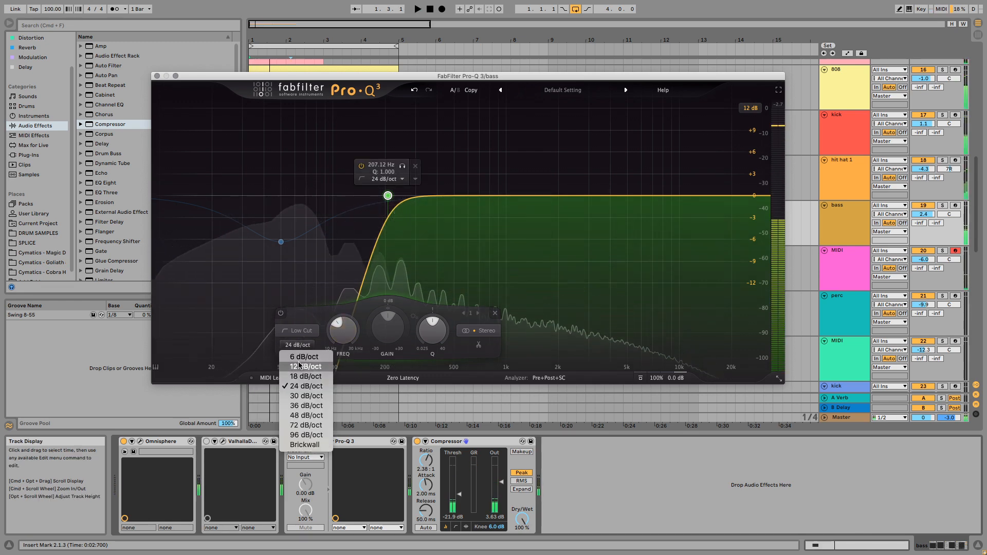
pyautogui.click(306, 377)
pyautogui.click(403, 166)
pyautogui.moveTo(404, 169); pyautogui.dragTo(422, 167)
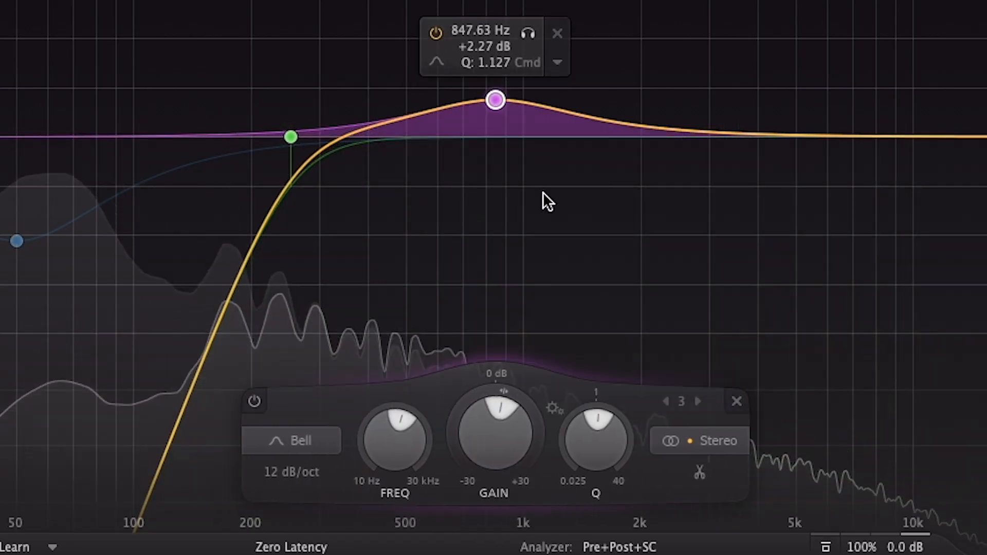
# Shape a bell boost in the bass EQ at about 861 Hz with +3.37 dB gain and a Q of 1.314.
pyautogui.moveTo(577, 467)
pyautogui.mouseDown()
pyautogui.moveTo(579, 485)
pyautogui.moveTo(586, 465)
pyautogui.mouseUp()
pyautogui.moveTo(534, 37)
pyautogui.moveTo(534, 34); pyautogui.dragTo(536, 22)
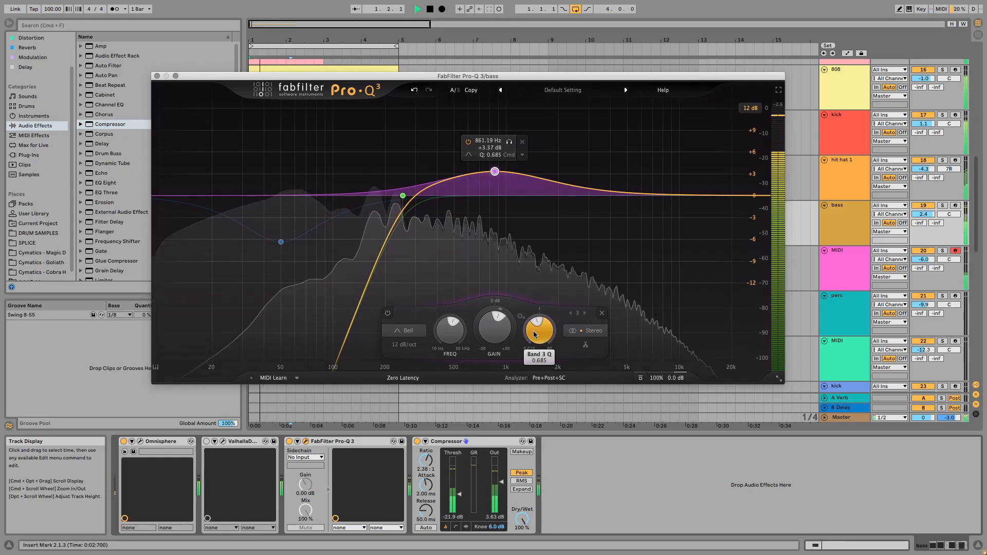
pyautogui.scroll(3, 495, 171)
# Move the bell boost to about 2.6 kHz at +2.7 dB with a Q of about 0.68, and close the EQ window.
pyautogui.moveTo(494, 171); pyautogui.dragTo(578, 174)
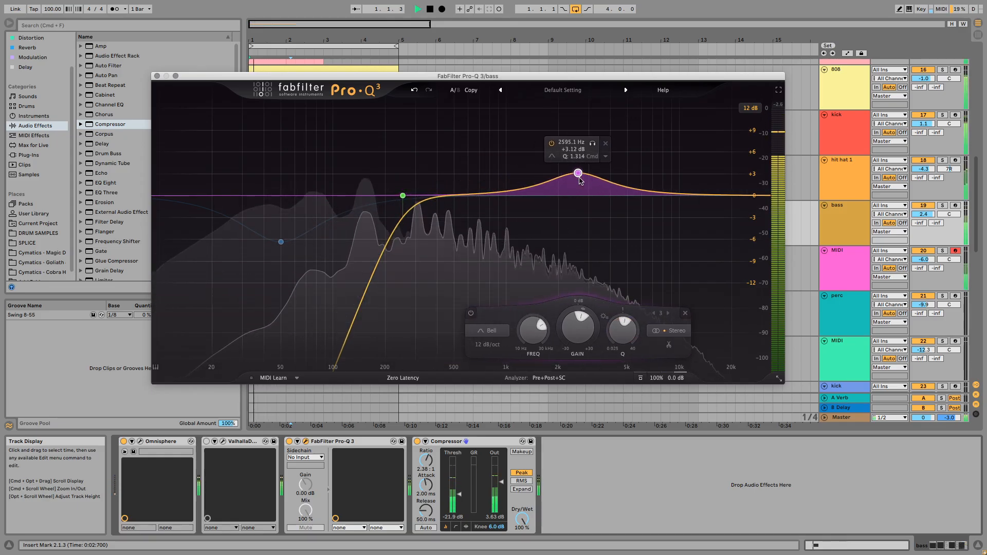
pyautogui.moveTo(619, 337); pyautogui.dragTo(612, 359)
pyautogui.press('space')
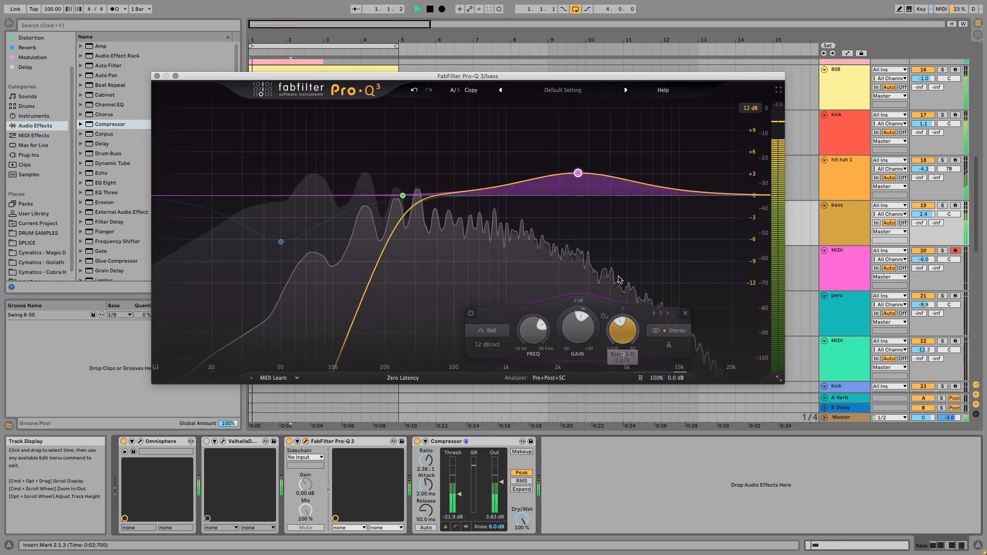
pyautogui.moveTo(577, 173)
pyautogui.mouseDown()
pyautogui.moveTo(578, 154)
pyautogui.moveTo(580, 179)
pyautogui.mouseUp()
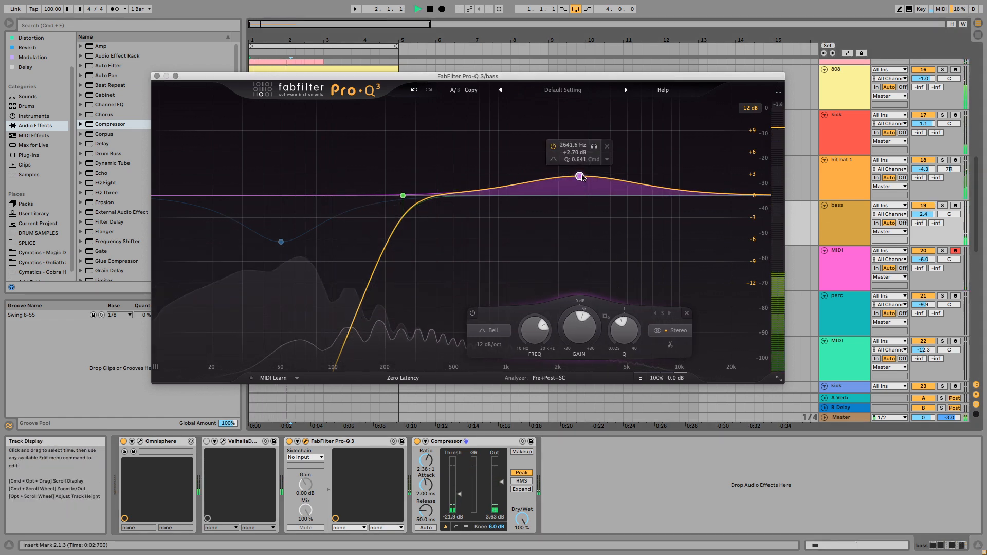
pyautogui.scroll(2, 621, 333)
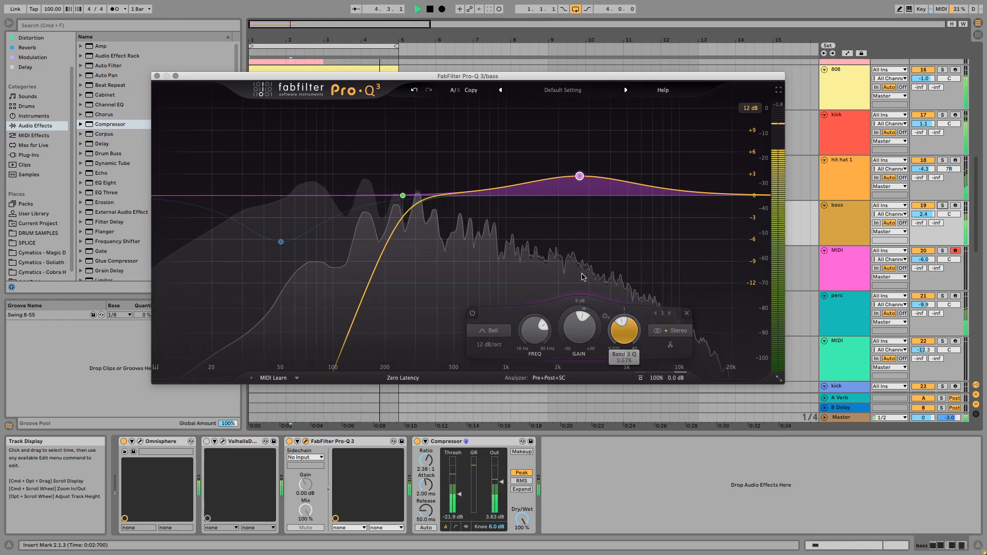
pyautogui.moveTo(579, 181)
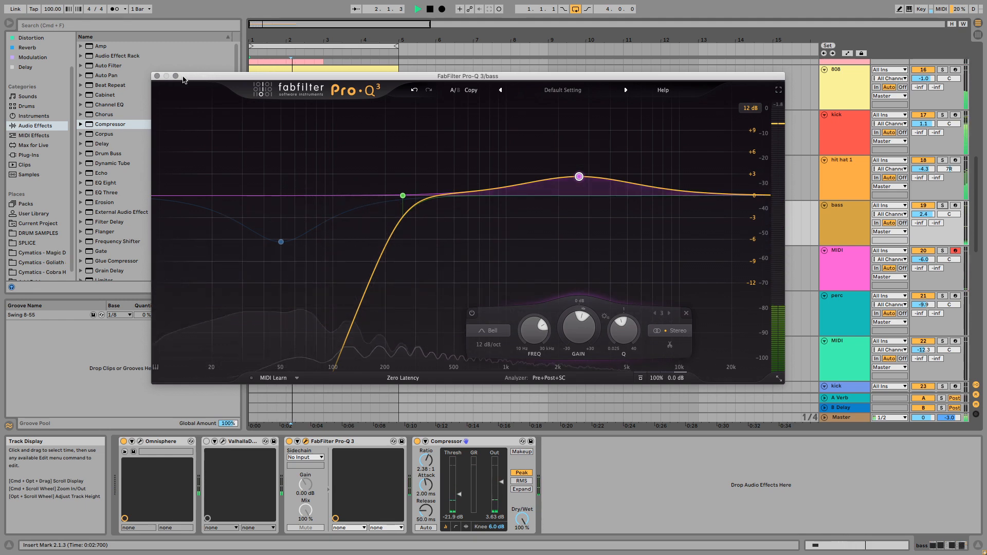
pyautogui.click(157, 76)
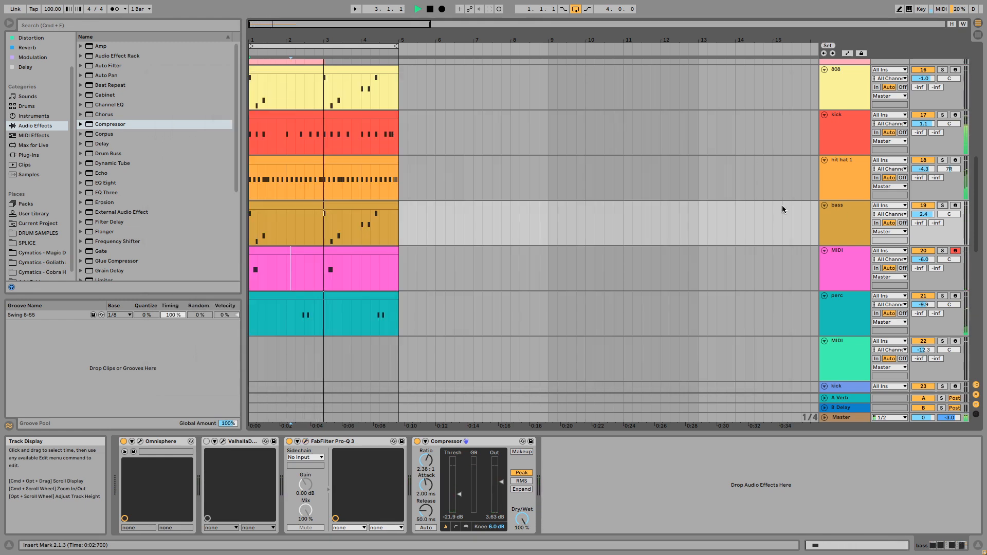
# Stop playback and add the Delay audio effect after the Compressor on the bass track.
pyautogui.click(847, 221)
pyautogui.press('space')
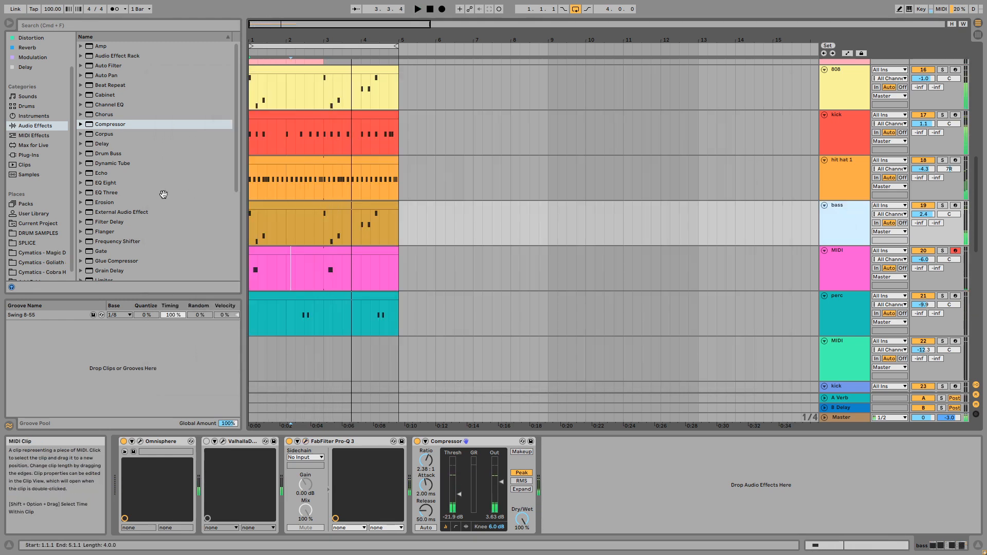
pyautogui.scroll(-5, 150, 204)
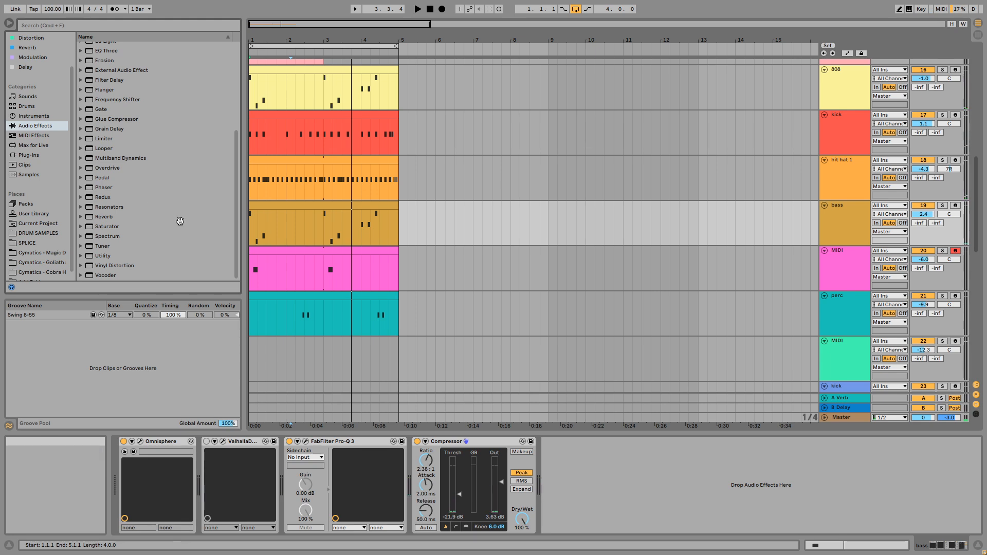
pyautogui.scroll(5, 172, 231)
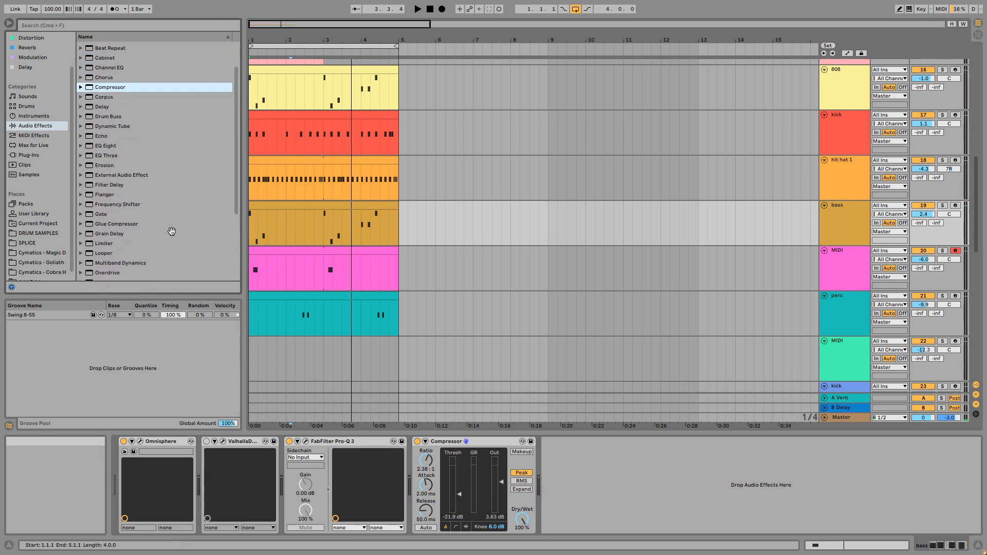
pyautogui.doubleClick(116, 144)
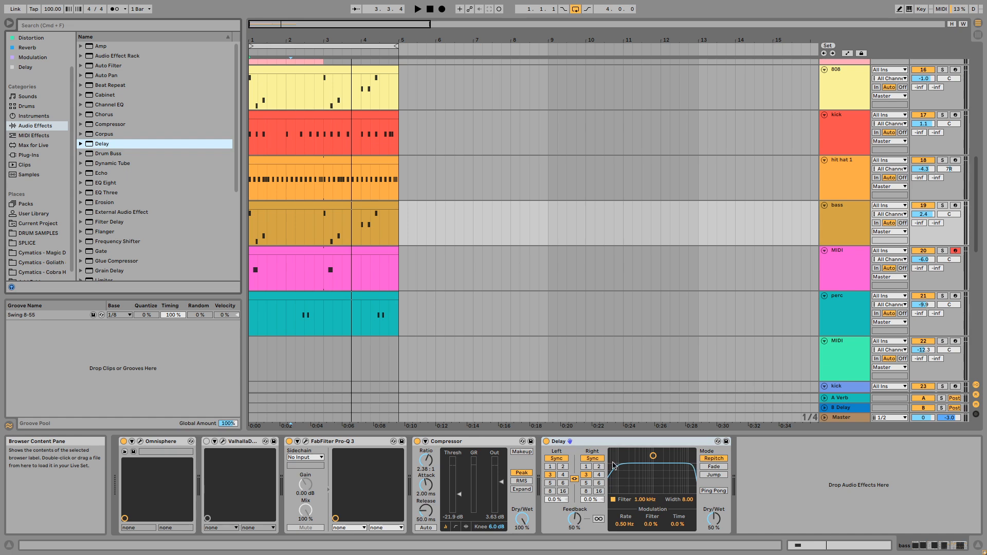
# Set the bass Delay to time mode at 1.00 ms with 0% feedback, 100% dry/wet and its filter off.
pyautogui.click(593, 459)
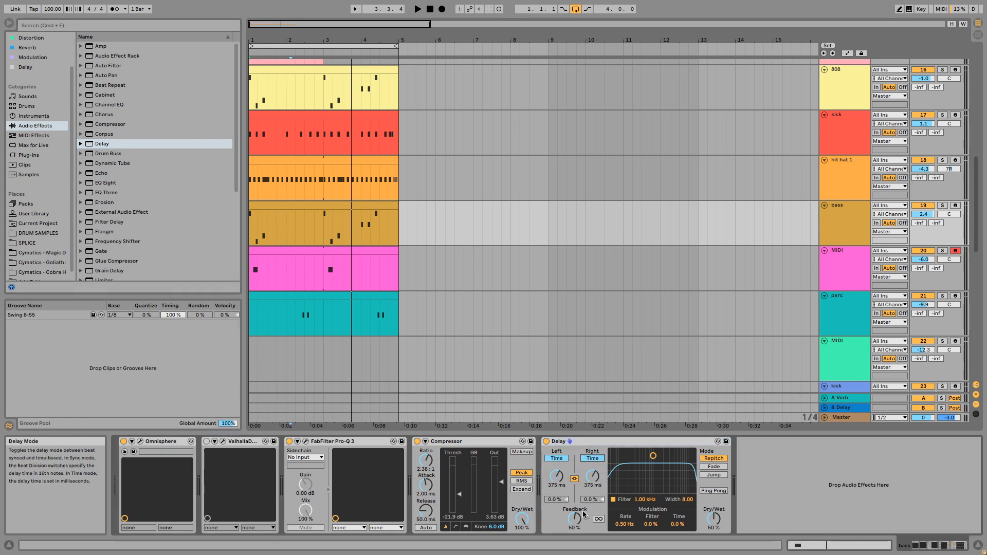
pyautogui.moveTo(574, 519); pyautogui.dragTo(574, 529)
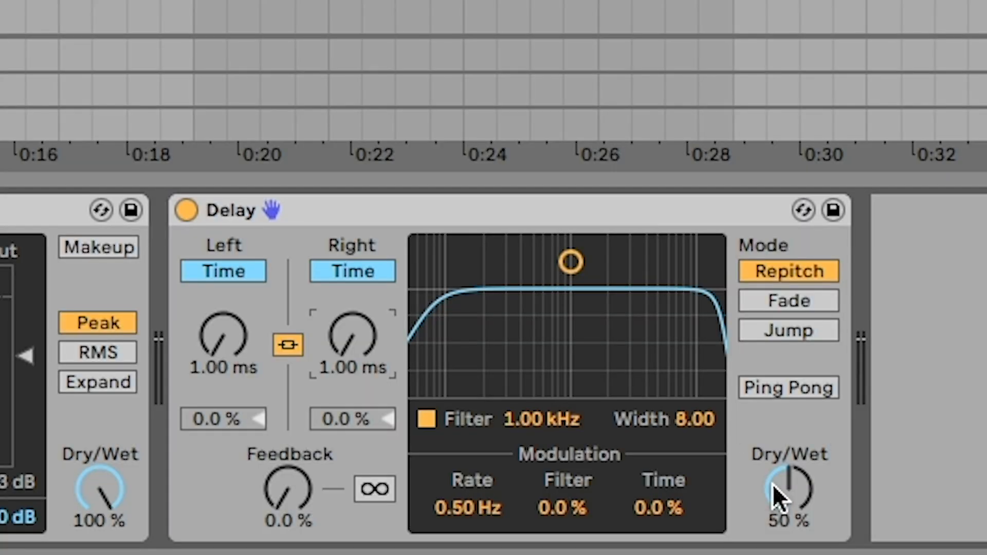
pyautogui.moveTo(711, 520); pyautogui.dragTo(712, 519)
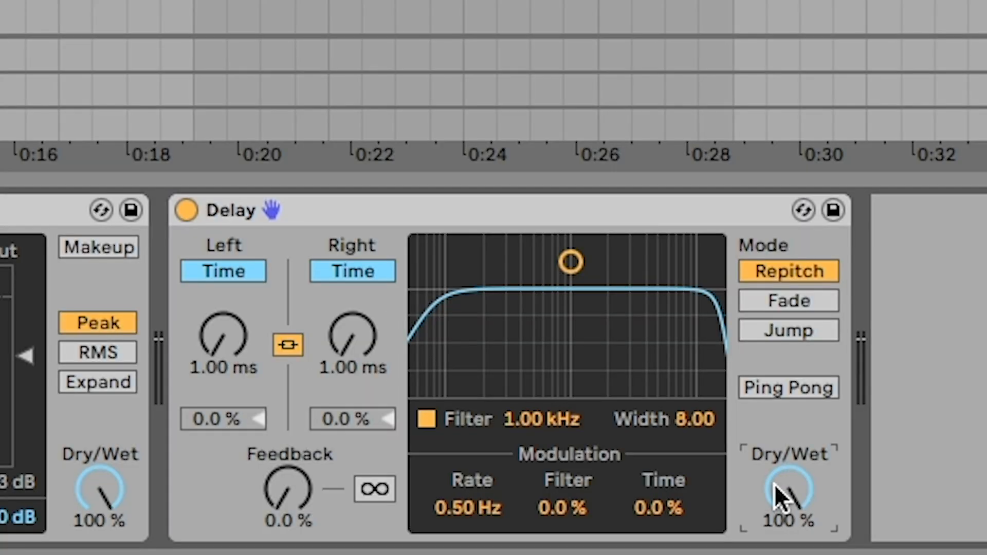
pyautogui.click(443, 430)
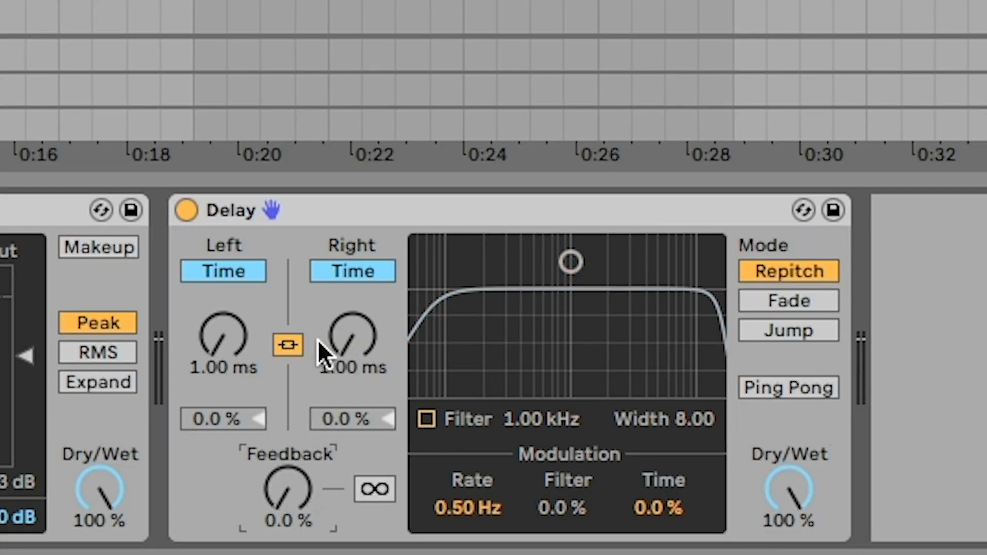
# Unlink the bass Delay's channels, keep the right one in time mode and set its delay to 7 ms.
pyautogui.click(286, 342)
pyautogui.click(286, 342)
pyautogui.click(339, 272)
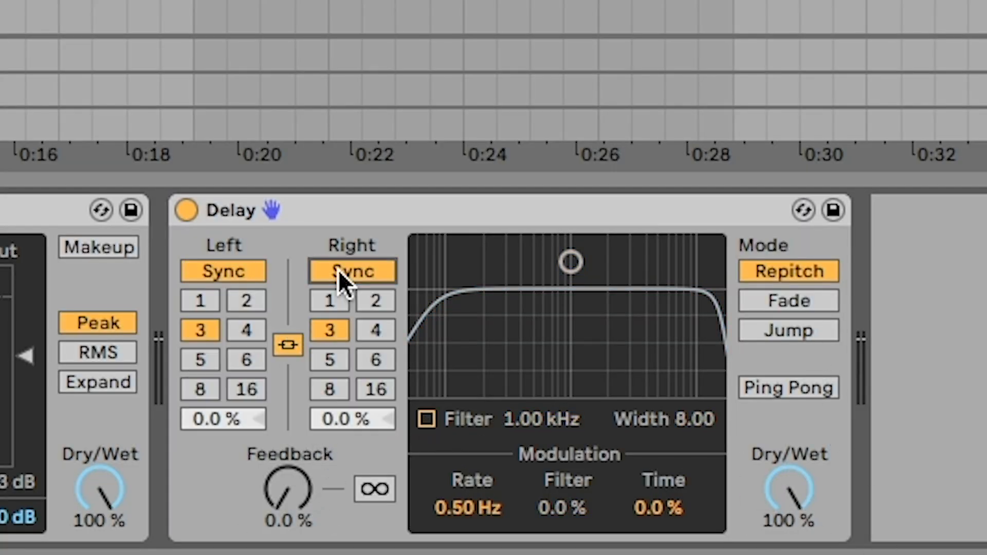
pyautogui.click(340, 272)
pyautogui.click(288, 345)
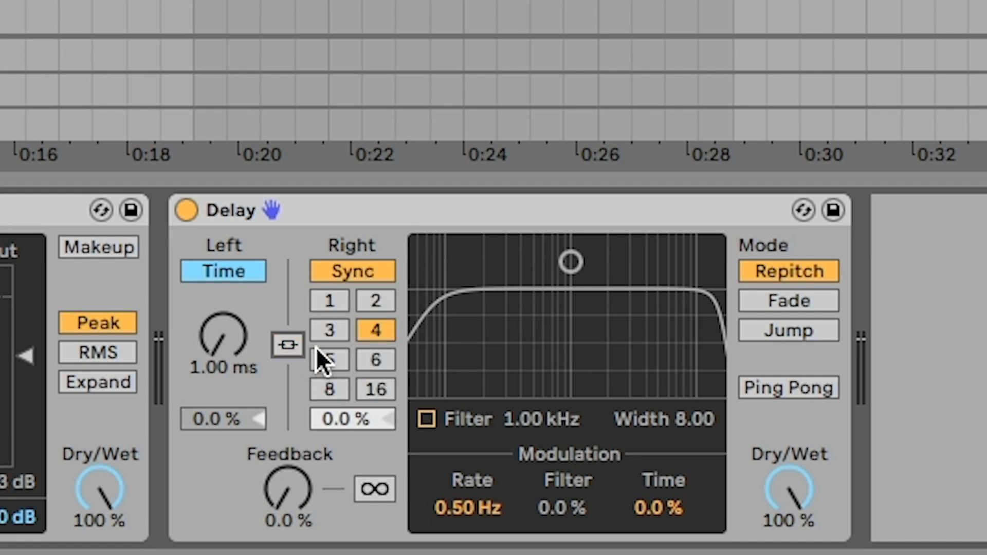
pyautogui.click(341, 278)
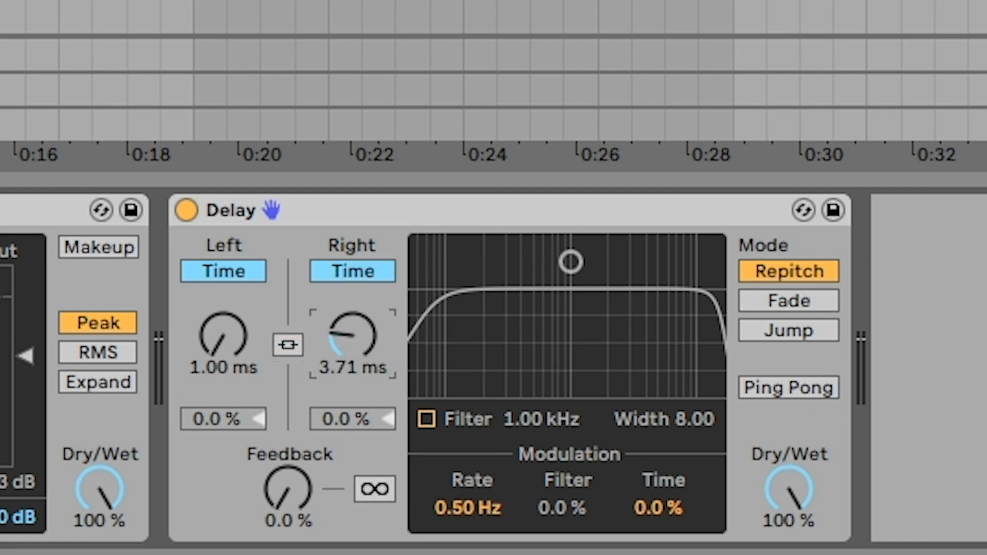
pyautogui.write('7')
pyautogui.press('Return')
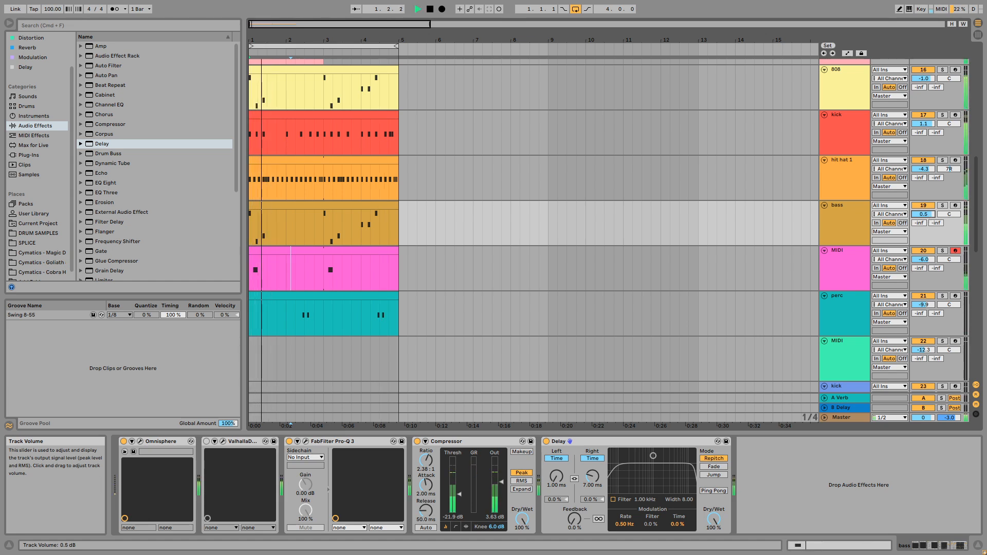
# Lower the bass track volume to -1.5 dB and shorten the right channel's delay time to 4.23 ms while auditioning the loop.
pyautogui.moveTo(929, 215); pyautogui.dragTo(928, 218)
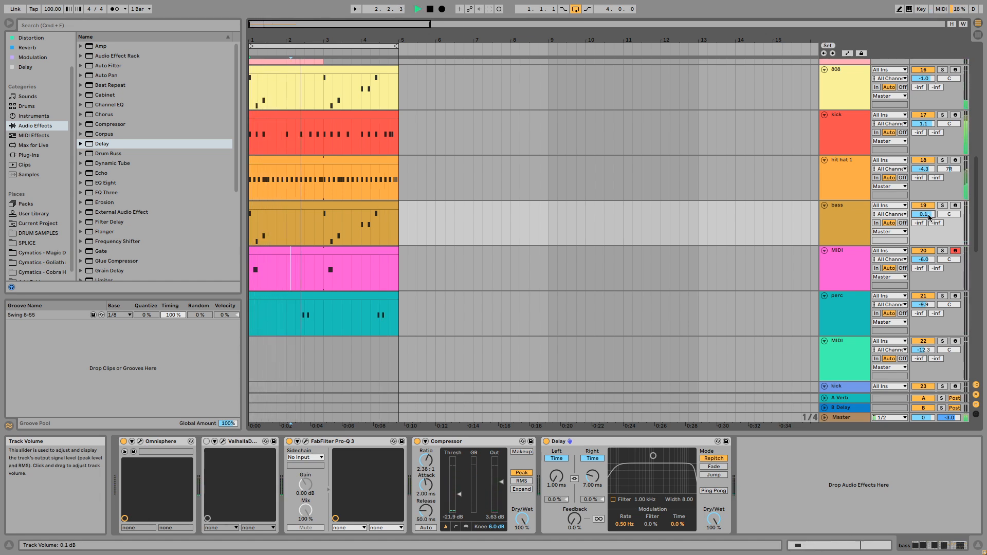
pyautogui.moveTo(928, 217); pyautogui.dragTo(929, 223)
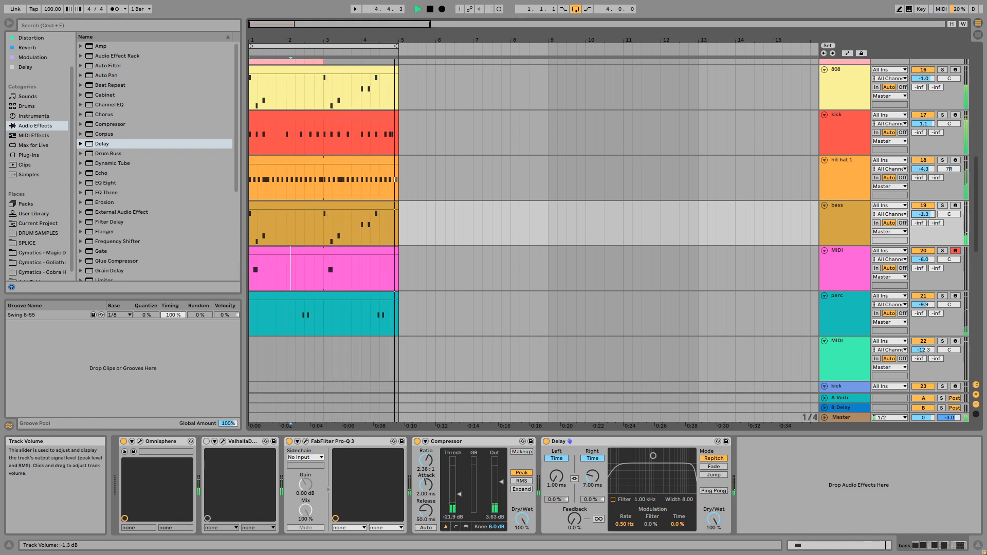
pyautogui.press('space')
pyautogui.moveTo(596, 480); pyautogui.dragTo(595, 485)
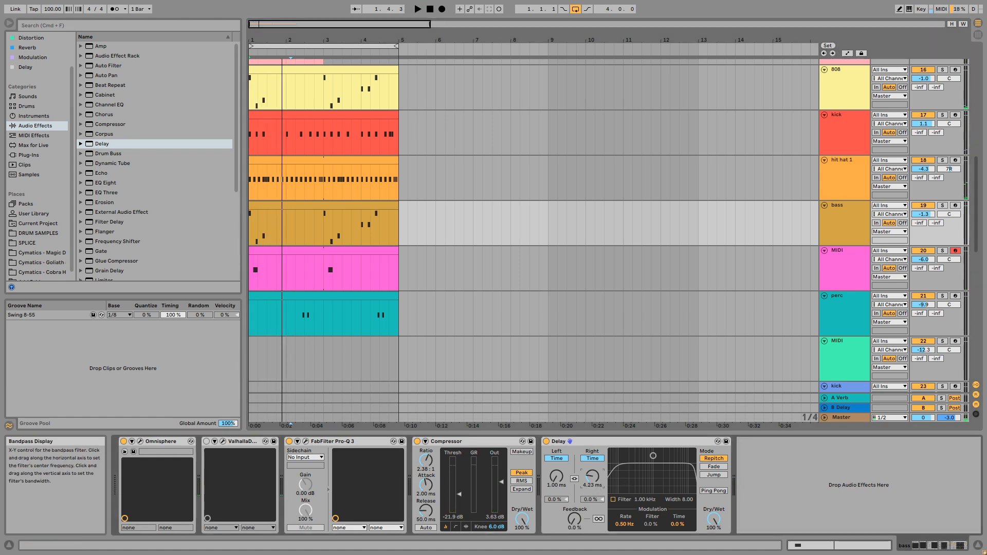
pyautogui.press('space')
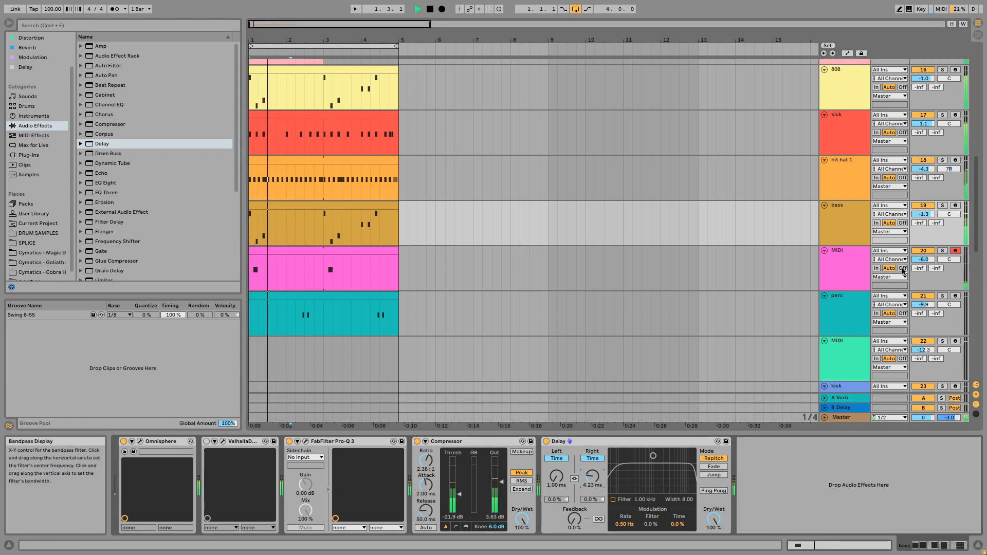
pyautogui.moveTo(927, 214); pyautogui.dragTo(926, 216)
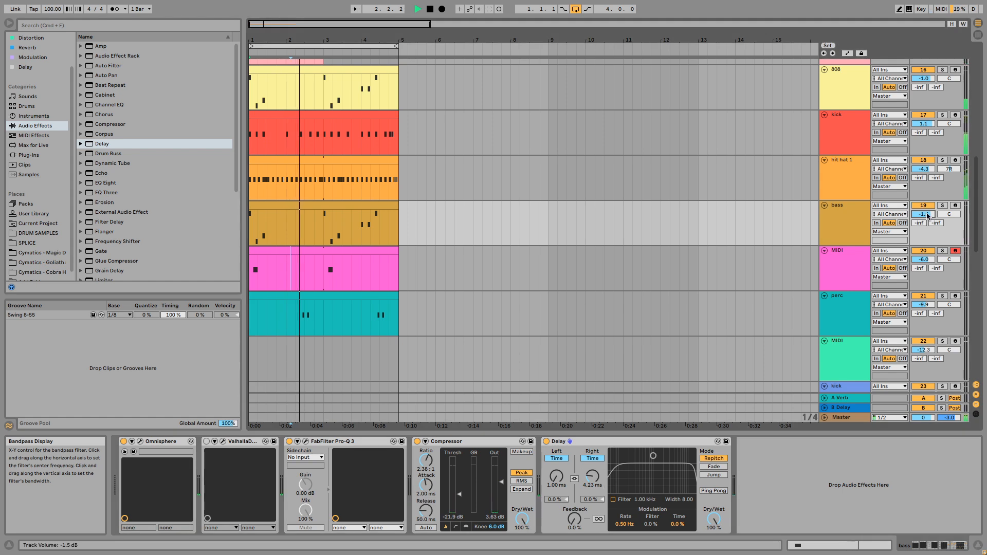
# Move the bell boost in the bass track's Pro-Q 3 to just above 10 kHz and close the EQ window.
pyautogui.click(306, 441)
pyautogui.moveTo(580, 172); pyautogui.dragTo(690, 177)
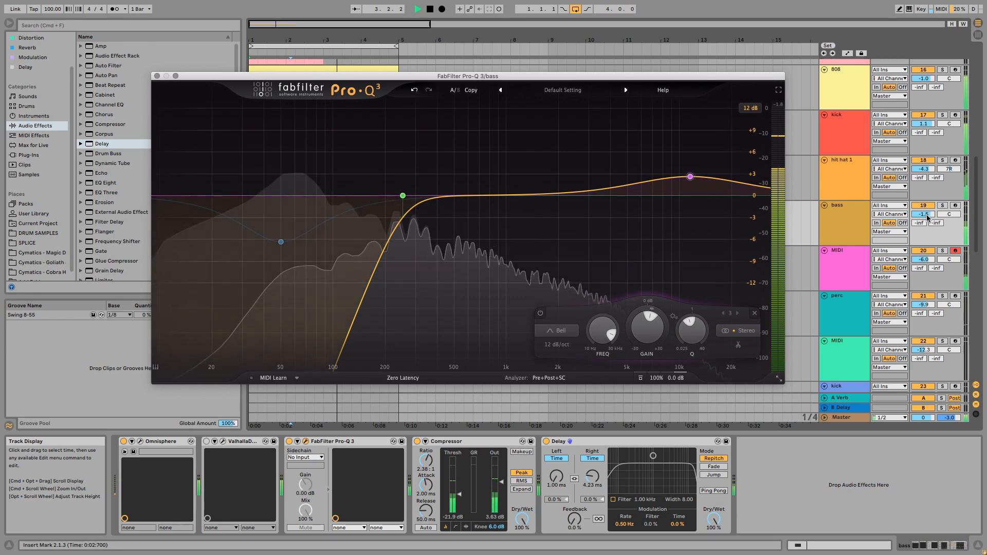
pyautogui.click(157, 76)
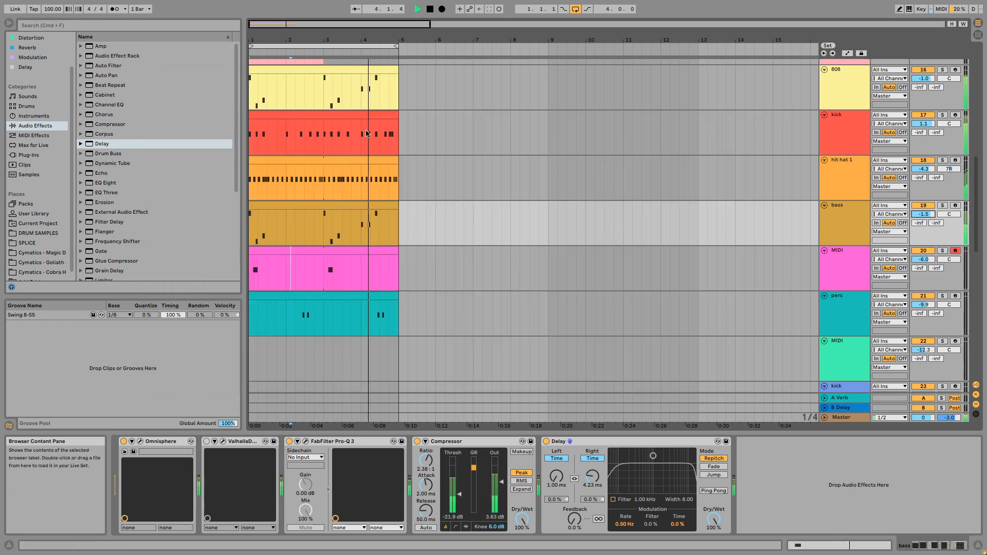
# Stop playback and add the ValhallaVintageVerb reverb after the Delay on the bass track.
pyautogui.click(860, 238)
pyautogui.press('space')
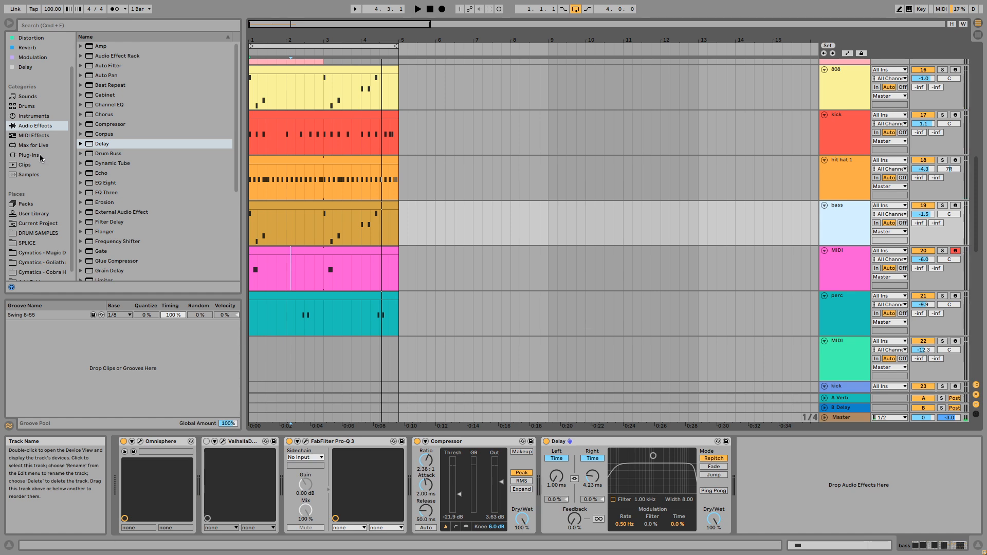
pyautogui.scroll(3, 51, 65)
pyautogui.click(40, 85)
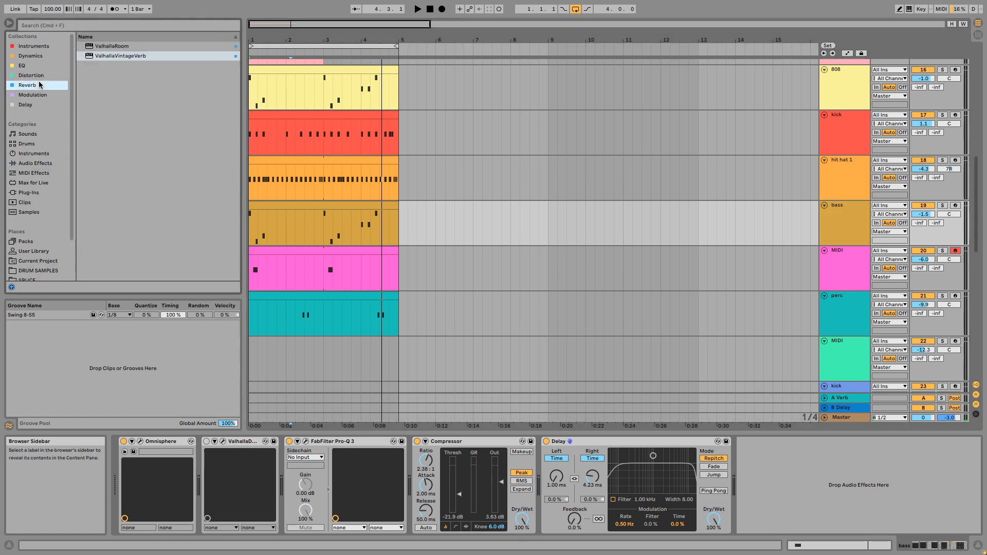
pyautogui.doubleClick(136, 60)
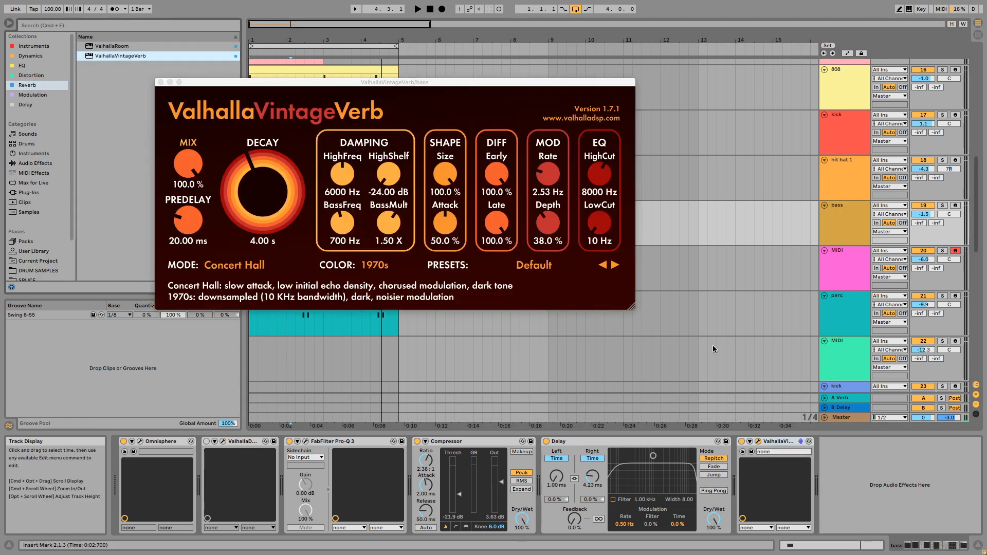
# Set the bass reverb to 10.8% mix, 1.48 s decay, 2490 Hz high cut and 750 Hz low cut, and start playback.
pyautogui.moveTo(199, 176); pyautogui.dragTo(199, 259)
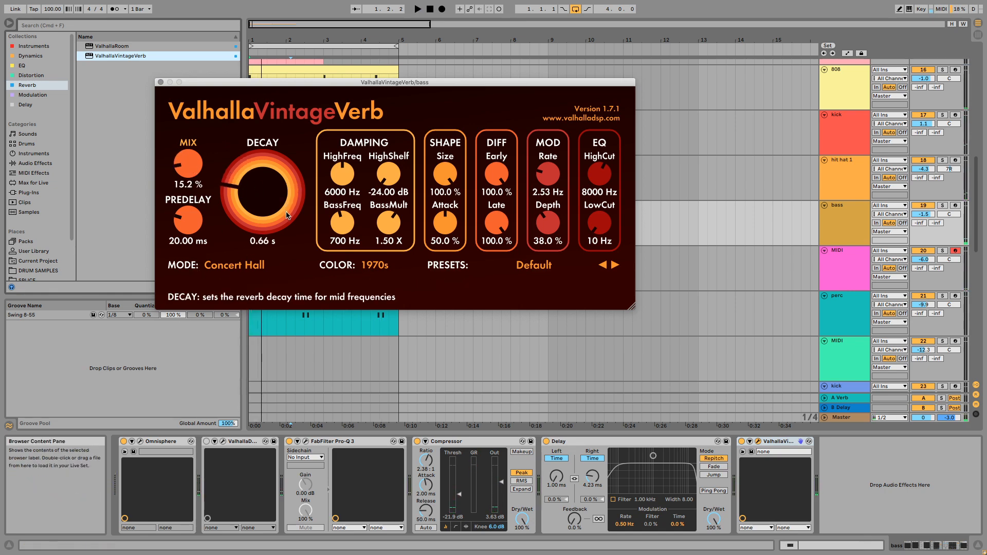
pyautogui.moveTo(279, 182); pyautogui.dragTo(279, 179)
pyautogui.moveTo(597, 224)
pyautogui.mouseDown()
pyautogui.moveTo(597, 169)
pyautogui.moveTo(604, 219)
pyautogui.mouseUp()
pyautogui.press('space')
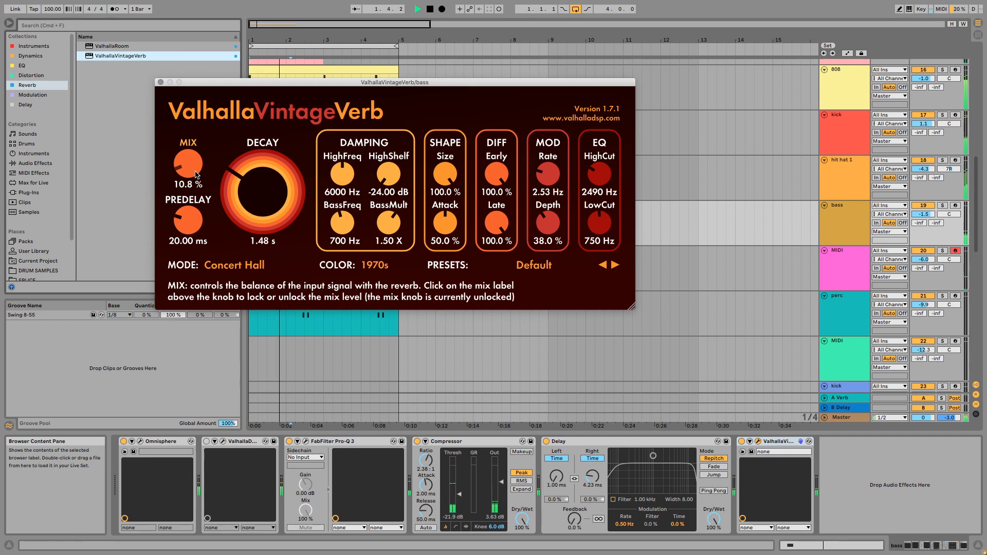
# Refine the bass reverb to 2.37 s decay, 15.18 ms predelay, 2610 Hz high cut, 860 Hz low cut and 9.2% mix, then close it.
pyautogui.moveTo(232, 216); pyautogui.dragTo(249, 204)
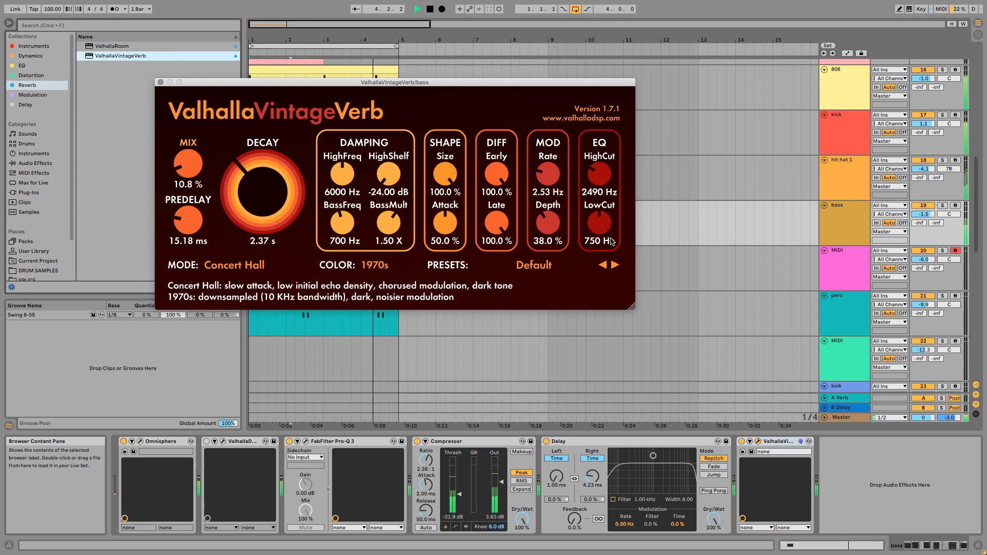
pyautogui.moveTo(609, 186); pyautogui.dragTo(606, 183)
pyautogui.moveTo(198, 163); pyautogui.dragTo(198, 165)
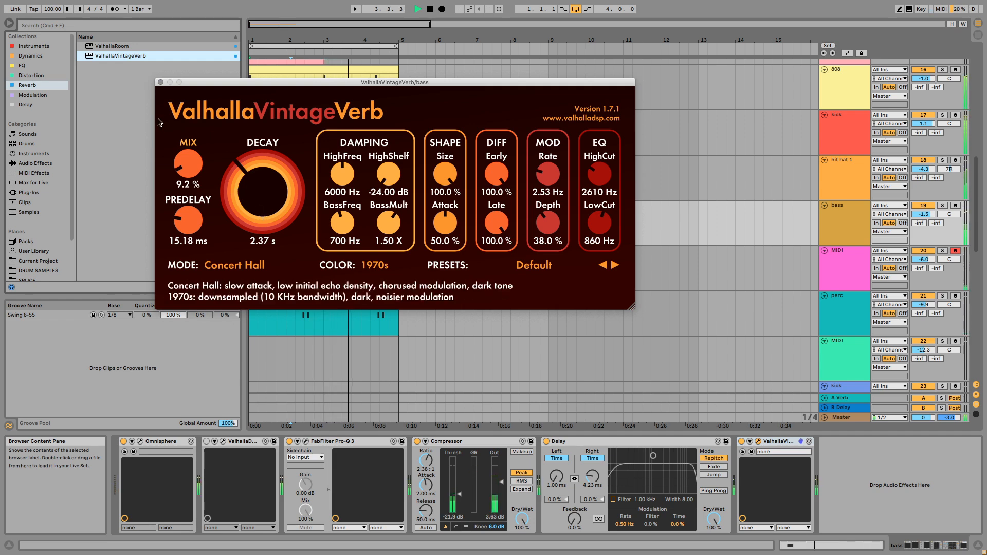
pyautogui.click(161, 82)
# Audition the bass track soloed, return to the full mix and set the bass volume to -1.6 dB.
pyautogui.click(941, 205)
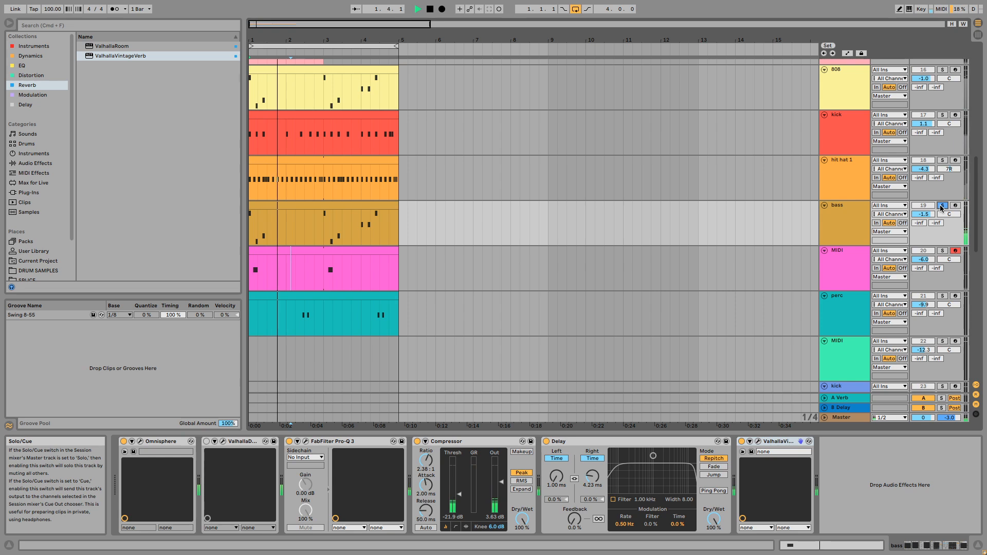
pyautogui.click(941, 206)
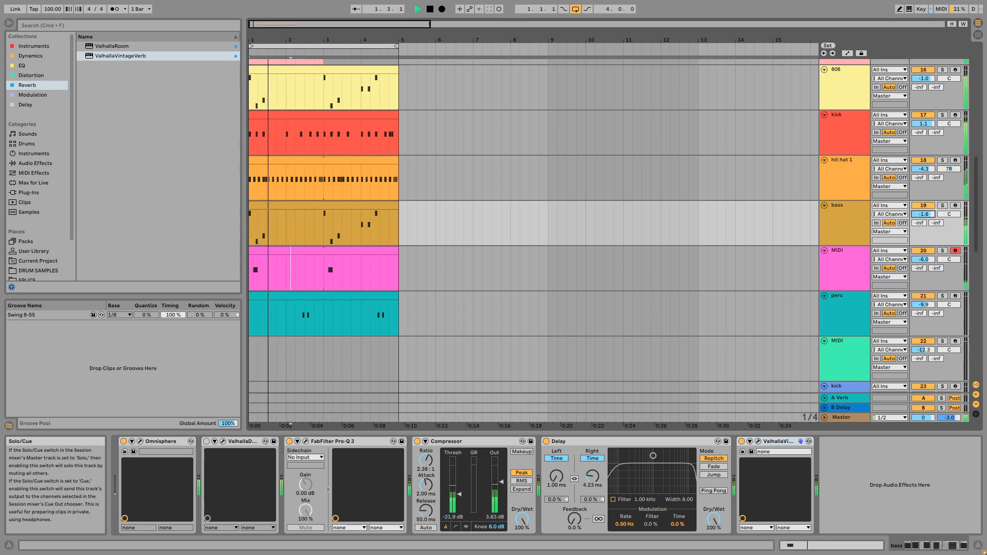
pyautogui.moveTo(924, 215); pyautogui.dragTo(922, 231)
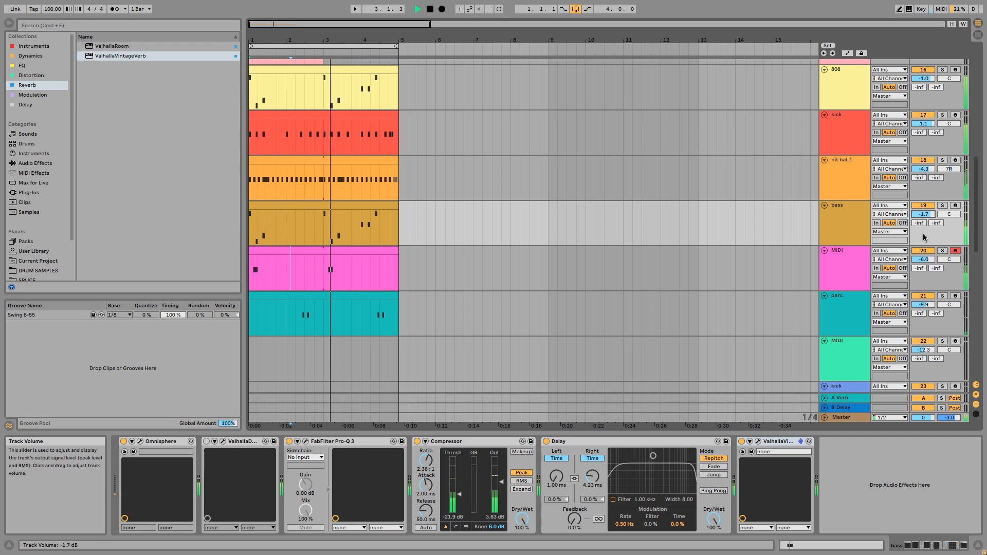
pyautogui.moveTo(925, 215); pyautogui.dragTo(925, 212)
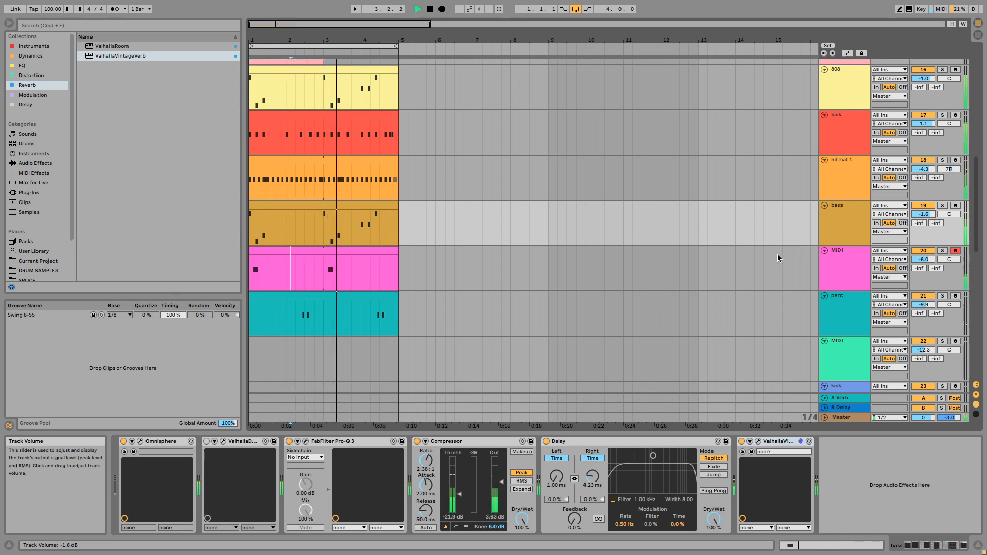
# Stop playback and add ValhallaVintageVerb after the EQ Eight on the clap track.
pyautogui.scroll(2, 777, 254)
pyautogui.scroll(2, 822, 254)
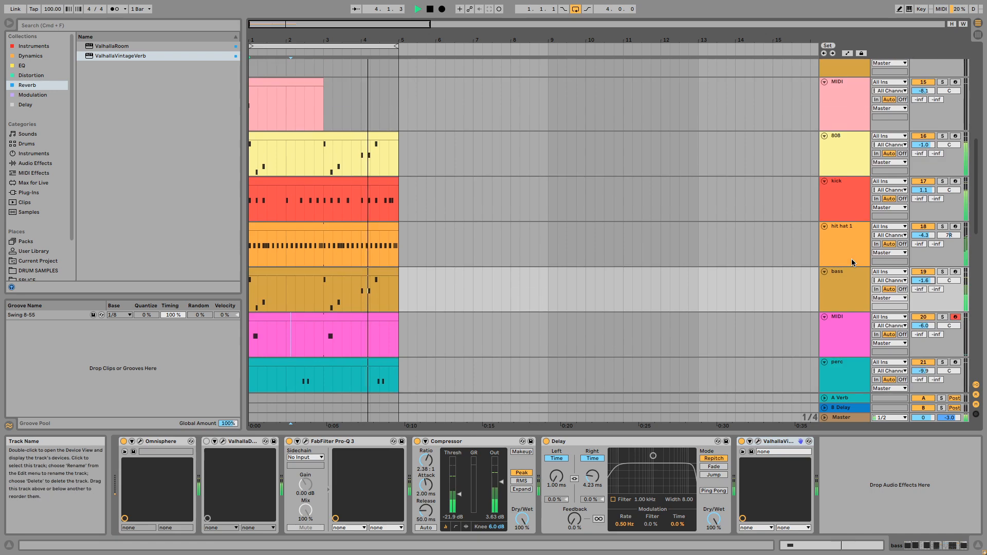
pyautogui.scroll(-3, 850, 252)
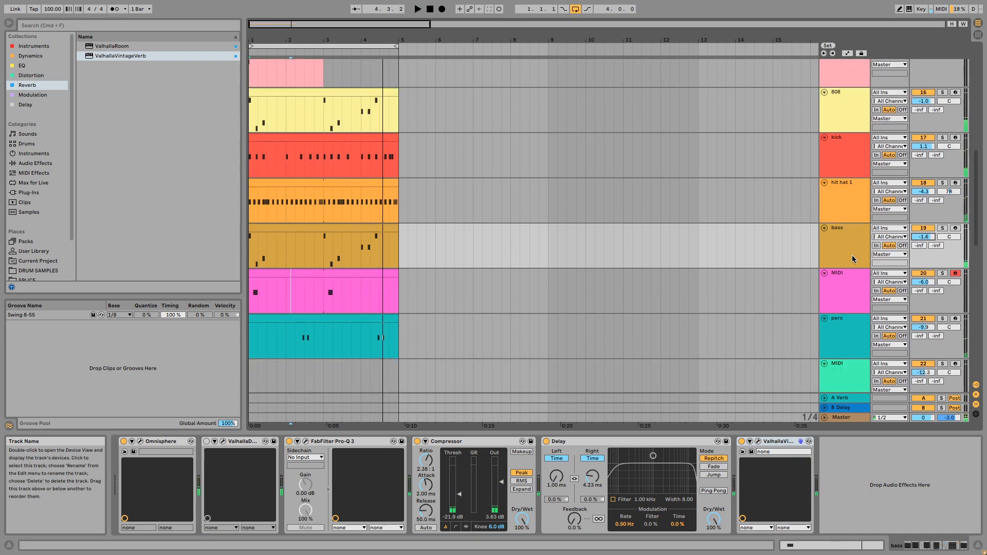
pyautogui.scroll(6, 853, 265)
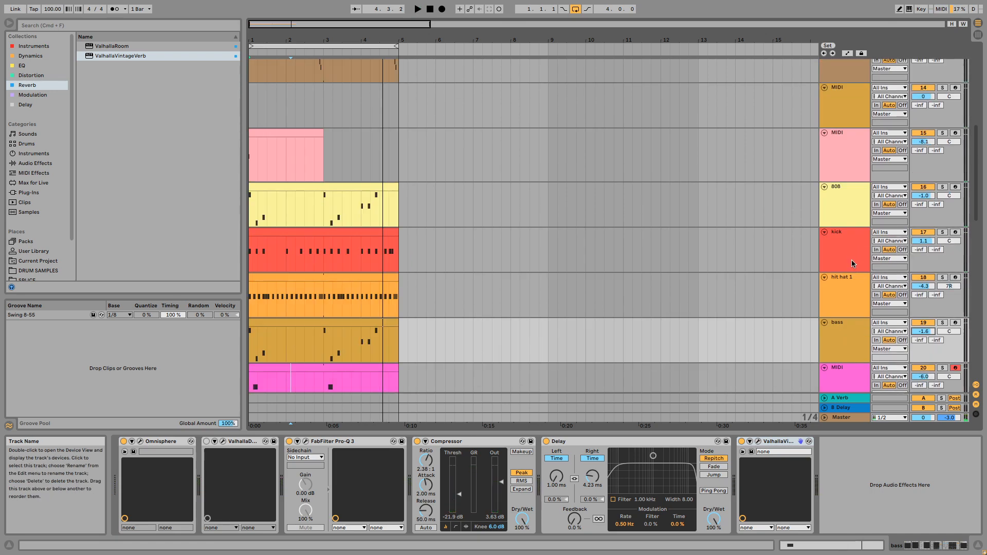
pyautogui.scroll(7, 851, 260)
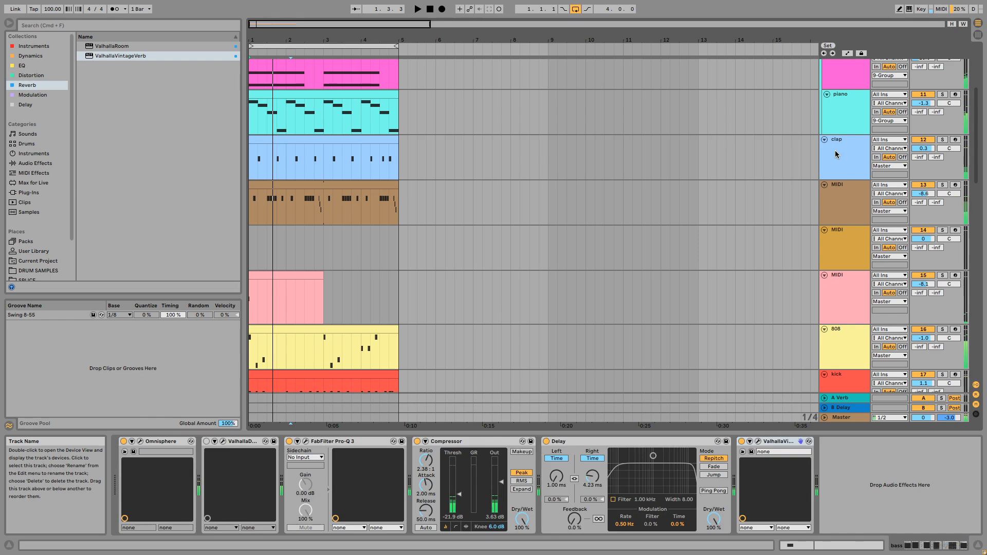
pyautogui.click(835, 154)
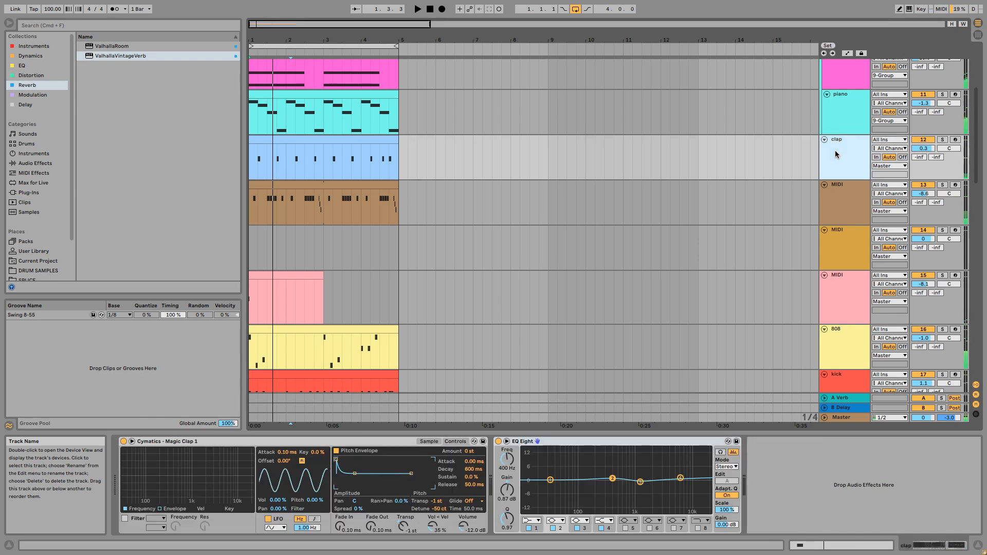
pyautogui.doubleClick(131, 56)
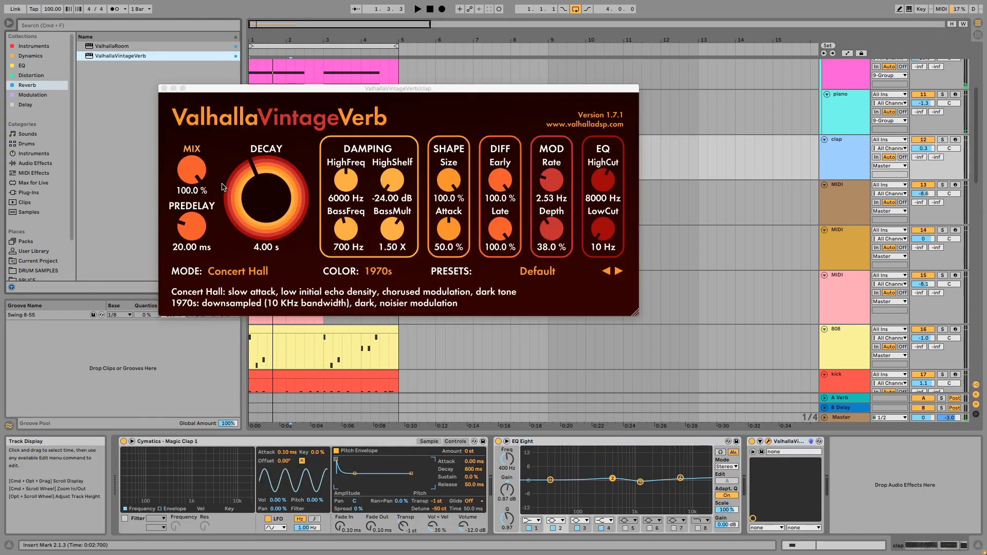
# Set the clap reverb to Plate mode with 10% mix and a decay of 3.87 s.
pyautogui.click(252, 272)
pyautogui.click(248, 310)
pyautogui.moveTo(192, 169)
pyautogui.mouseDown()
pyautogui.moveTo(191, 257)
pyautogui.moveTo(198, 166)
pyautogui.mouseUp()
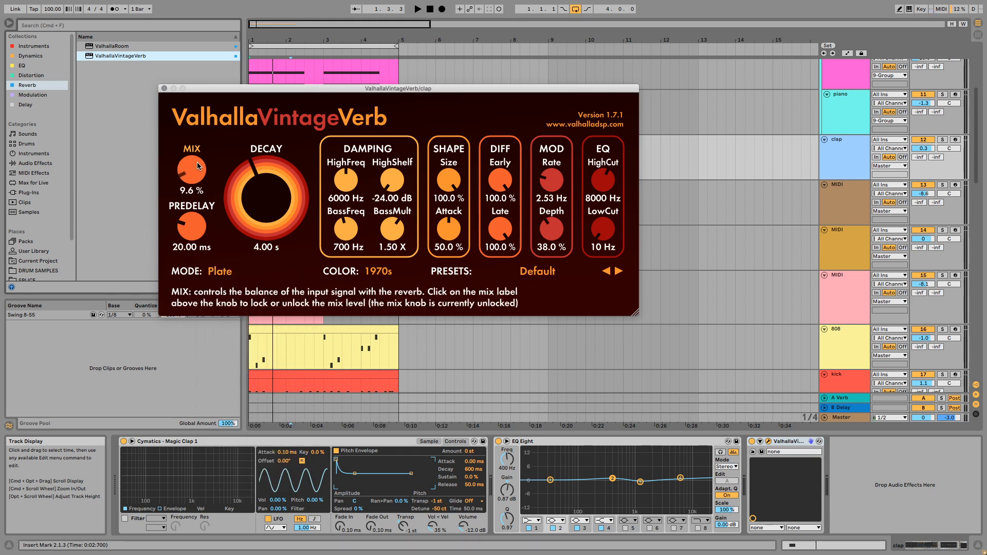
pyautogui.moveTo(253, 179); pyautogui.dragTo(253, 181)
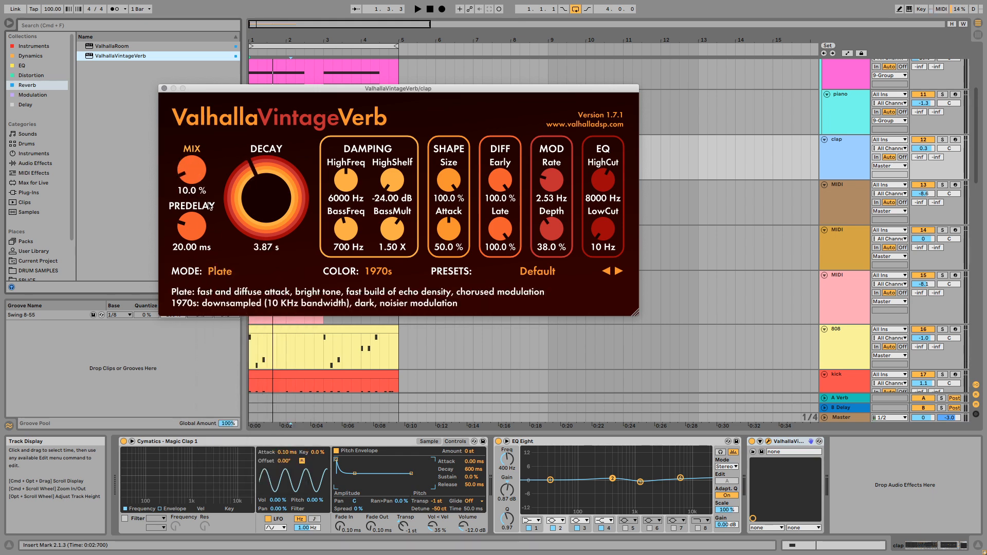
# During playback, adjust the clap reverb to 2.8% mix, 4.36 s decay, 1310 Hz high cut and 620 Hz low cut.
pyautogui.moveTo(602, 229)
pyautogui.mouseDown()
pyautogui.moveTo(606, 188)
pyautogui.moveTo(603, 223)
pyautogui.mouseUp()
pyautogui.moveTo(604, 176); pyautogui.dragTo(613, 171)
pyautogui.moveTo(602, 229); pyautogui.dragTo(603, 232)
pyautogui.press('space')
pyautogui.moveTo(194, 170); pyautogui.dragTo(199, 183)
pyautogui.moveTo(265, 205); pyautogui.dragTo(266, 201)
pyautogui.moveTo(599, 181); pyautogui.dragTo(603, 212)
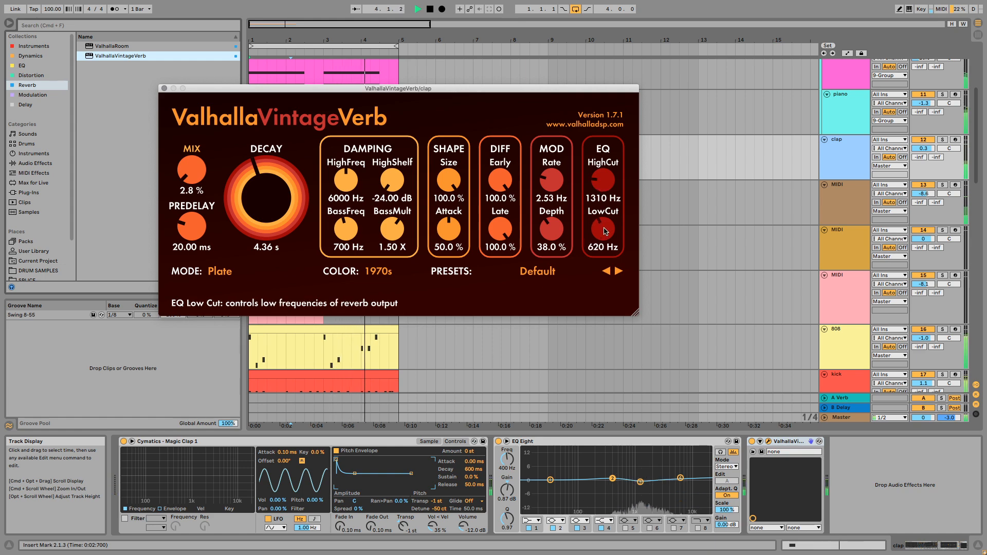
# Set the clap reverb to 3.2% mix and 38% attack while auditioning the full mix.
pyautogui.press('space')
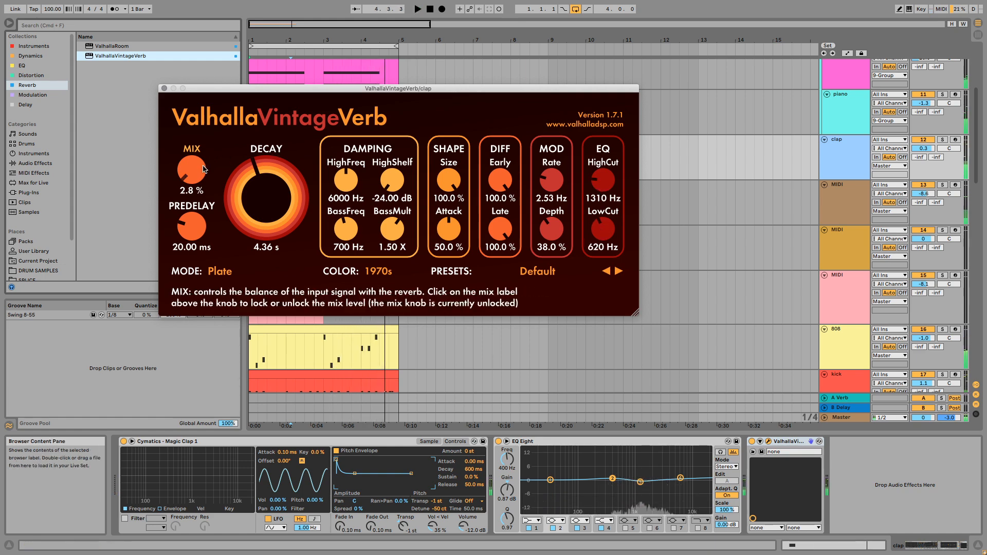
pyautogui.press('space')
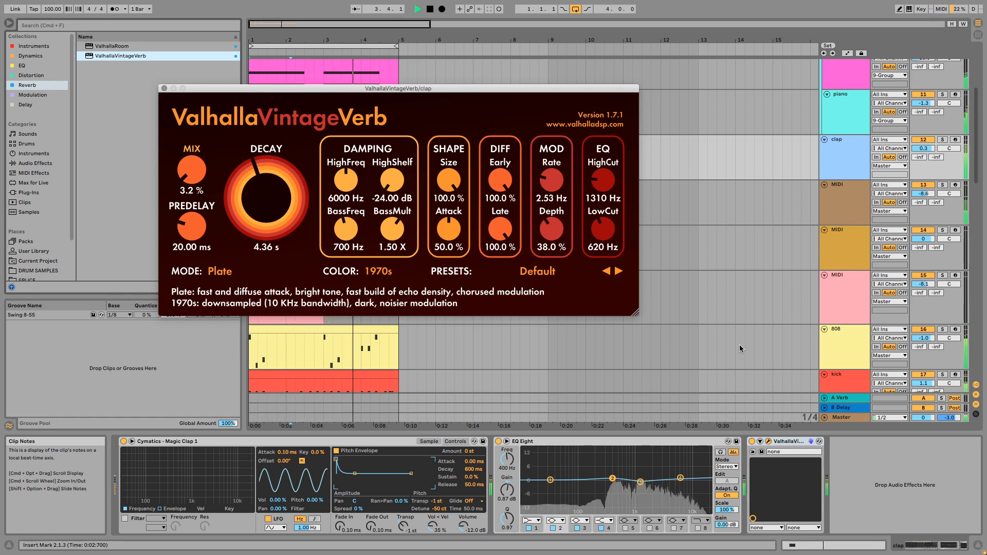
pyautogui.press('space')
pyautogui.moveTo(455, 217); pyautogui.dragTo(456, 208)
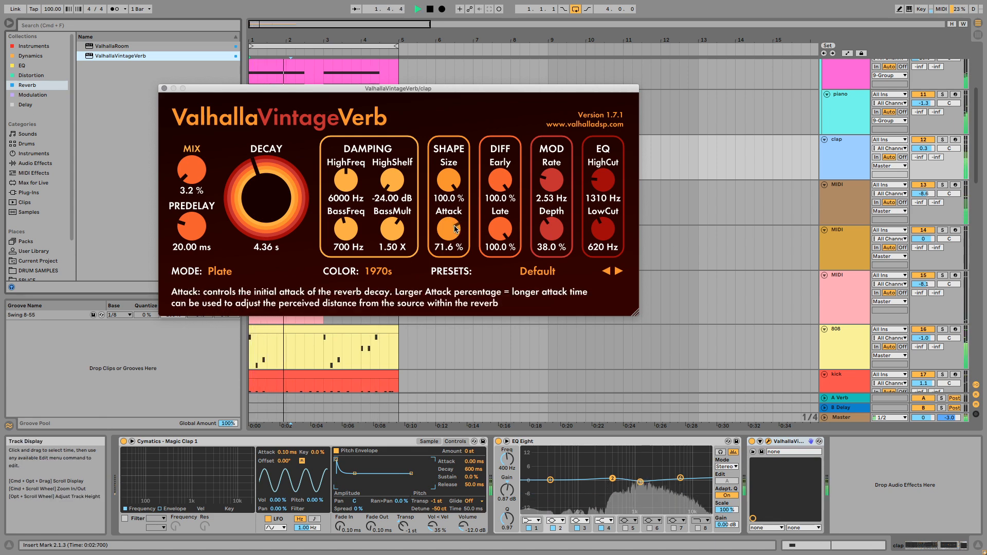
pyautogui.moveTo(455, 229); pyautogui.dragTo(456, 247)
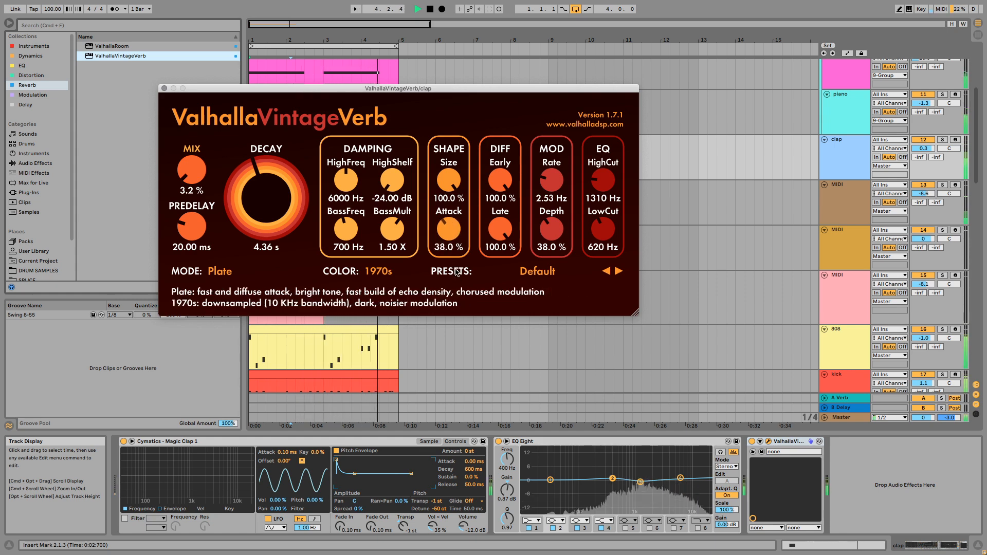
# Solo the clap, set its reverb to 3.99 s decay and 2.8% mix, and compare it with the reverb bypassed.
pyautogui.click(943, 139)
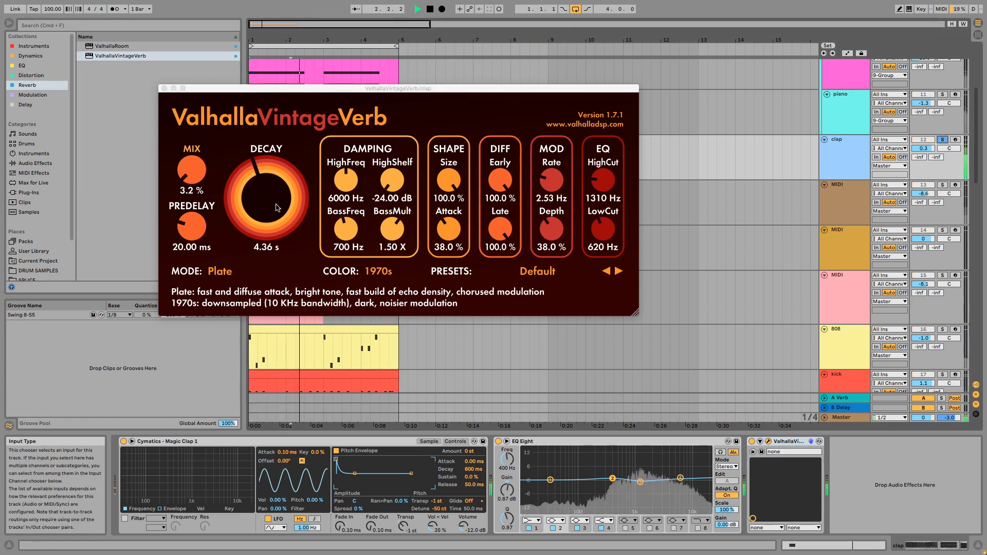
pyautogui.moveTo(277, 207); pyautogui.dragTo(278, 207)
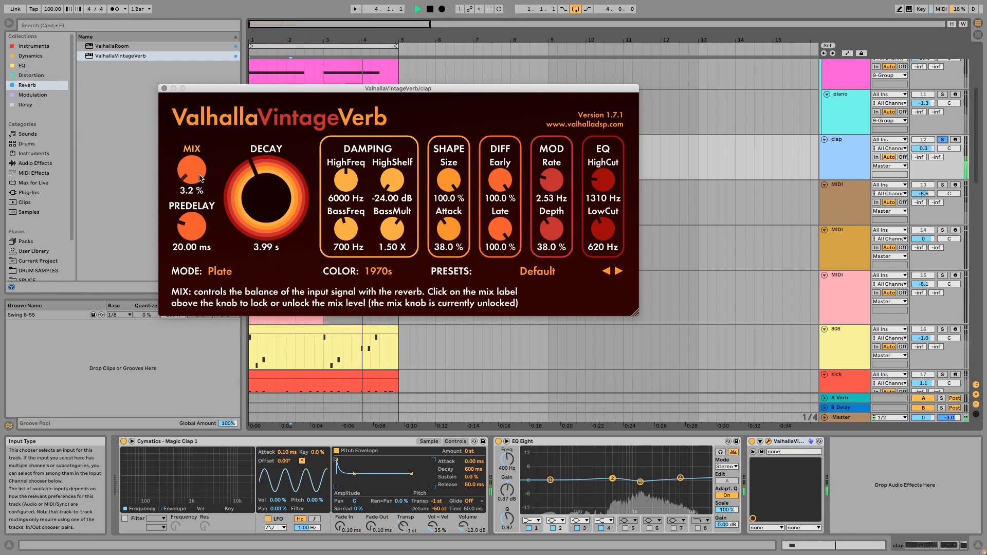
pyautogui.press('space')
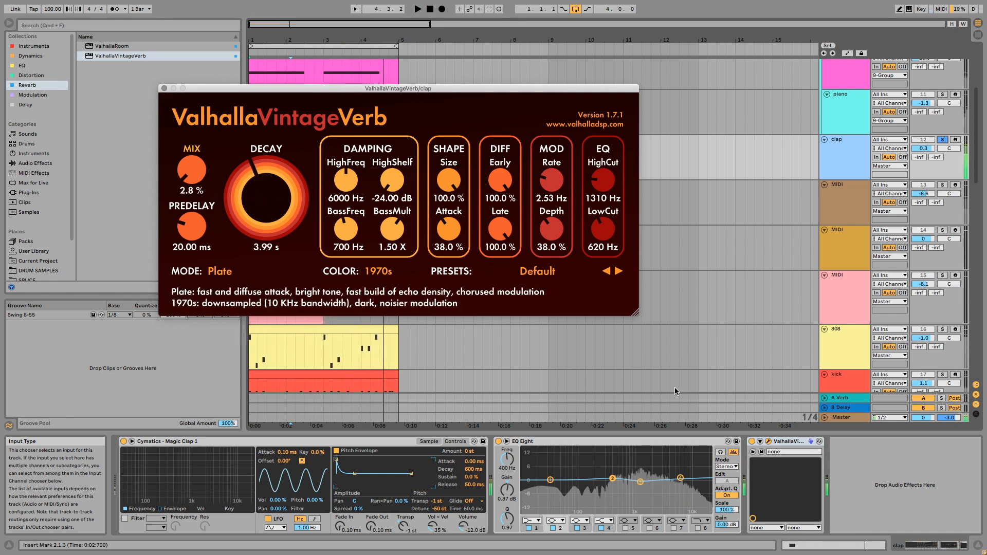
pyautogui.click(752, 442)
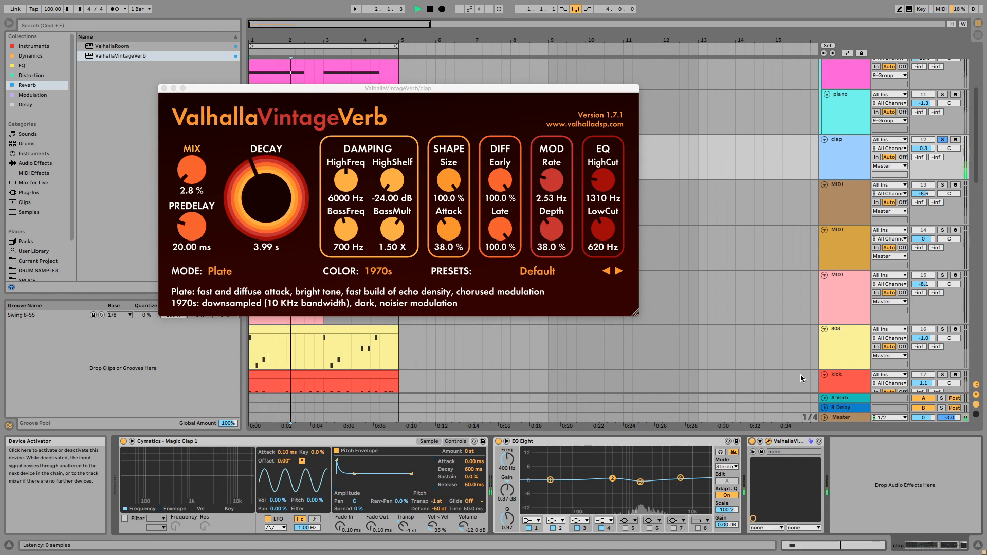
pyautogui.press('space')
# Unsolo the clap, set its track volume to 1.5 dB during playback and close the reverb window.
pyautogui.click(942, 139)
pyautogui.press('space')
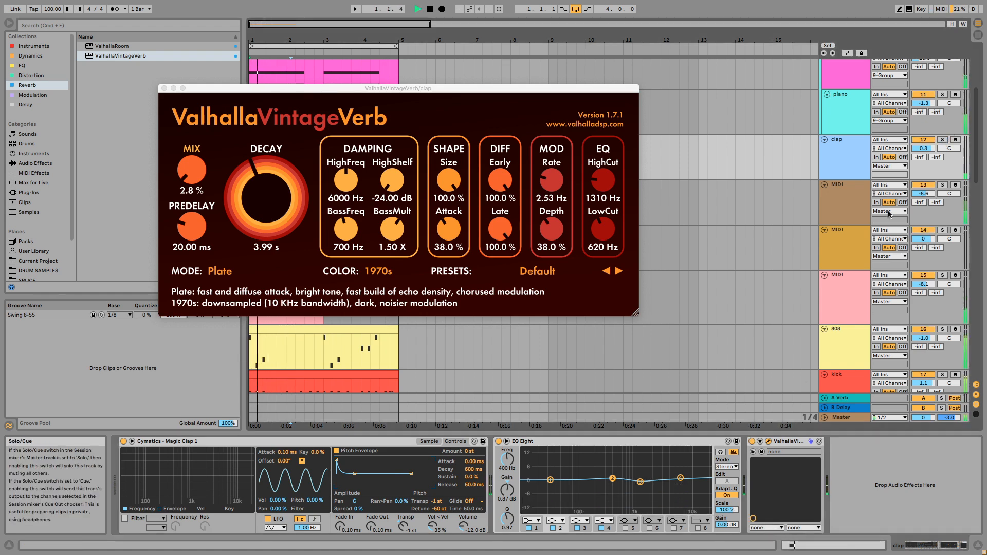
pyautogui.press('space')
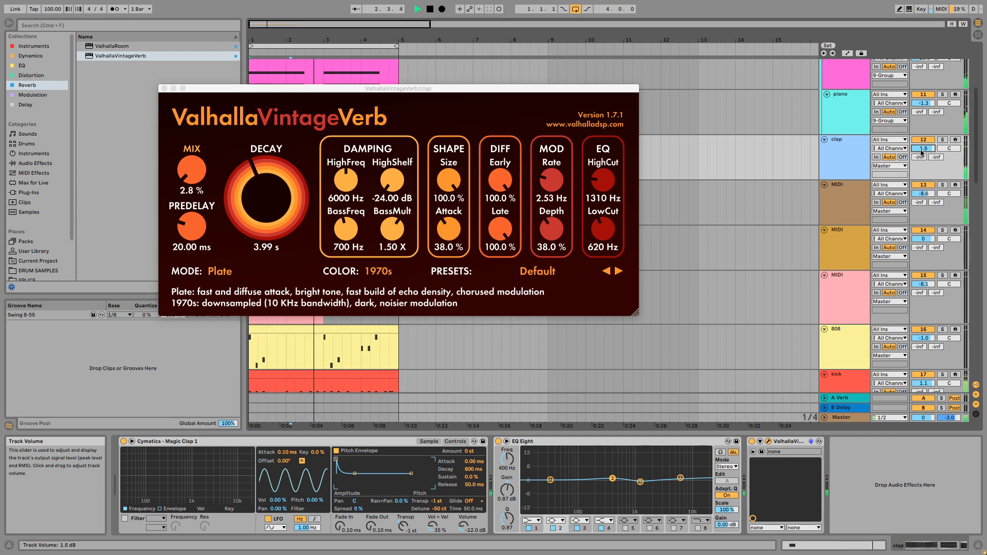
pyautogui.click(163, 88)
# Set the bass track volume to -2.0 dB and play the full mix again.
pyautogui.scroll(-5, 326, 151)
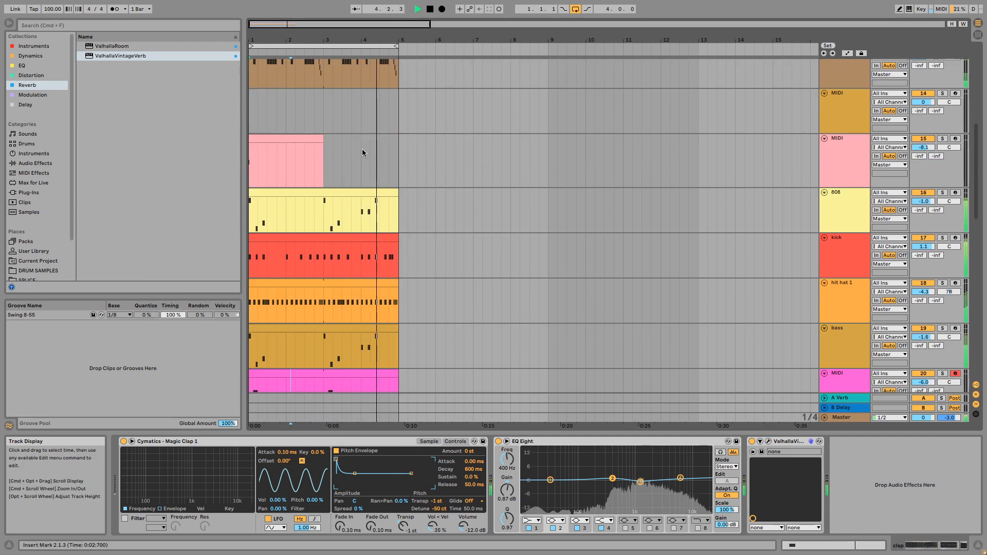
pyautogui.scroll(-5, 362, 150)
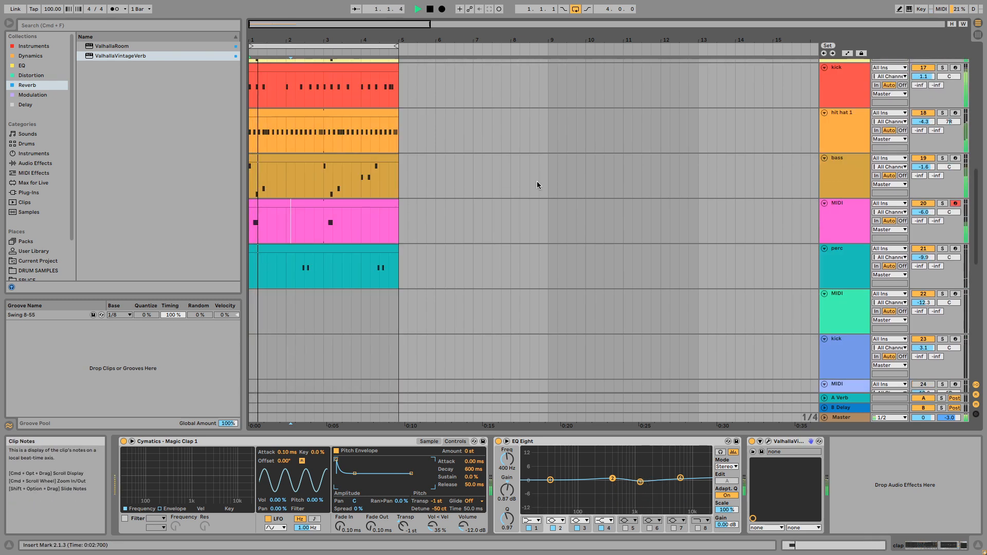
pyautogui.moveTo(923, 167); pyautogui.dragTo(923, 170)
pyautogui.press('space')
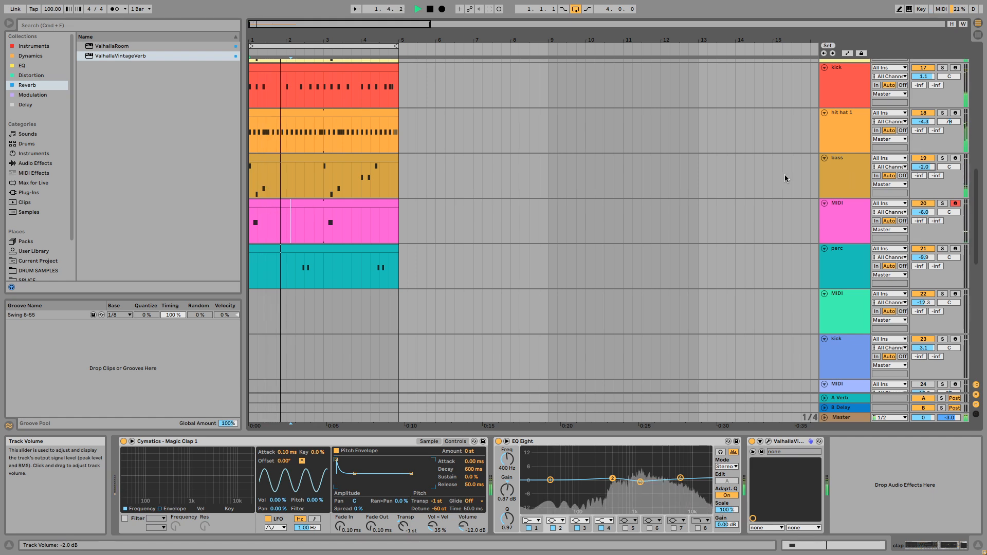
# Set the volume of the kick track below the 808 to 3.3 dB during playback.
pyautogui.scroll(2, 812, 198)
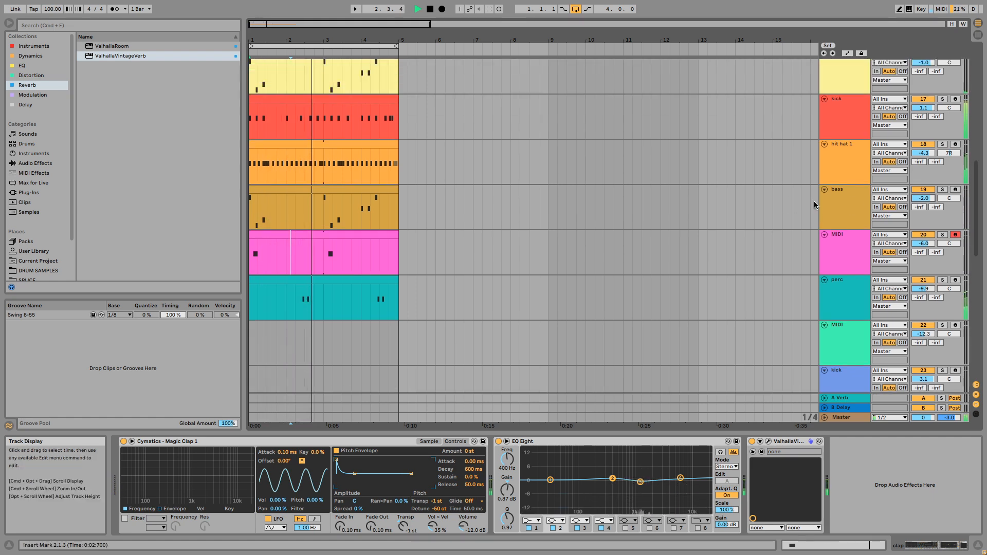
pyautogui.scroll(2, 814, 204)
pyautogui.press('space')
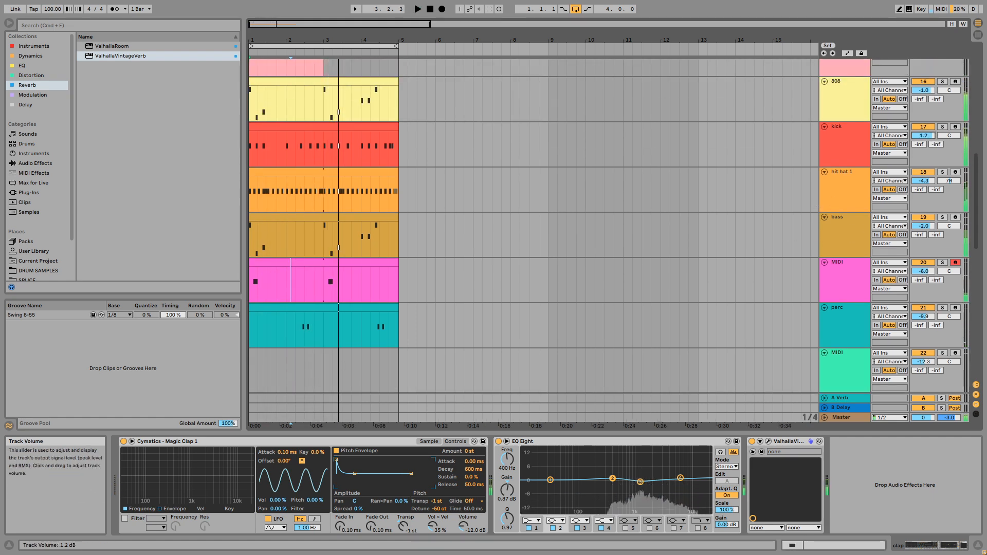
pyautogui.press('space')
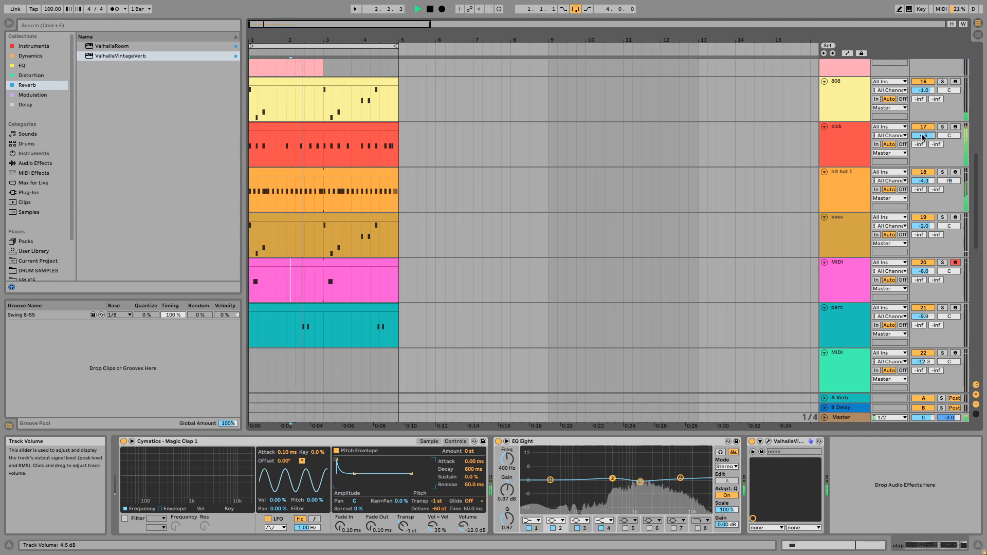
pyautogui.moveTo(921, 137); pyautogui.dragTo(921, 139)
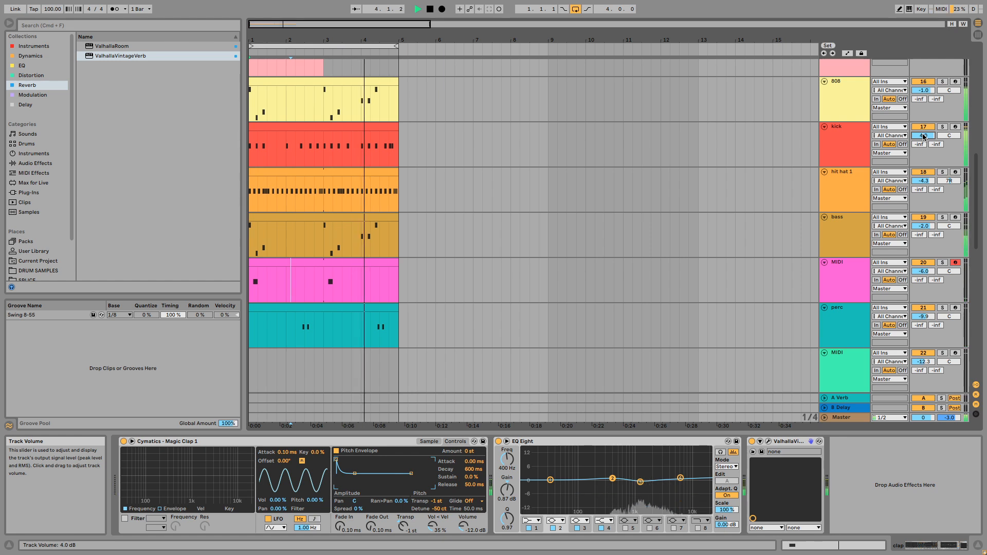
pyautogui.moveTo(924, 137); pyautogui.dragTo(924, 140)
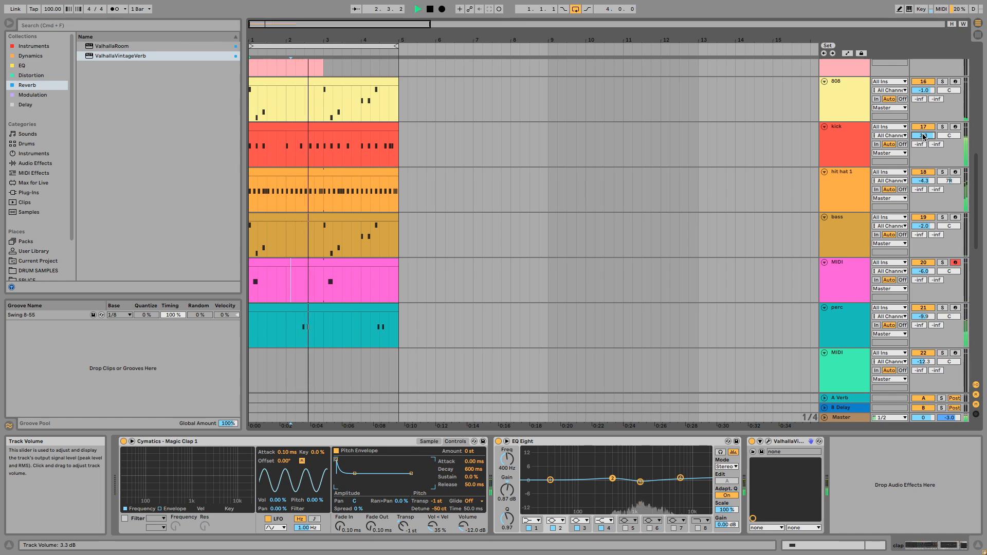
# Stop playback and add an EQ Eight after the Utility on the kick track.
pyautogui.scroll(3, 800, 138)
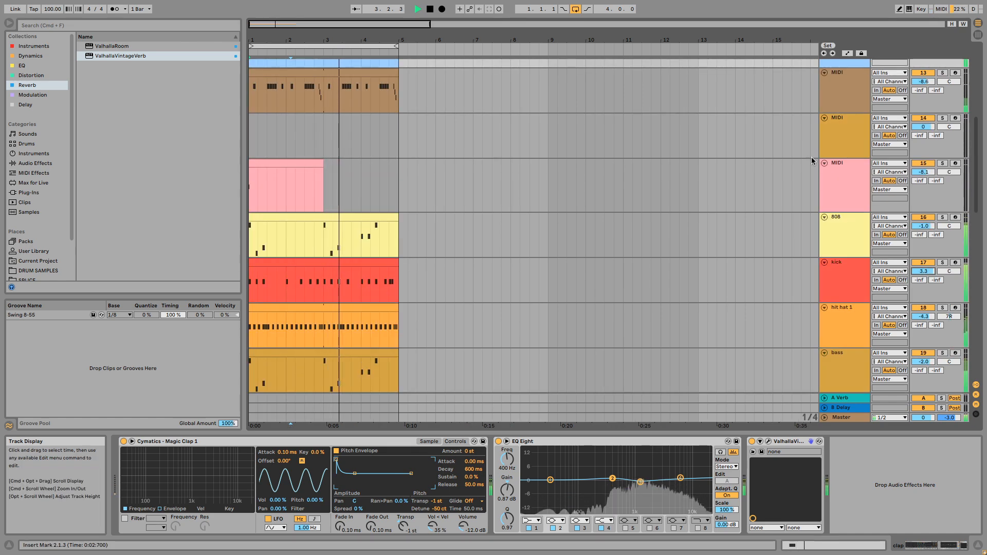
pyautogui.scroll(-1, 818, 170)
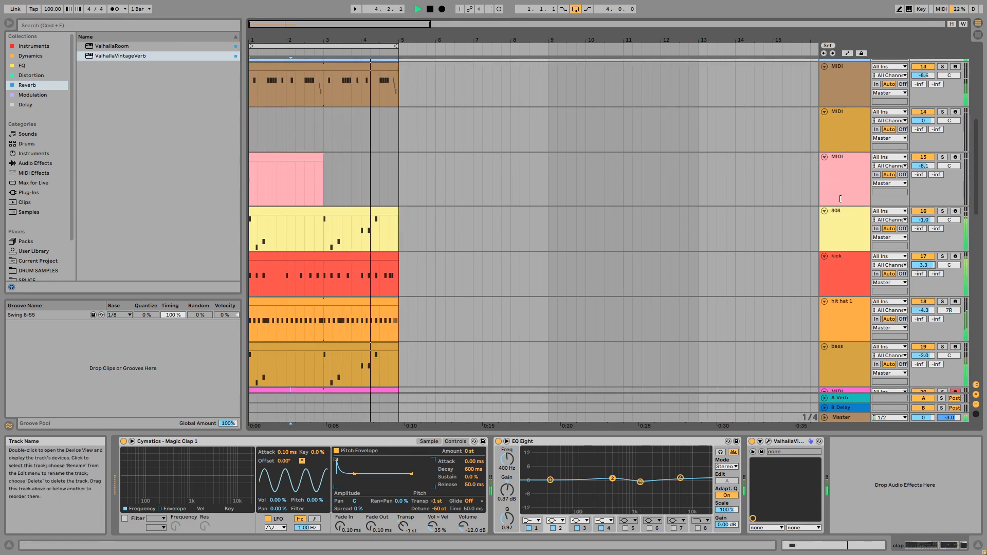
pyautogui.scroll(5, 822, 185)
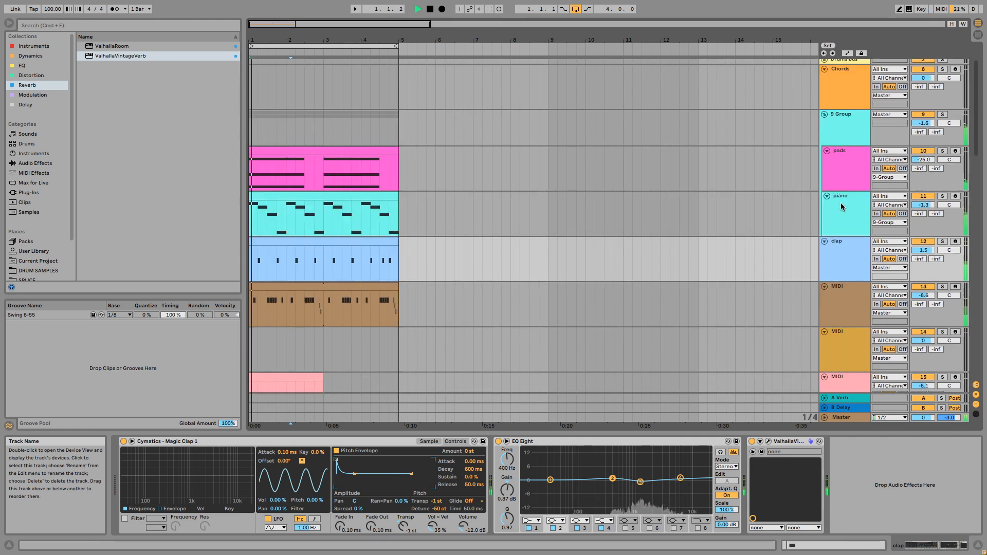
pyautogui.scroll(-7, 840, 202)
pyautogui.press('space')
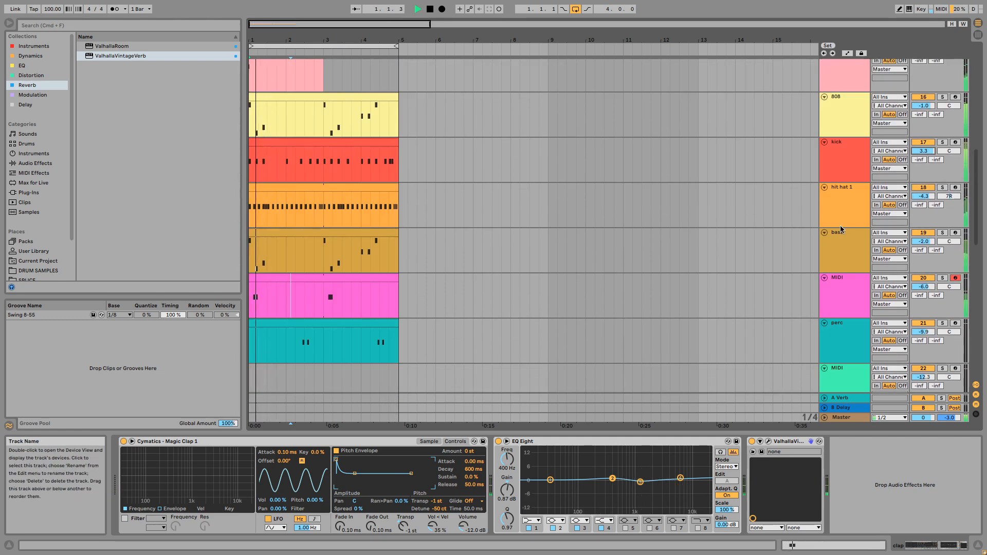
pyautogui.click(841, 245)
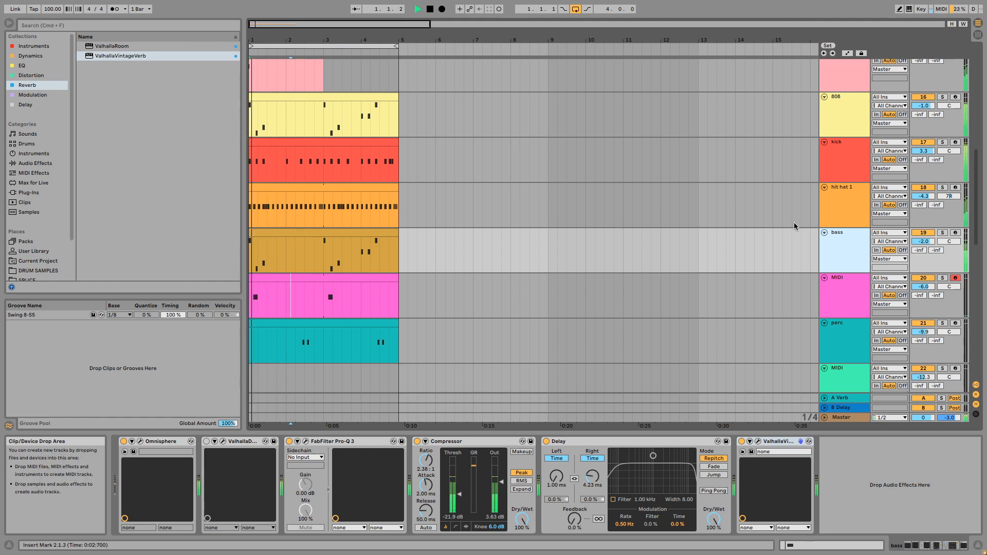
pyautogui.click(841, 163)
pyautogui.press('space')
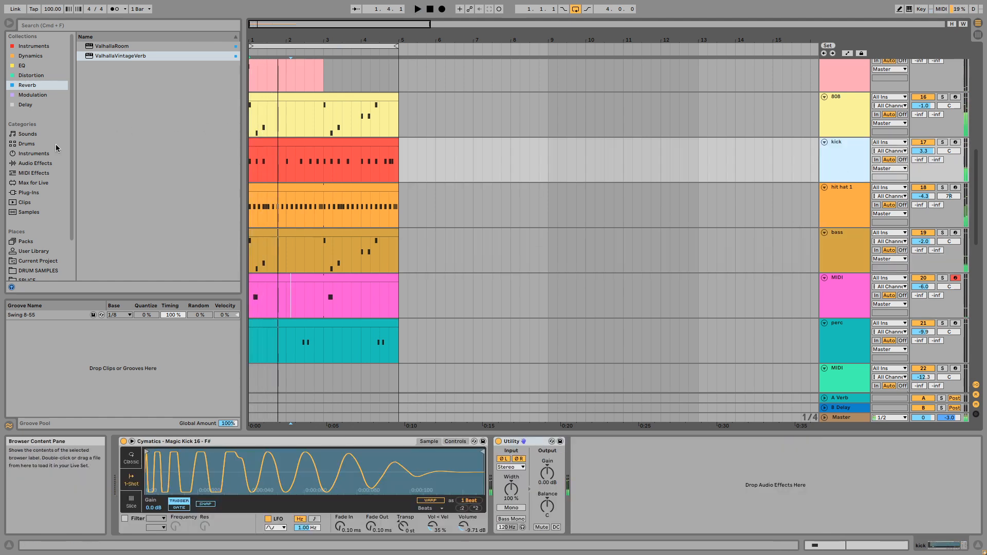
pyautogui.click(50, 164)
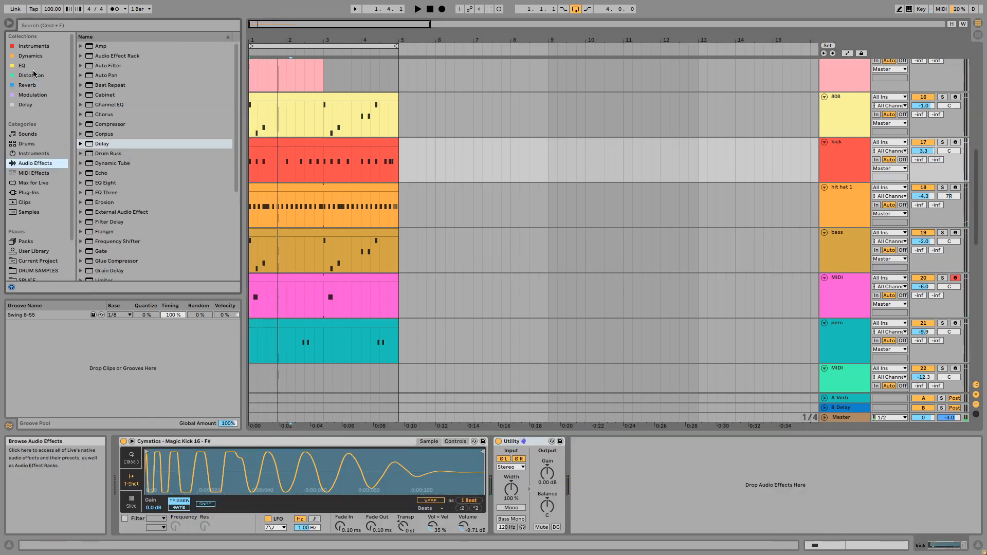
pyautogui.doubleClick(108, 184)
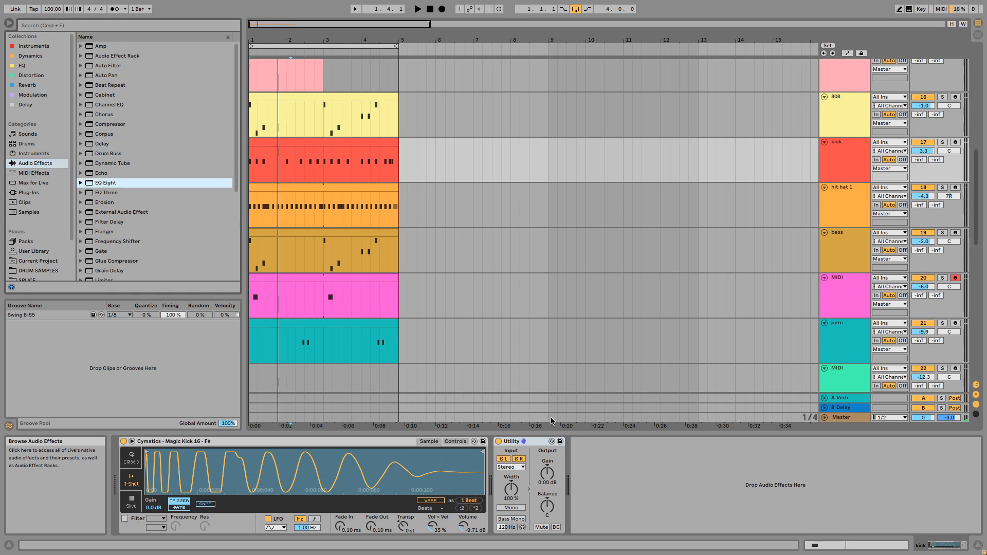
# During playback, cut the kick's lowest EQ band, boost band 2 by 1.12 dB at 156 Hz with Q 1.19, and set the kick volume to 2.8 dB.
pyautogui.press('space')
pyautogui.press('space')
pyautogui.moveTo(630, 482); pyautogui.dragTo(669, 479)
pyautogui.moveTo(584, 519); pyautogui.dragTo(584, 510)
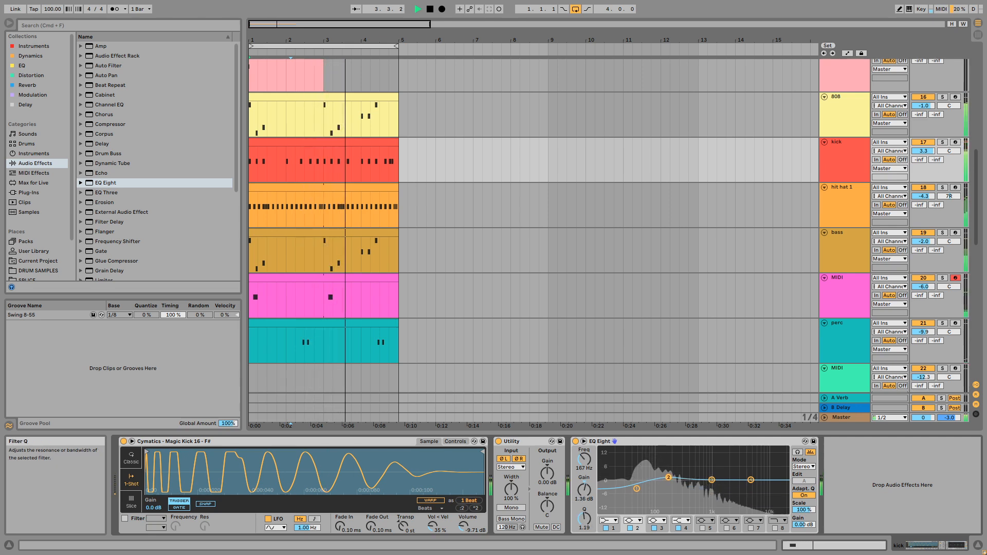
pyautogui.click(637, 489)
pyautogui.moveTo(669, 478); pyautogui.dragTo(667, 478)
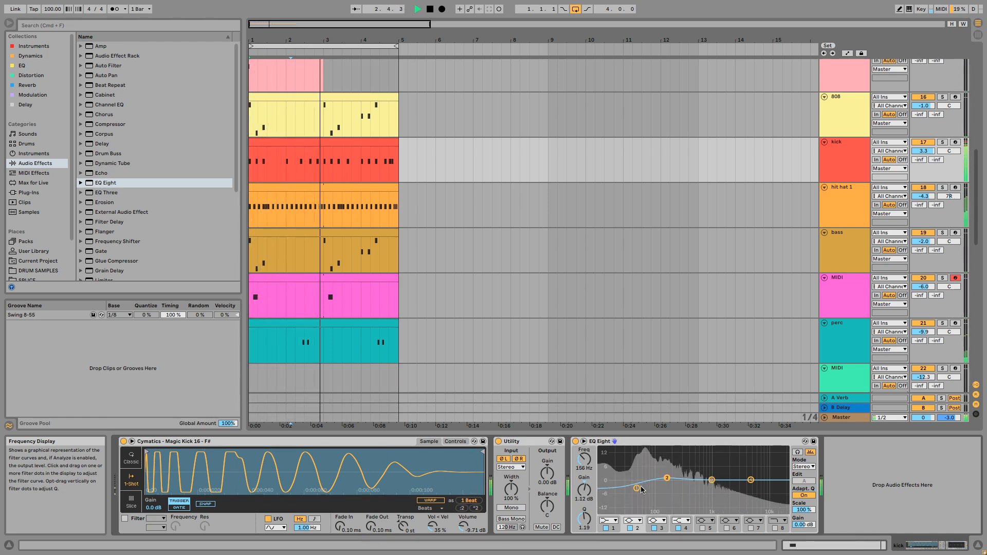
pyautogui.moveTo(920, 151); pyautogui.dragTo(920, 154)
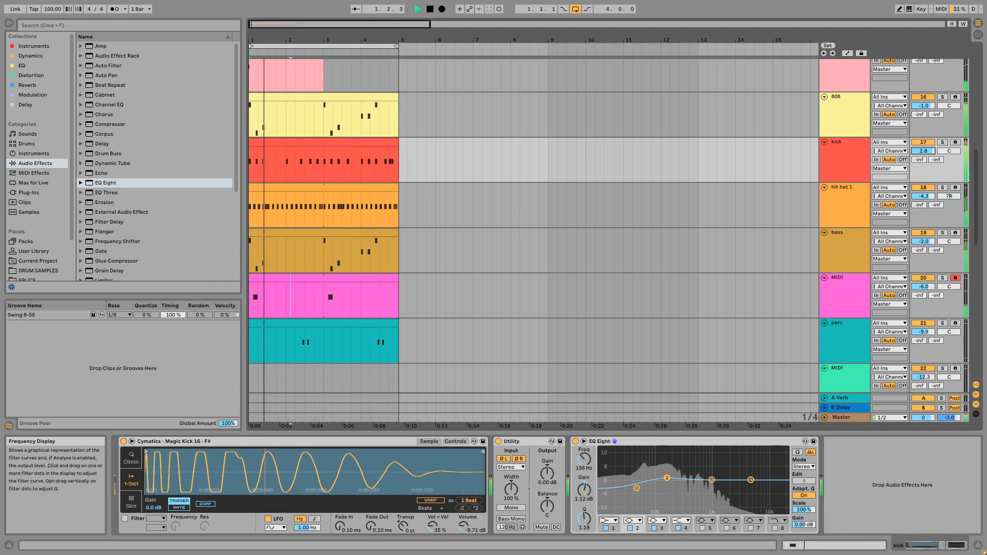
# With the clap reverb bypassed, play the mix and set band 4 of the clap's EQ Eight to 1.61 dB at 6.67 kHz.
pyautogui.scroll(-3, 751, 180)
pyautogui.scroll(8, 751, 180)
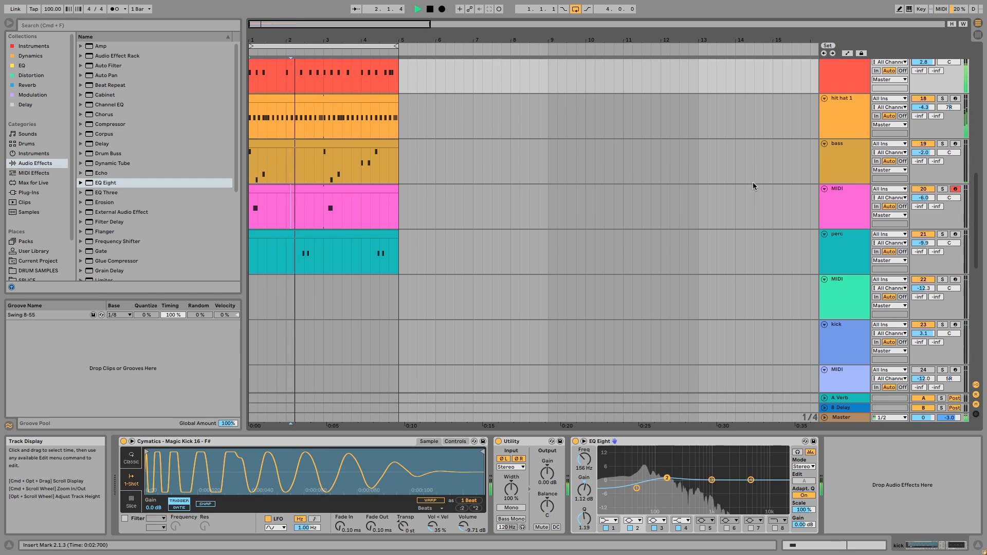
pyautogui.press('space')
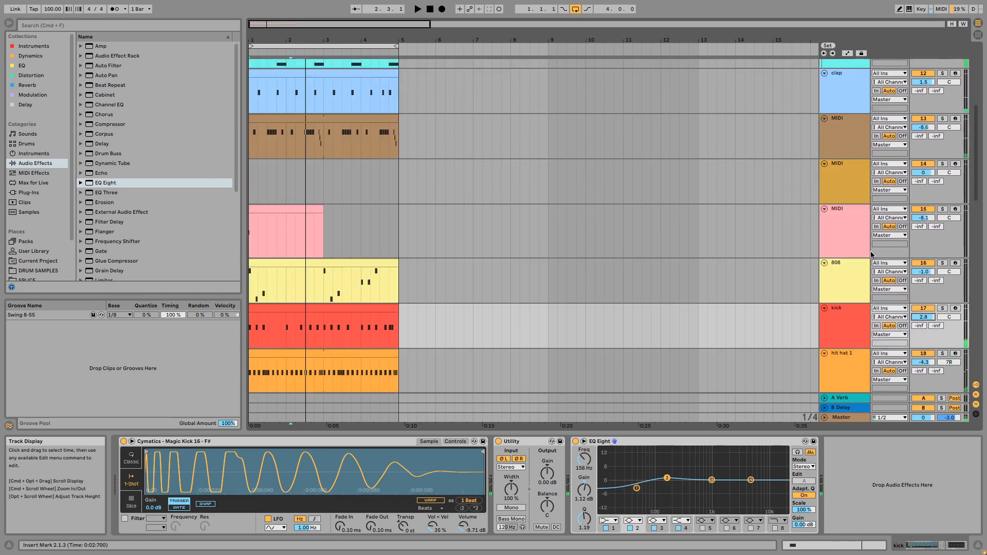
pyautogui.scroll(4, 871, 253)
pyautogui.scroll(-3, 870, 255)
pyautogui.click(844, 152)
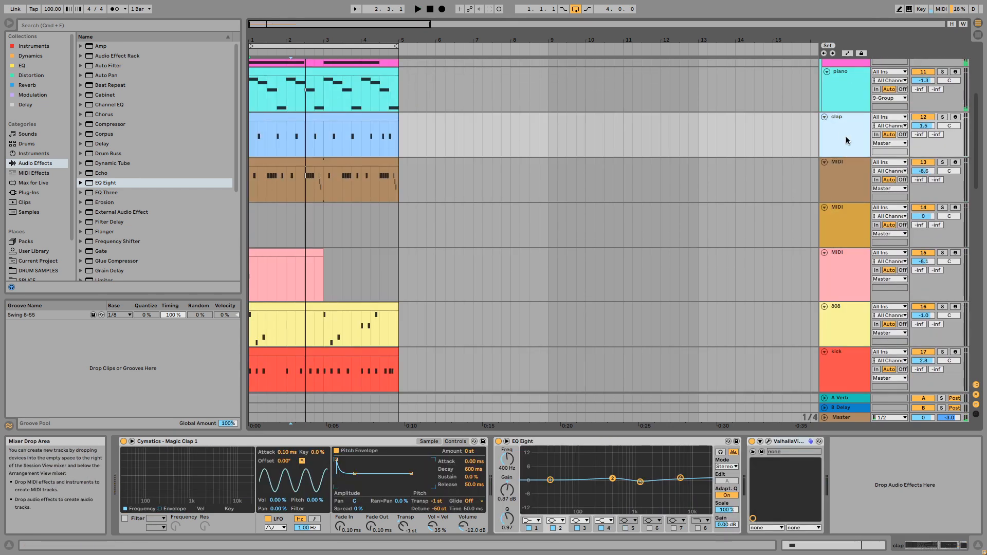
pyautogui.press('space')
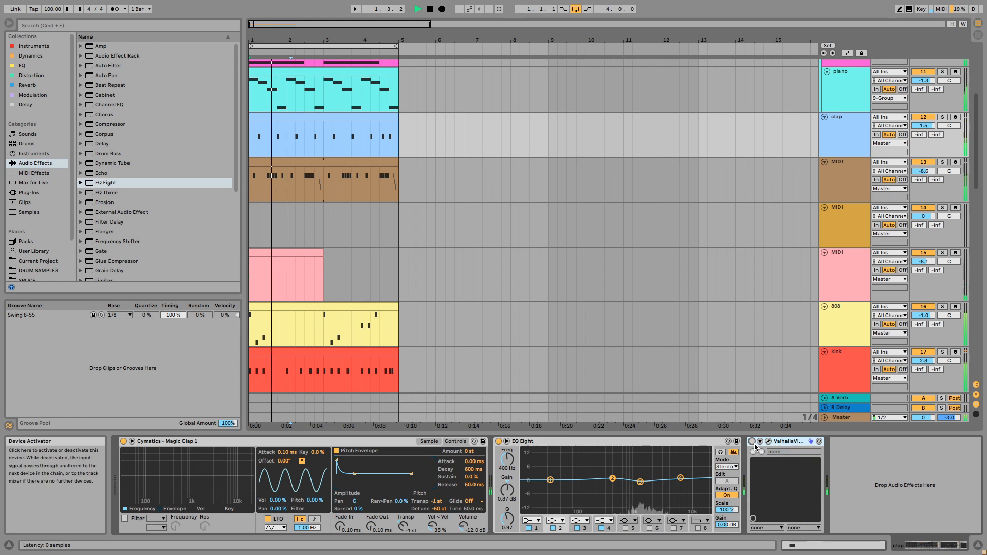
pyautogui.moveTo(680, 478); pyautogui.dragTo(680, 476)
pyautogui.press('space')
# Reactivate the clap's ValhallaVintageVerb, open its window and set the mix to 1.2%.
pyautogui.click(752, 441)
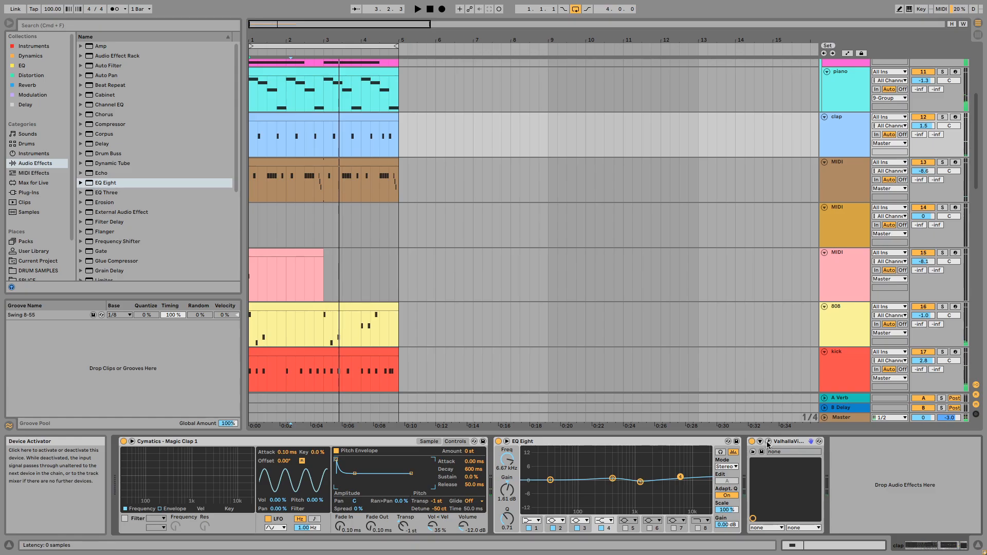
pyautogui.click(768, 442)
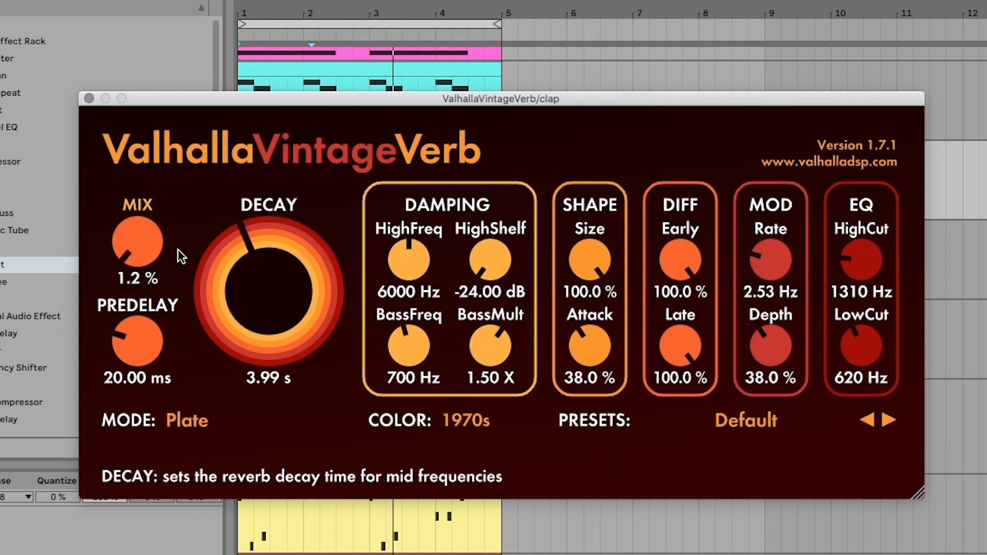
# Leave the clap's ValhallaVintageVerb mix at 1.2% and close the reverb window.
pyautogui.moveTo(155, 247); pyautogui.dragTo(154, 239)
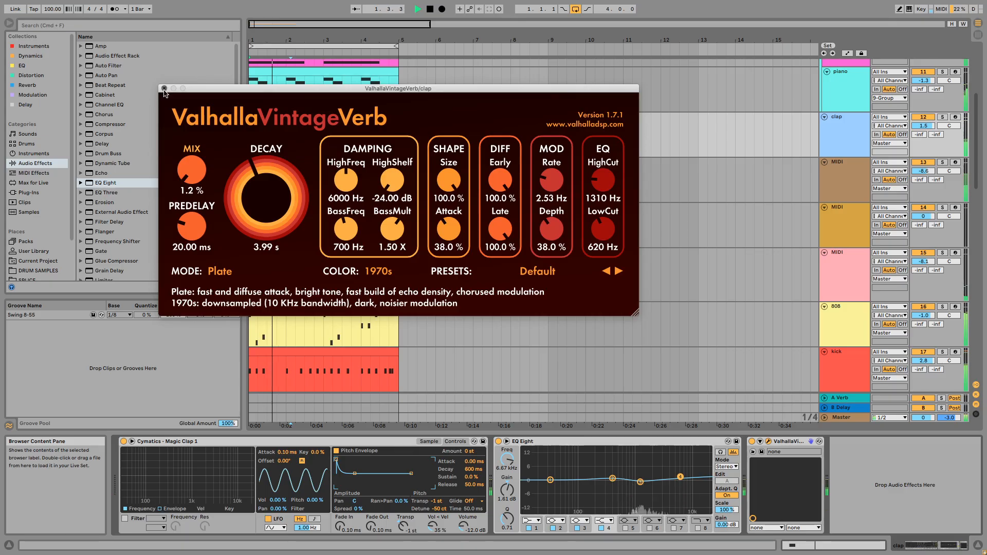
pyautogui.click(89, 98)
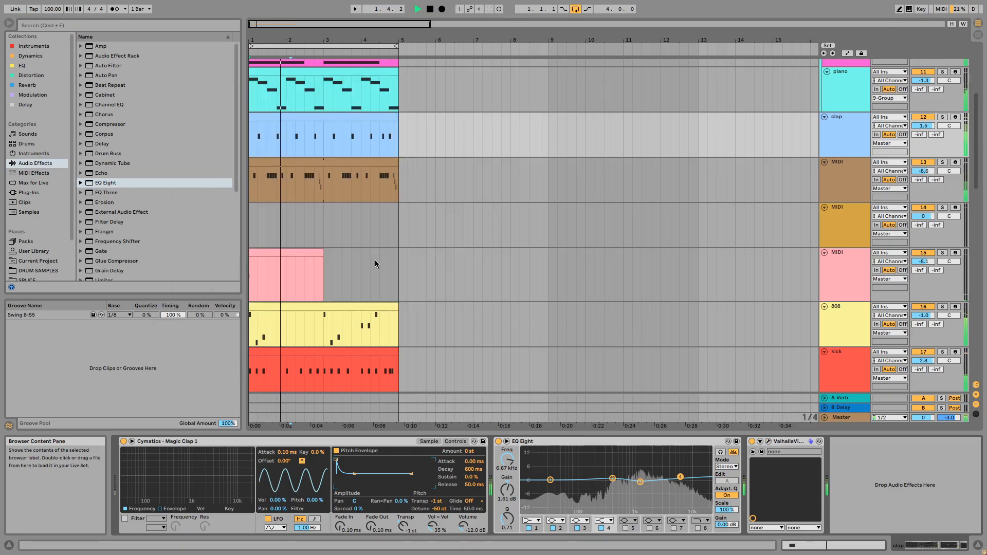
# Solo the bass track to hear it alone, return to the full mix and set the bass volume to -2.6 dB.
pyautogui.scroll(-6, 375, 260)
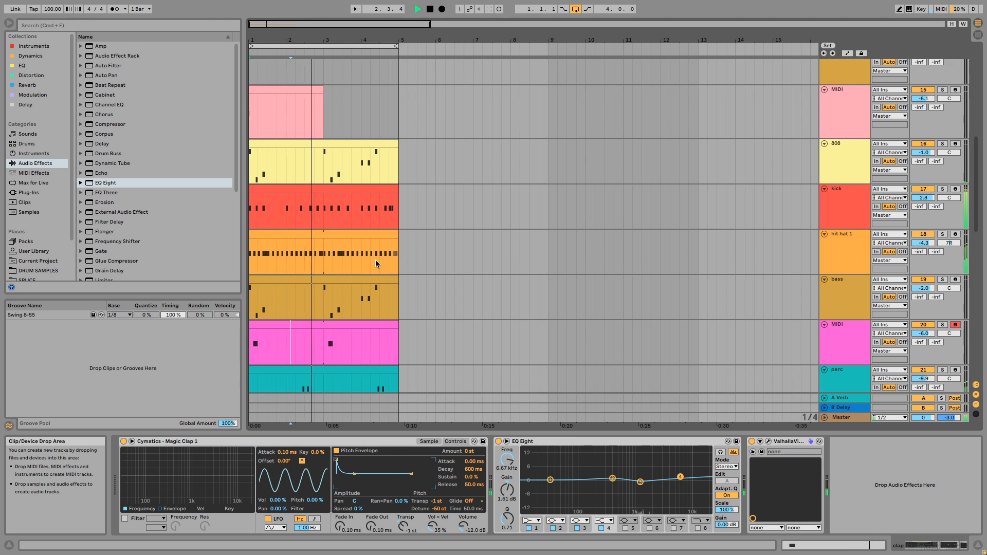
pyautogui.scroll(-3, 375, 264)
pyautogui.scroll(-1, 375, 261)
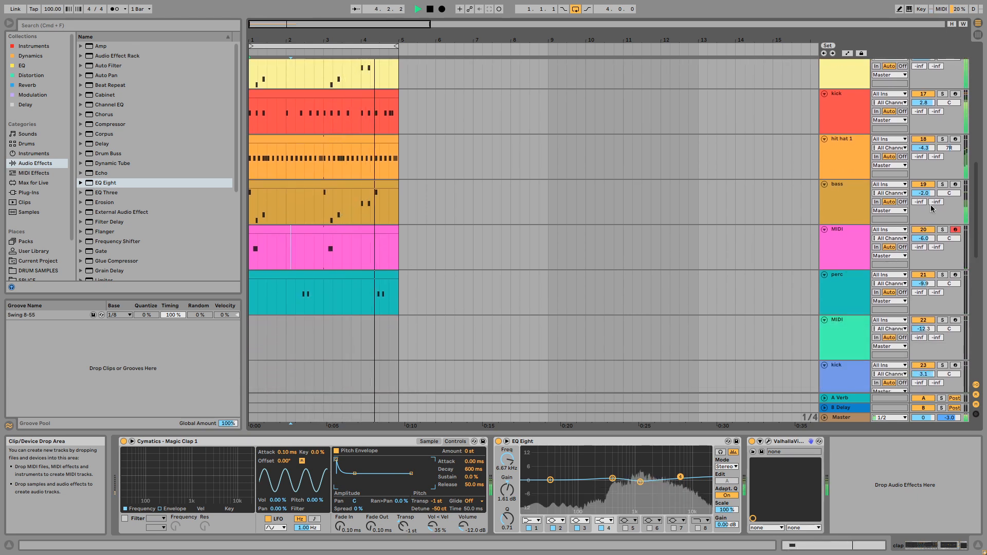
pyautogui.click(942, 184)
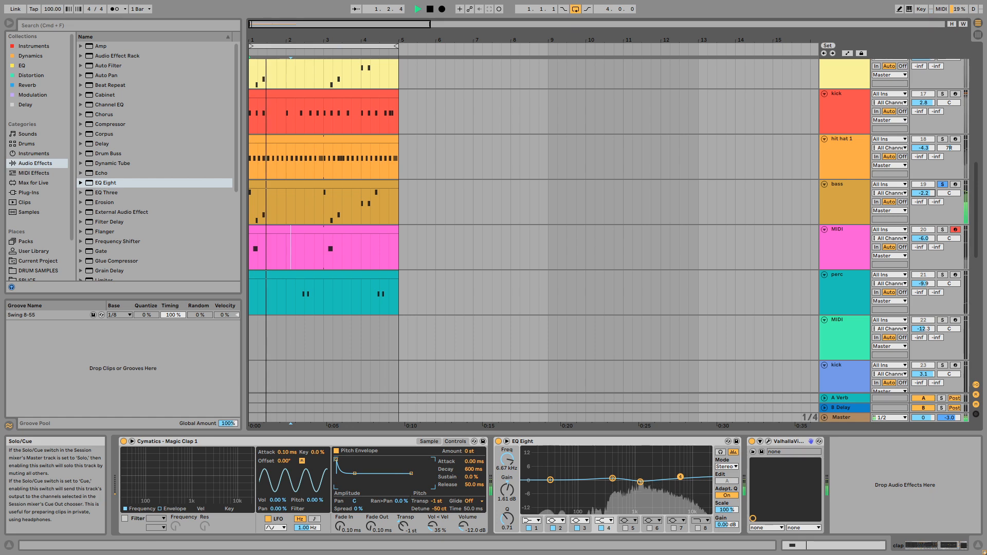
pyautogui.click(835, 203)
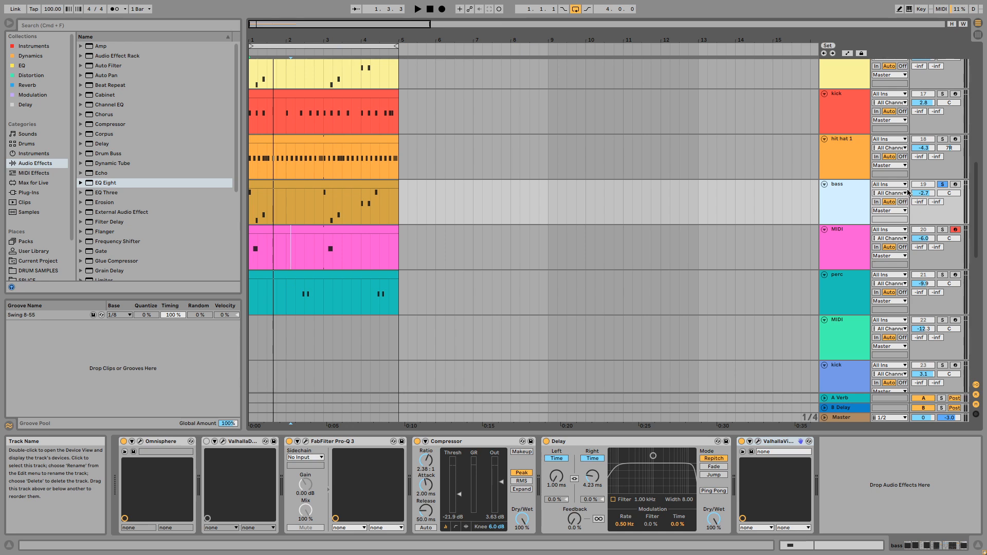
pyautogui.press('space')
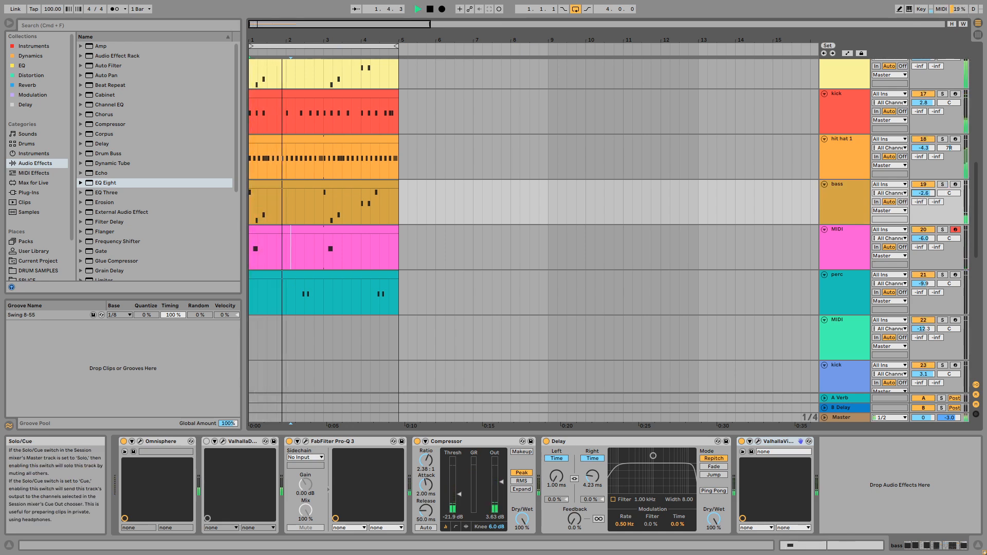
pyautogui.moveTo(923, 194); pyautogui.dragTo(923, 193)
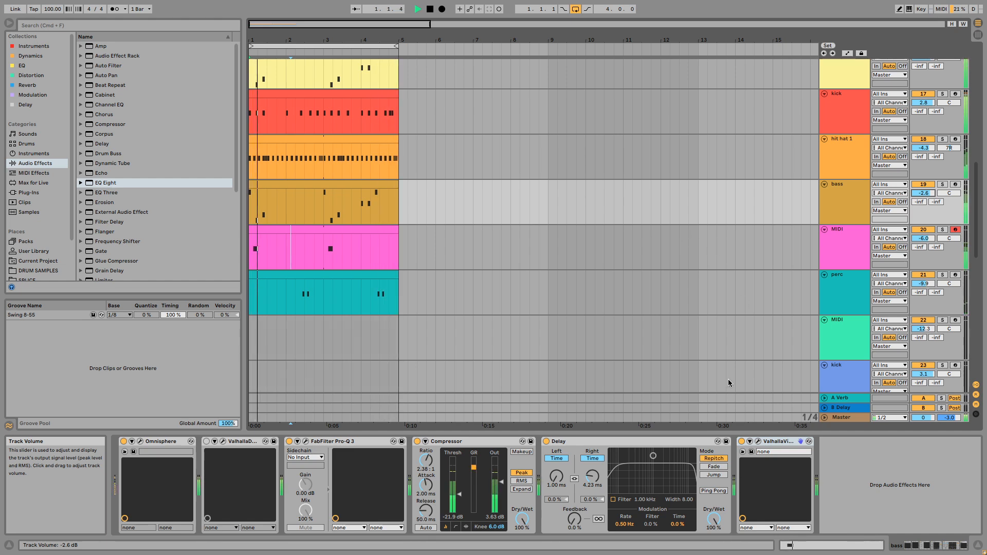
# Stop playback, add an EQ Eight at the end of the bass chain, and make band 1 a low cut at 115 Hz.
pyautogui.press('space')
pyautogui.click(109, 185)
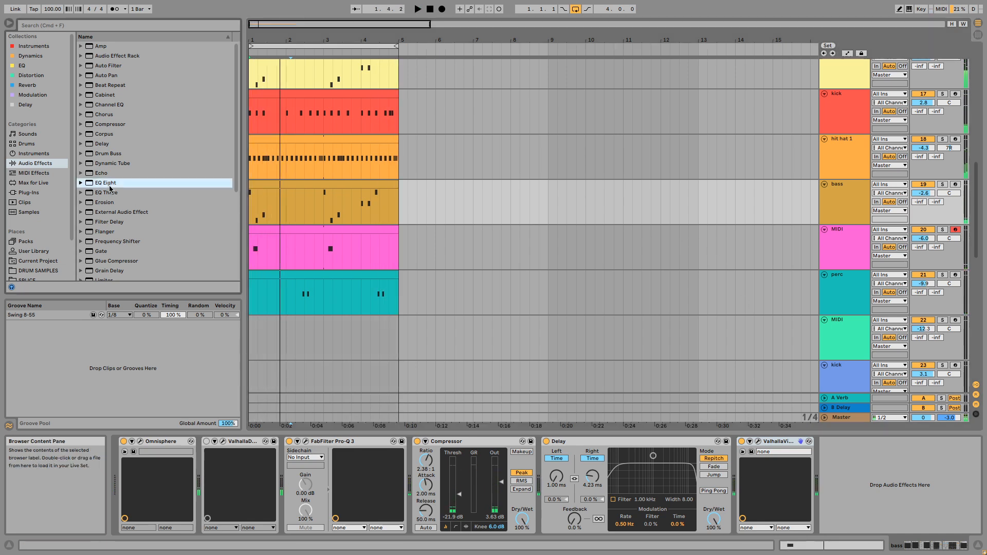
pyautogui.moveTo(830, 480); pyautogui.dragTo(830, 485)
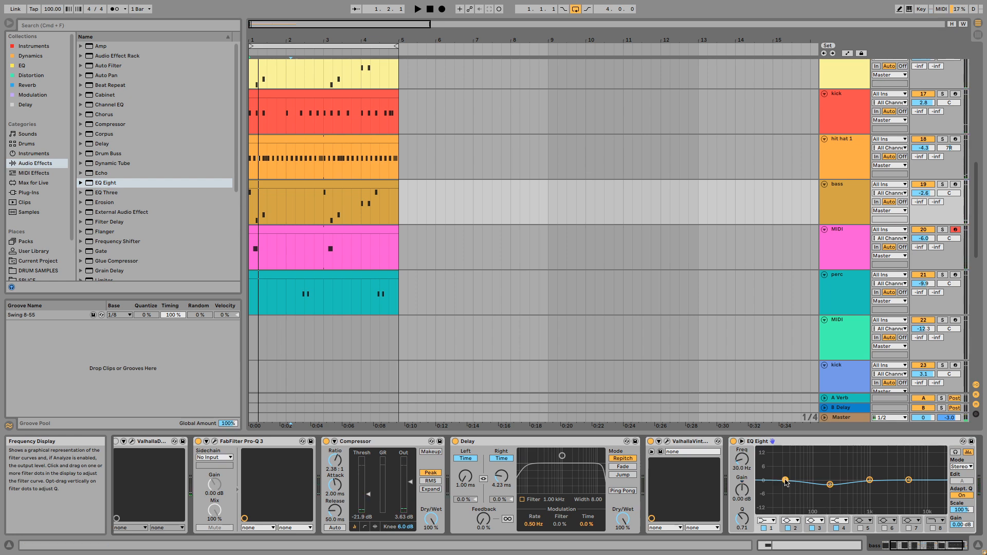
pyautogui.click(770, 520)
pyautogui.click(757, 461)
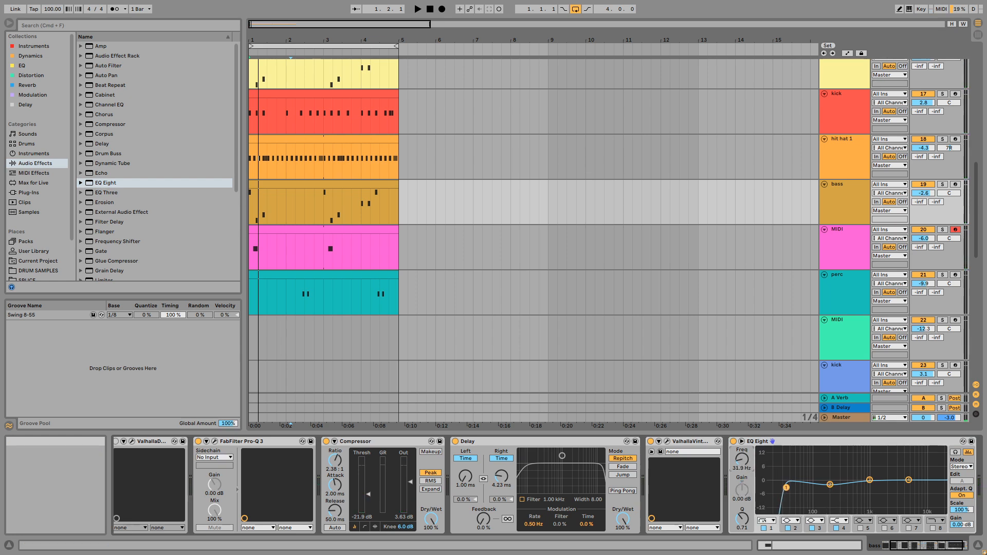
pyautogui.moveTo(745, 466); pyautogui.dragTo(745, 445)
pyautogui.press('space')
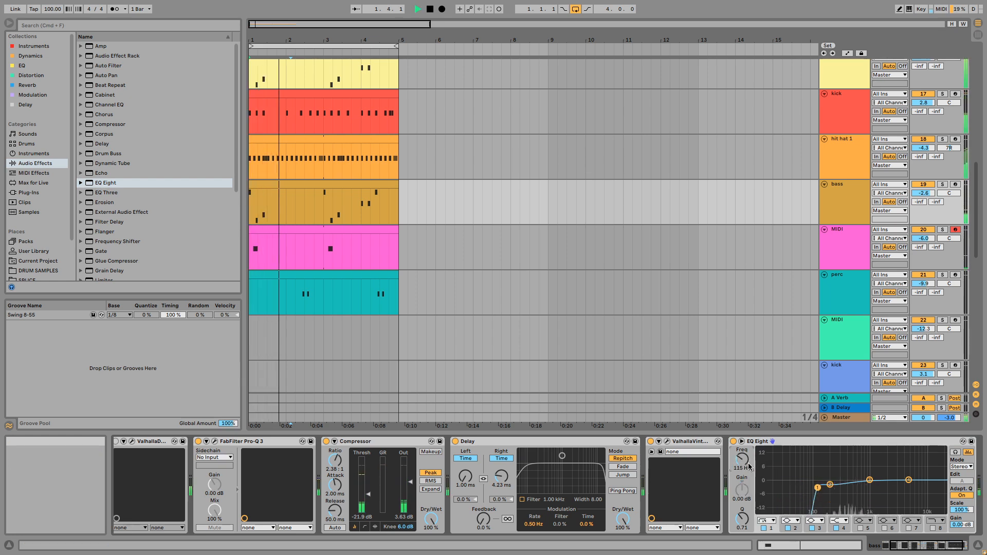
# In the bass EQ Eight, set band 2 to -1.86 dB at 202 Hz, band 4 to 4.83 dB at 5.50 kHz, and band 1 to 82.5 Hz.
pyautogui.moveTo(830, 485); pyautogui.dragTo(831, 484)
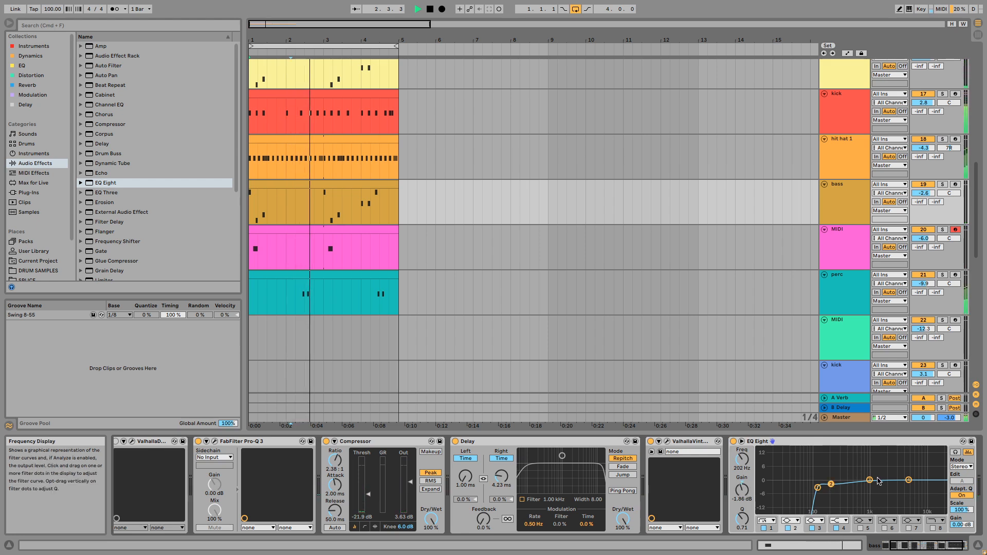
pyautogui.moveTo(908, 480); pyautogui.dragTo(910, 470)
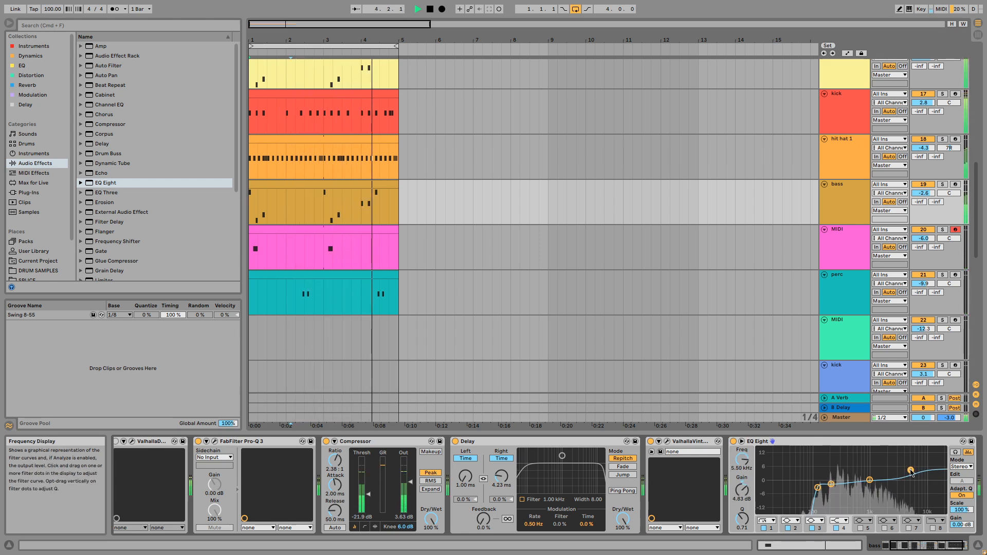
pyautogui.moveTo(817, 487); pyautogui.dragTo(809, 488)
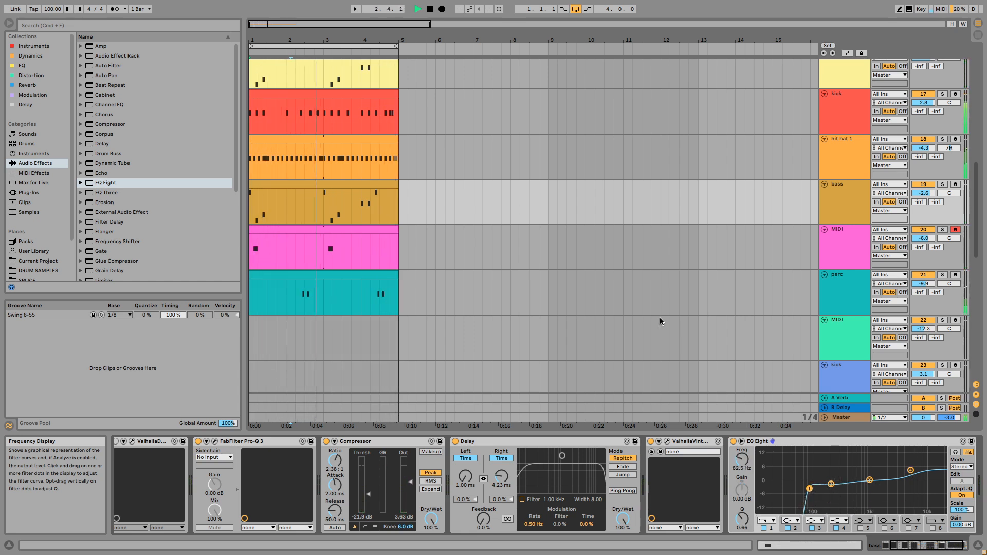
# Stop playback, select the empty MIDI track 14 and show the Cymatics Magic drum pack's clap samples in the browser.
pyautogui.scroll(10, 589, 264)
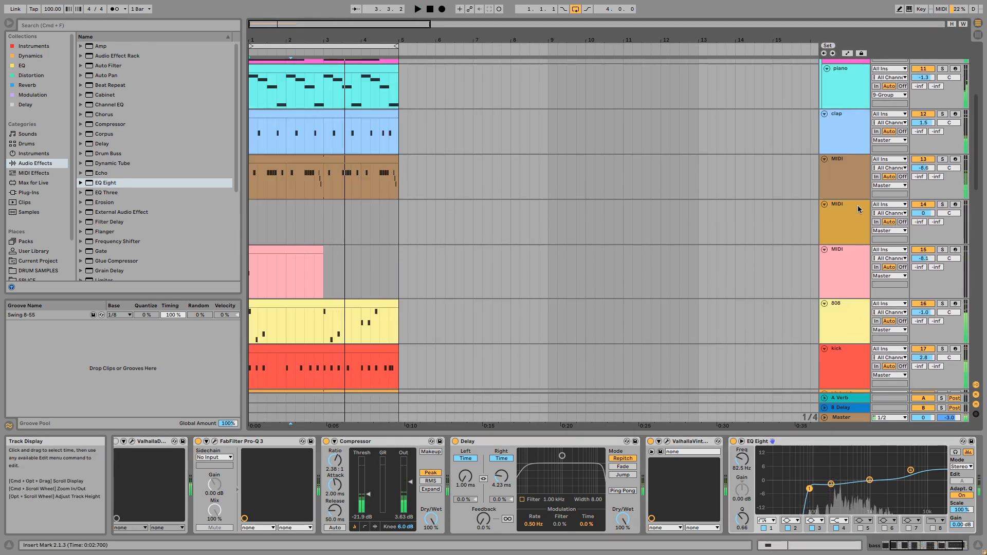
pyautogui.click(857, 205)
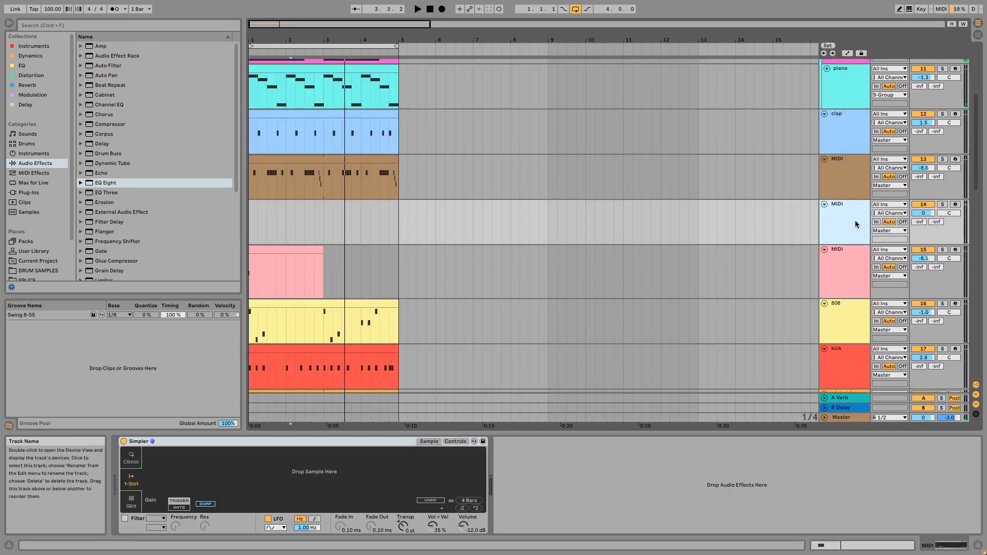
pyautogui.scroll(-3, 50, 258)
pyautogui.click(53, 247)
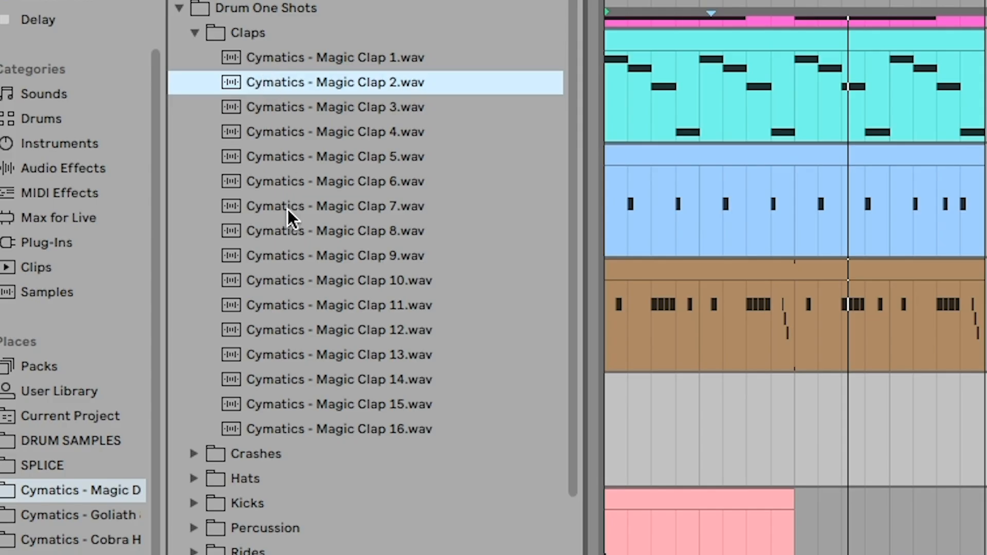
# Audition the Magic Clap one-shots and load Cymatics - Magic Clap 10.wav into the Simpler on track 14.
pyautogui.click(124, 136)
pyautogui.click(127, 146)
pyautogui.click(126, 153)
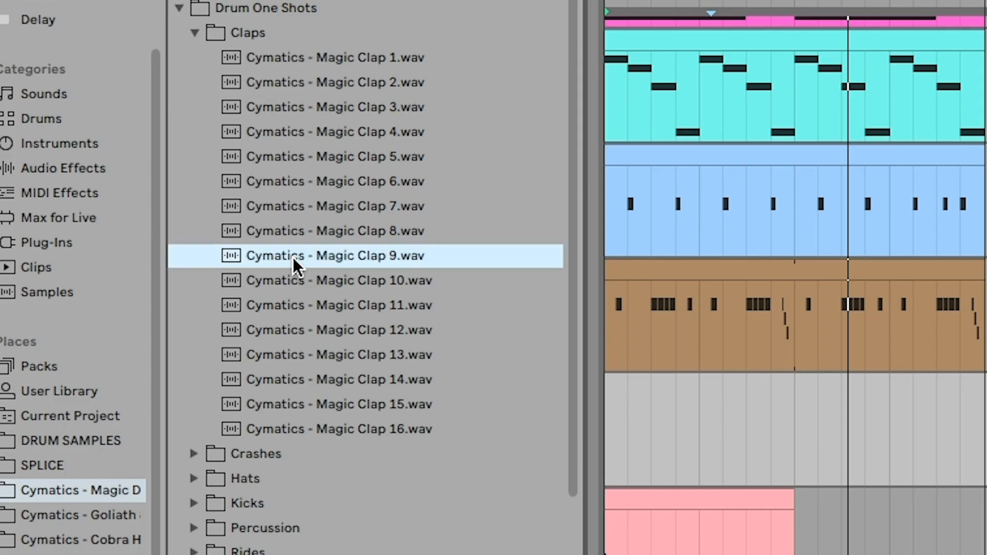
pyautogui.click(294, 297)
pyautogui.click(298, 330)
pyautogui.click(298, 354)
pyautogui.click(297, 379)
pyautogui.click(295, 394)
pyautogui.click(294, 429)
pyautogui.click(284, 329)
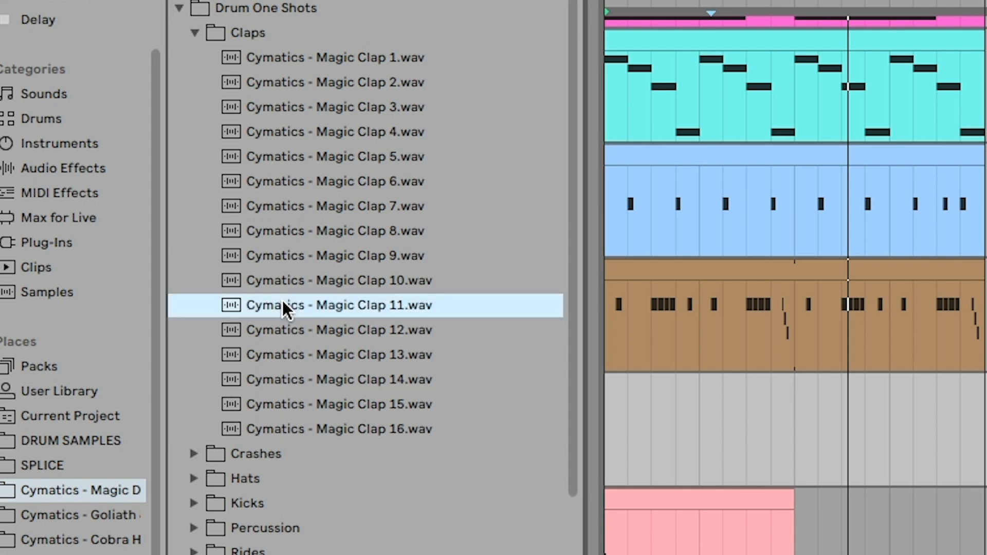
pyautogui.click(282, 304)
pyautogui.click(285, 281)
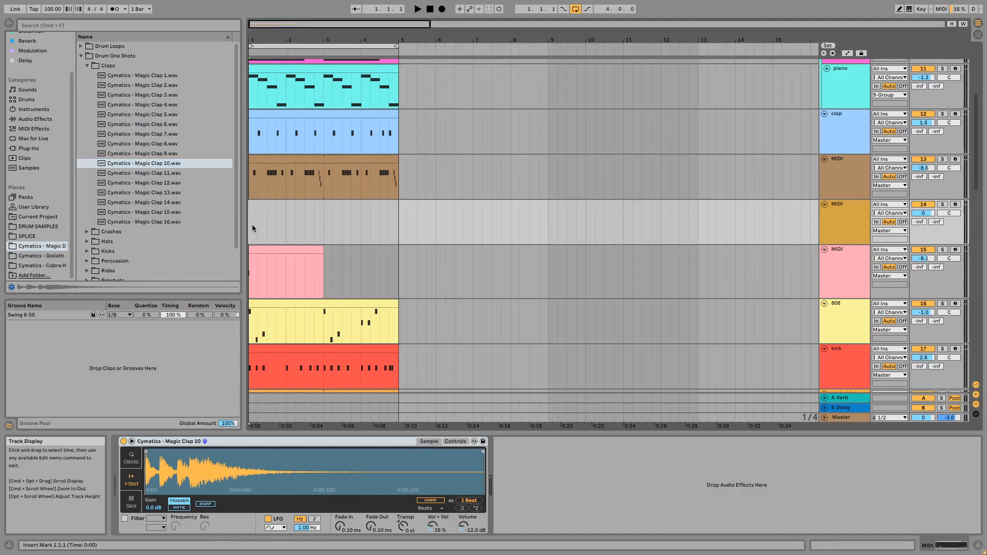
# Insert an empty two-bar MIDI clip on track 14, spanning bars 3 and 4.
pyautogui.moveTo(612, 435); pyautogui.dragTo(682, 440)
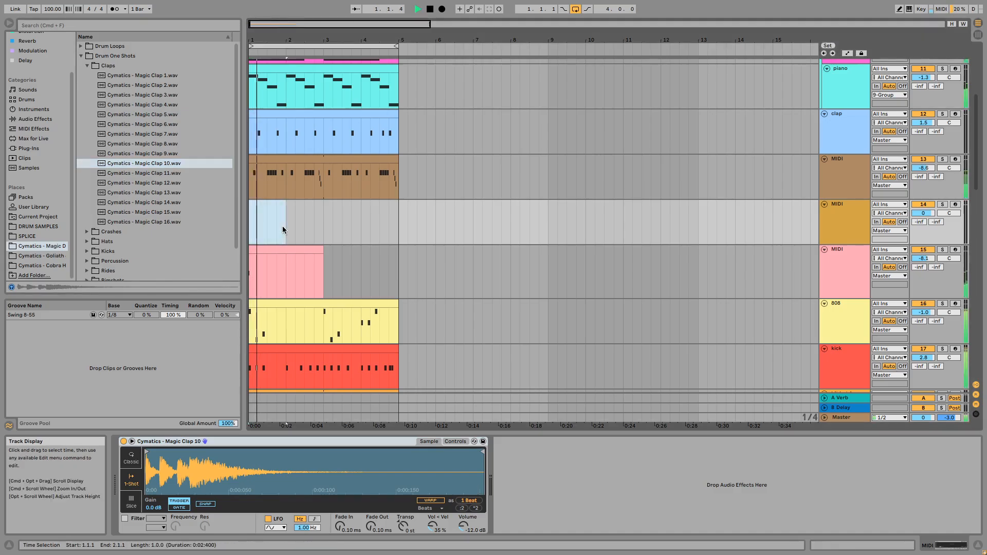
pyautogui.moveTo(326, 218); pyautogui.dragTo(396, 218)
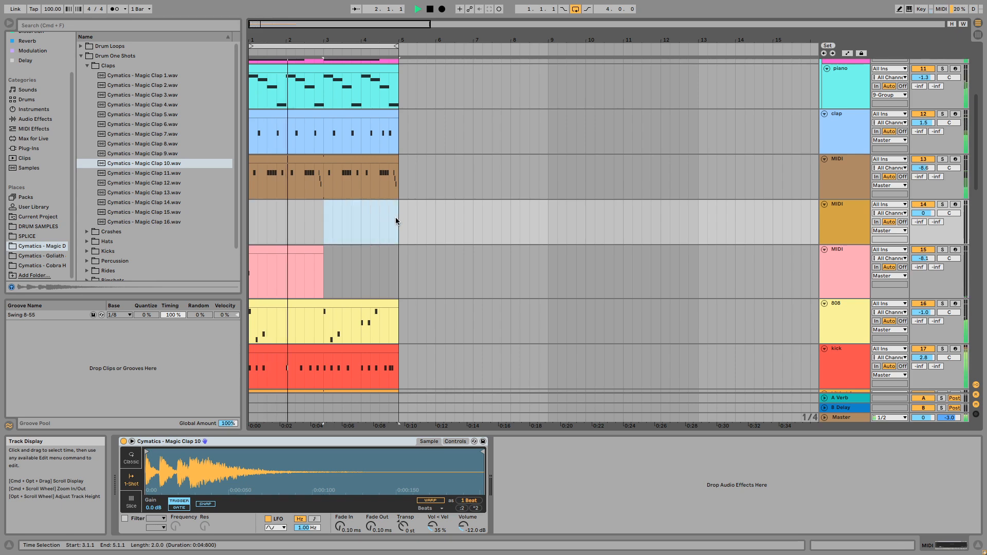
pyautogui.press('super+shift+m')
# Select the perc track and set its Simpler's transposition to +1 st while auditioning it in the mix.
pyautogui.scroll(-2, 375, 202)
pyautogui.scroll(-5, 375, 202)
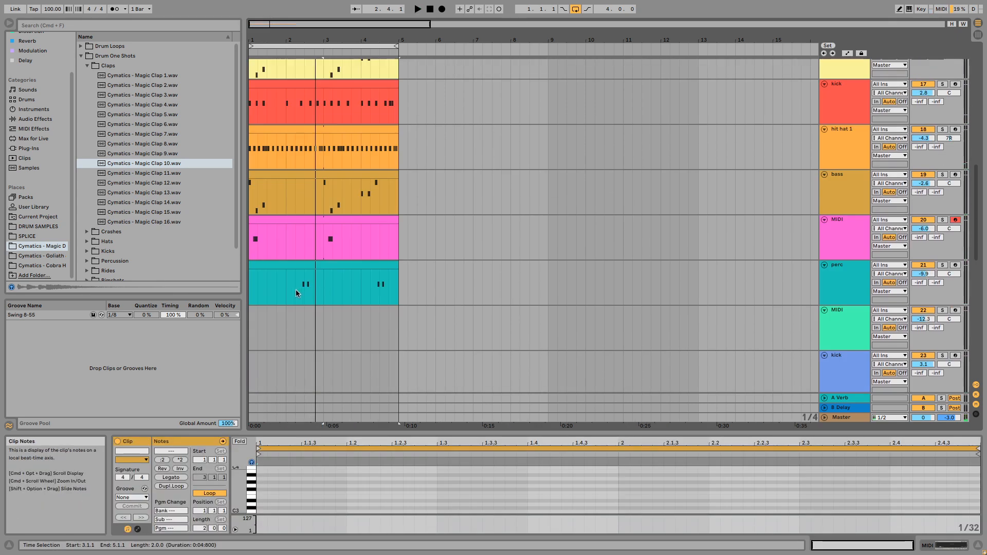
pyautogui.click(296, 289)
pyautogui.press('space')
pyautogui.click(828, 282)
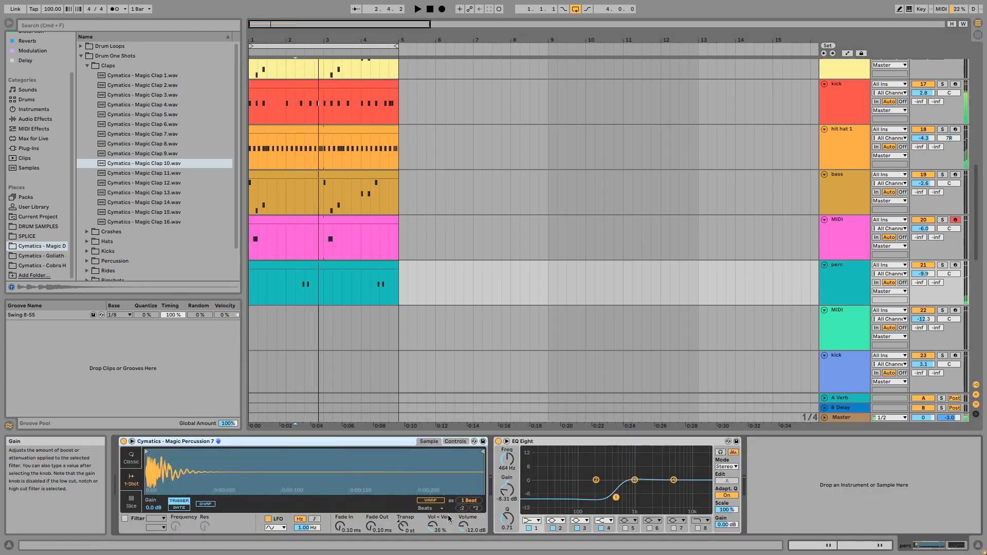
pyautogui.moveTo(407, 528); pyautogui.dragTo(407, 523)
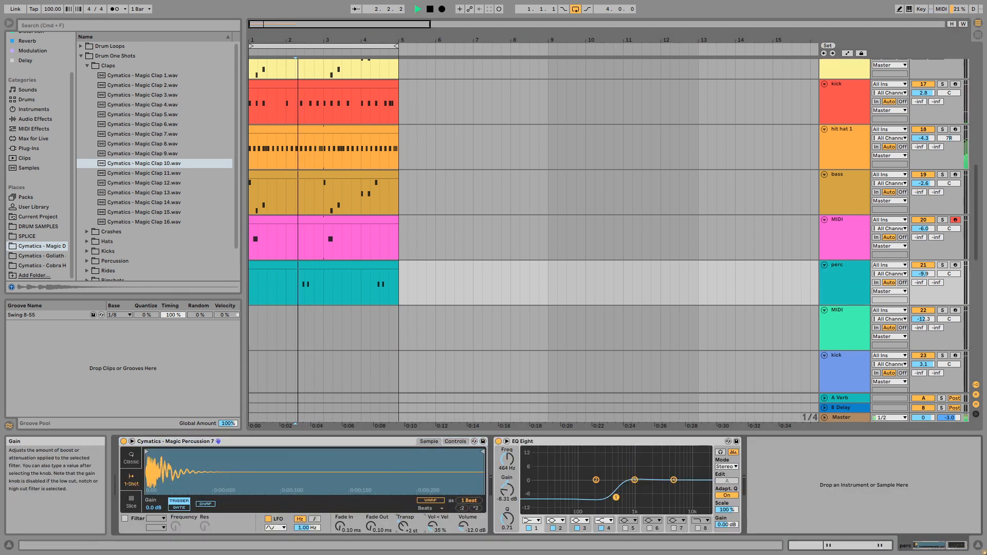
pyautogui.press('Down')
pyautogui.press('space')
pyautogui.press('space')
pyautogui.press('space')
pyautogui.press('space')
# Set band 1 of the perc's EQ Eight to -15.0 dB at 316 Hz and play the mix.
pyautogui.moveTo(616, 497); pyautogui.dragTo(607, 511)
pyautogui.press('space')
pyautogui.press('space')
pyautogui.press('space')
pyautogui.press('space')
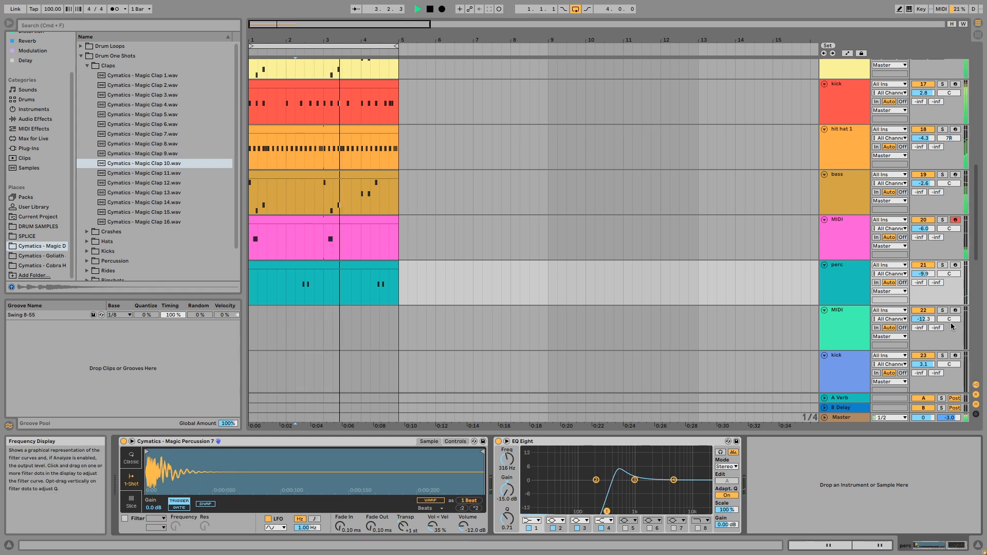
# Set the perc volume to -10.9 dB, turn off its EQ Eight's Adaptive Q, and adjust band 1 to -14.8 dB at 323 Hz.
pyautogui.moveTo(923, 274); pyautogui.dragTo(923, 281)
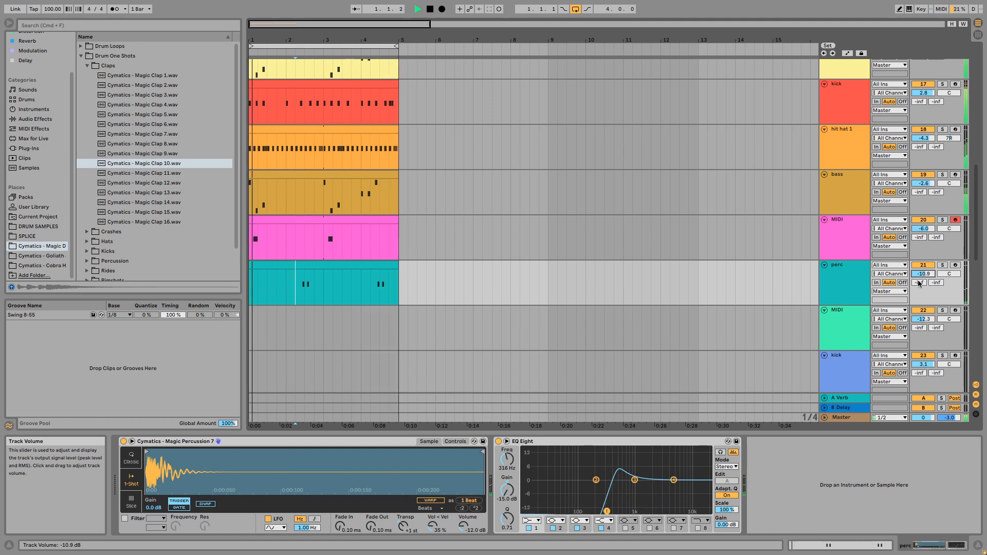
pyautogui.click(726, 495)
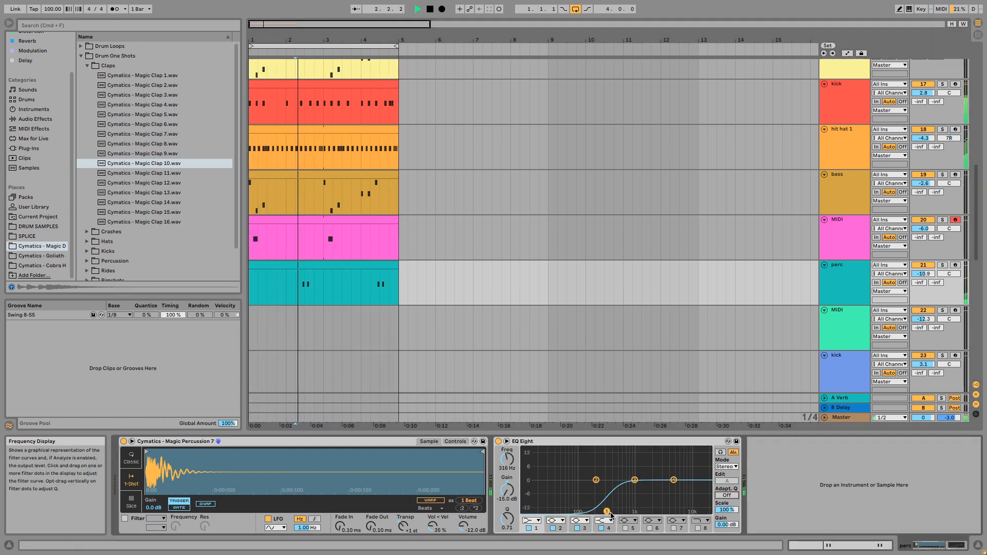
pyautogui.press('space')
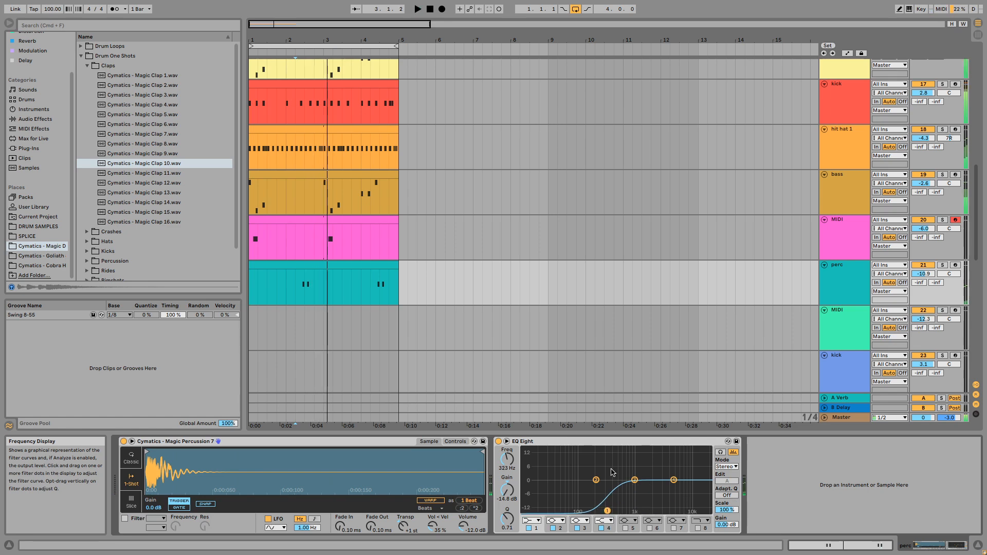
# Open the empty MIDI clip on track 14 and enlarge its note editor, with playback stopped.
pyautogui.scroll(3, 449, 294)
pyautogui.press('space')
pyautogui.scroll(2, 453, 292)
pyautogui.click(366, 119)
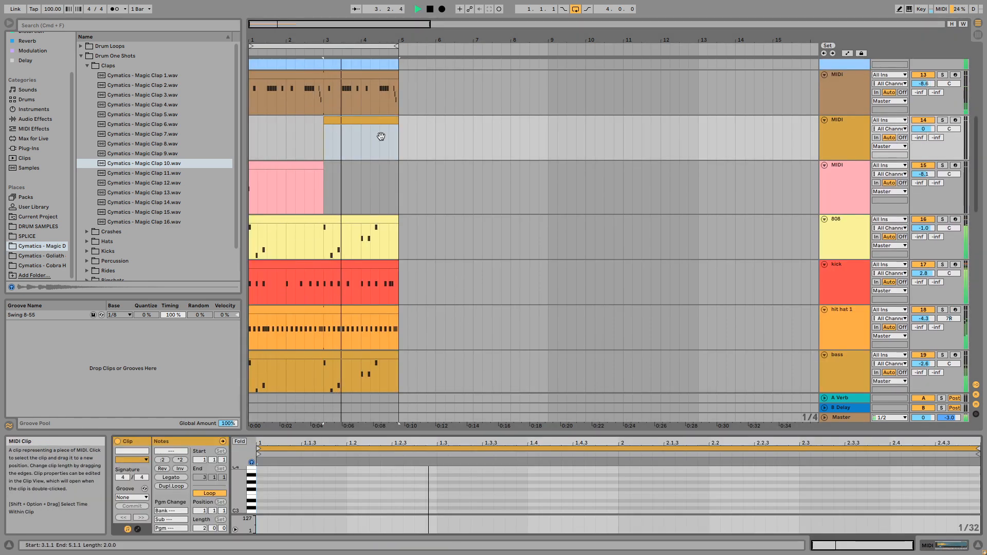
pyautogui.press('space')
pyautogui.moveTo(516, 433); pyautogui.dragTo(508, 275)
pyautogui.scroll(-3, 392, 123)
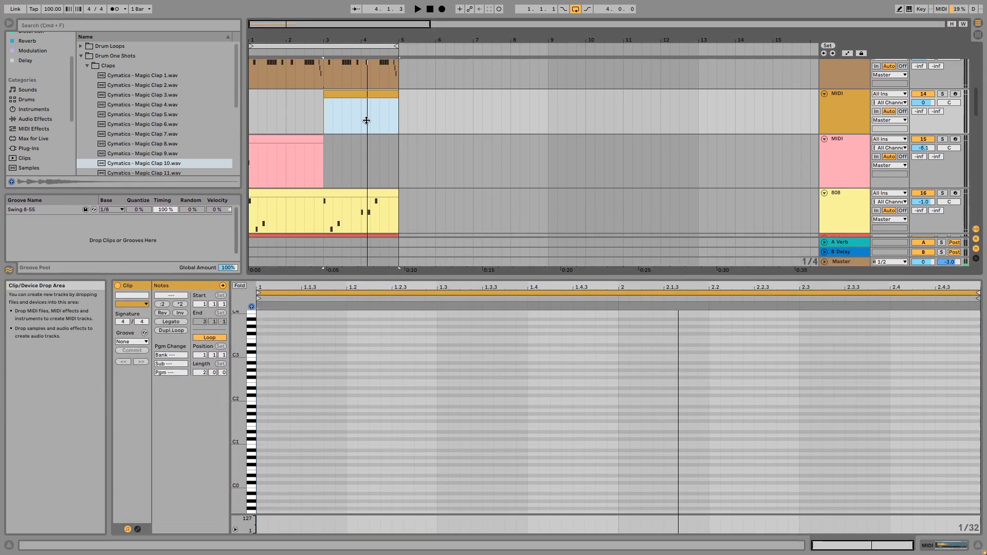
pyautogui.click(365, 121)
# Set the note editor of track 14's clip to a fixed 1/32 grid with triplets enabled.
pyautogui.rightClick(597, 446)
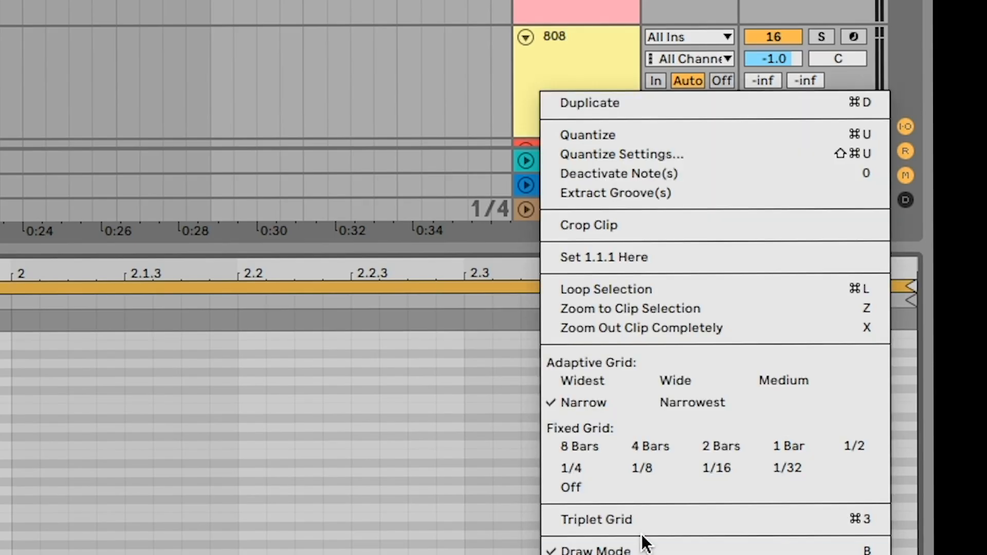
pyautogui.click(630, 517)
pyautogui.rightClick(630, 516)
pyautogui.click(422, 469)
pyautogui.rightClick(476, 485)
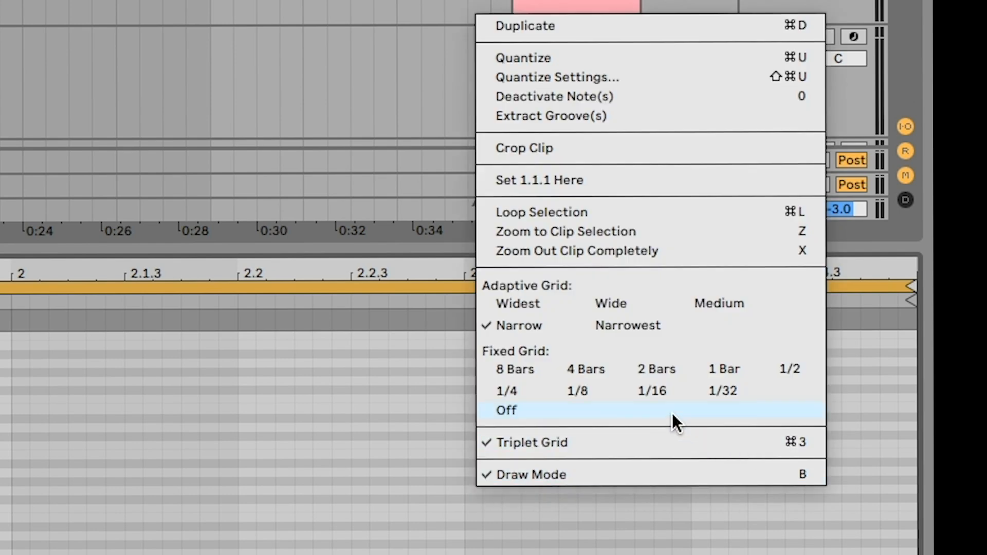
pyautogui.click(661, 390)
pyautogui.moveTo(664, 272); pyautogui.dragTo(663, 329)
pyautogui.rightClick(631, 471)
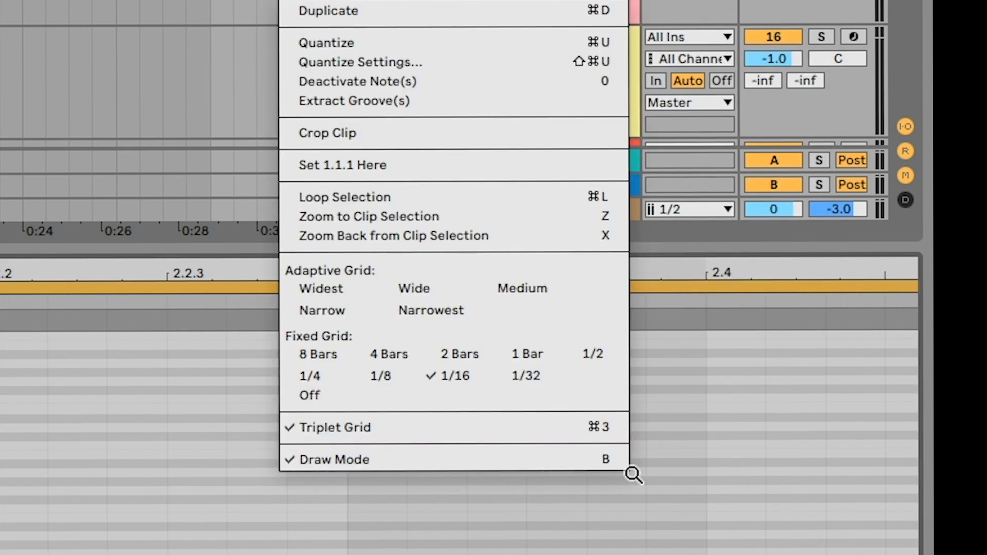
pyautogui.click(533, 377)
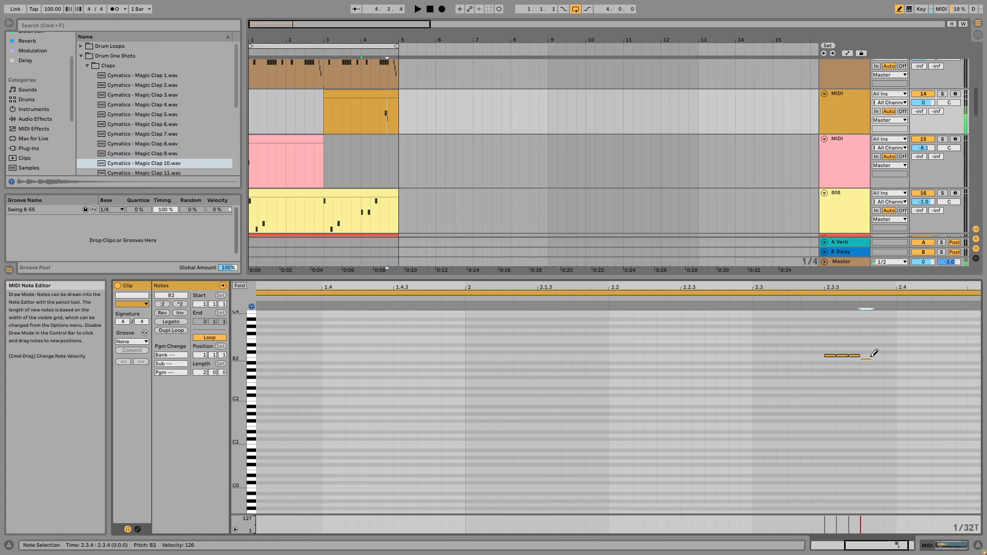
# Draw six consecutive 1/32-triplet C3 notes from 2.3.3 up to 2.4, audition them, and turn off Draw Mode.
pyautogui.moveTo(870, 358); pyautogui.dragTo(870, 356)
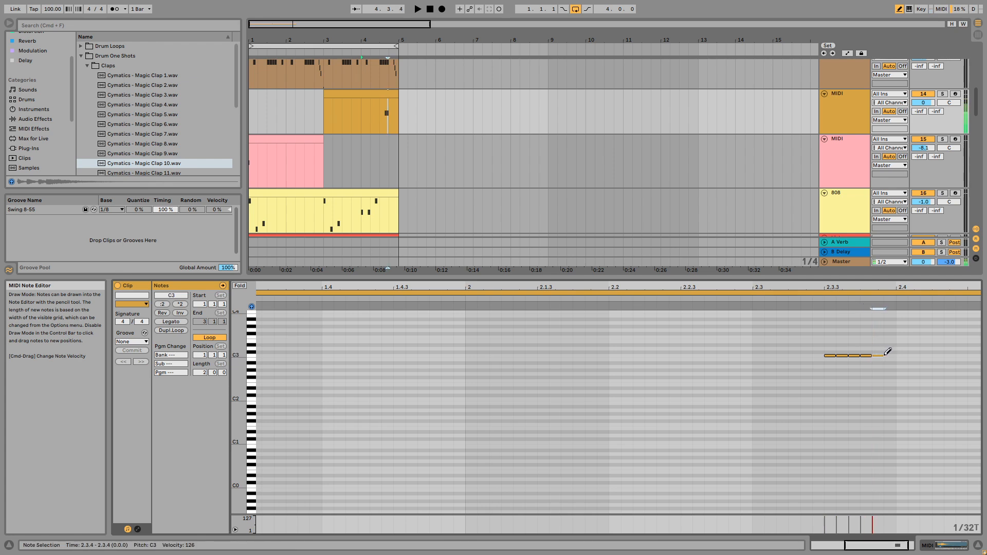
pyautogui.click(381, 123)
pyautogui.press('space')
pyautogui.press('b')
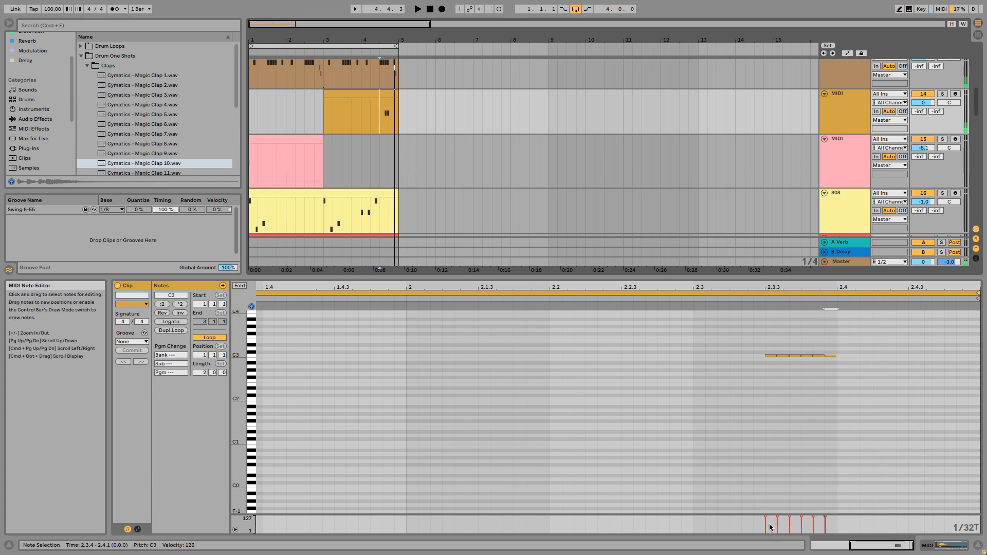
# Ramp the six notes' velocities upward, with the fourth at 82 and the fifth at 107, and set track 14's volume to -4.8 dB.
pyautogui.click(765, 518)
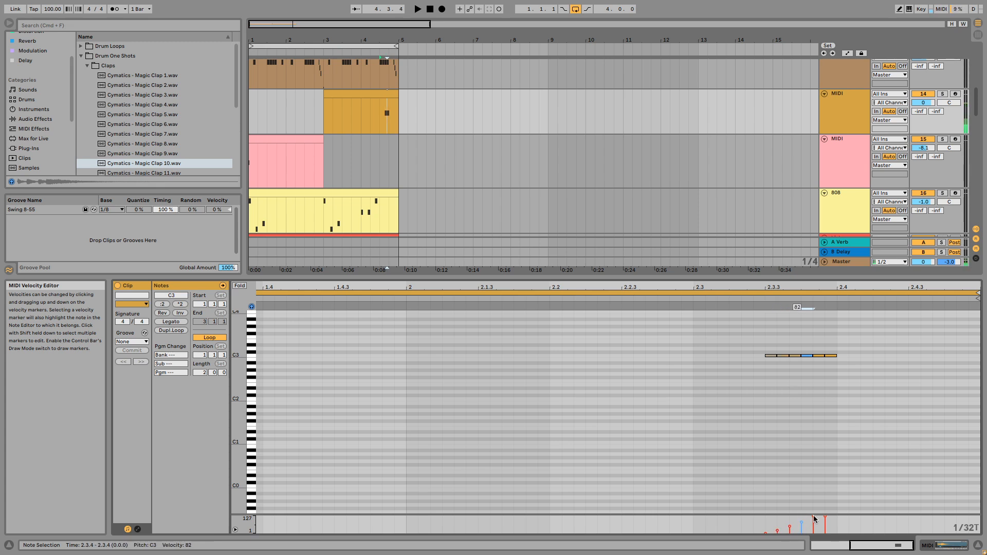
pyautogui.click(811, 494)
pyautogui.press('space')
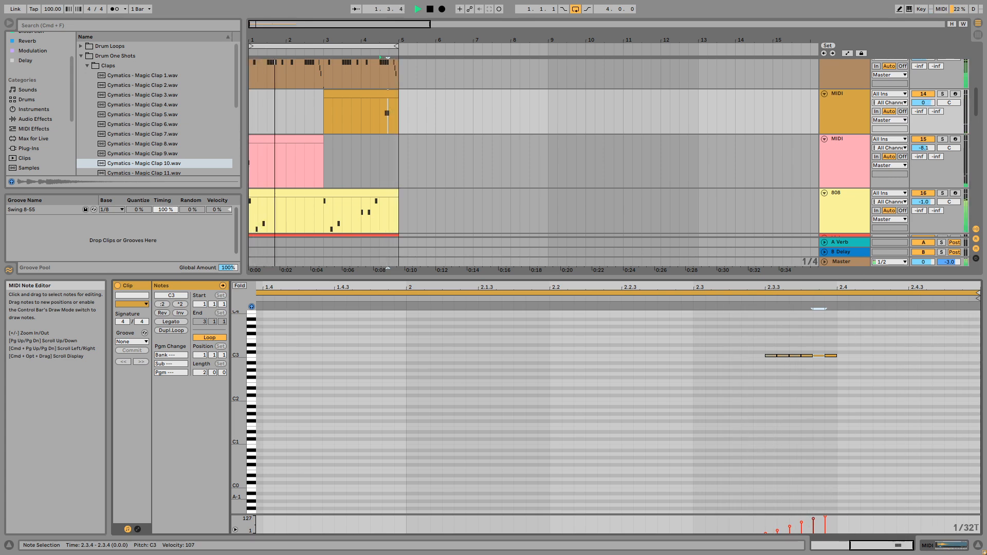
pyautogui.moveTo(929, 102); pyautogui.dragTo(930, 103)
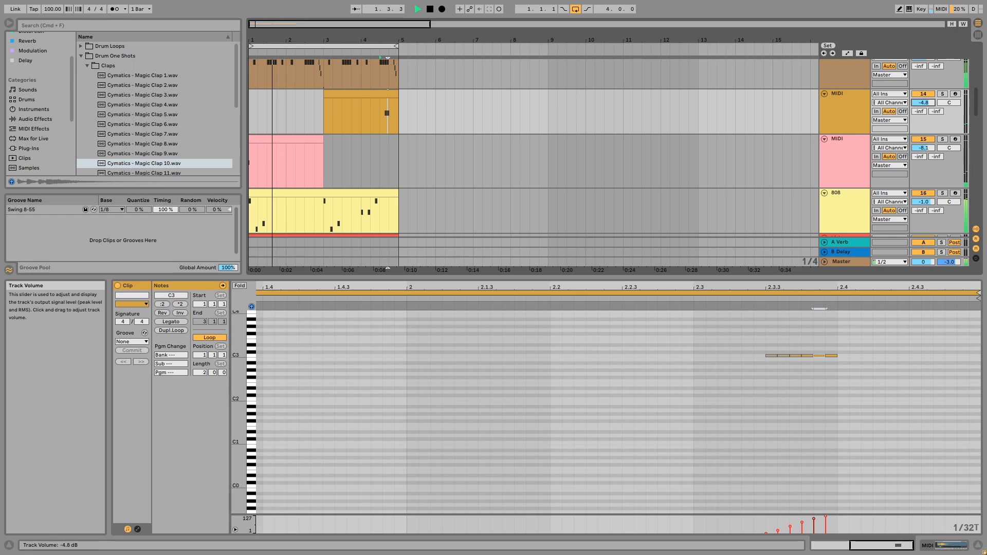
# Add an EQ Eight after the Magic Clap 10 Simpler on track 14 and audition the end of the loop.
pyautogui.doubleClick(846, 109)
pyautogui.click(37, 120)
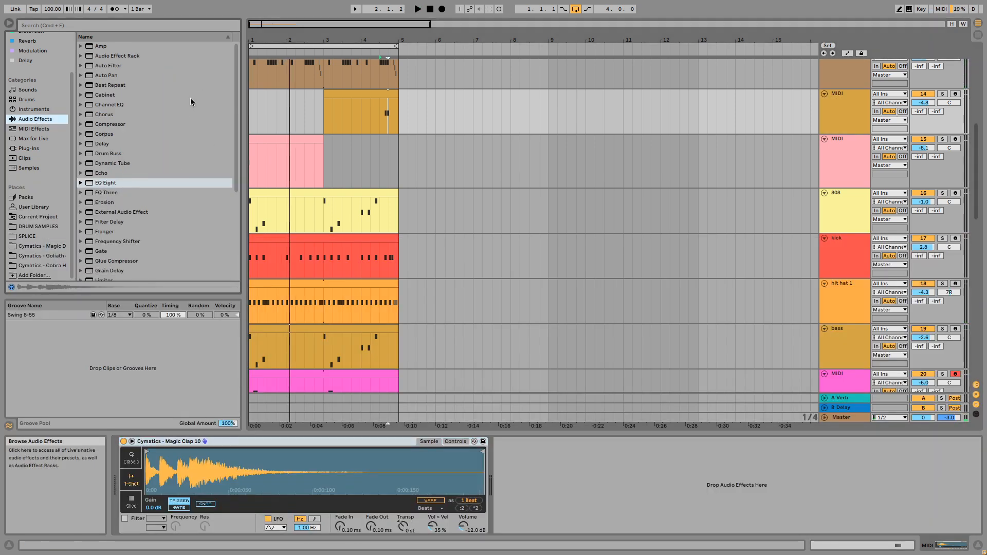
pyautogui.scroll(3, 344, 181)
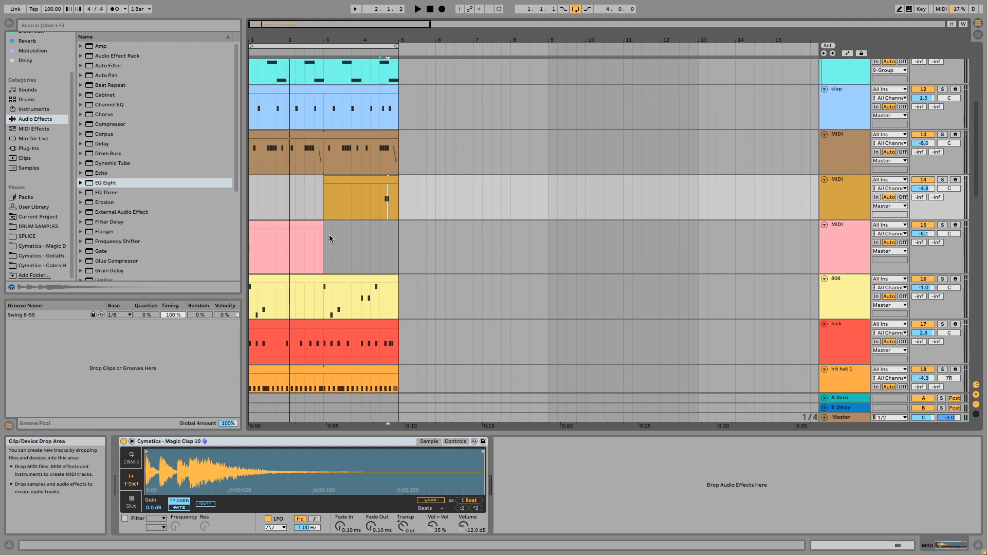
pyautogui.press('space')
pyautogui.press('space')
pyautogui.doubleClick(126, 184)
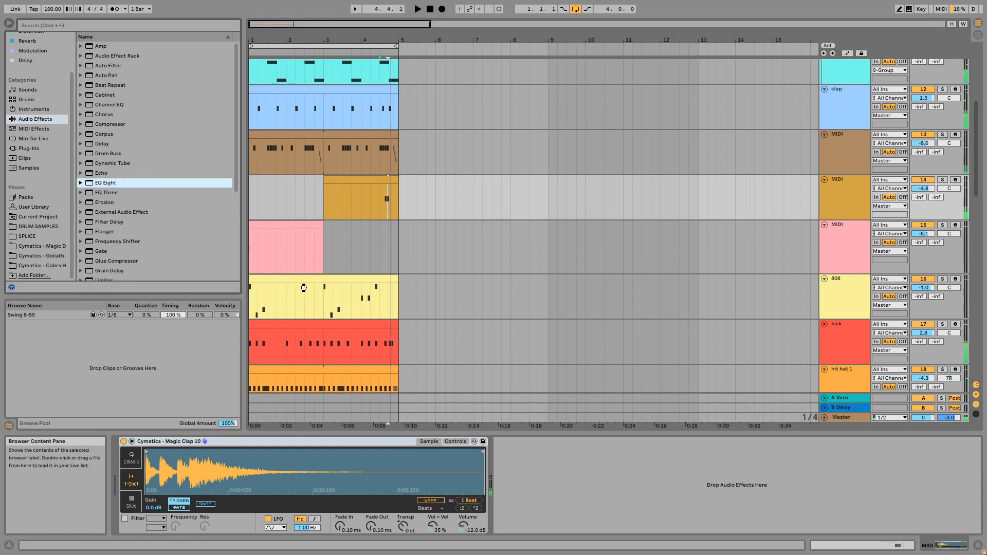
pyautogui.press('space')
pyautogui.click(549, 482)
pyautogui.press('space')
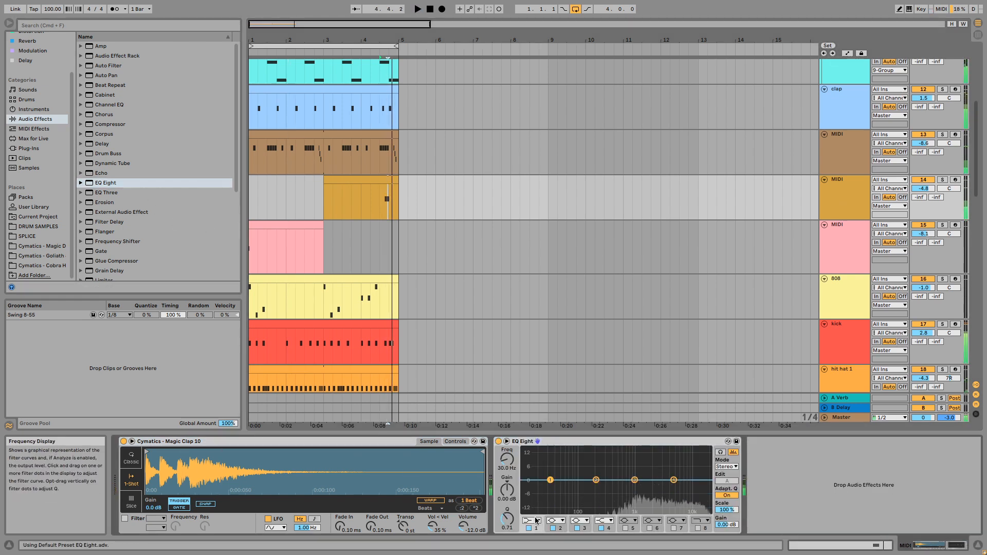
# In the new EQ Eight, make band 1 a low cut with a raised frequency and set band 4 to -4.34 dB at 8.25 kHz.
pyautogui.click(536, 520)
pyautogui.click(532, 461)
pyautogui.moveTo(506, 459); pyautogui.dragTo(507, 457)
pyautogui.press('space')
pyautogui.moveTo(673, 480); pyautogui.dragTo(686, 488)
pyautogui.press('space')
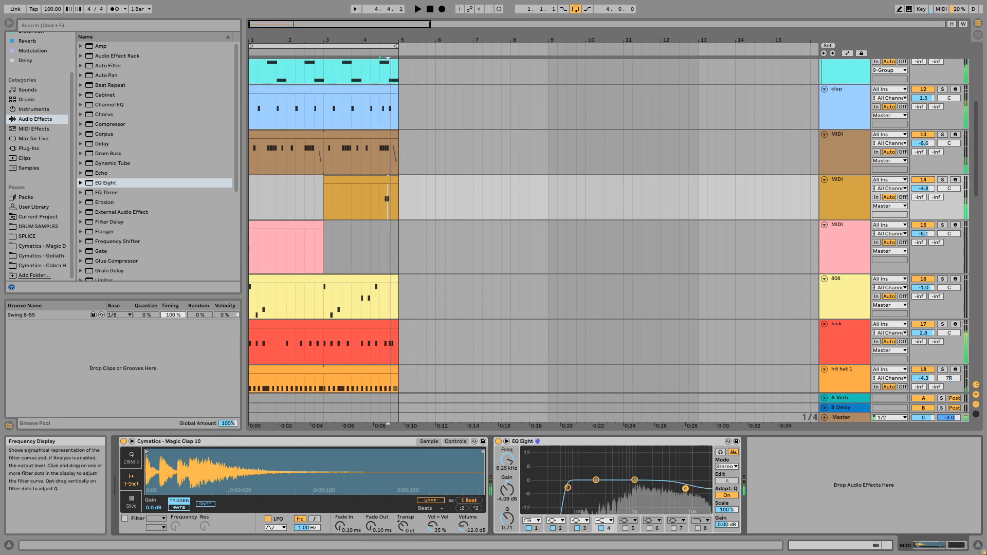
# Play the mix and look over the drum, bass and piano tracks in the arrangement.
pyautogui.scroll(3, 409, 273)
pyautogui.scroll(-3, 410, 274)
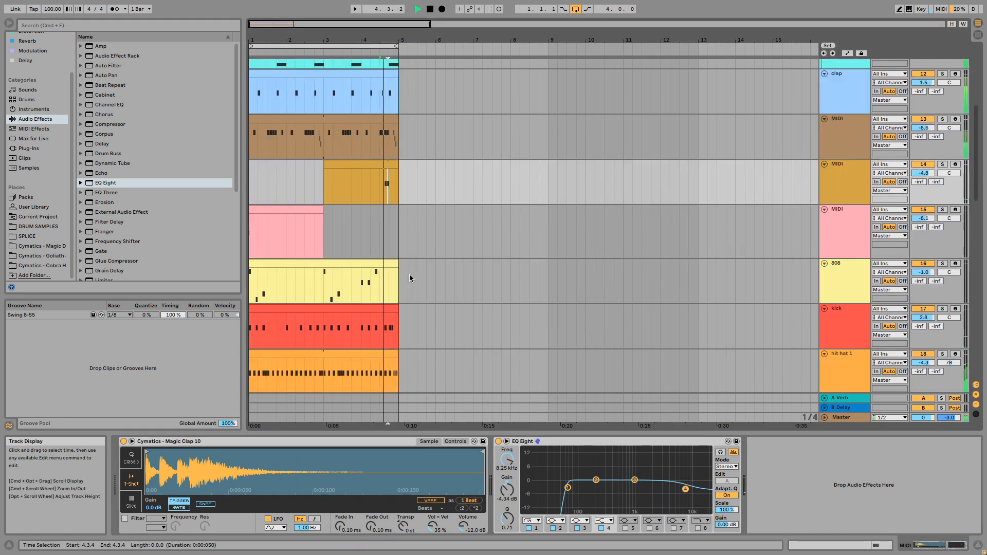
pyautogui.press('space')
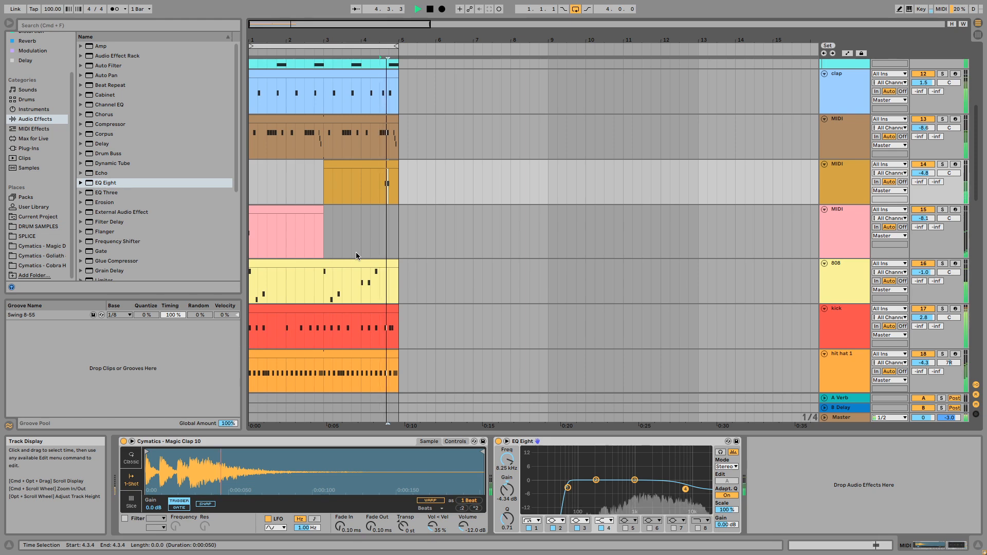
pyautogui.scroll(-3, 356, 253)
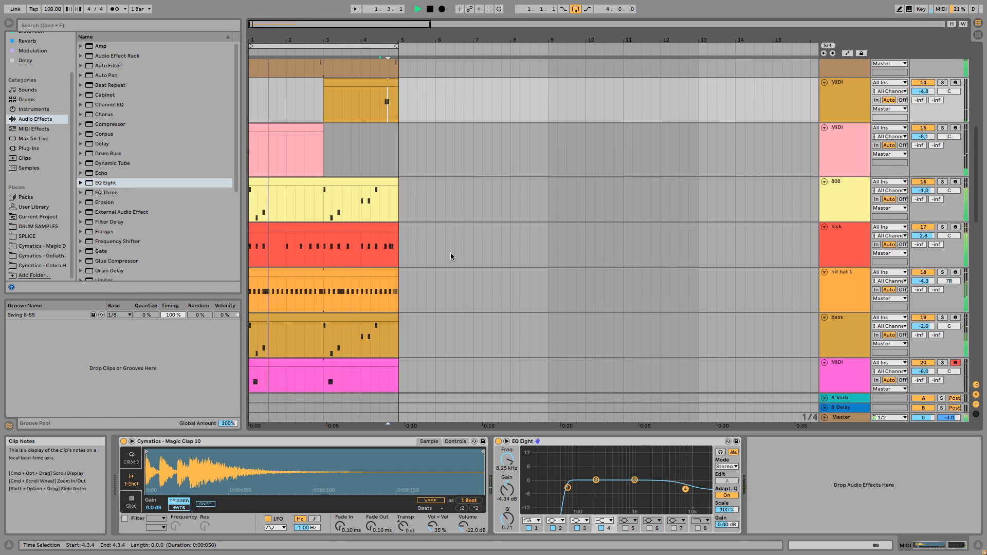
pyautogui.scroll(-3, 450, 252)
pyautogui.press('space')
pyautogui.scroll(-3, 690, 274)
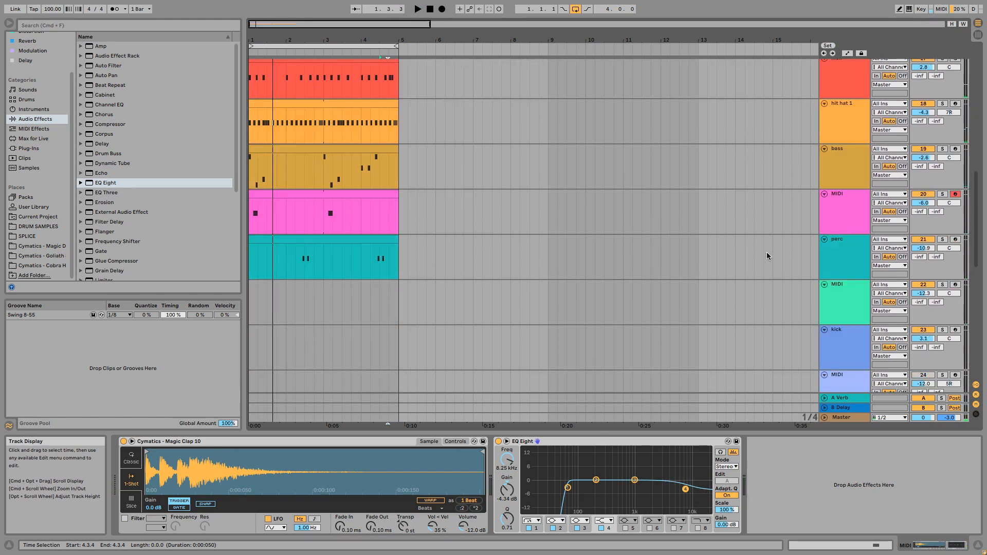
pyautogui.scroll(5, 843, 257)
pyautogui.press('space')
pyautogui.scroll(3, 843, 258)
pyautogui.press('space')
pyautogui.press('space')
# Raise band 4 of the clap track's EQ Eight to 3.84 dB at 6.67 kHz while auditioning the mix.
pyautogui.click(846, 142)
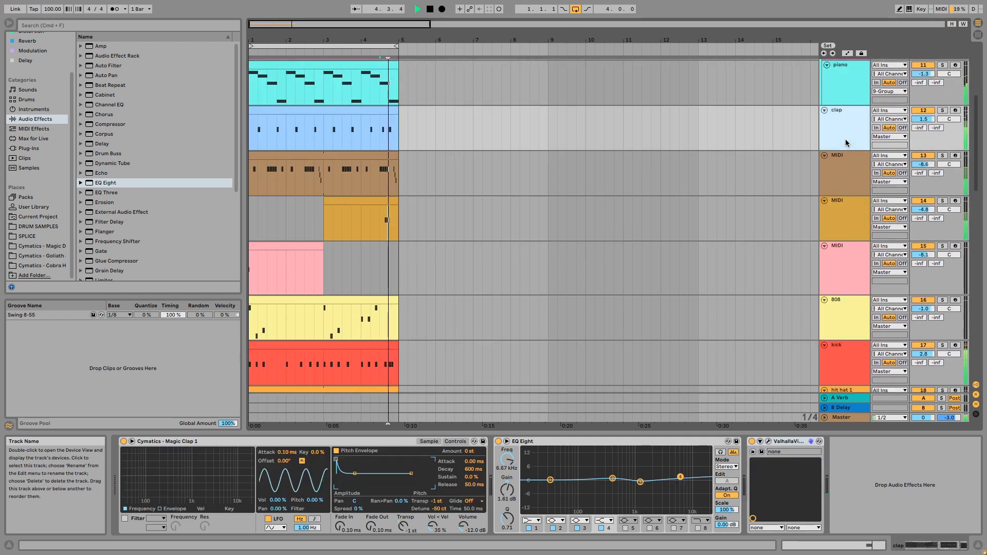
pyautogui.press('space')
pyautogui.press('space')
pyautogui.moveTo(680, 478); pyautogui.dragTo(680, 472)
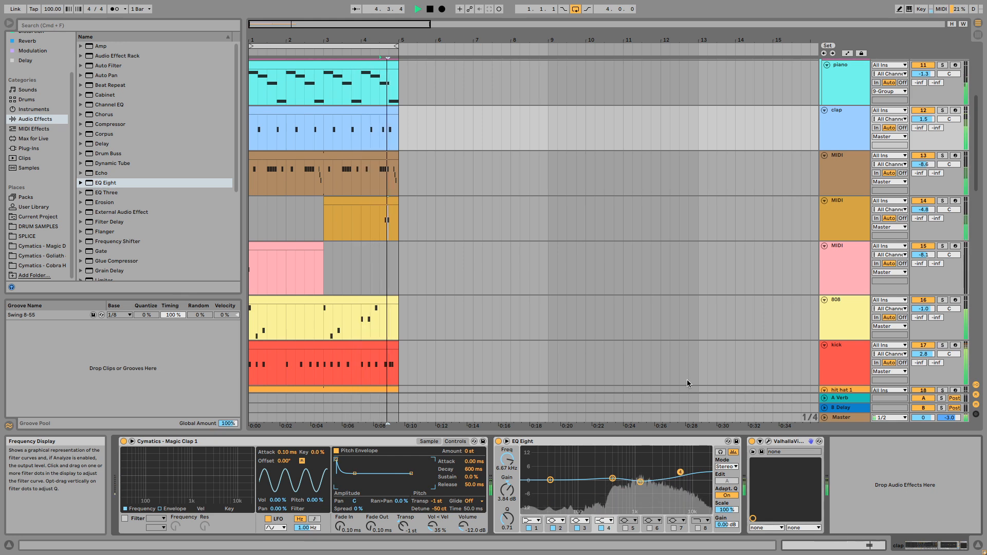
pyautogui.scroll(-4, 557, 229)
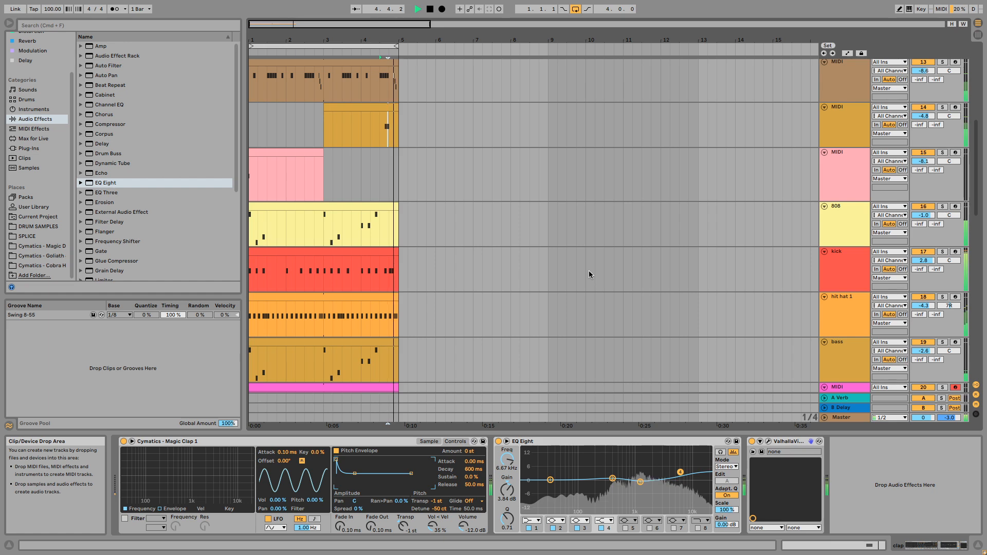
pyautogui.press('space')
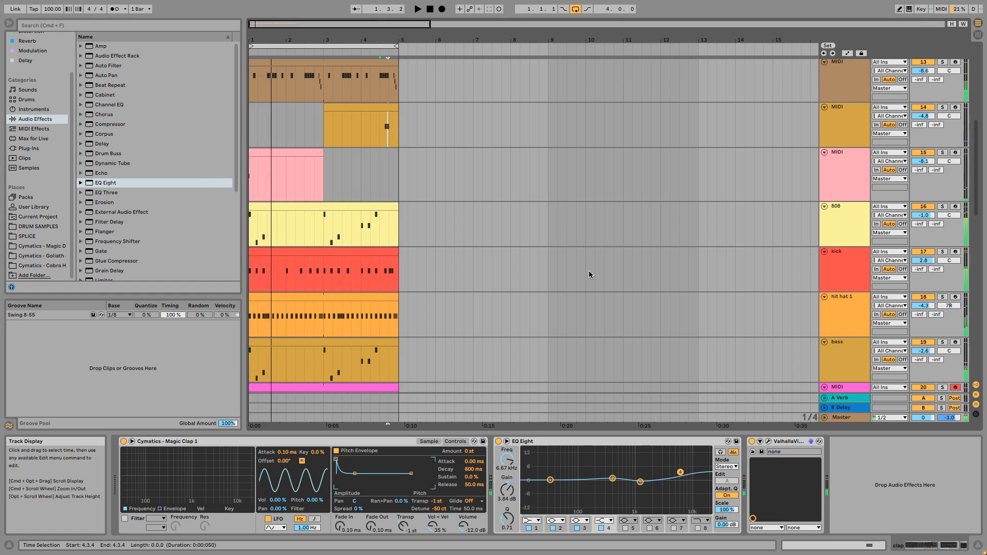